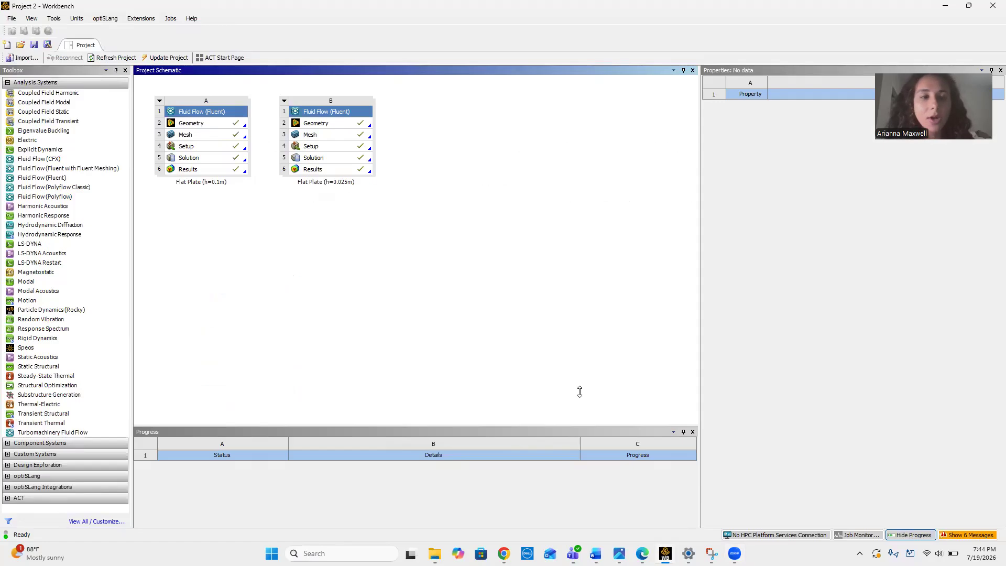
# Add a third Fluid Flow (Fluent) system beside the existing two and set its geometry's analysis type to 2D
pyautogui.click(42, 177)
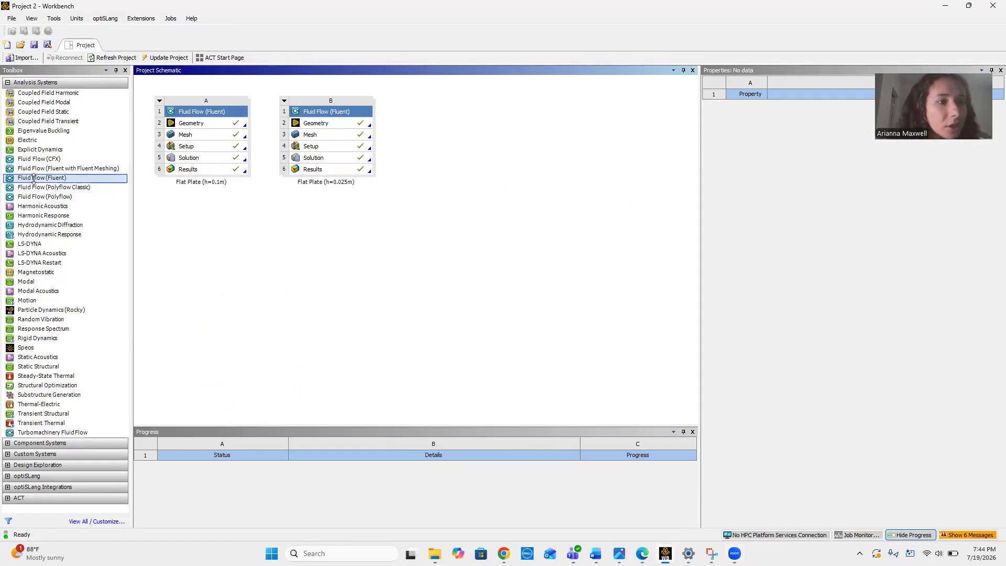
pyautogui.moveTo(34, 178); pyautogui.dragTo(448, 122)
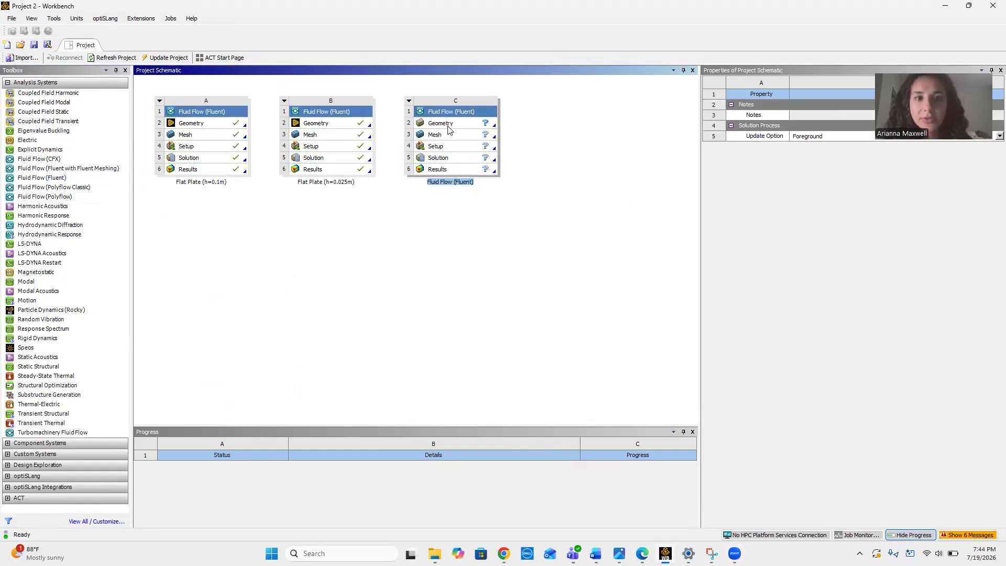
pyautogui.click(448, 126)
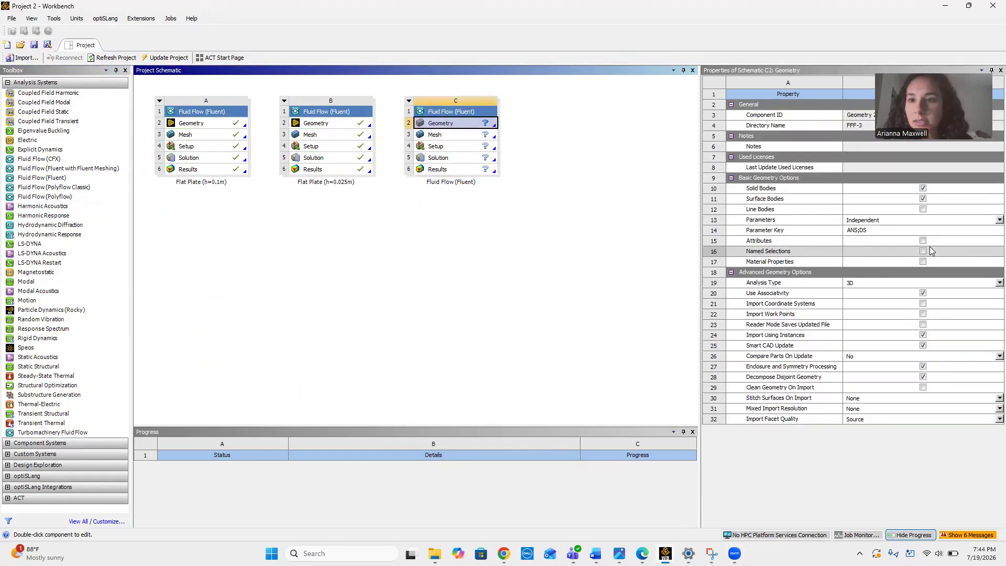
pyautogui.click(998, 283)
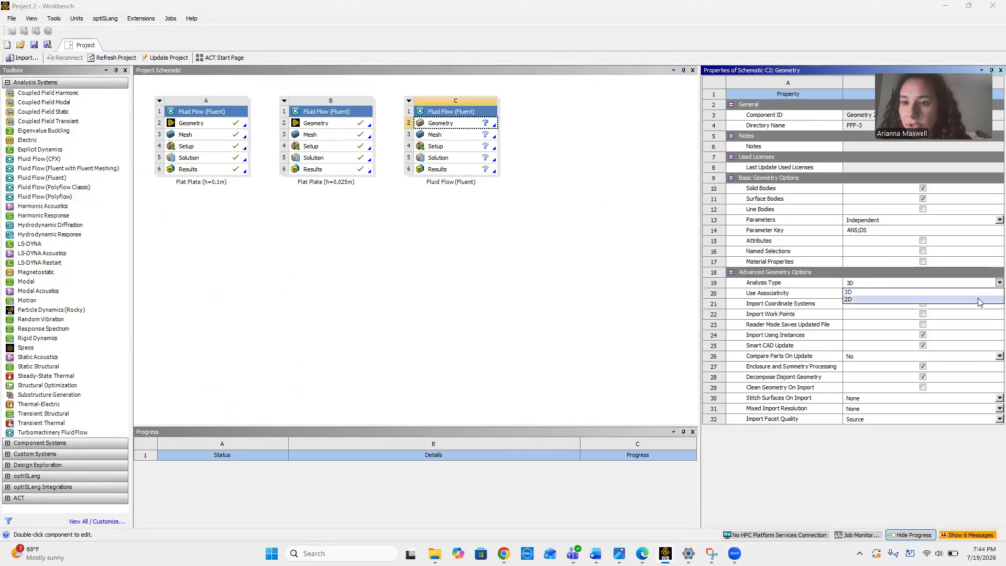
pyautogui.click(978, 294)
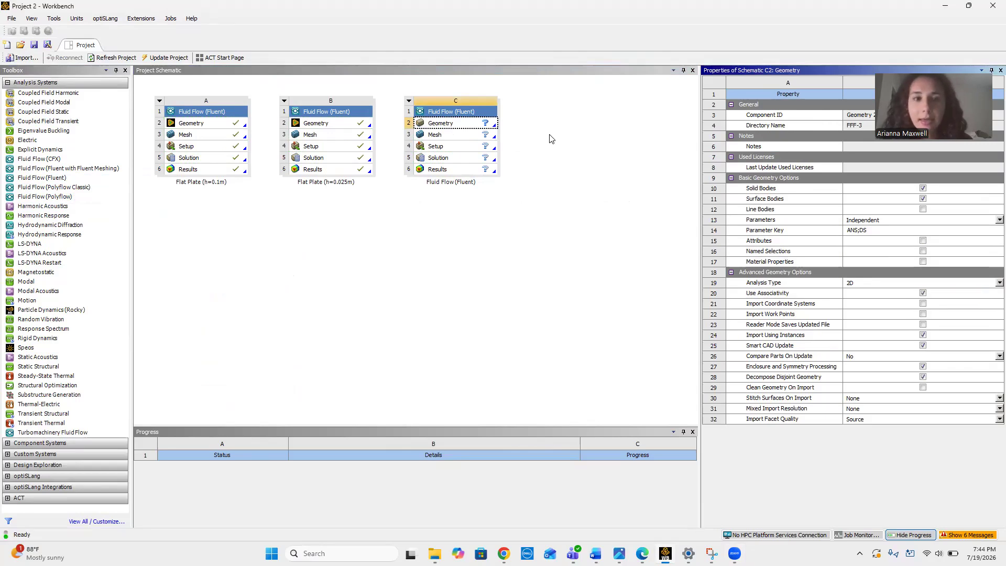
# In a new DesignModeler geometry for the third system, sketch a rectangle about 21 m by 7 m from the origin on the XY plane
pyautogui.rightClick(459, 126)
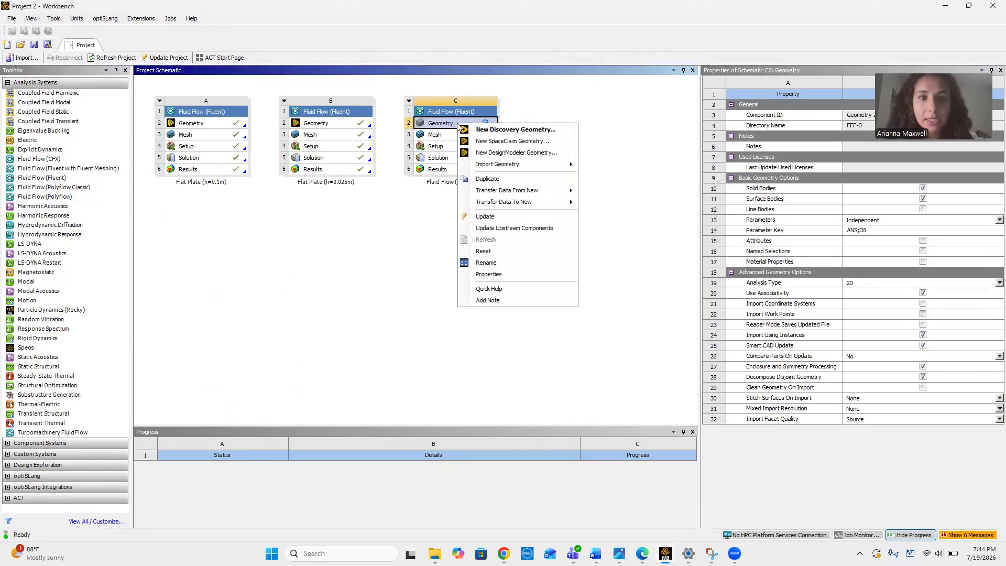
pyautogui.click(496, 152)
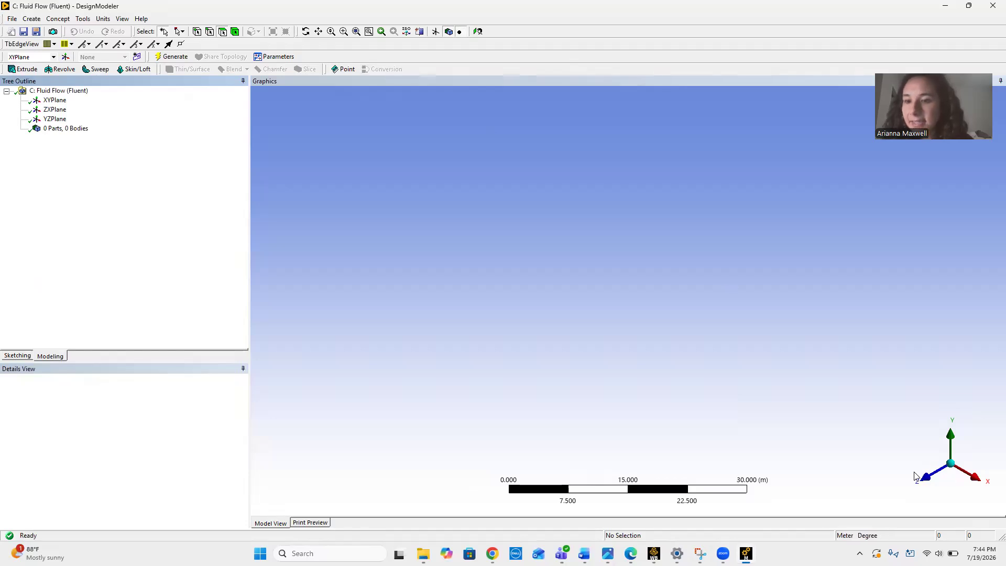
pyautogui.click(929, 483)
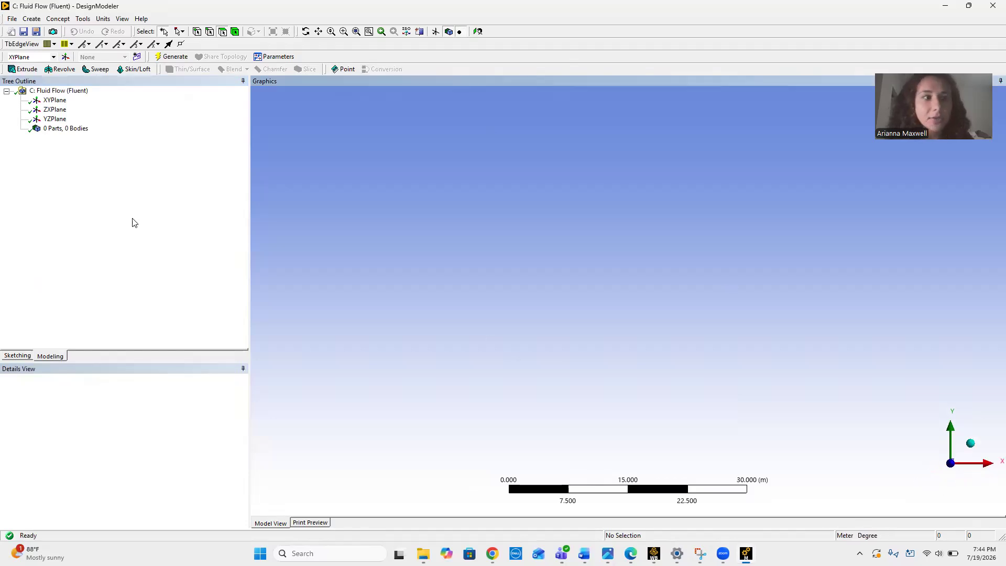
pyautogui.click(17, 357)
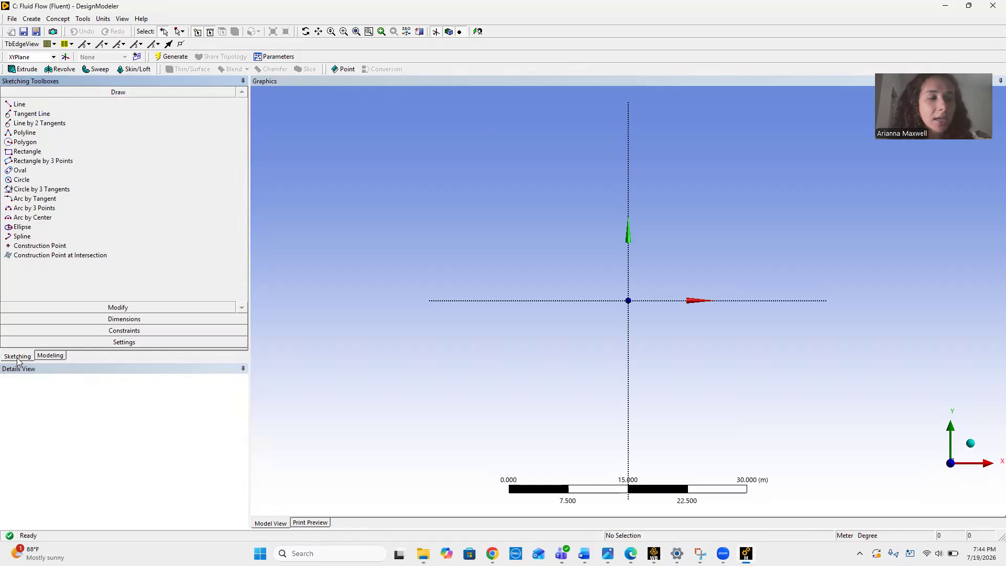
pyautogui.click(15, 153)
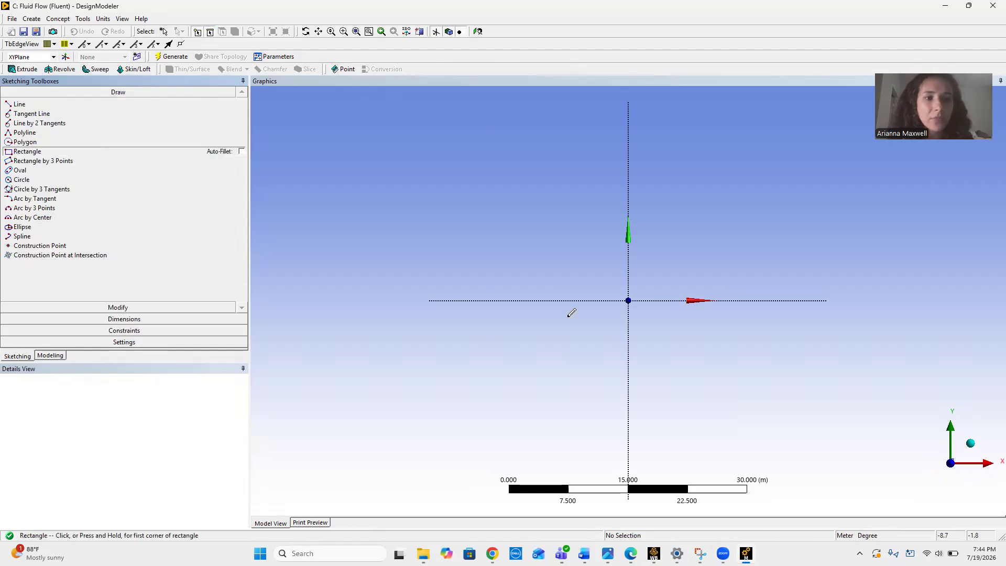
pyautogui.click(629, 300)
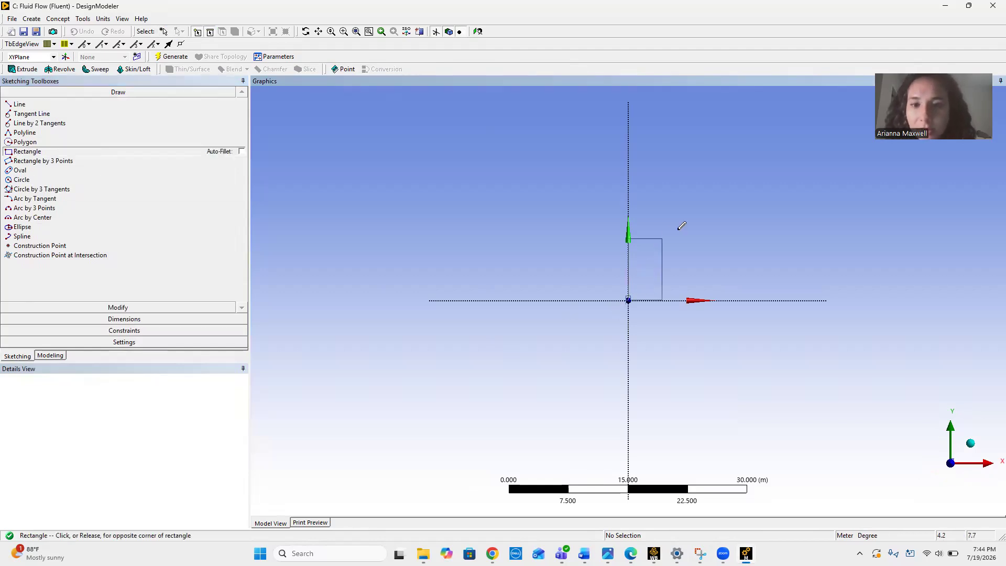
pyautogui.click(799, 245)
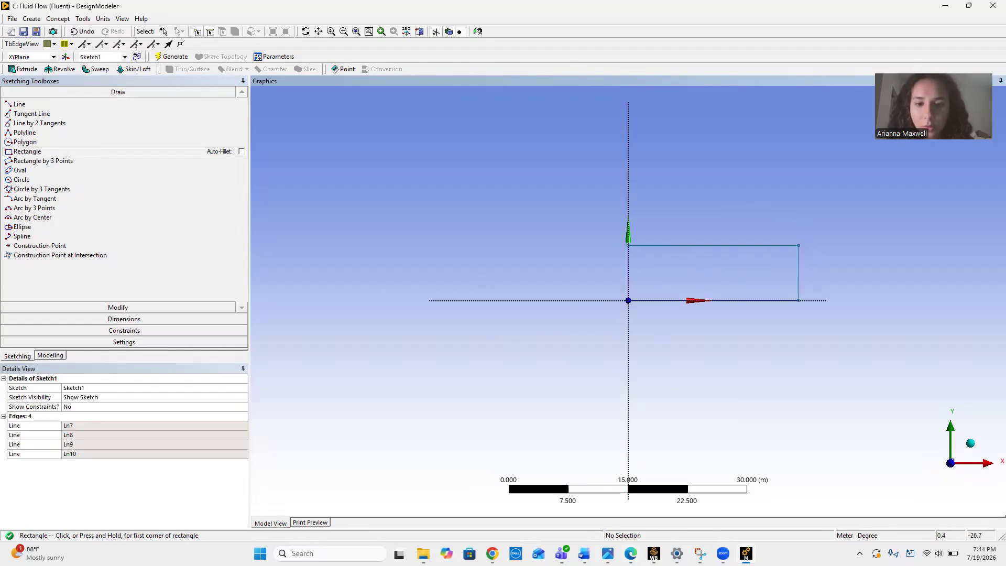
# Look up the plate length in the assignment page and add a horizontal dimension of 1 m to the rectangle
pyautogui.click(493, 554)
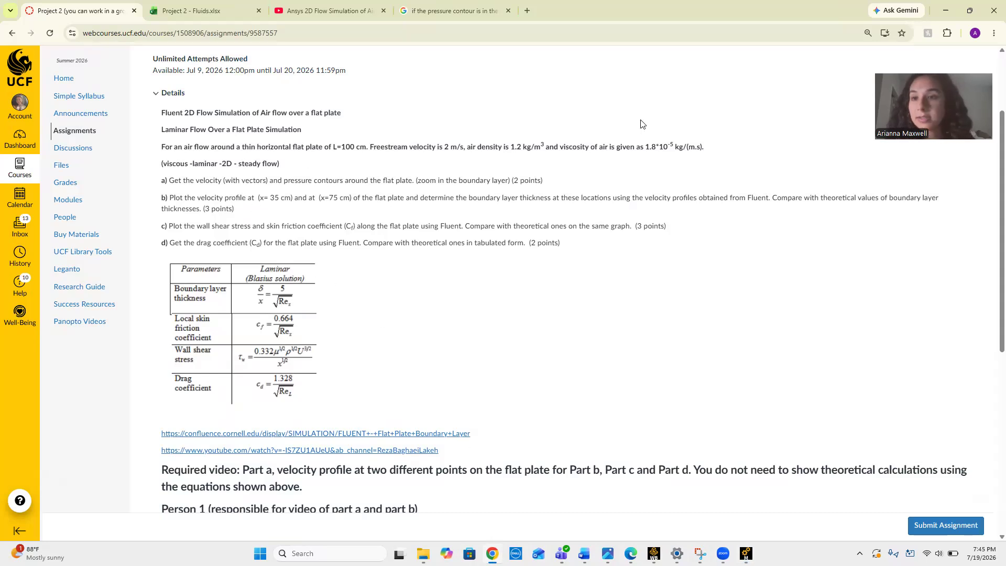
pyautogui.click(945, 11)
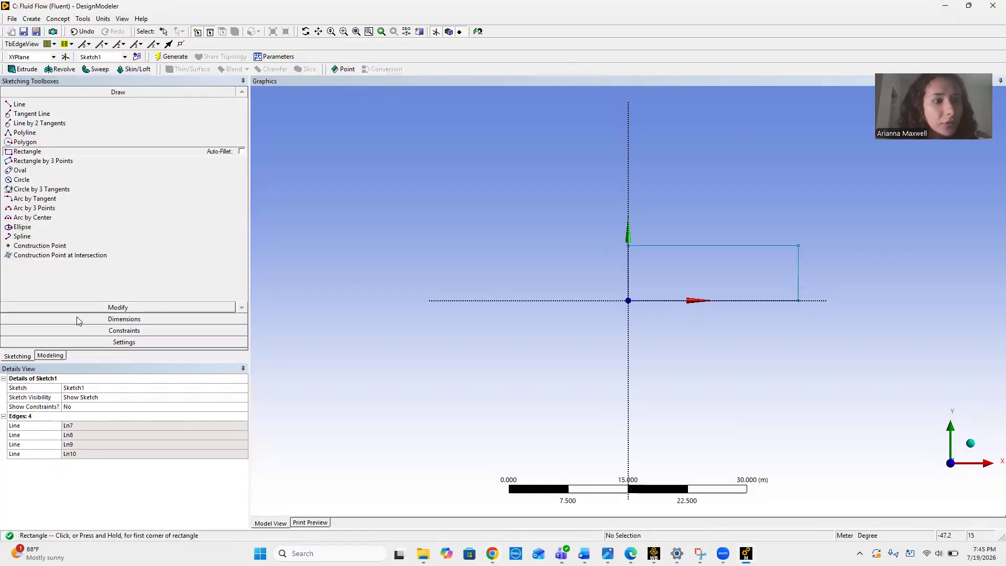
pyautogui.click(105, 319)
pyautogui.click(26, 138)
pyautogui.click(629, 278)
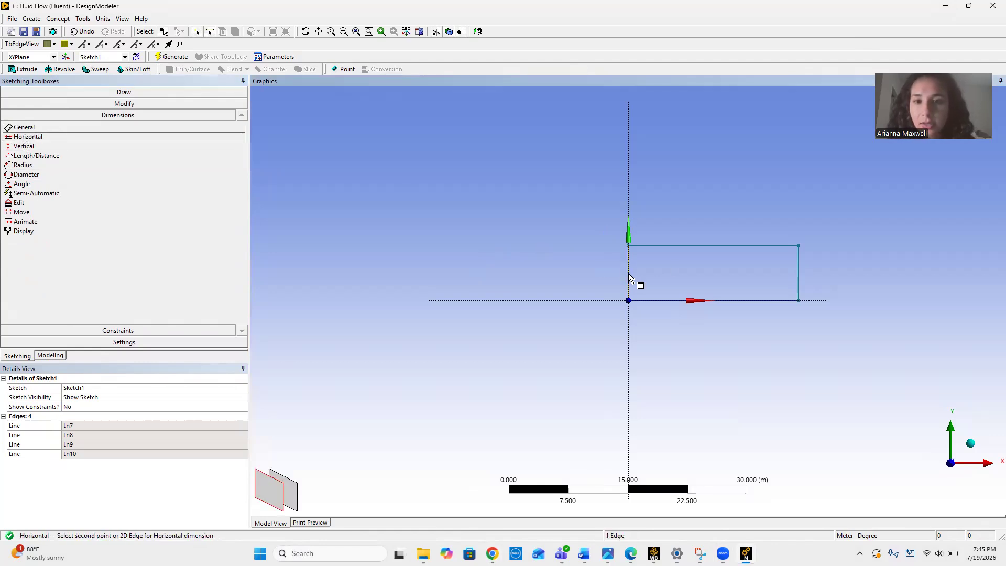
pyautogui.click(798, 271)
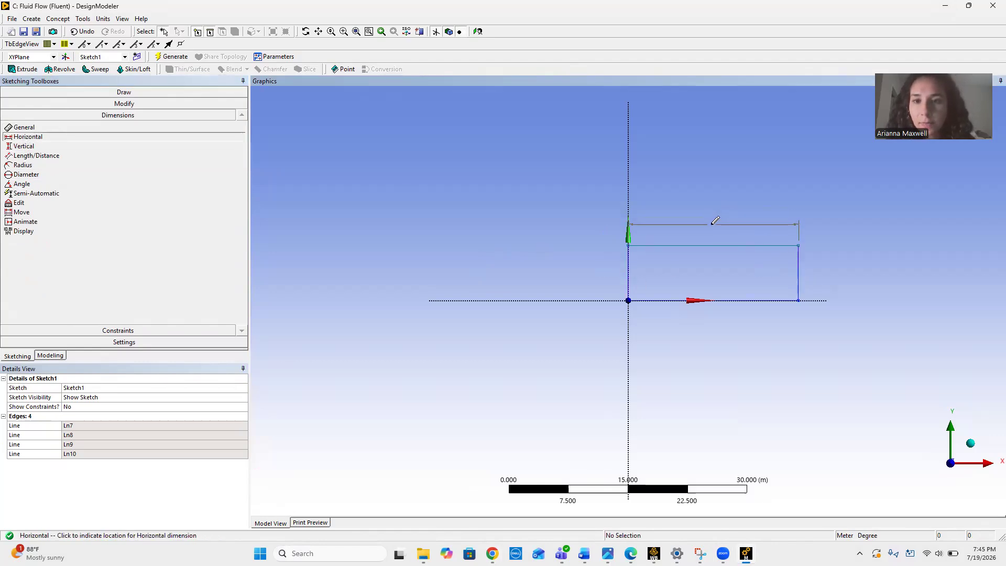
pyautogui.click(712, 227)
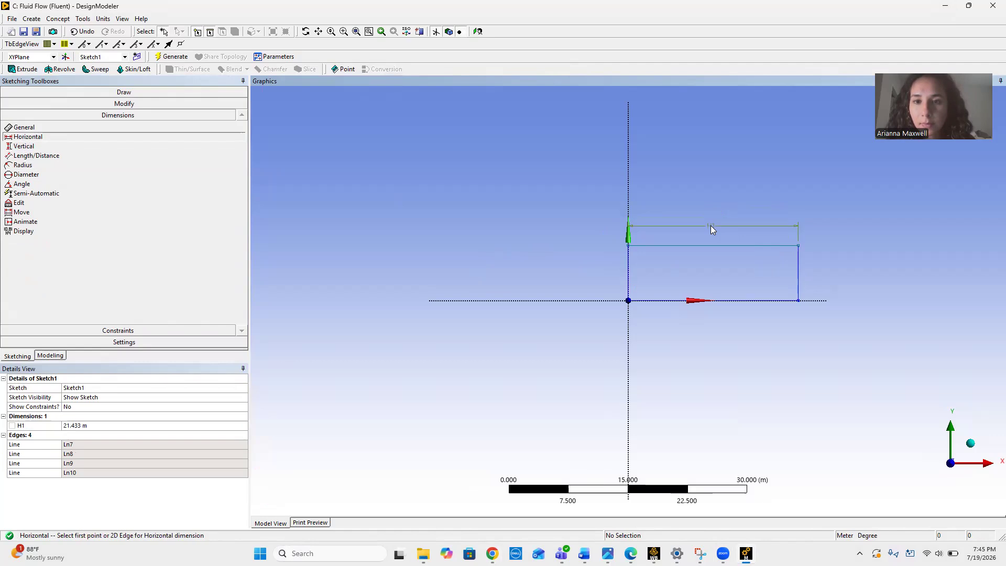
pyautogui.click(81, 424)
pyautogui.write('1')
pyautogui.press('Return')
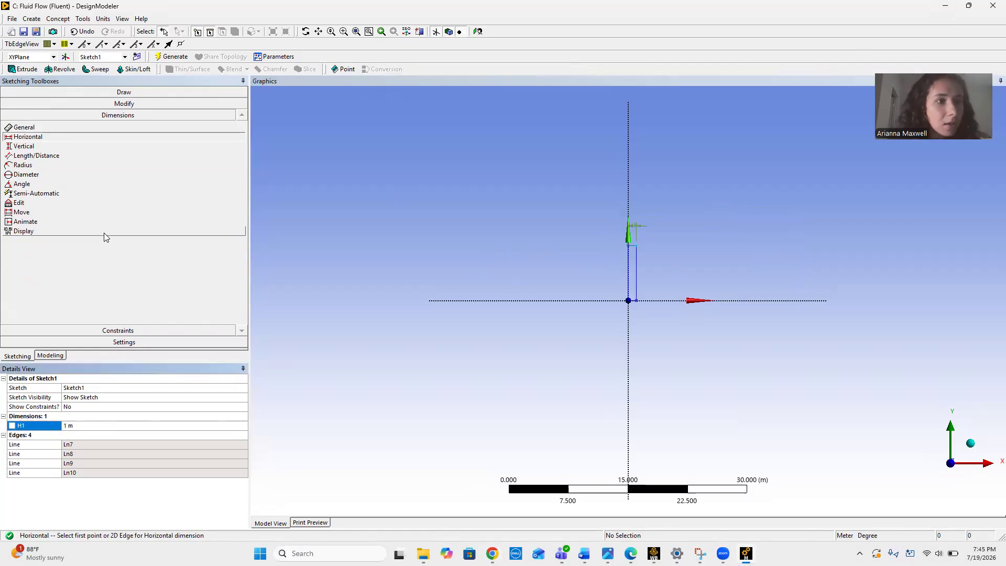
# Check the length unit and add a vertical dimension of 0.05 m between the rectangle's upper and lower edges
pyautogui.click(106, 21)
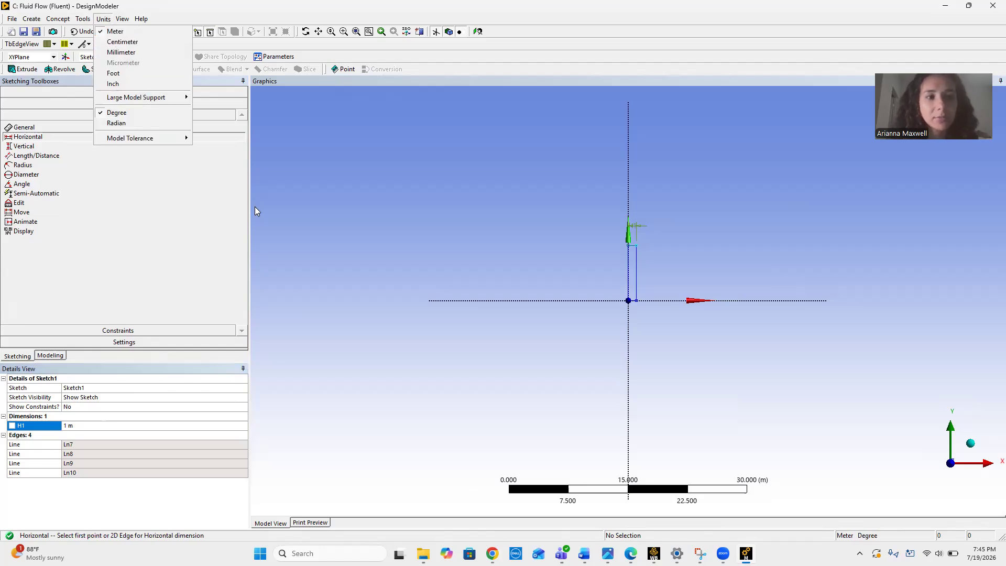
pyautogui.click(287, 234)
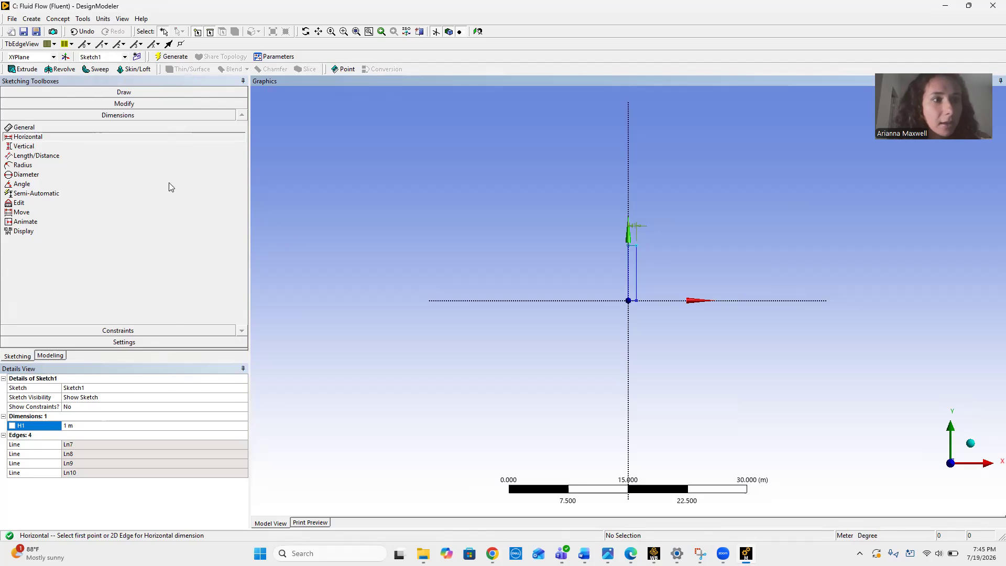
pyautogui.click(59, 151)
pyautogui.click(57, 147)
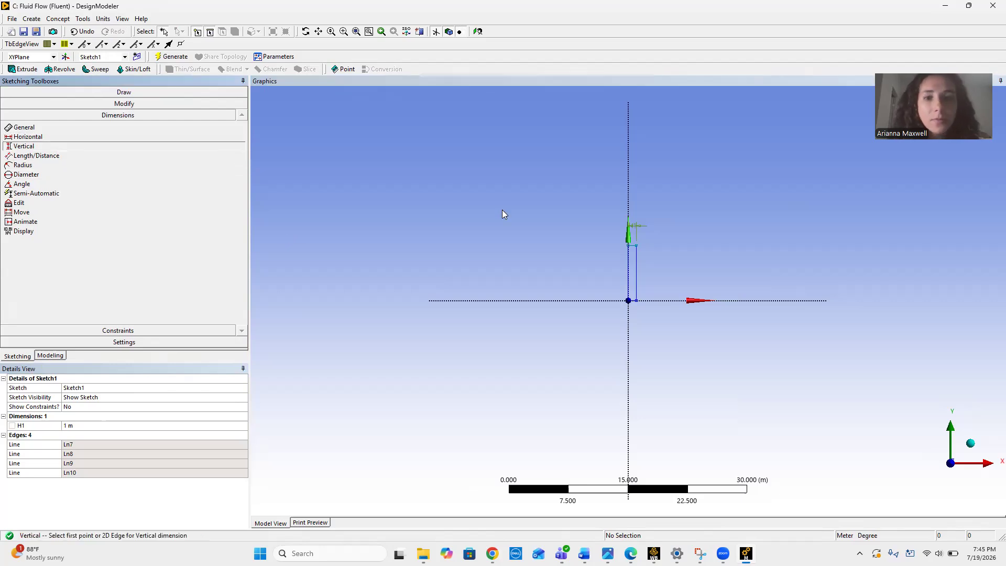
pyautogui.click(632, 246)
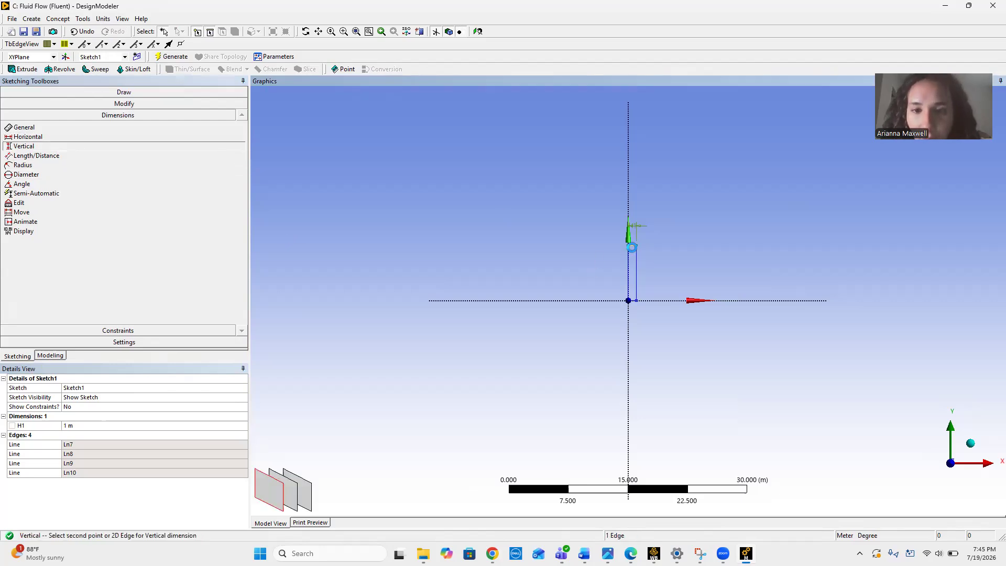
pyautogui.click(630, 300)
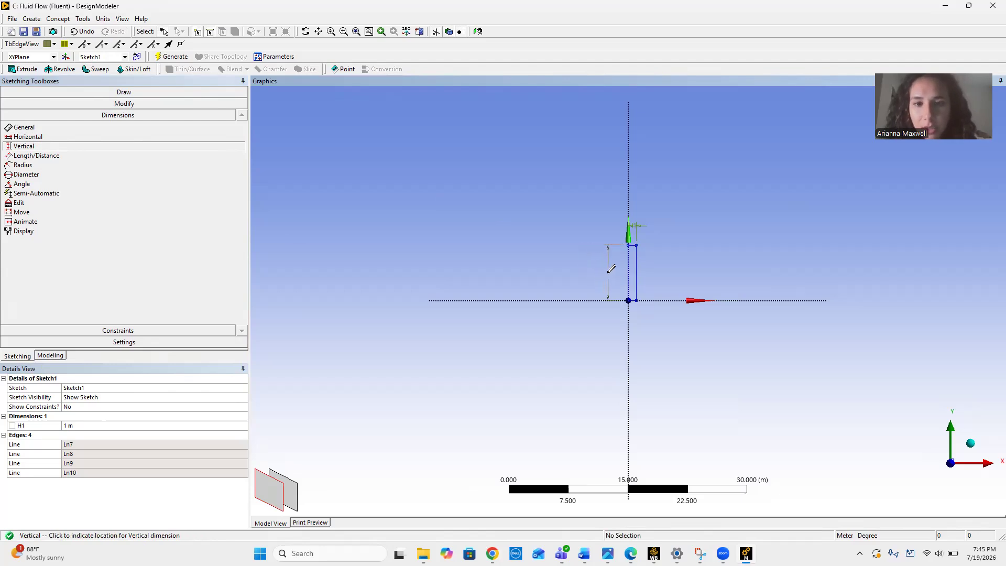
pyautogui.click(608, 273)
pyautogui.click(82, 435)
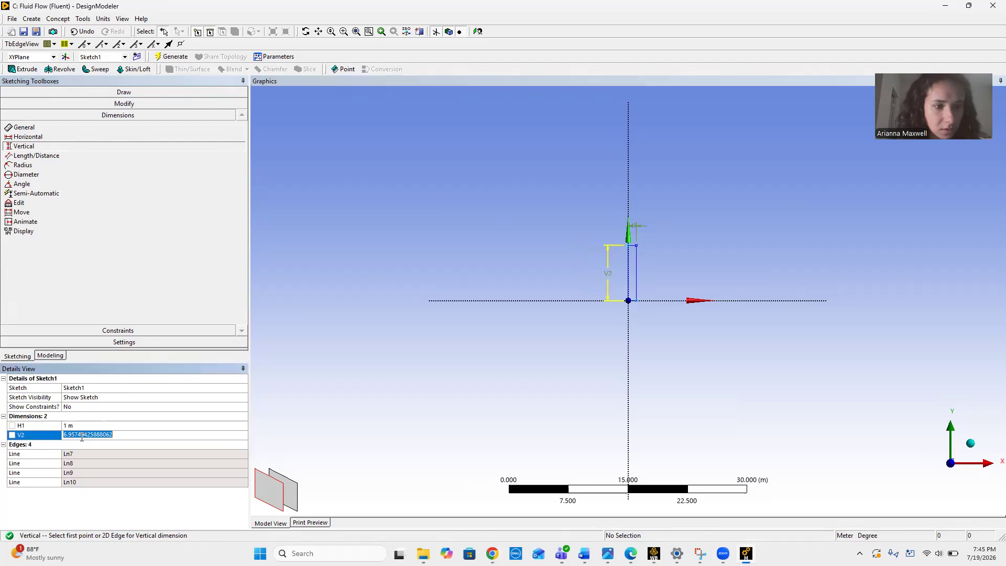
pyautogui.write('0.05')
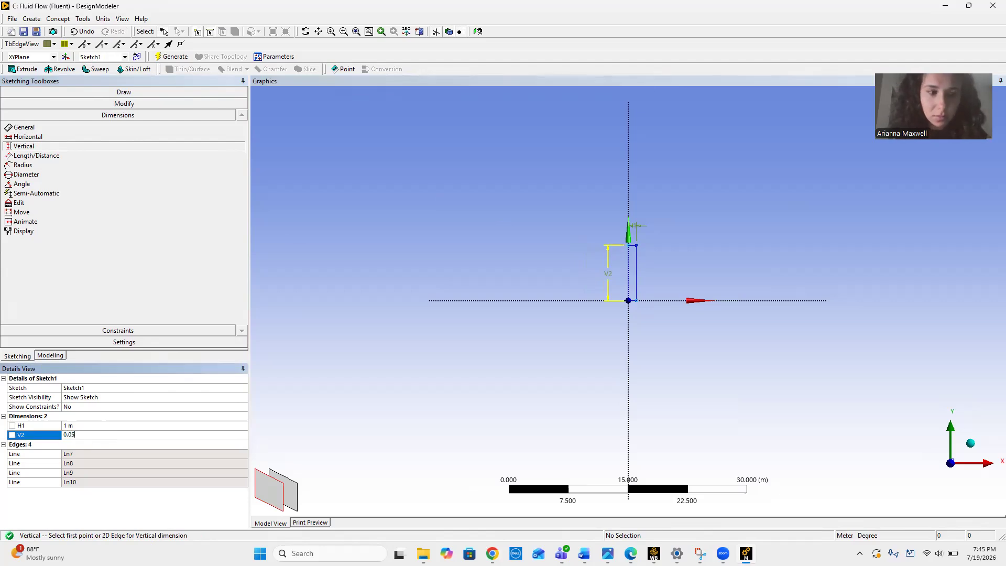
pyautogui.press('Return')
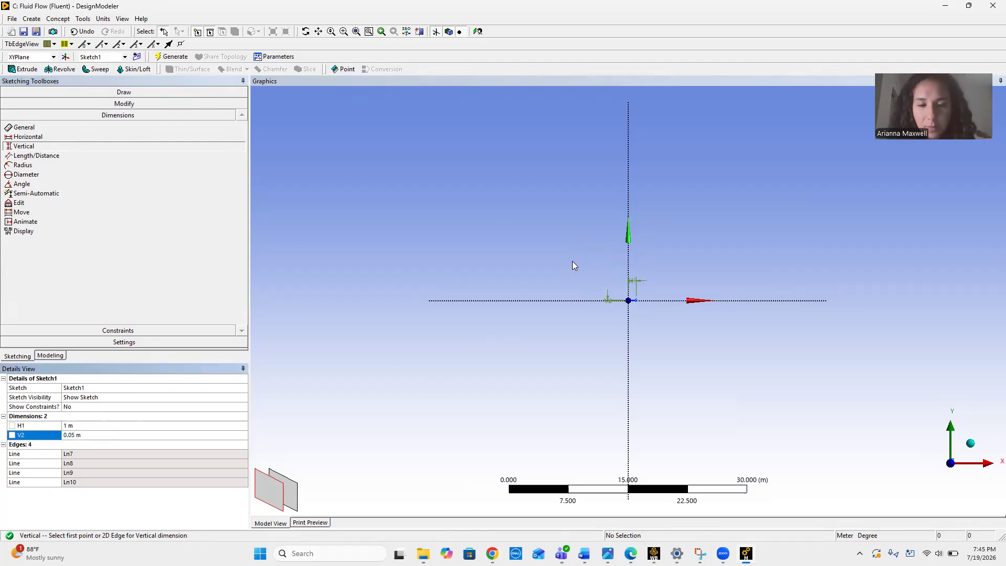
# Create a surface from the rectangle sketch on the XY plane with the Add Material operation and generate it
pyautogui.scroll(-1, 572, 262)
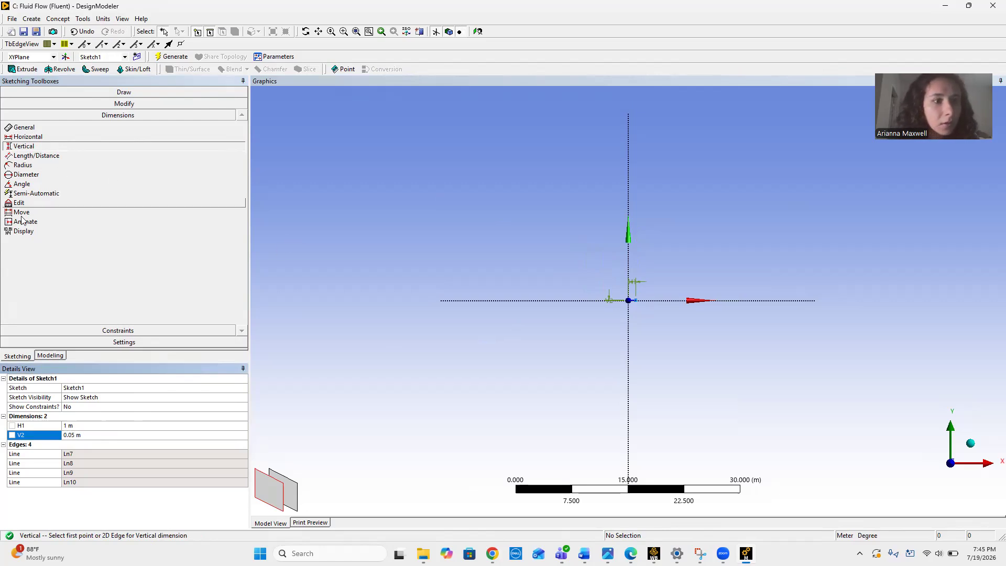
pyautogui.click(38, 357)
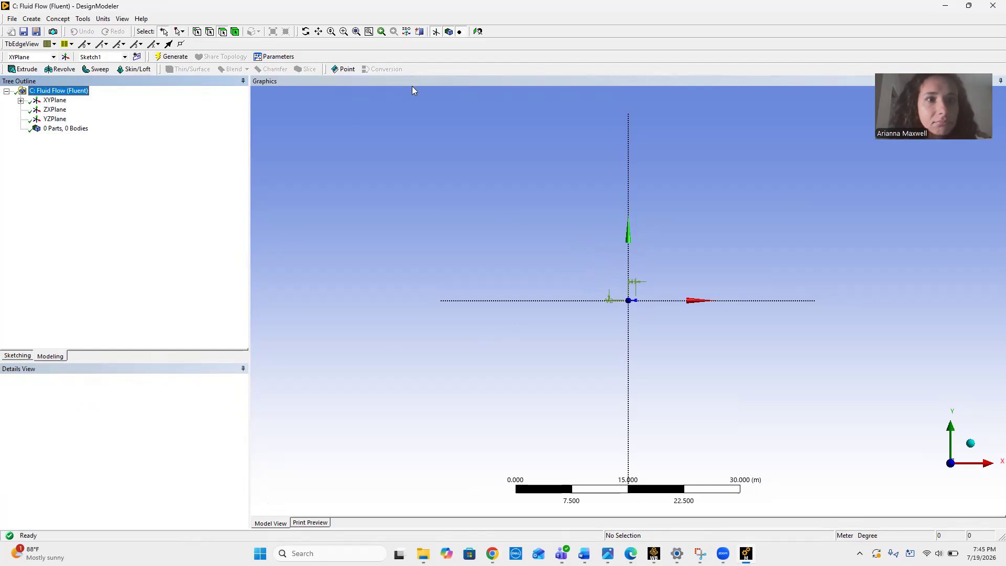
pyautogui.click(331, 32)
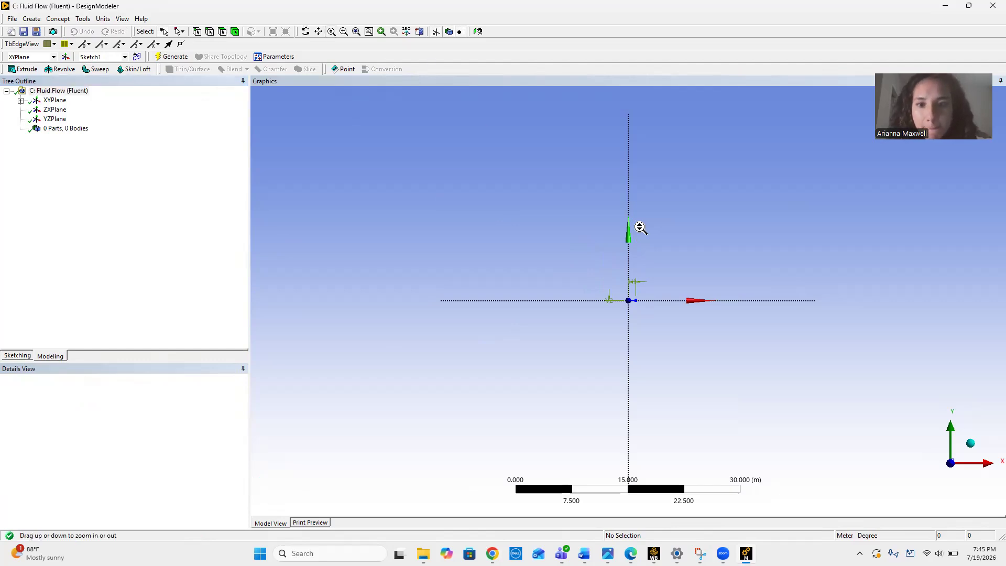
pyautogui.click(344, 32)
pyautogui.scroll(5, 601, 239)
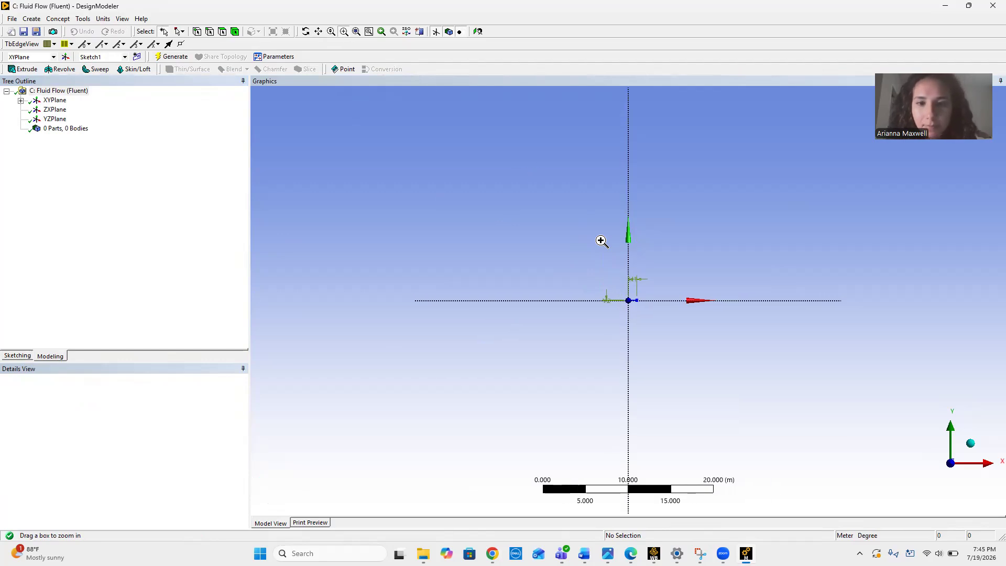
pyautogui.scroll(6, 601, 241)
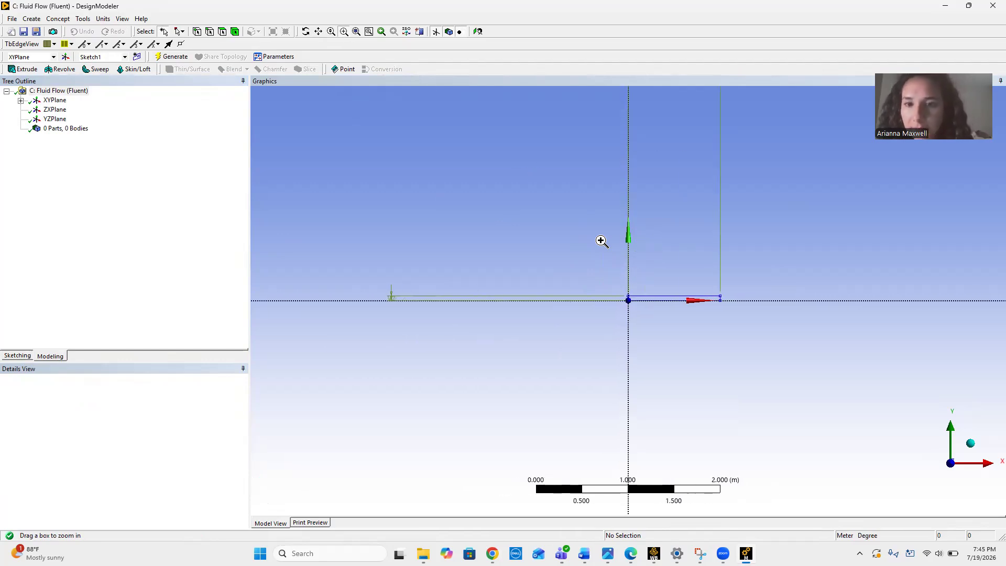
pyautogui.scroll(1, 601, 241)
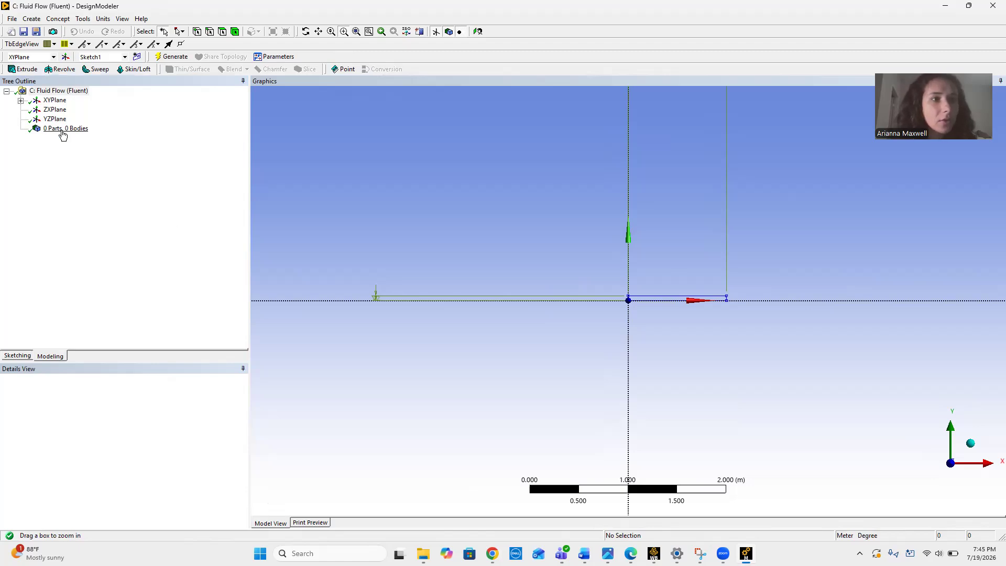
pyautogui.click(21, 101)
pyautogui.click(62, 111)
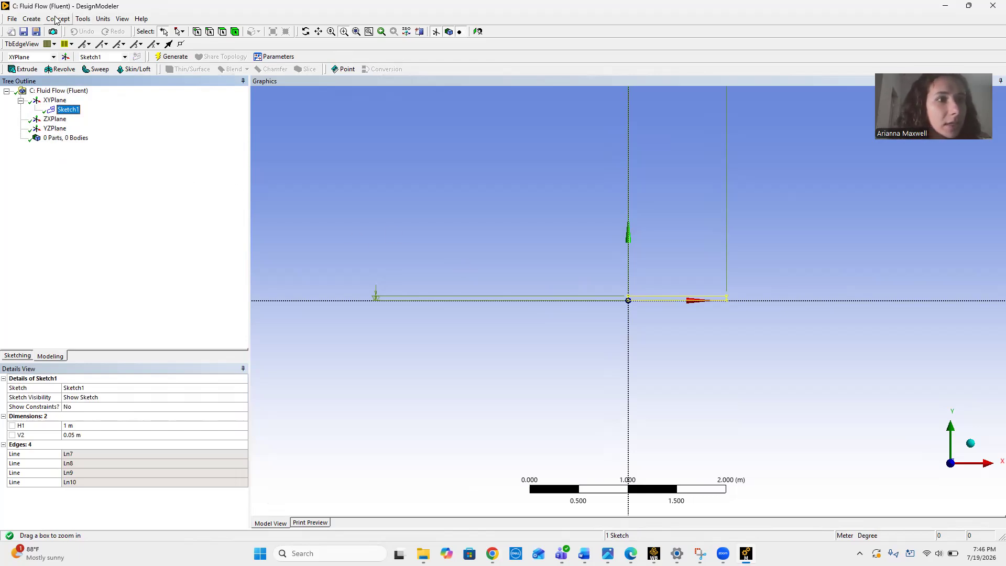
pyautogui.click(33, 18)
pyautogui.moveTo(55, 19)
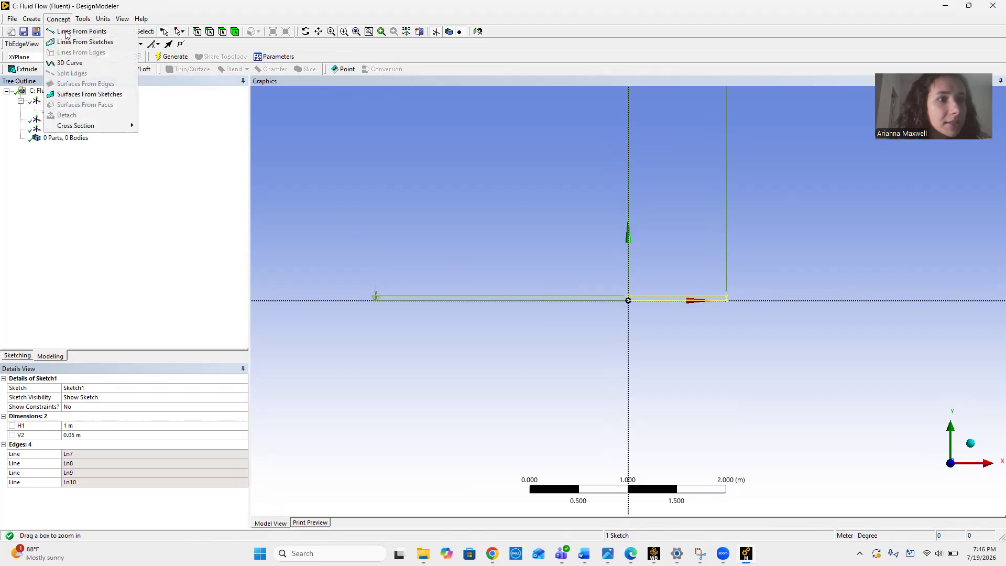
pyautogui.click(84, 95)
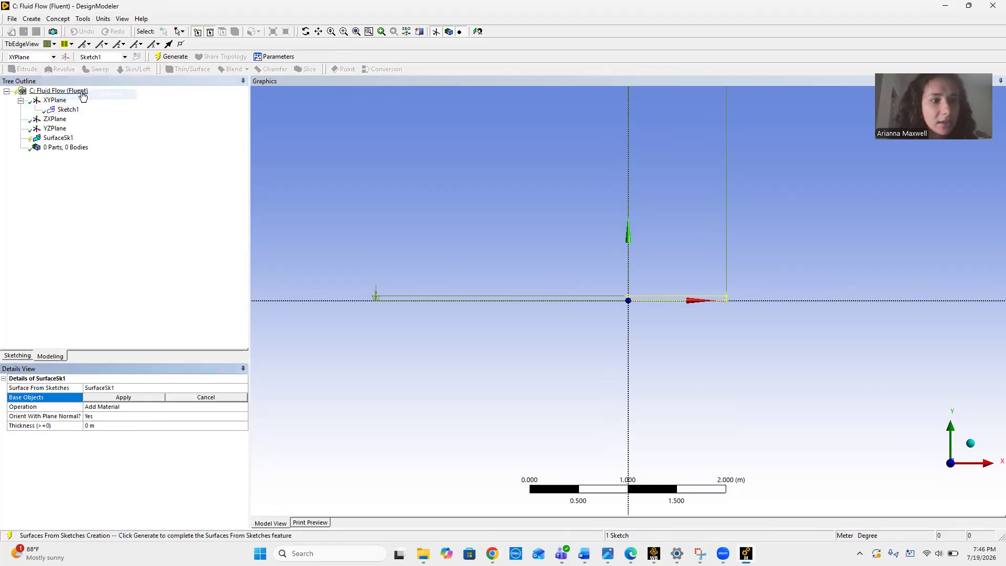
pyautogui.click(126, 399)
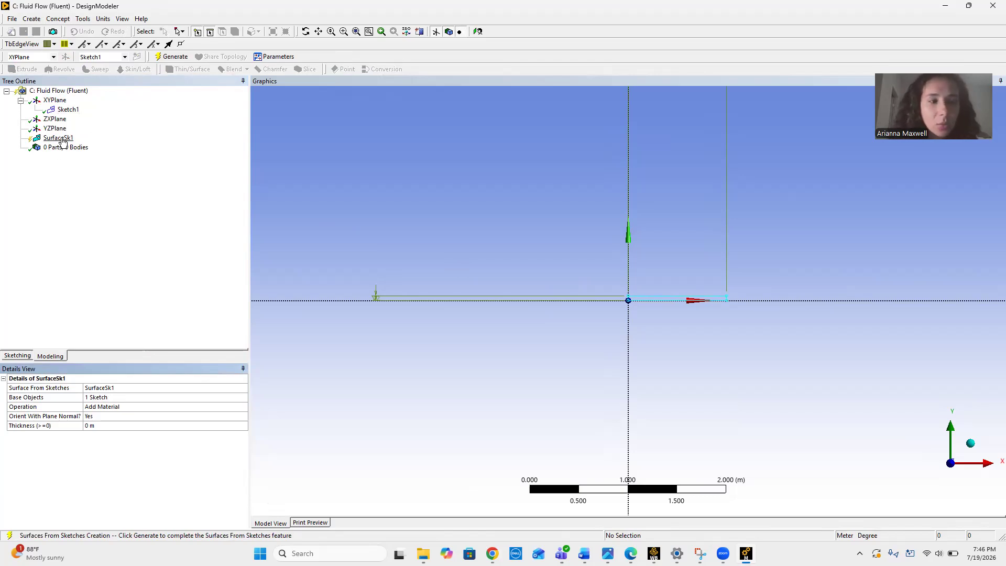
pyautogui.click(174, 57)
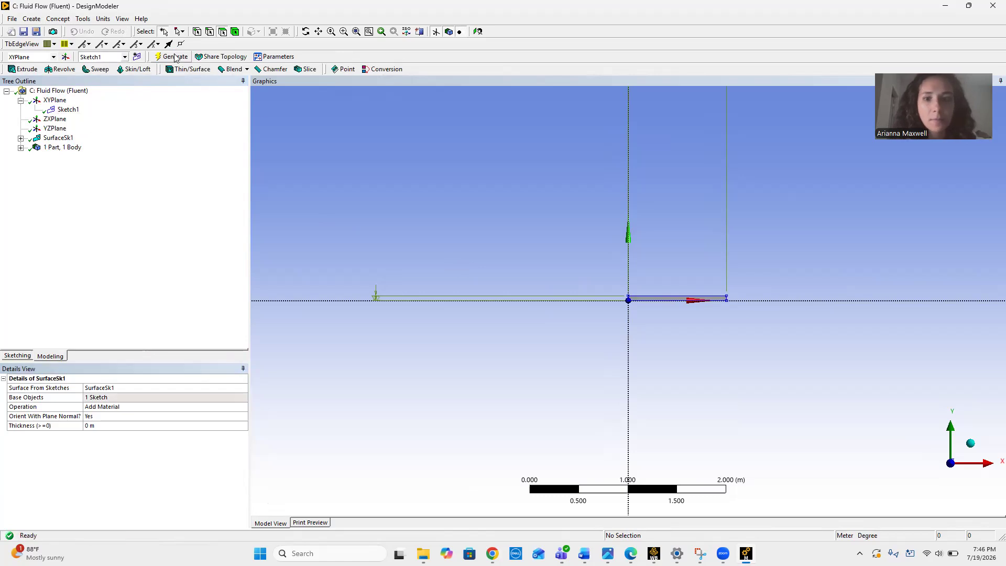
# Save the geometry, close DesignModeler and open the third Fluent system's mesh in Meshing
pyautogui.scroll(1, 672, 288)
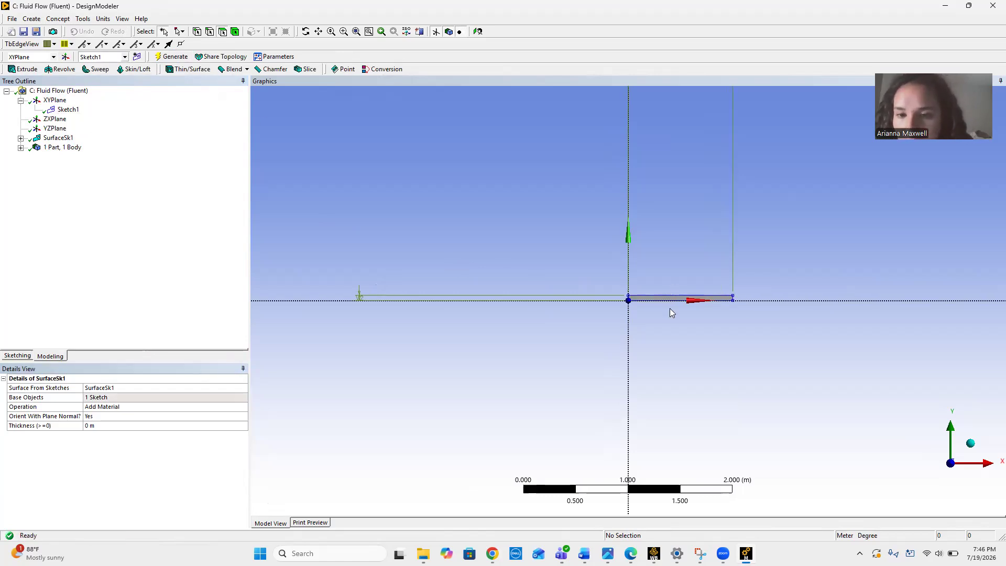
pyautogui.scroll(3, 619, 319)
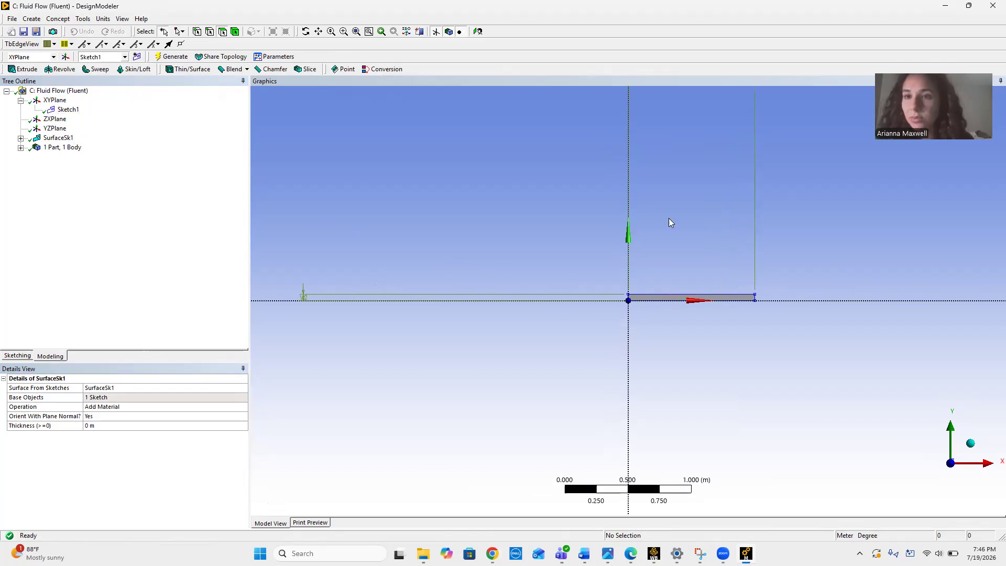
pyautogui.click(24, 33)
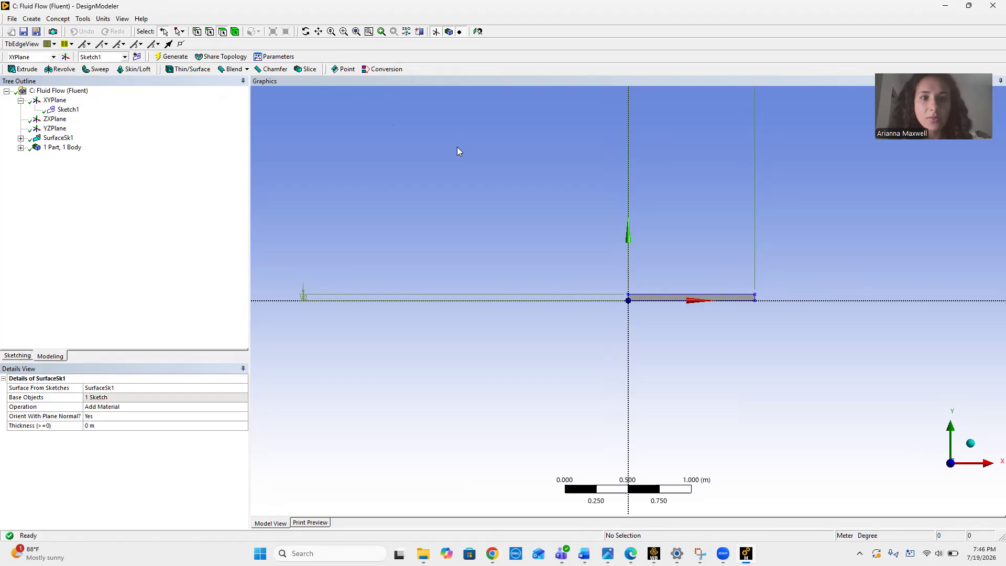
pyautogui.click(992, 5)
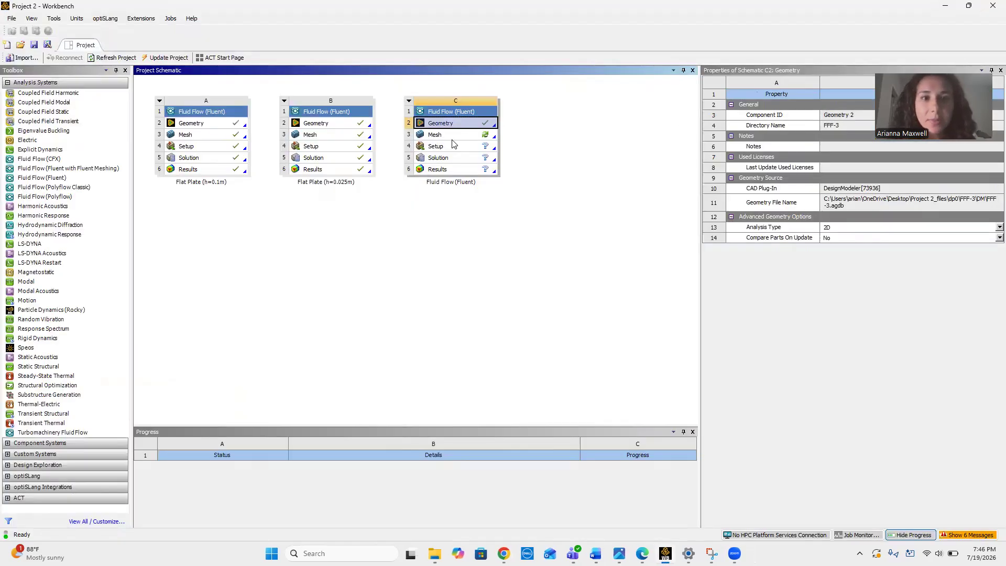
pyautogui.click(443, 136)
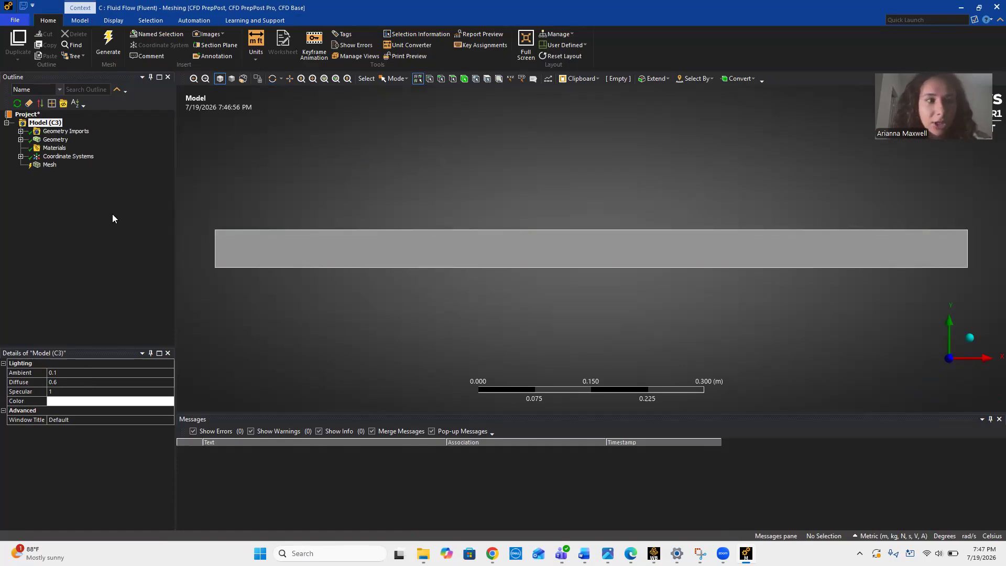
# Add a mapped quadrilateral face meshing control to the rectangular face, then generate and display the mesh
pyautogui.click(48, 167)
pyautogui.rightClick(48, 167)
pyautogui.moveTo(71, 174)
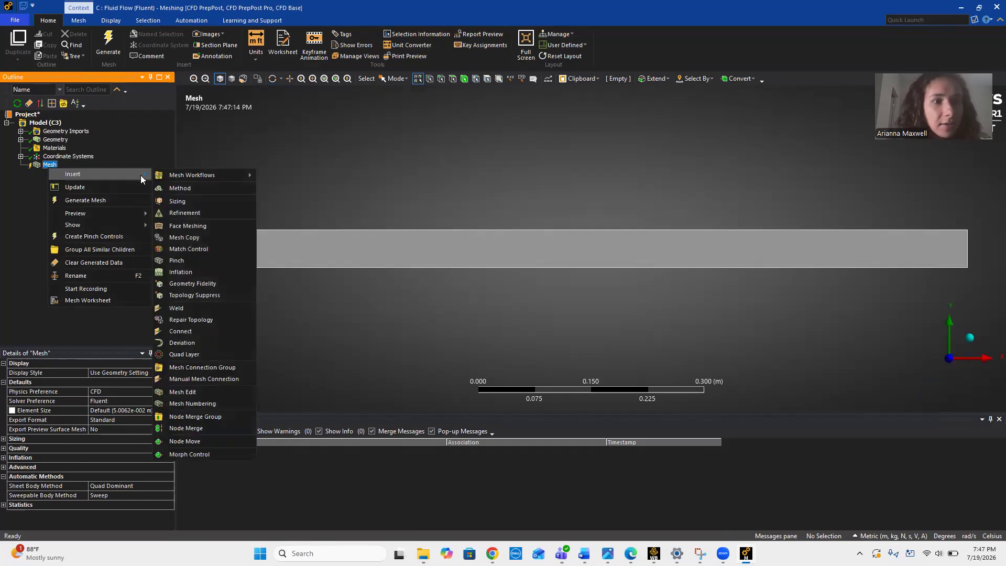
pyautogui.click(178, 226)
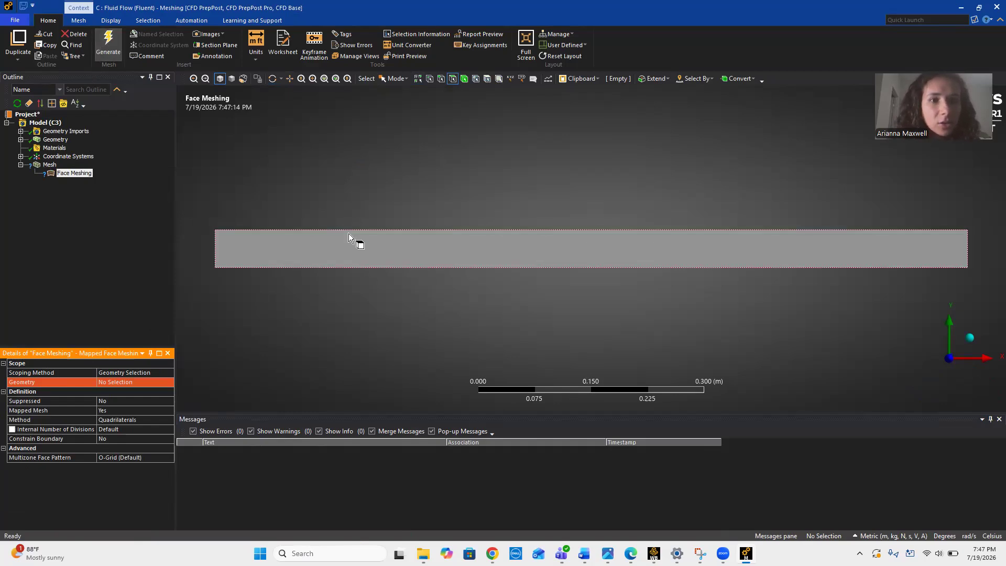
pyautogui.click(419, 241)
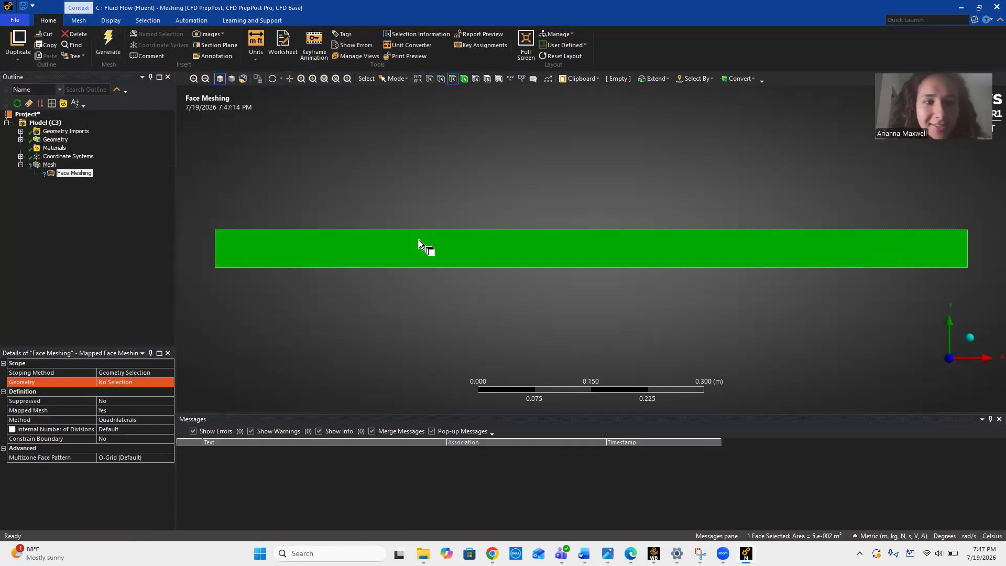
pyautogui.rightClick(87, 176)
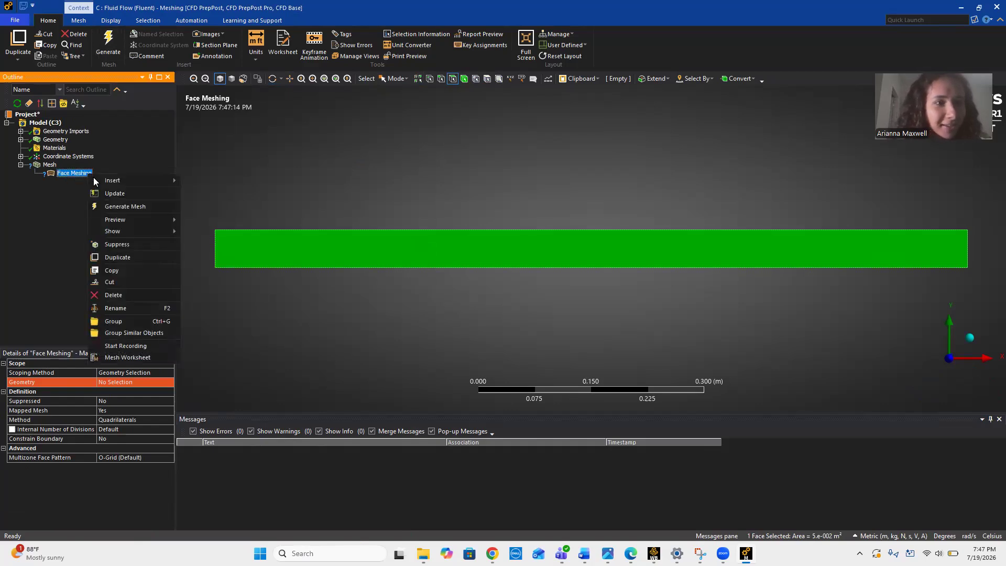
pyautogui.click(113, 378)
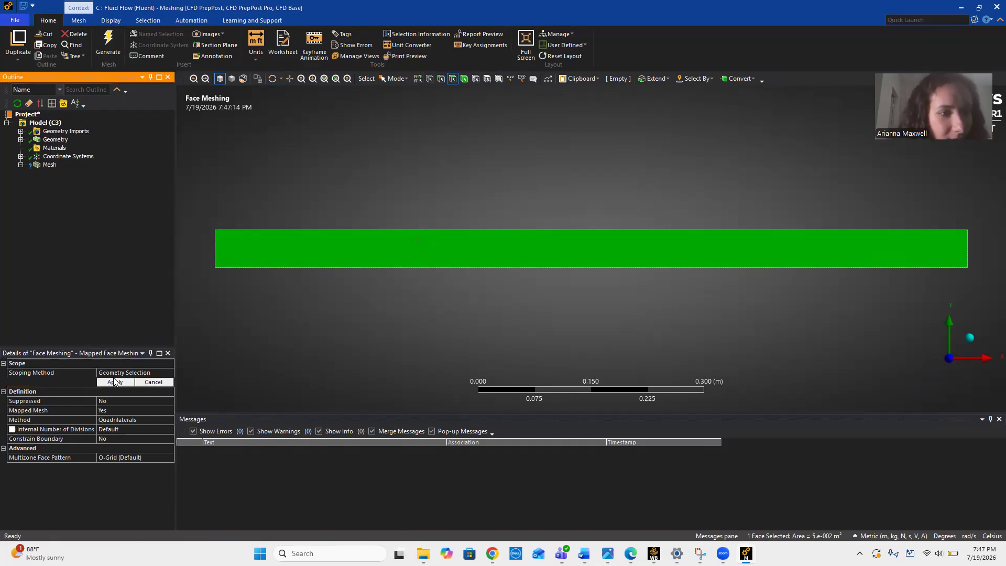
pyautogui.click(120, 382)
pyautogui.click(119, 384)
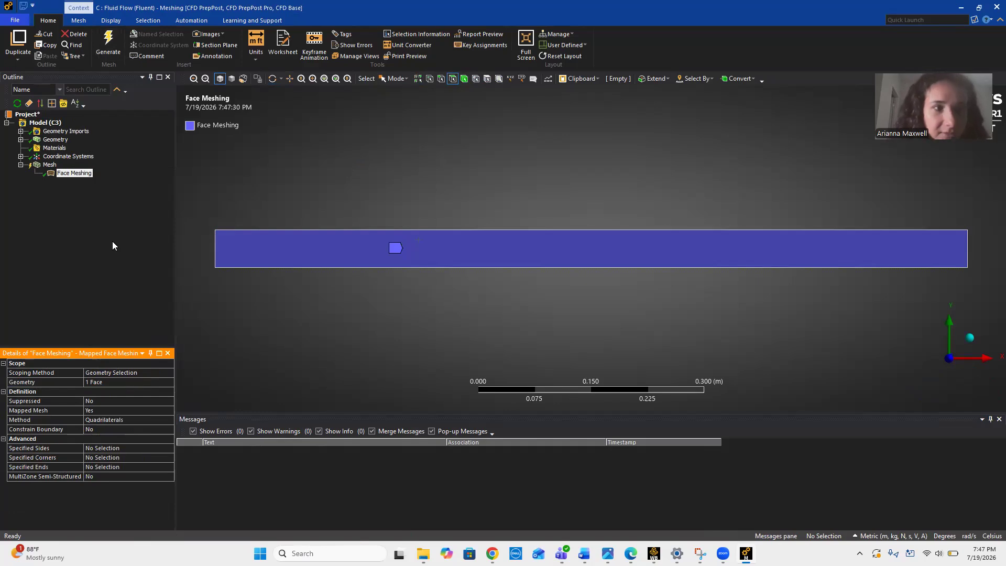
pyautogui.click(109, 47)
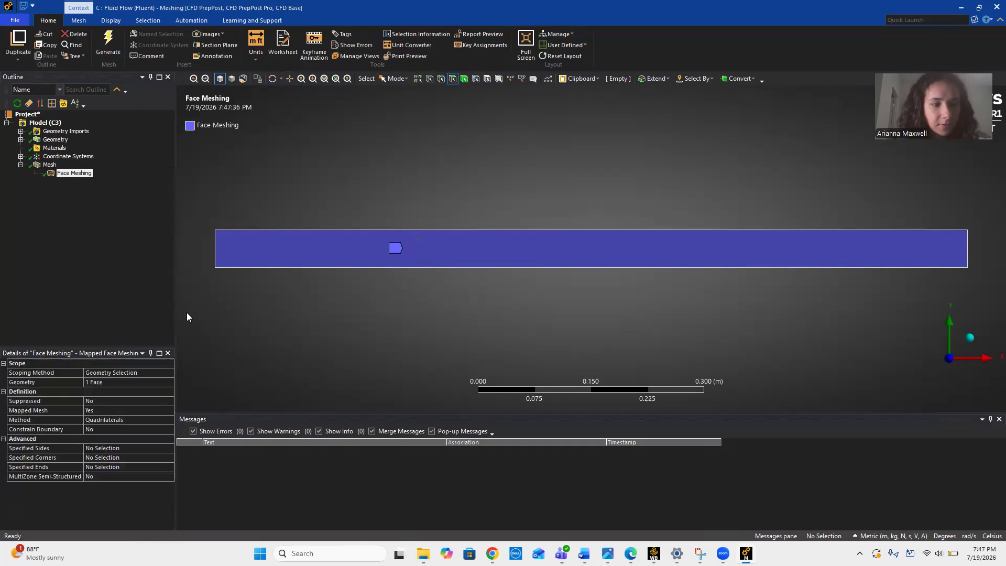
pyautogui.click(49, 164)
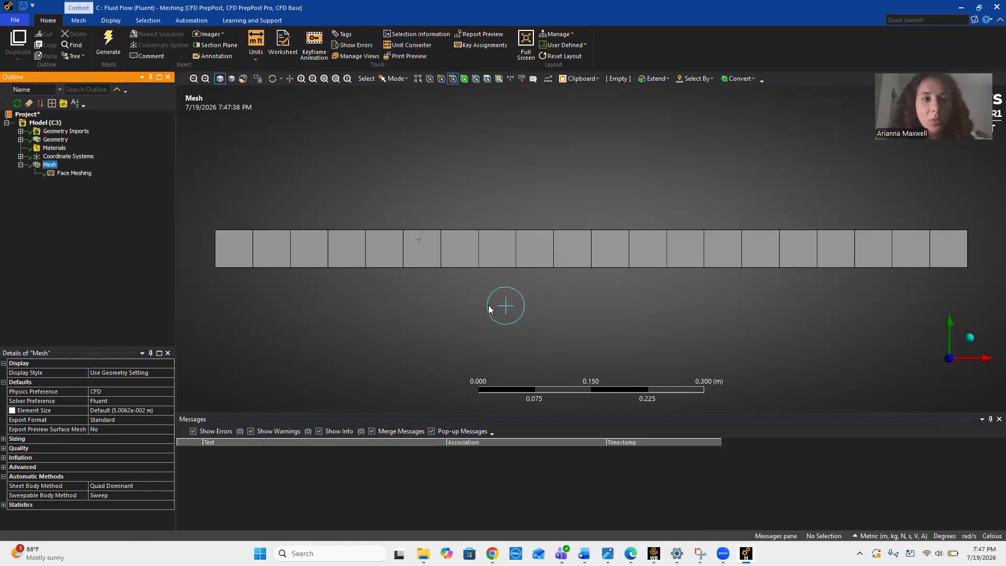
# Insert a mesh sizing control scoped to the rectangle's upper and lower long edges
pyautogui.rightClick(49, 165)
pyautogui.moveTo(104, 174)
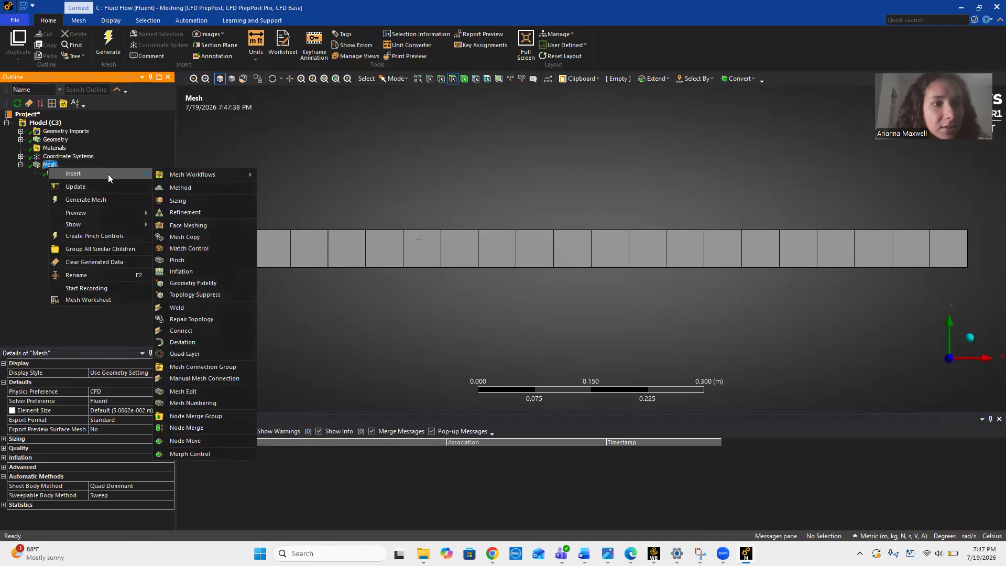
pyautogui.click(178, 201)
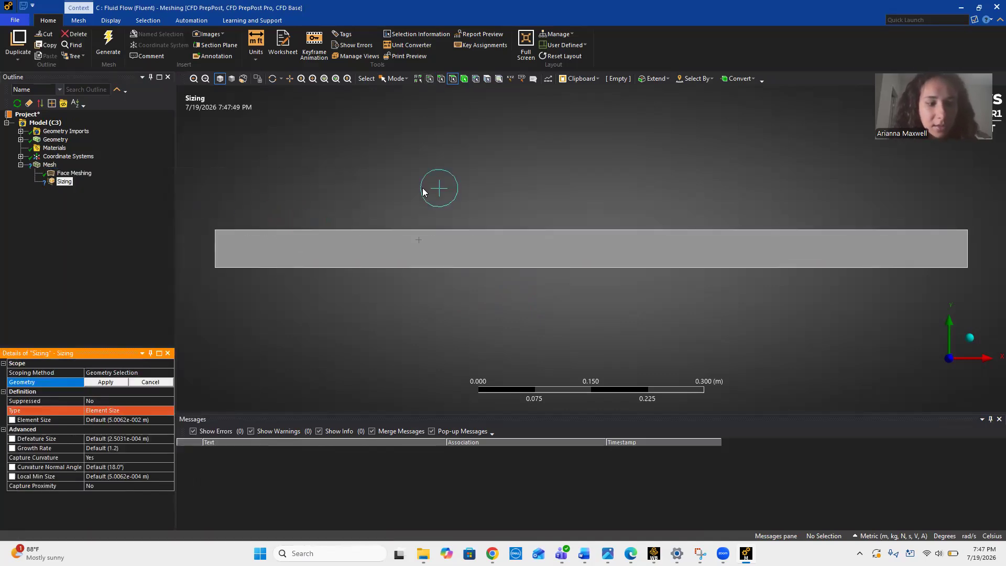
pyautogui.click(417, 236)
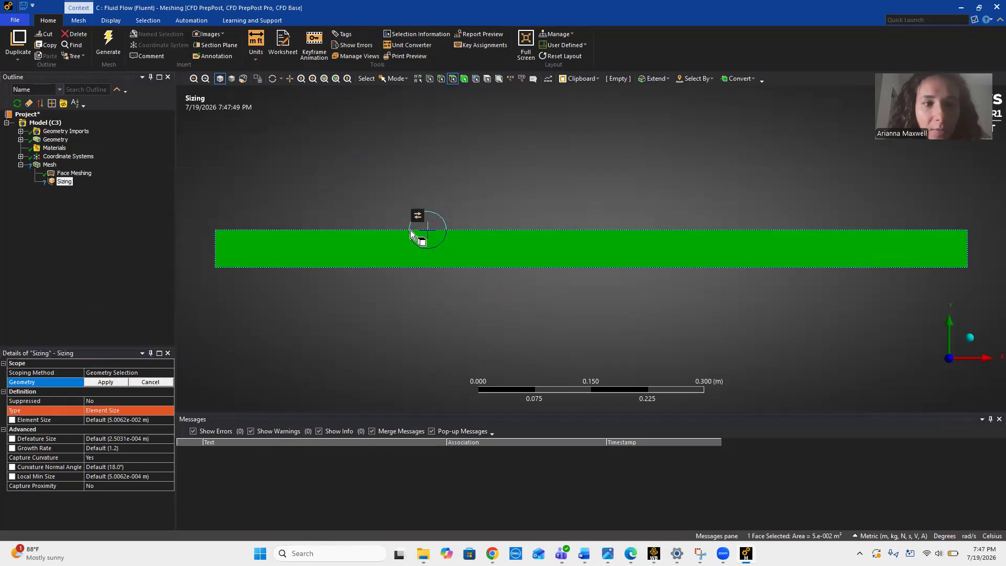
pyautogui.click(440, 79)
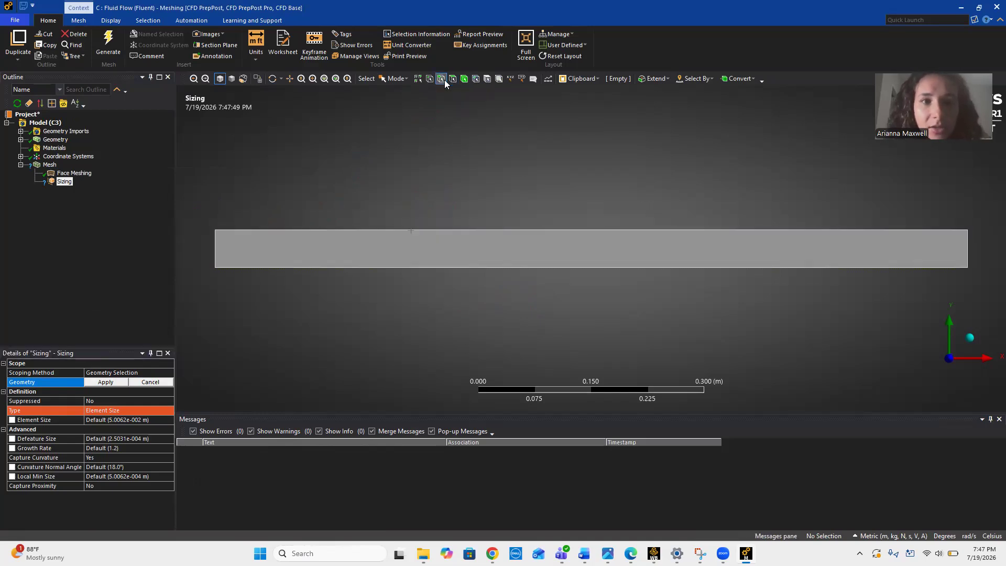
pyautogui.click(394, 231)
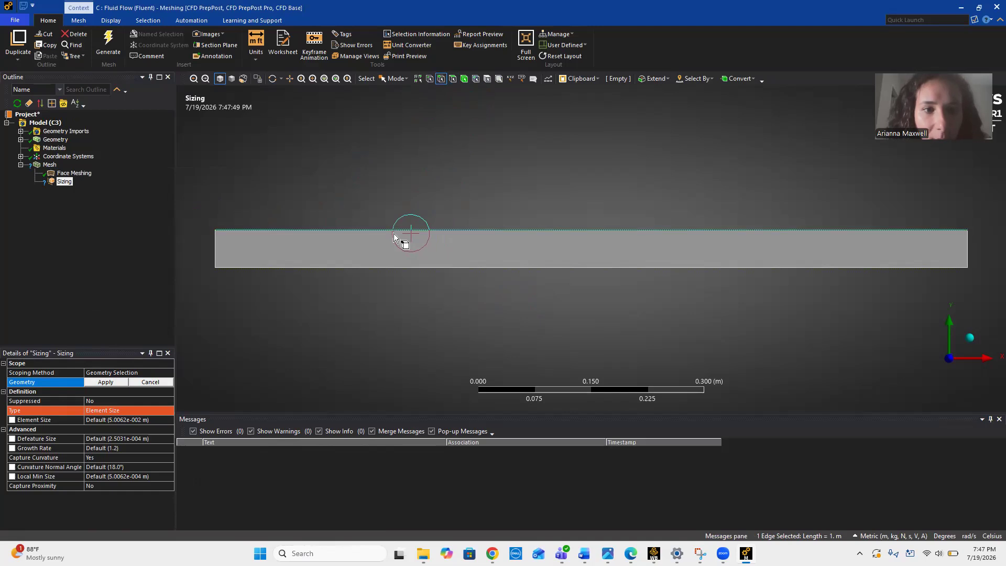
pyautogui.keyDown('ctrl'); pyautogui.click(392, 268); pyautogui.keyUp('ctrl')
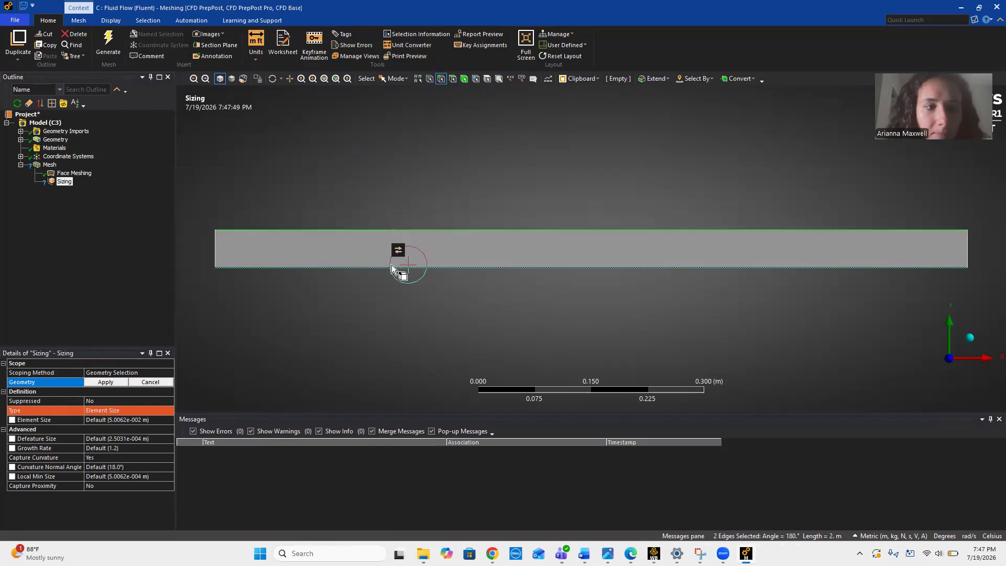
pyautogui.click(110, 383)
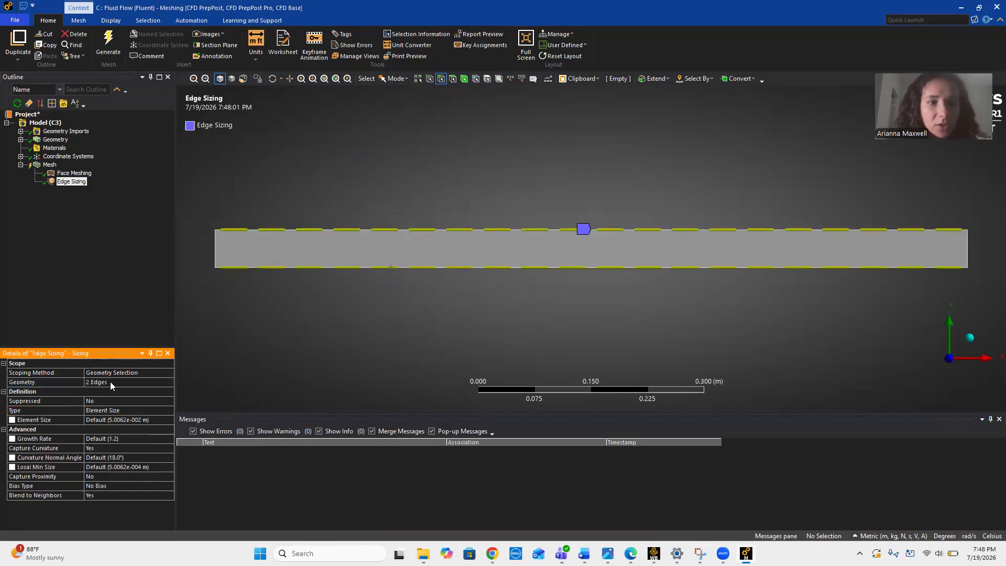
# Define the long-edge sizing by Number of Divisions with 50 divisions
pyautogui.click(136, 413)
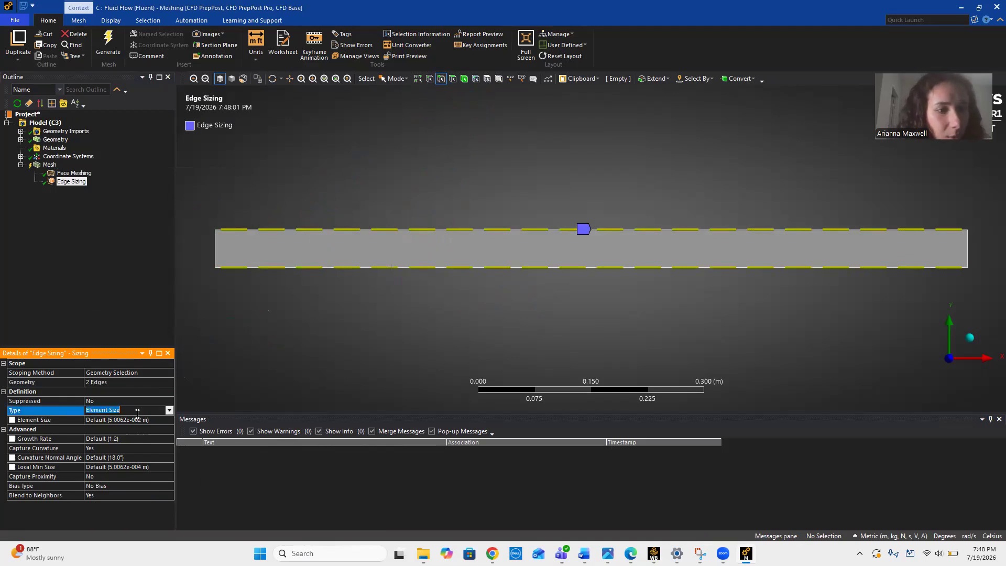
pyautogui.click(168, 412)
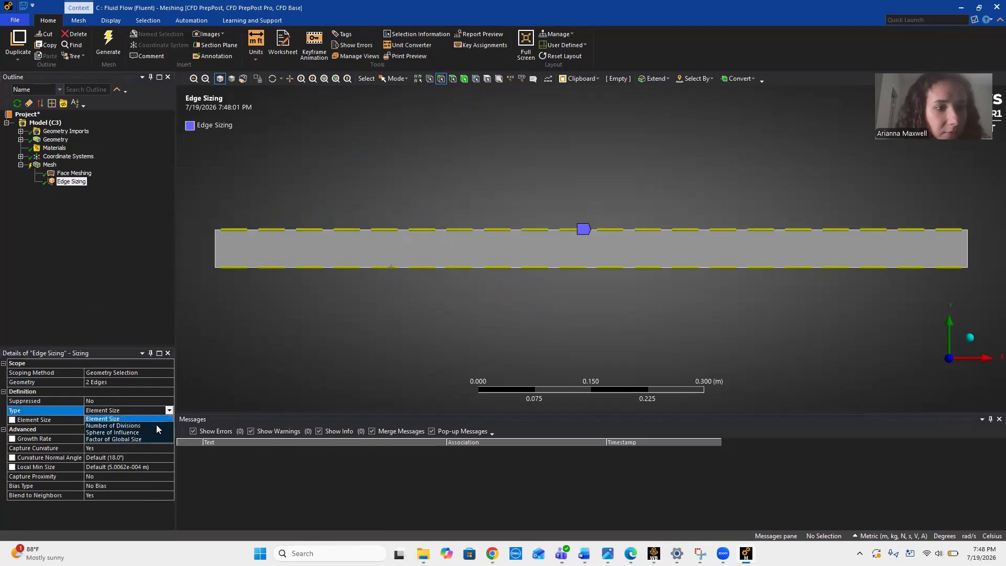
pyautogui.click(156, 425)
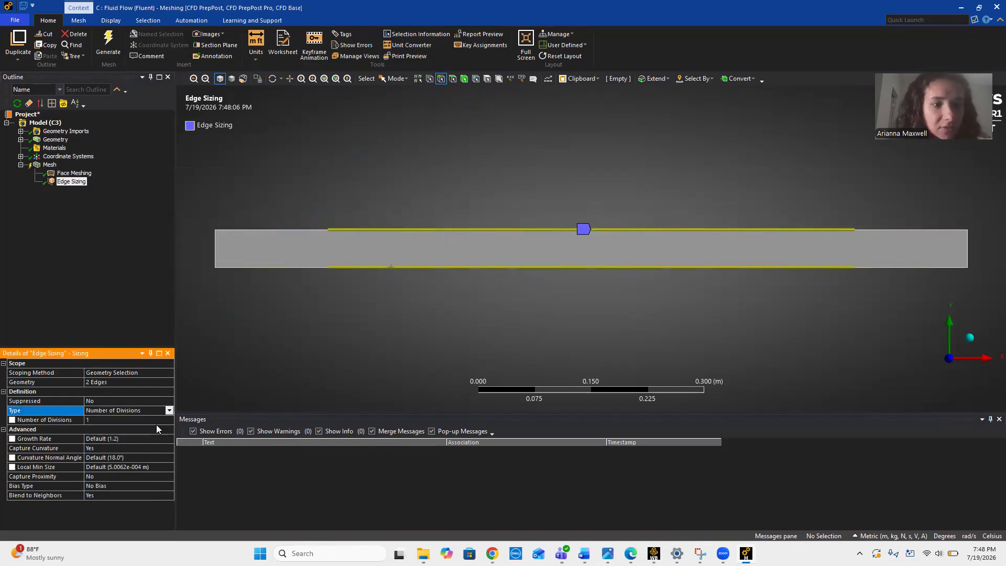
pyautogui.click(125, 422)
pyautogui.write('50')
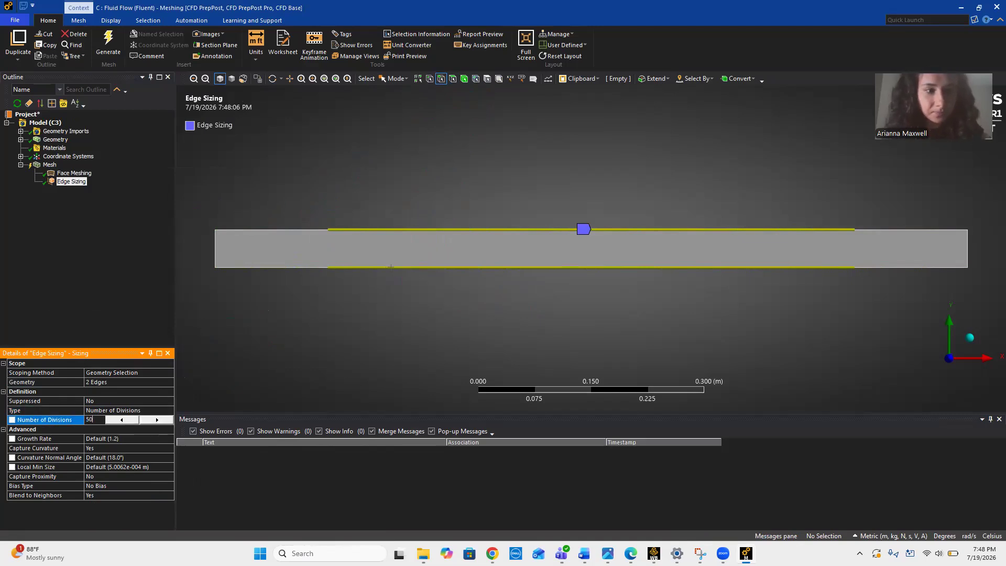
# Turn off Capture Curvature and set Hard behavior for the long-edge sizing, and generate and display the mesh
pyautogui.click(115, 449)
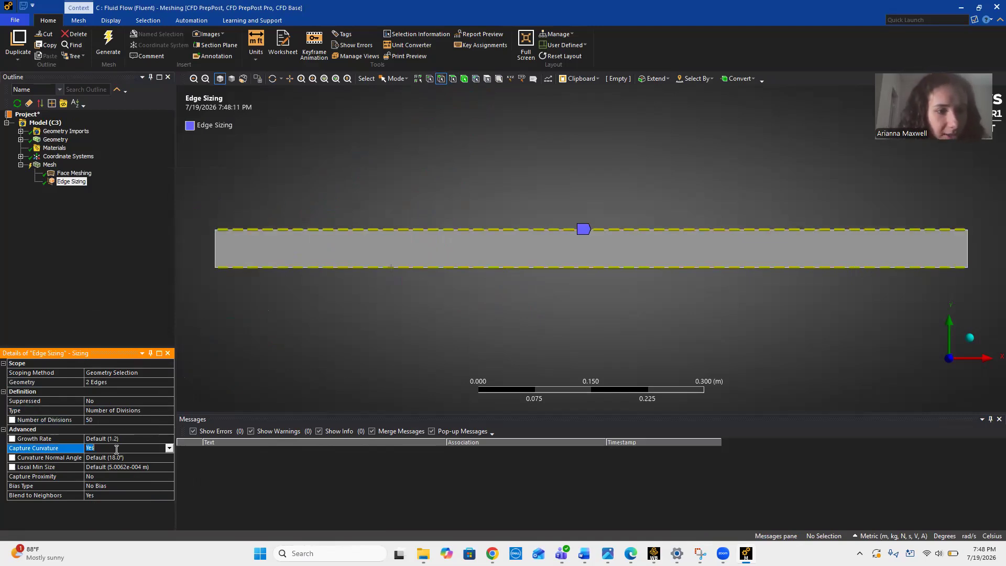
pyautogui.click(169, 448)
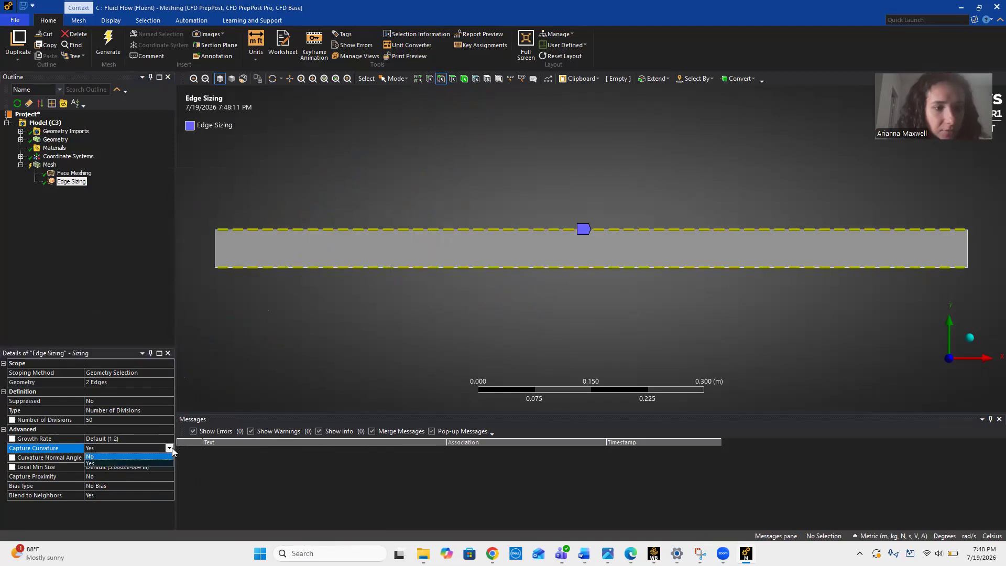
pyautogui.click(143, 461)
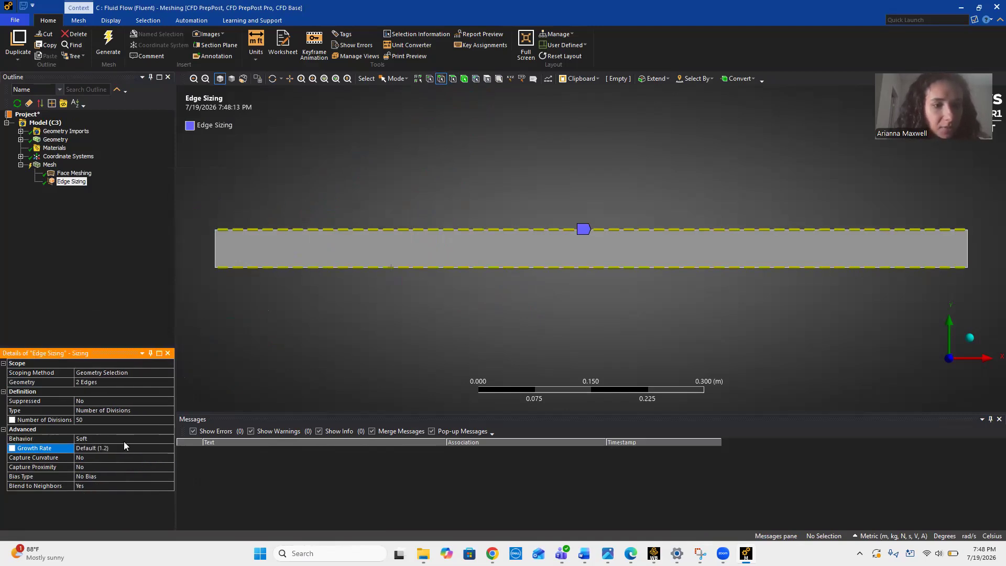
pyautogui.click(123, 440)
pyautogui.click(169, 442)
pyautogui.click(133, 453)
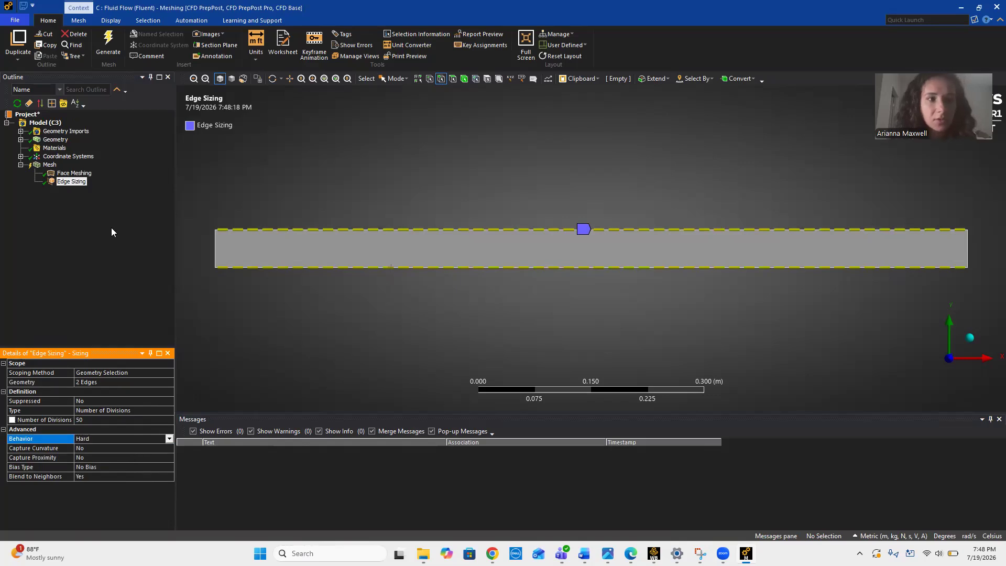
pyautogui.click(108, 52)
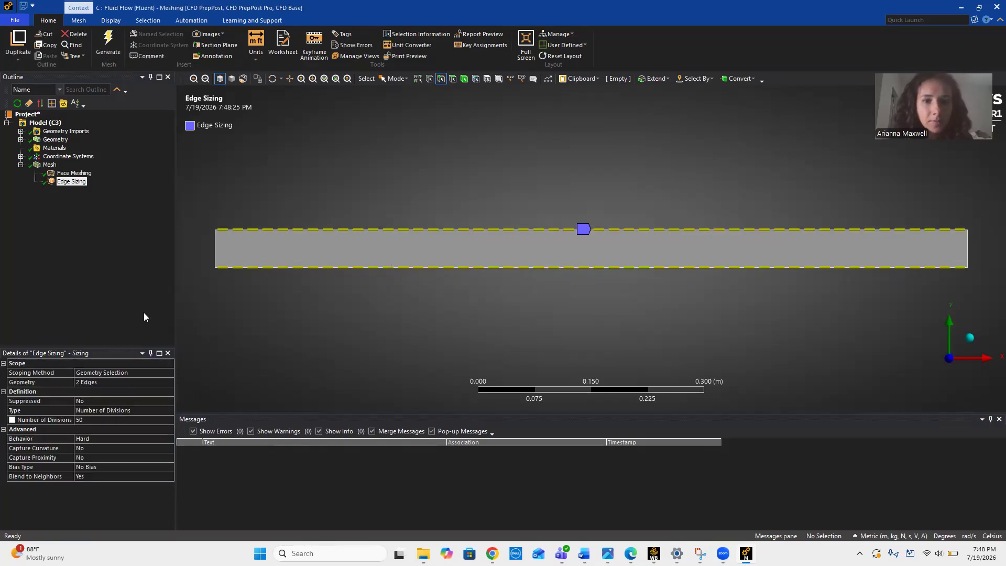
pyautogui.click(50, 165)
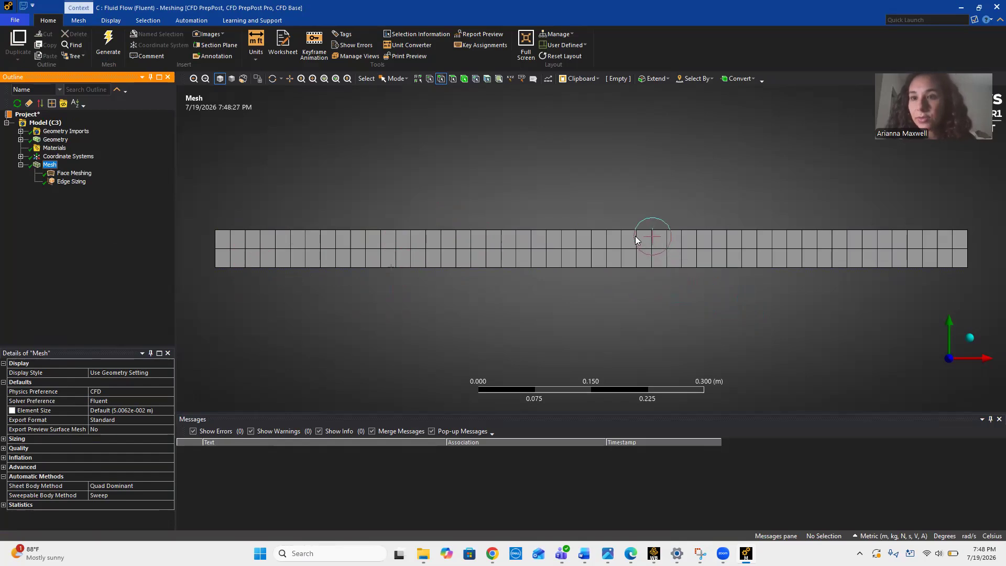
# Insert a second mesh sizing control scoped to the rectangle's left short edge
pyautogui.rightClick(51, 169)
pyautogui.moveTo(75, 174)
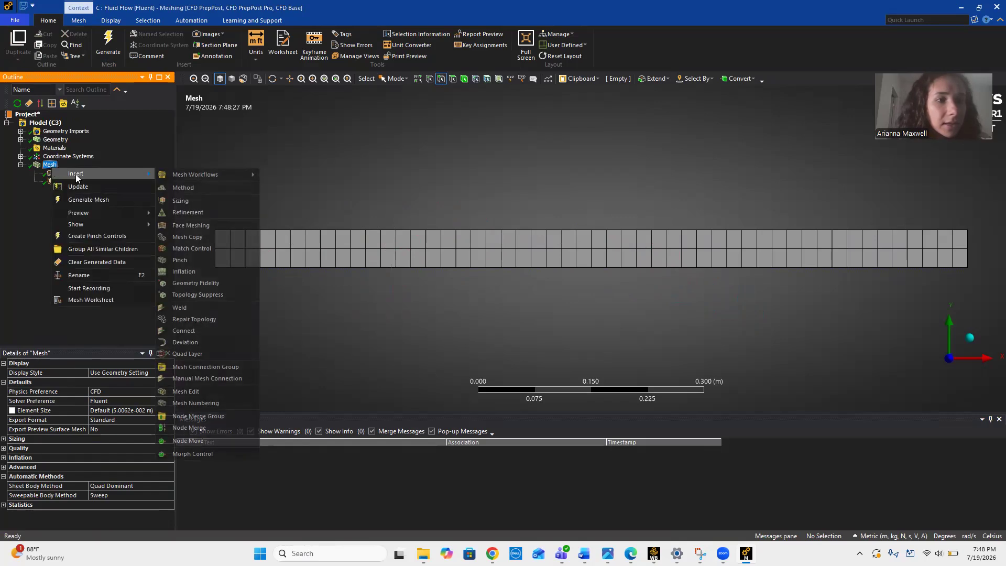
pyautogui.click(180, 200)
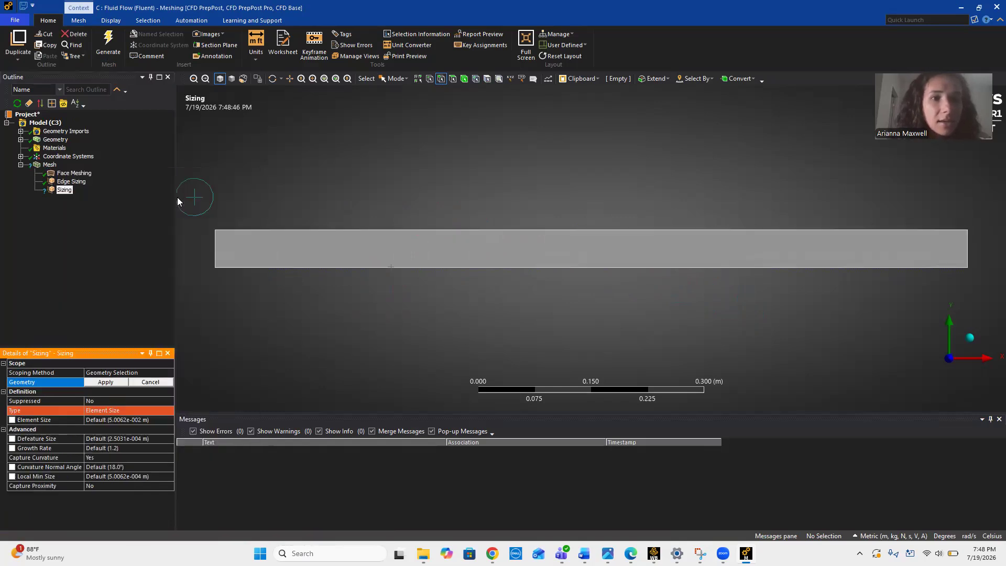
pyautogui.click(441, 79)
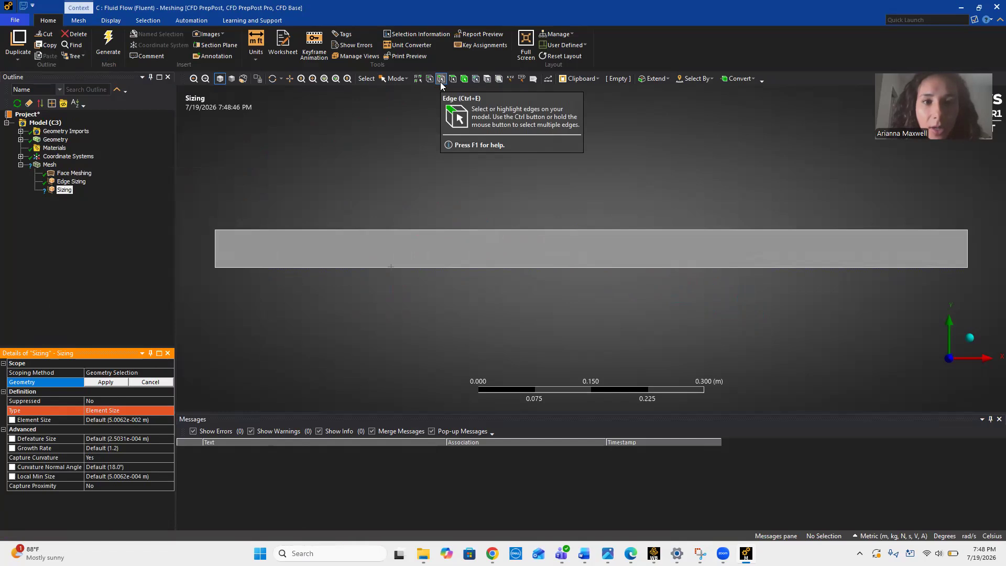
pyautogui.click(210, 257)
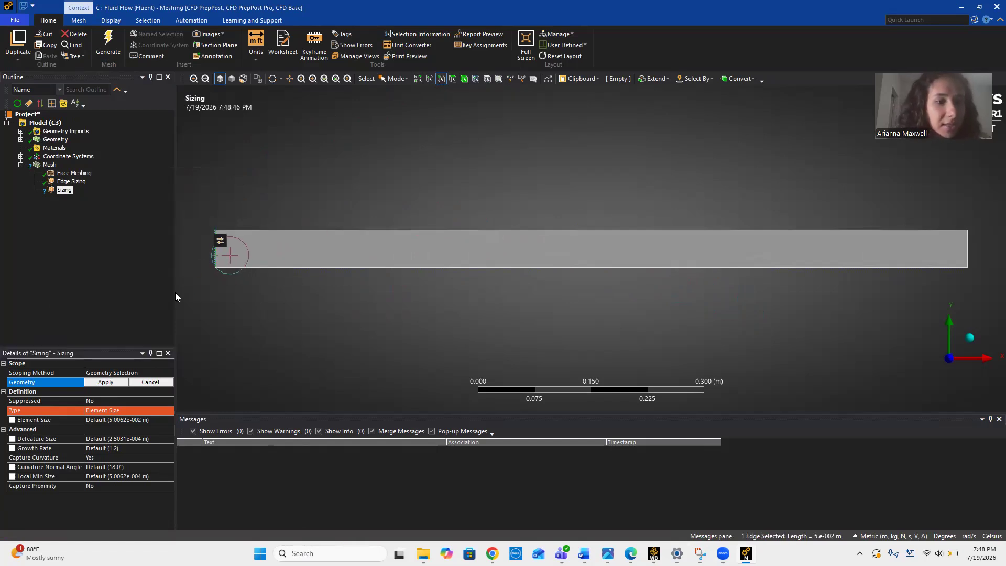
pyautogui.click(109, 382)
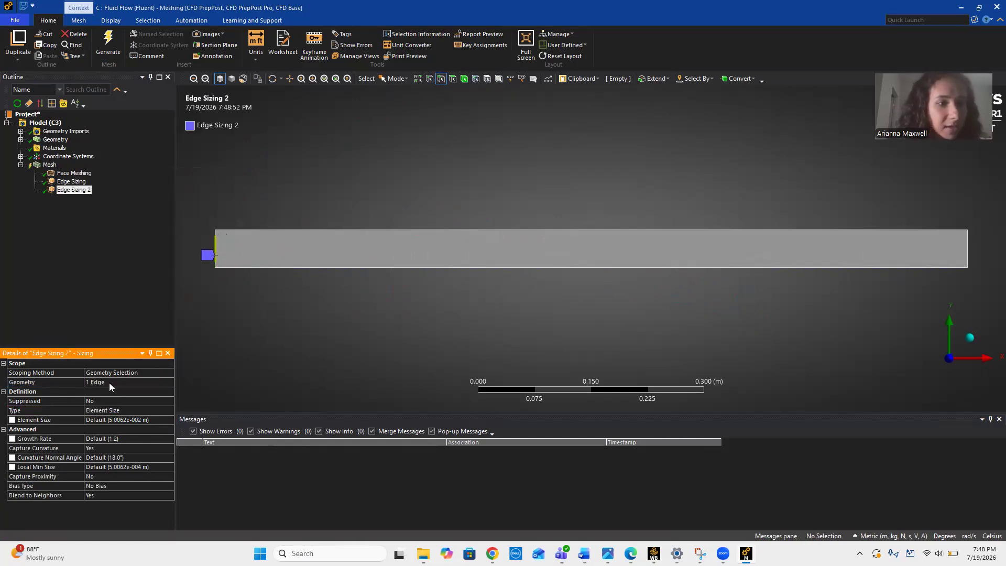
# Define the left-edge sizing by Number of Divisions with 60 divisions
pyautogui.click(112, 410)
pyautogui.click(168, 411)
pyautogui.click(157, 423)
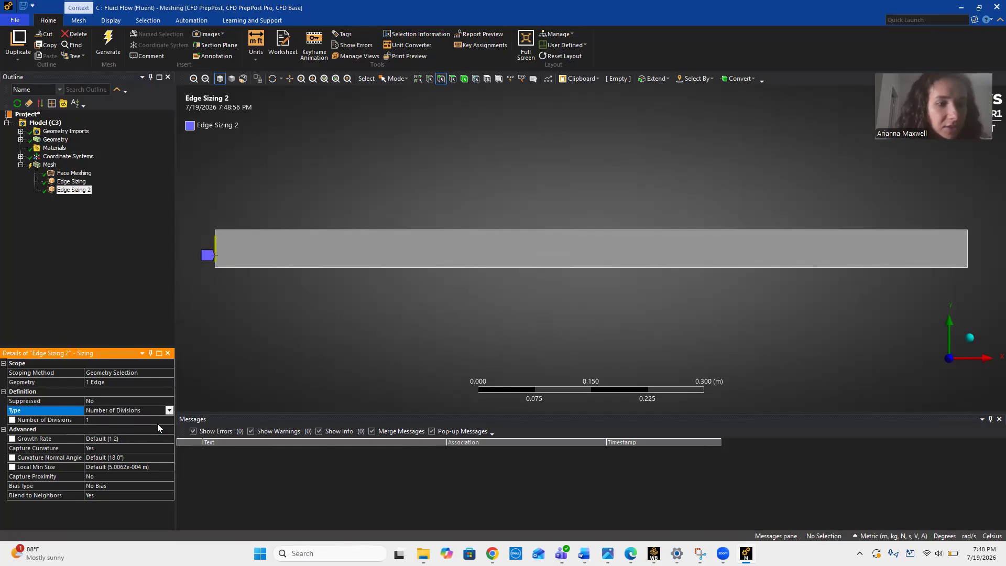
pyautogui.click(113, 422)
pyautogui.write('60')
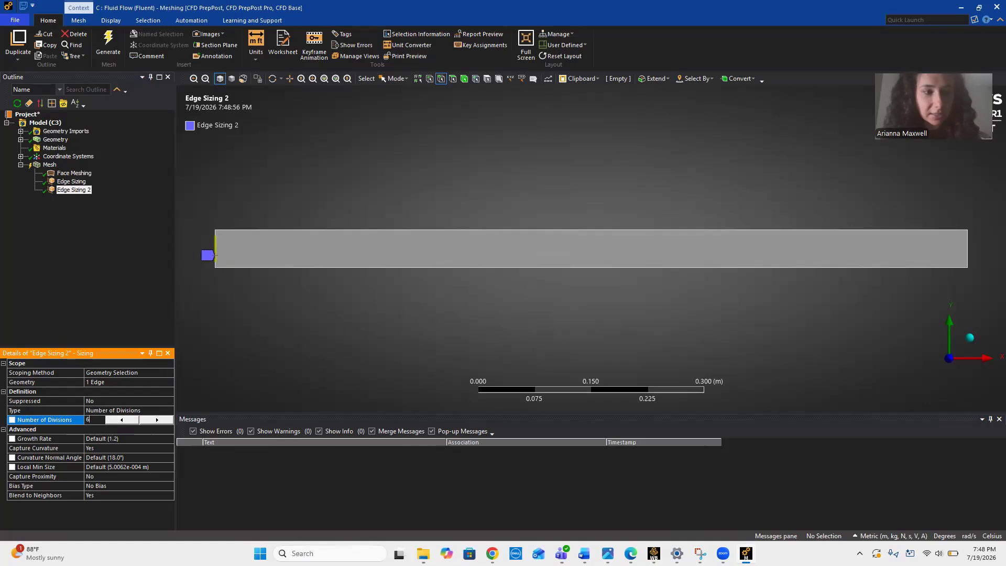
# Turn off Capture Curvature for the left-edge sizing and set its behavior to Hard
pyautogui.click(108, 448)
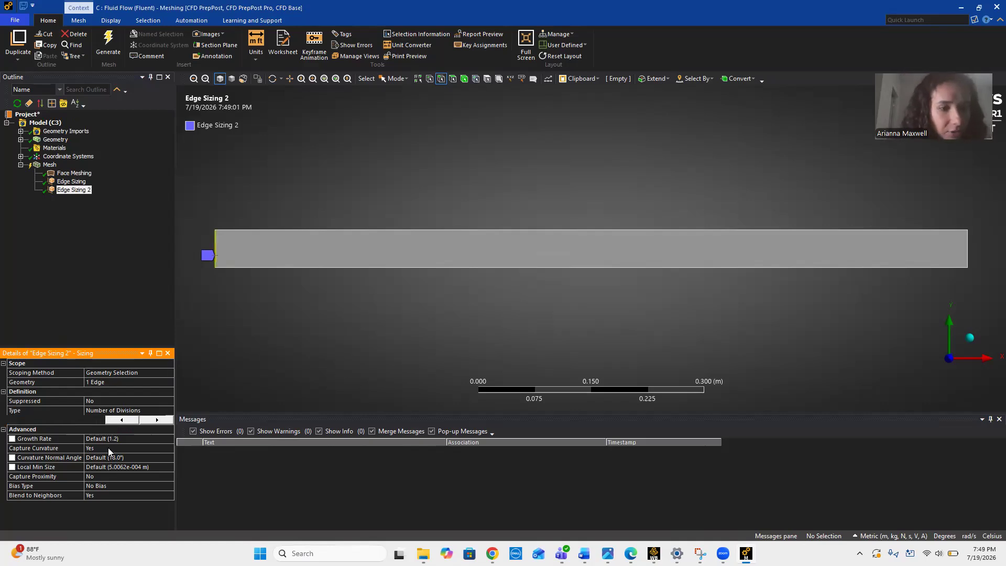
pyautogui.click(170, 448)
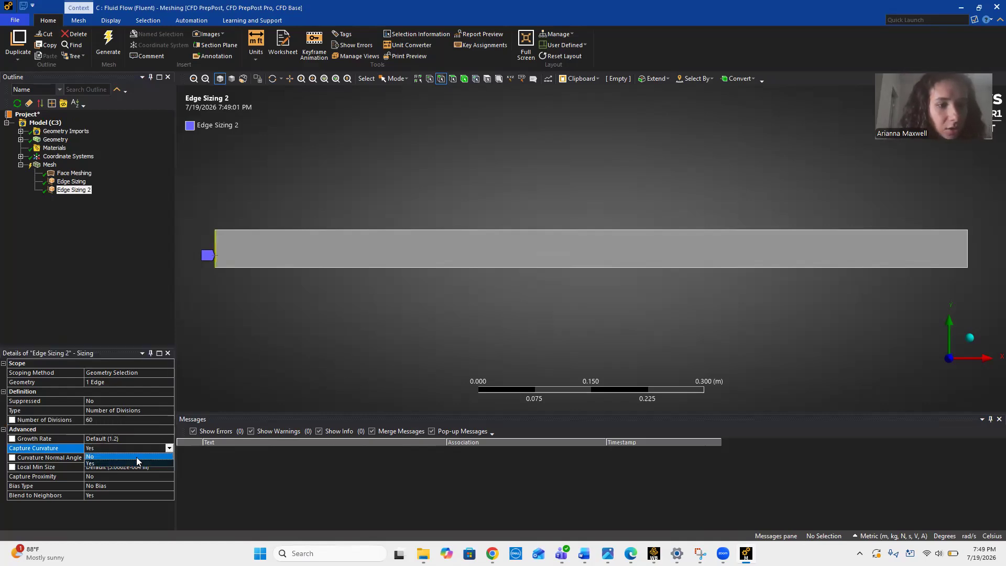
pyautogui.click(137, 456)
pyautogui.click(135, 436)
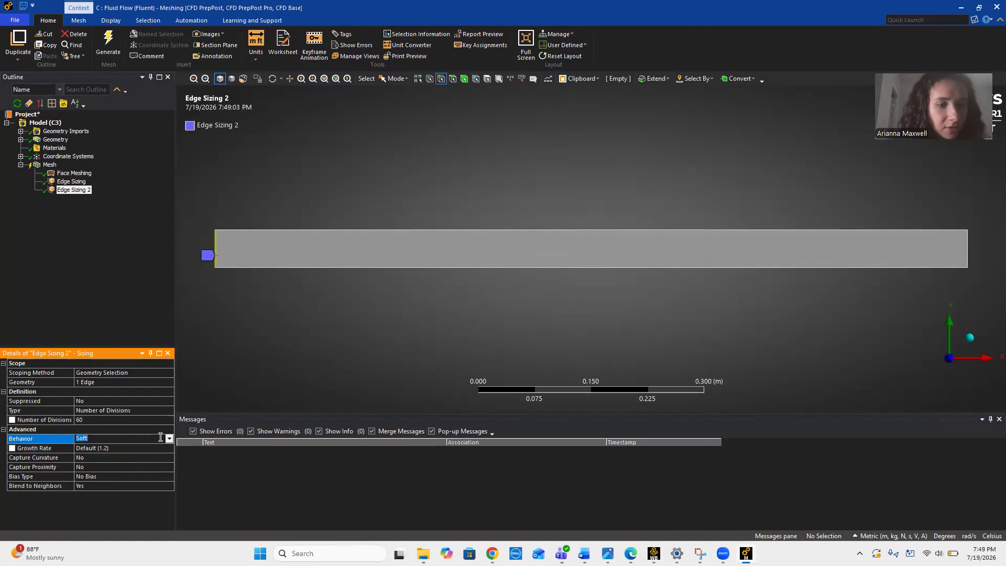
pyautogui.click(169, 440)
pyautogui.click(146, 452)
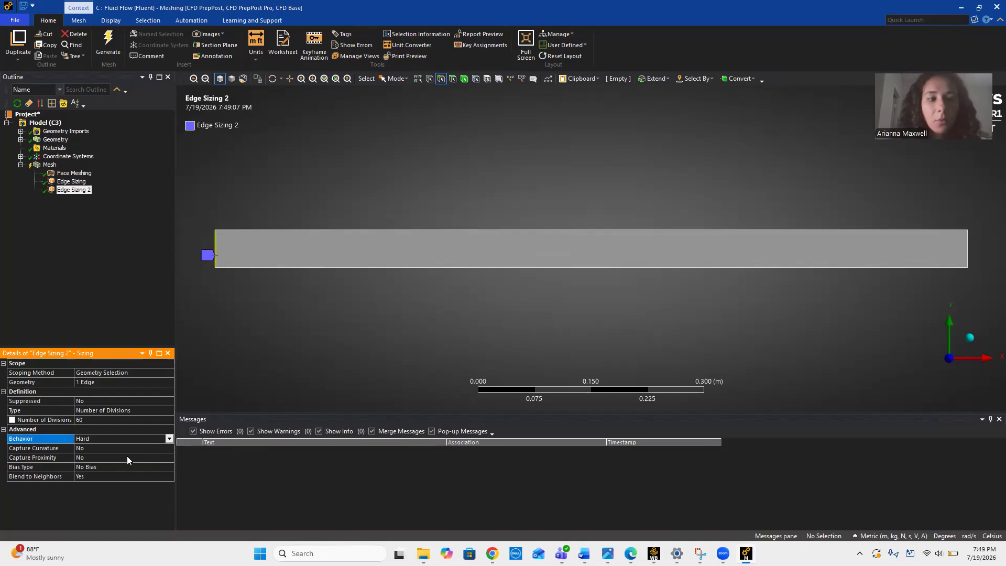
# Apply the one-directional long-to-short bias type to the left-edge sizing with a bias factor of 70
pyautogui.click(104, 468)
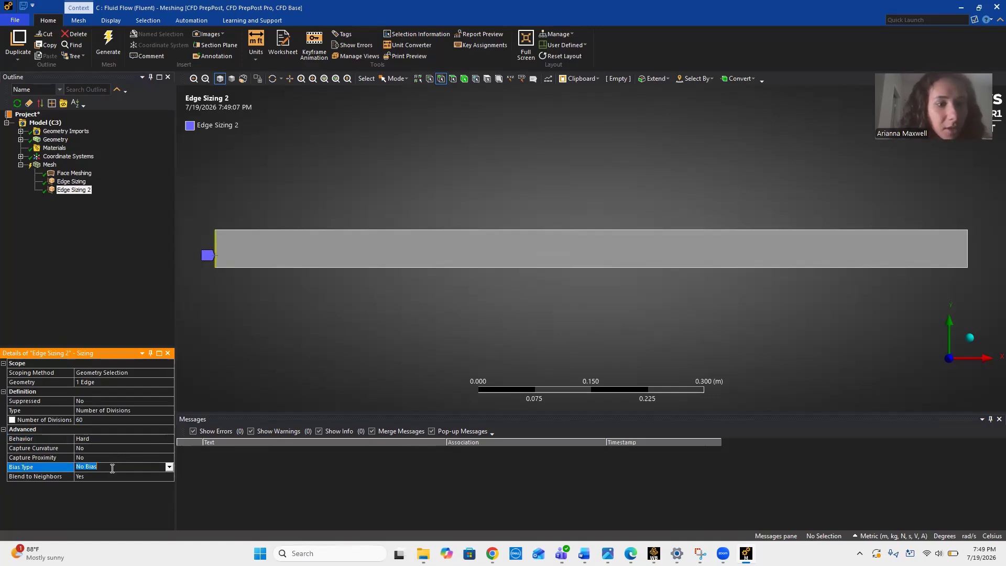
pyautogui.click(169, 467)
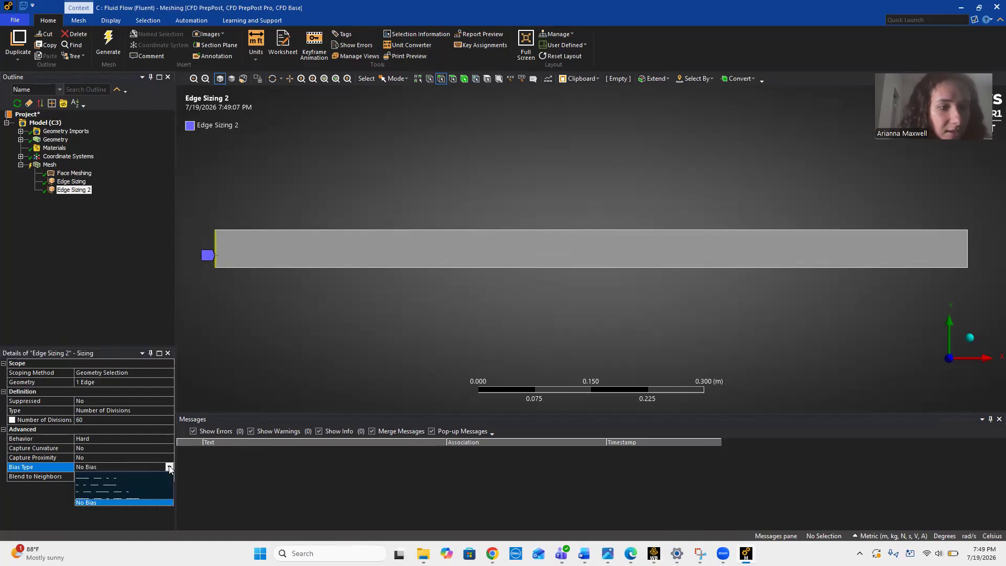
pyautogui.click(131, 477)
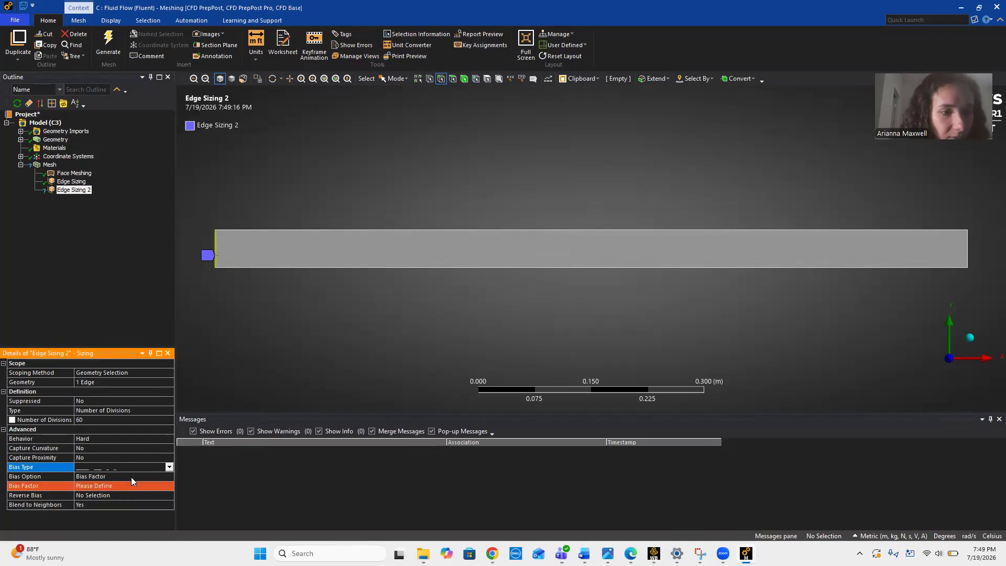
pyautogui.click(102, 486)
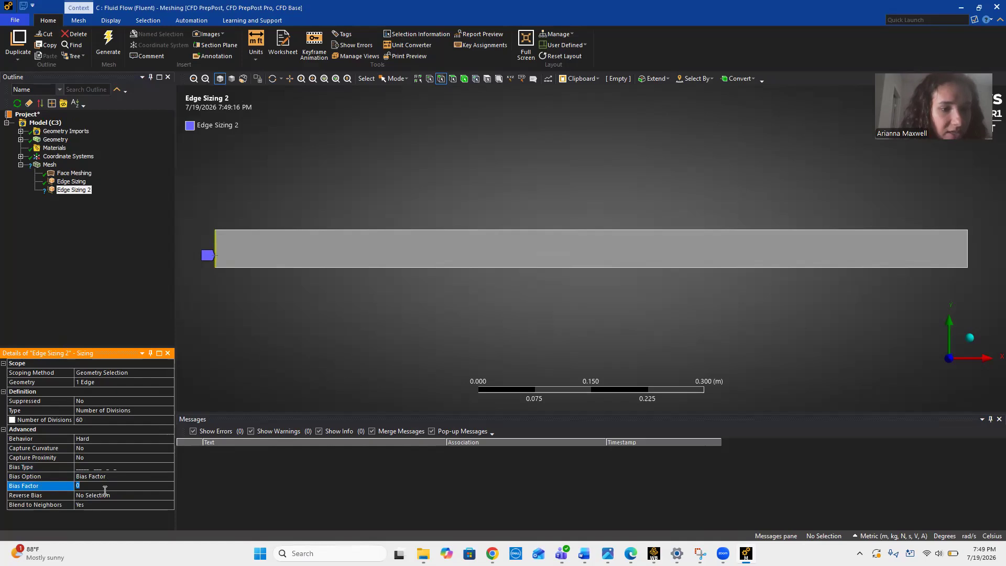
pyautogui.write('7')
pyautogui.press('Return')
# Examine the direction and spacing of the biased divisions along the rectangle's left edge up close
pyautogui.click(313, 79)
pyautogui.click(189, 226)
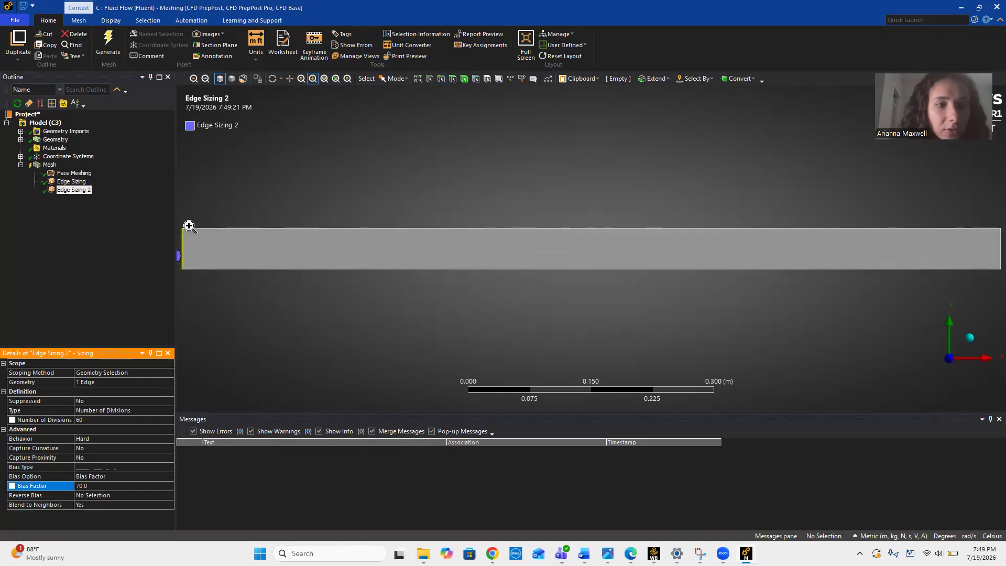
pyautogui.click(289, 79)
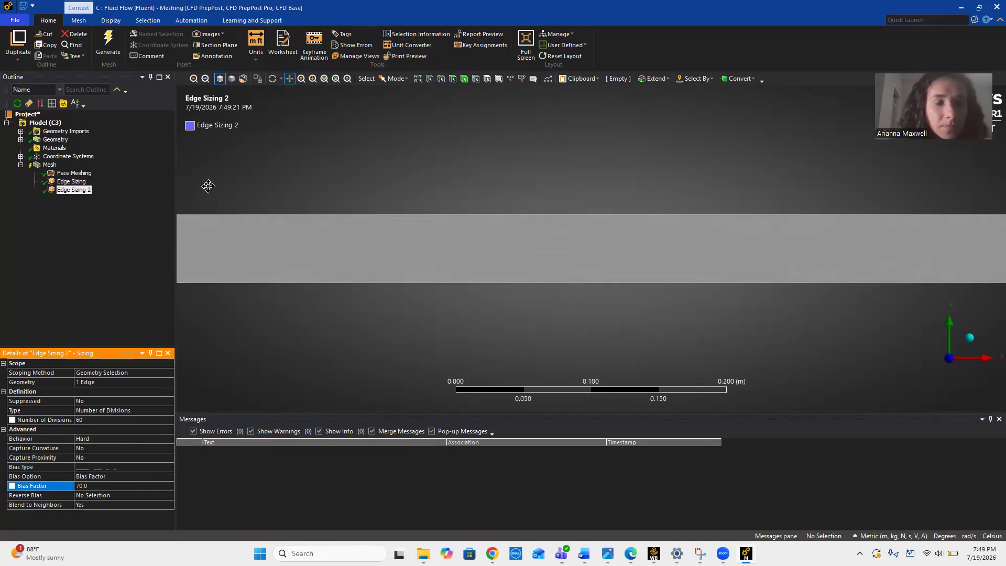
pyautogui.moveTo(208, 186); pyautogui.dragTo(514, 188)
pyautogui.moveTo(294, 180); pyautogui.dragTo(496, 182)
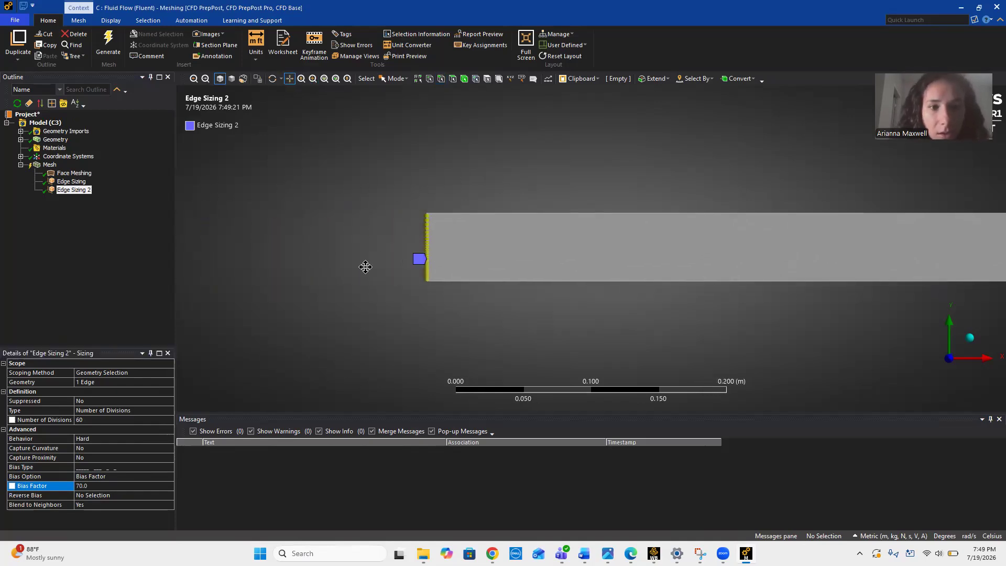
pyautogui.scroll(3, 366, 267)
pyautogui.scroll(4, 218, 267)
pyautogui.moveTo(249, 203); pyautogui.dragTo(557, 200)
pyautogui.scroll(-1, 452, 241)
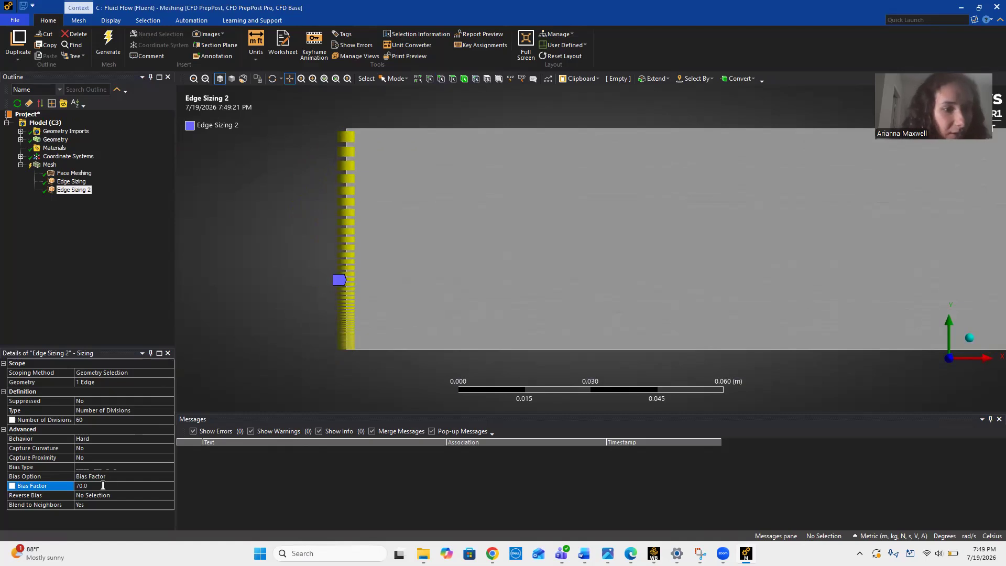
# Generate the mesh with the biased left-edge sizing and inspect it along the whole rectangle
pyautogui.click(109, 43)
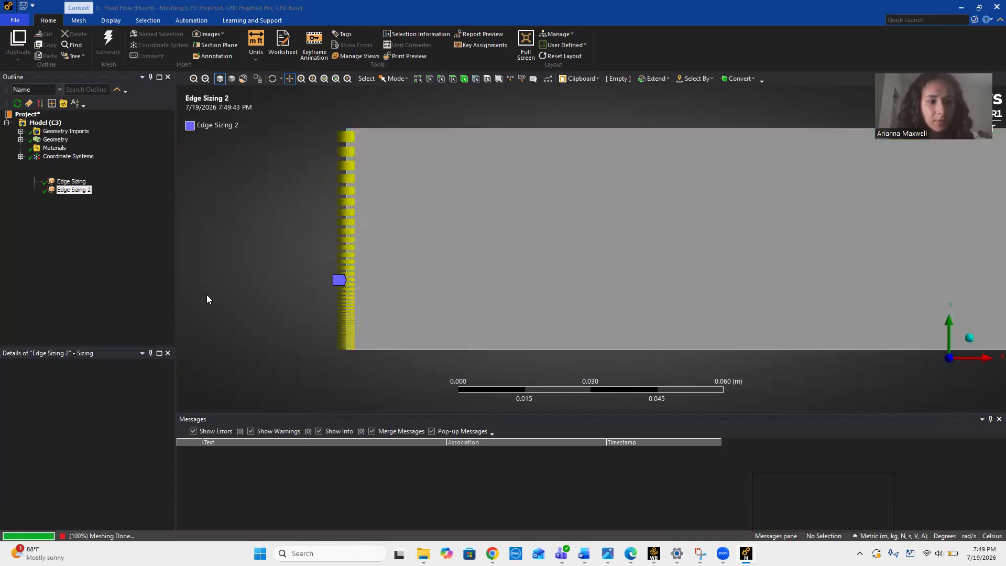
pyautogui.click(50, 164)
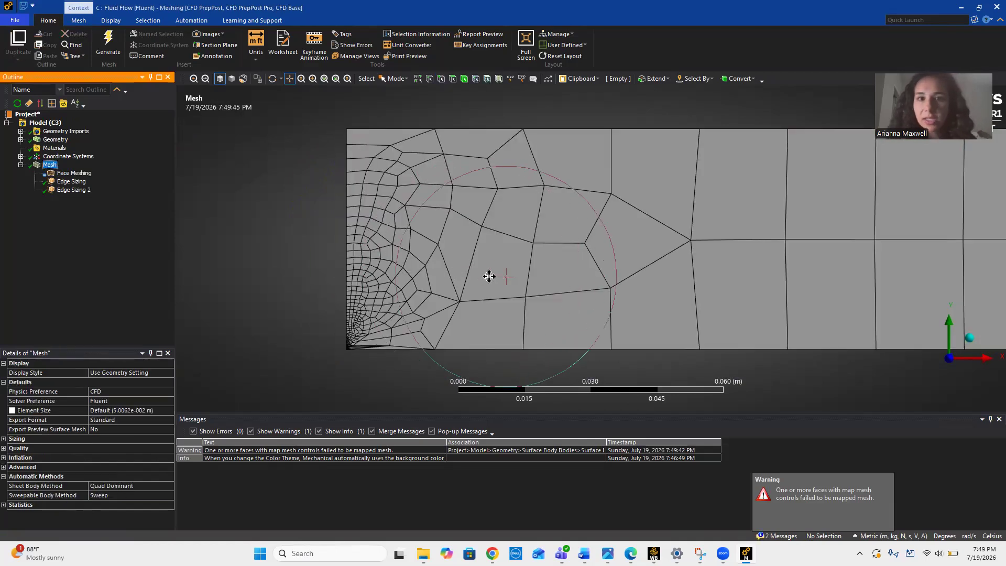
pyautogui.scroll(-3, 466, 265)
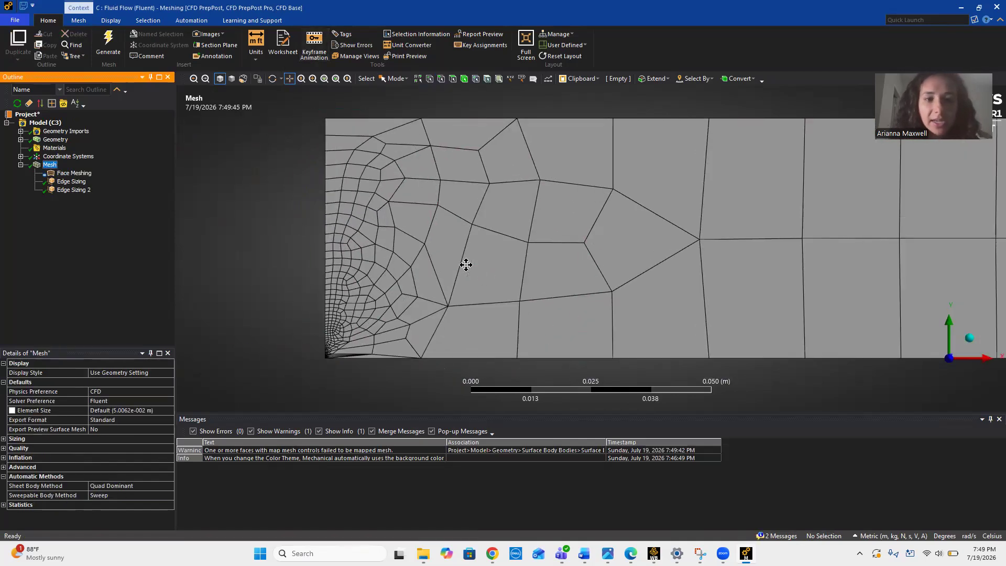
pyautogui.scroll(-4, 466, 265)
pyautogui.moveTo(699, 151)
pyautogui.mouseDown()
pyautogui.moveTo(448, 178)
pyautogui.moveTo(360, 176)
pyautogui.mouseUp()
pyautogui.scroll(-5, 614, 195)
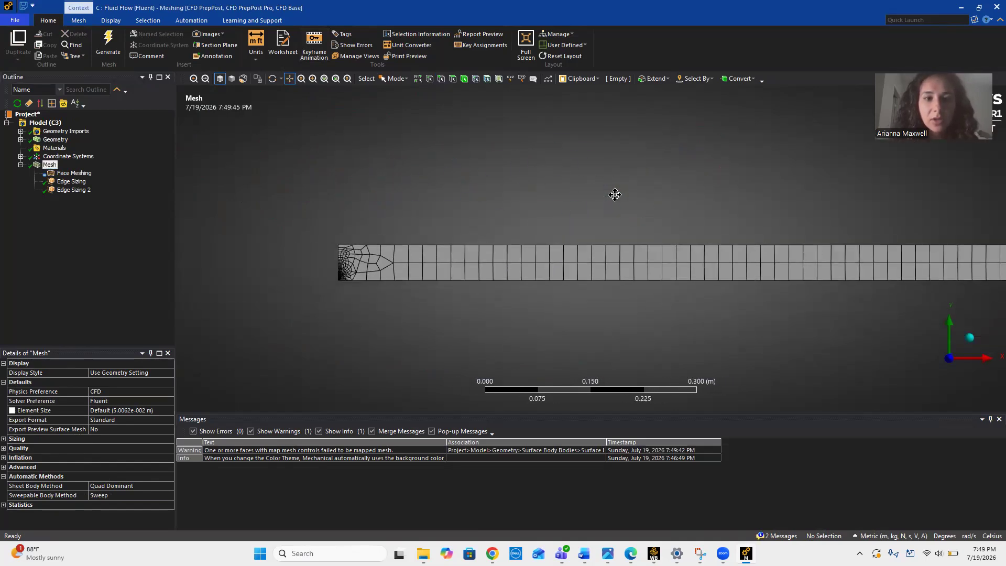
pyautogui.moveTo(612, 200); pyautogui.dragTo(531, 189)
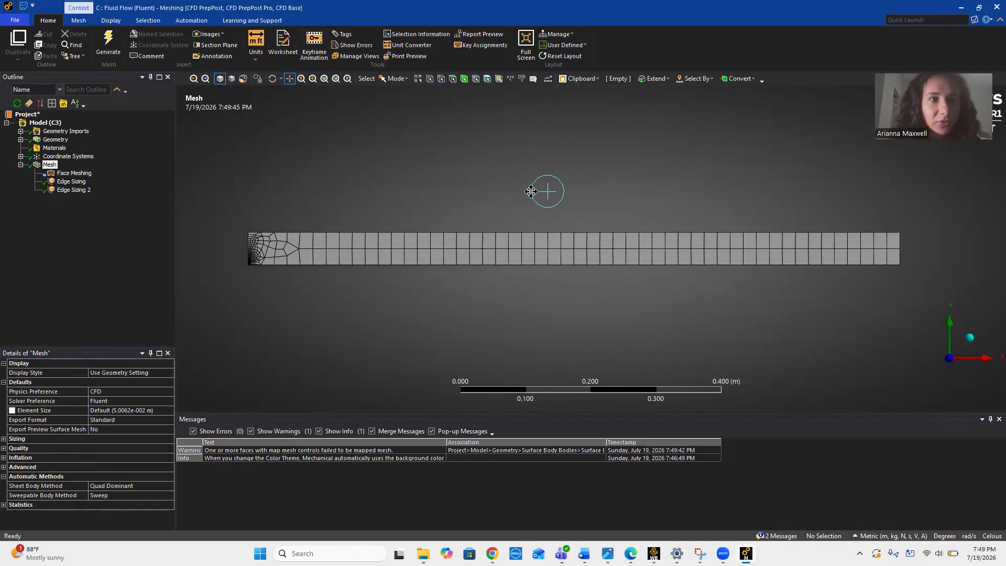
# Insert a mesh sizing control scoped to the rectangle's right edge
pyautogui.click(442, 79)
pyautogui.rightClick(53, 165)
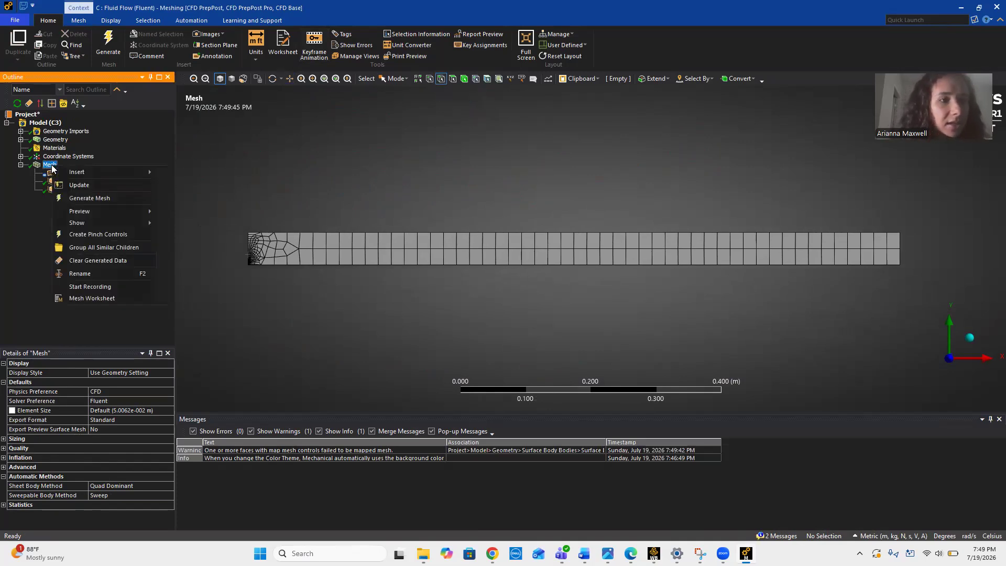
pyautogui.moveTo(97, 174)
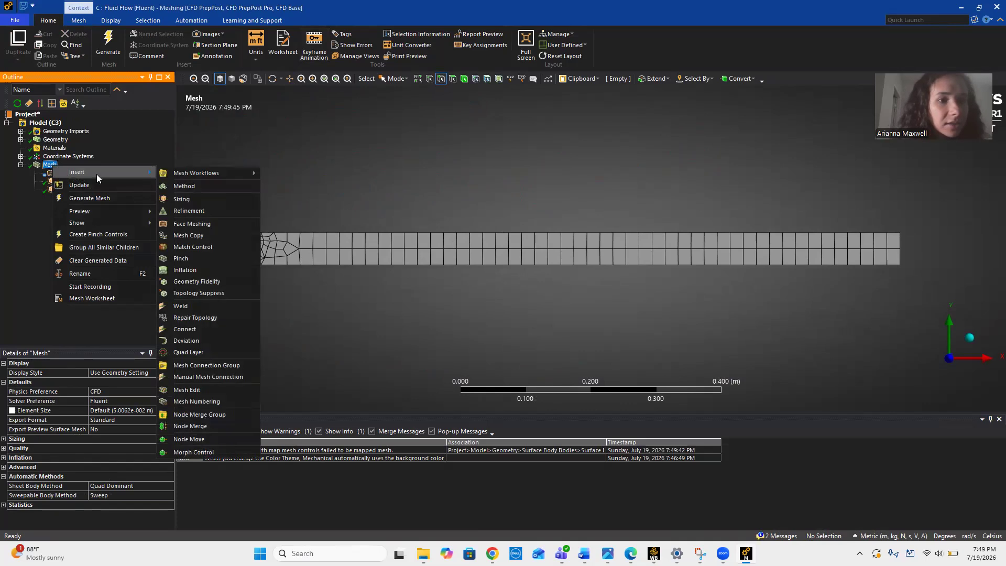
pyautogui.click(186, 199)
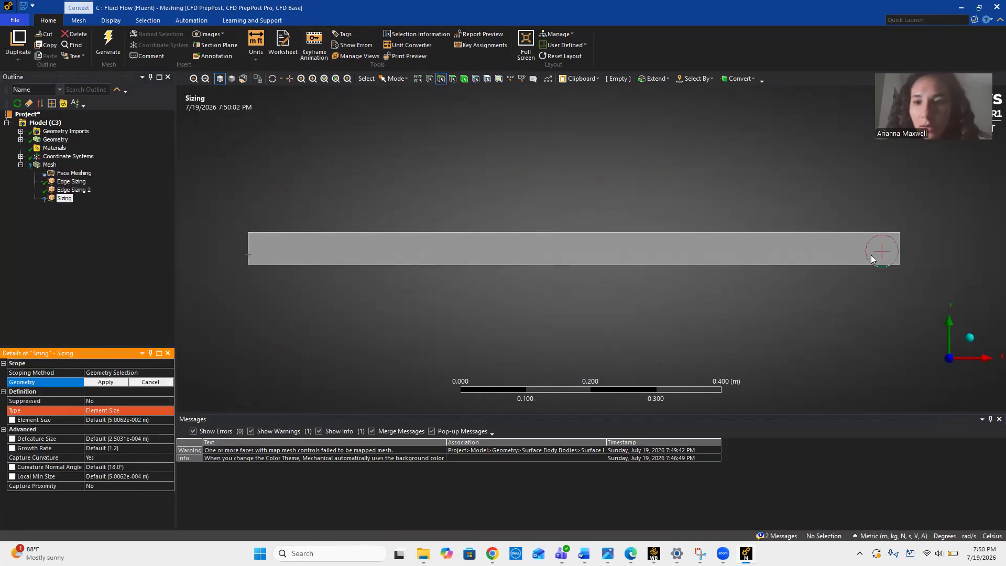
pyautogui.click(898, 250)
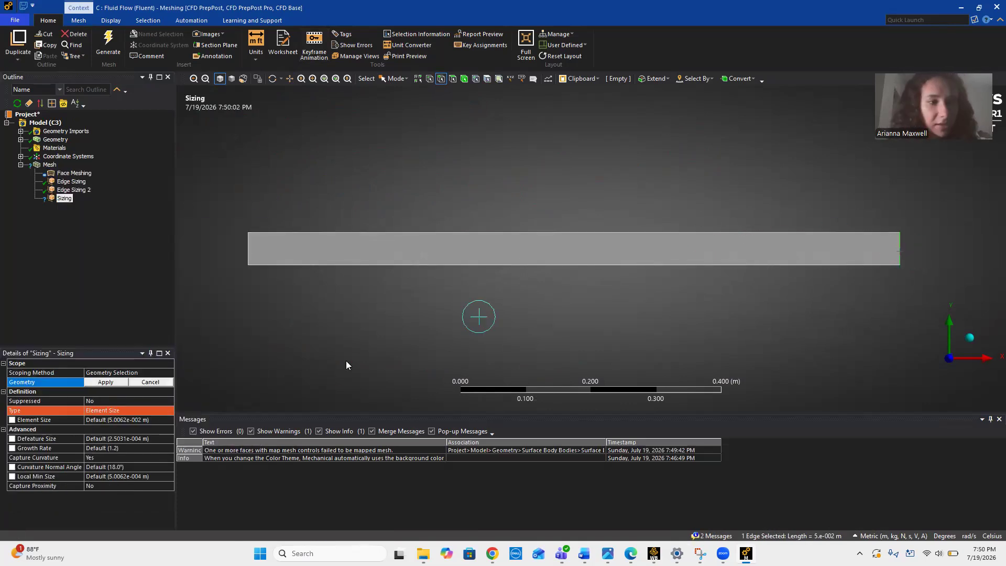
pyautogui.click(106, 382)
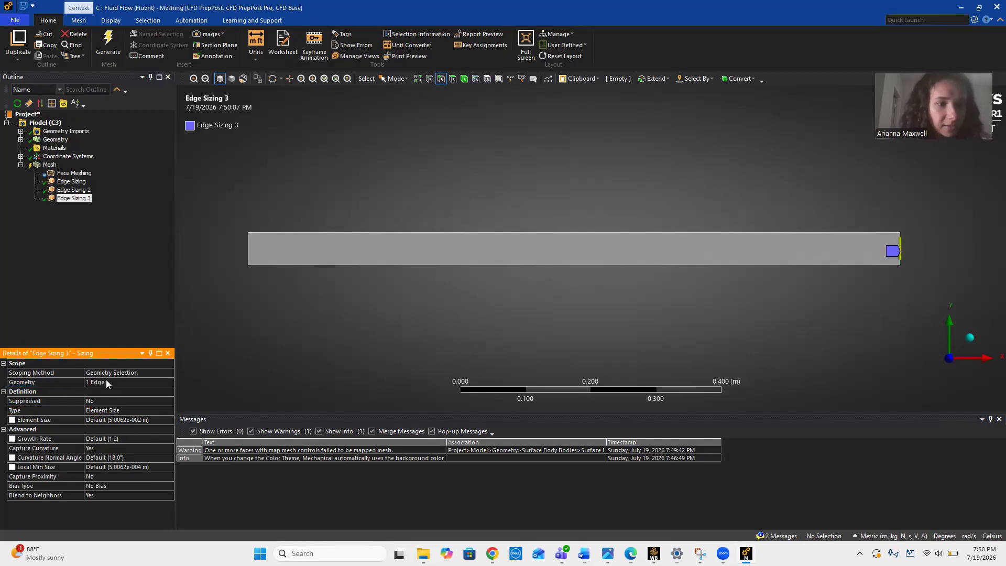
# Define the right-edge sizing by Number of Divisions and set it to 60
pyautogui.click(125, 407)
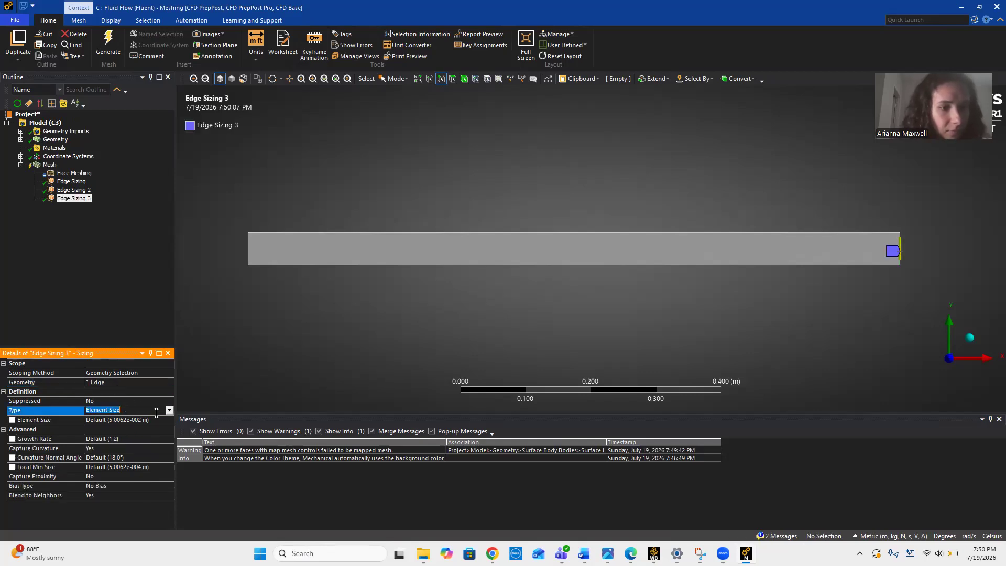
pyautogui.click(170, 411)
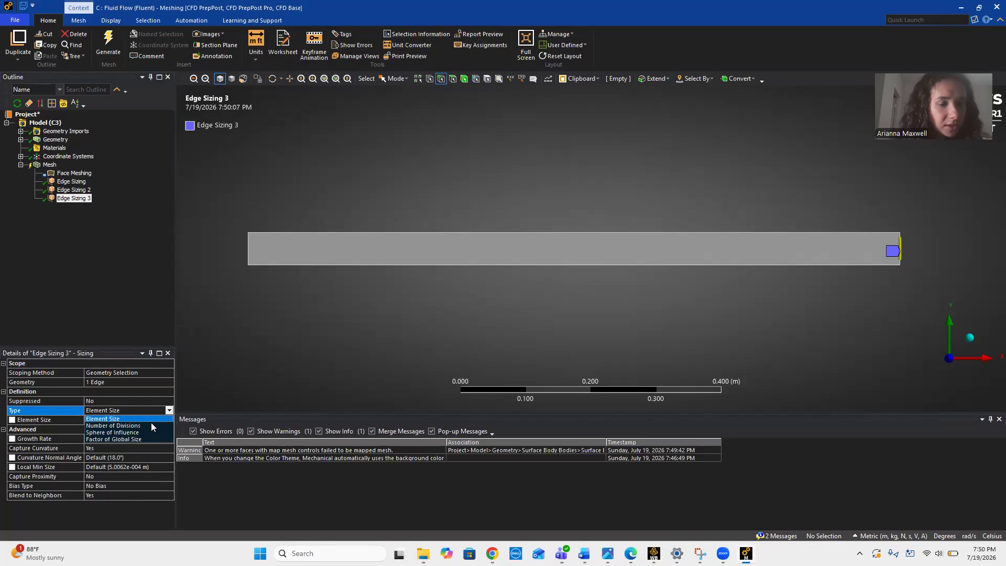
pyautogui.click(151, 423)
pyautogui.click(122, 420)
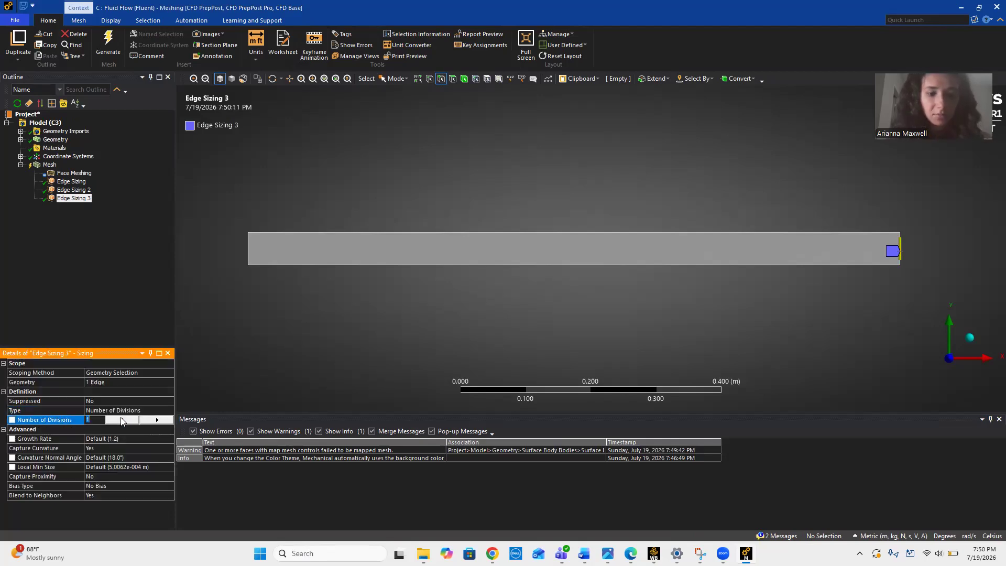
pyautogui.write('60')
pyautogui.press('Return')
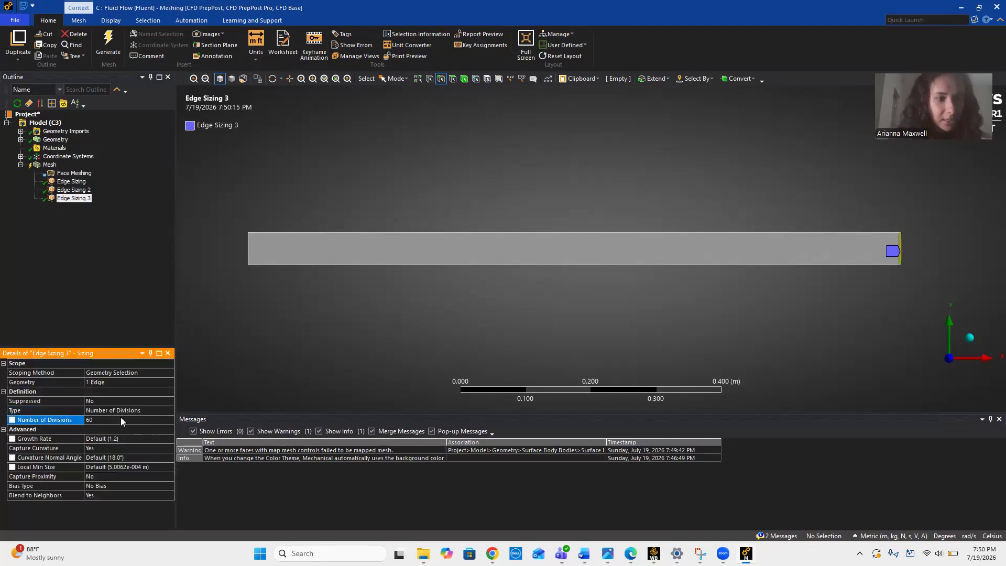
# Turn off Capture Curvature for the right-edge sizing and set its behavior to Hard
pyautogui.click(106, 447)
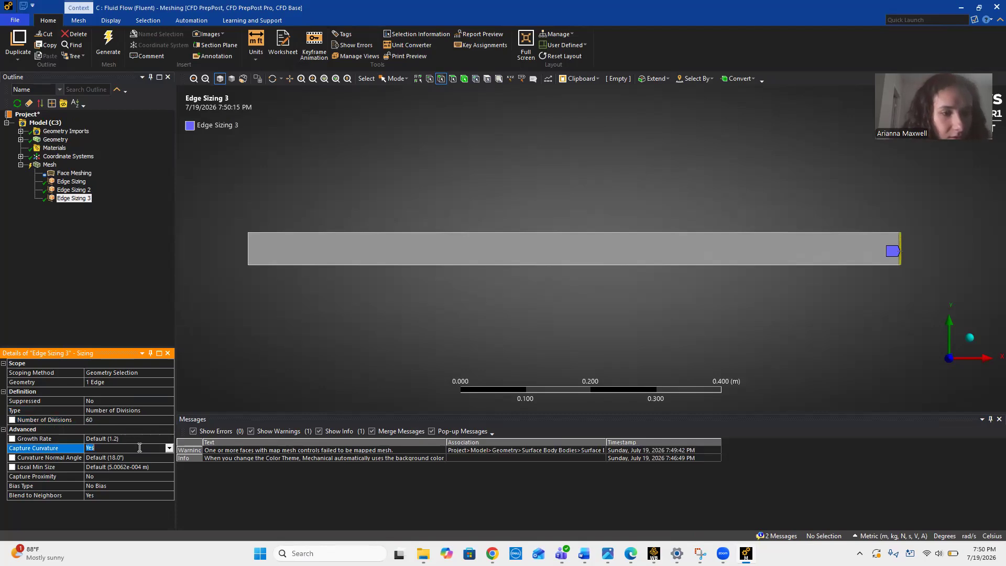
pyautogui.click(168, 450)
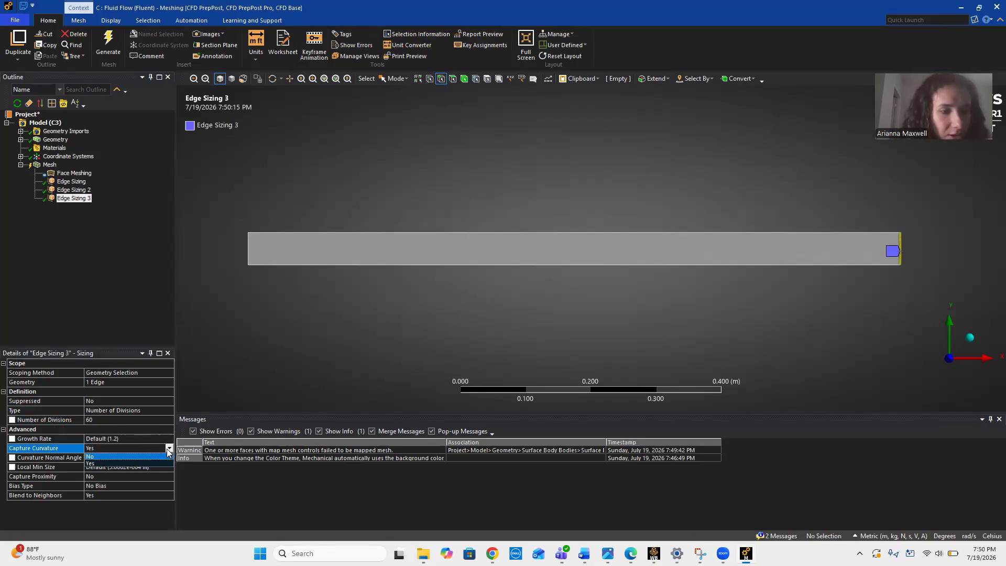
pyautogui.click(141, 460)
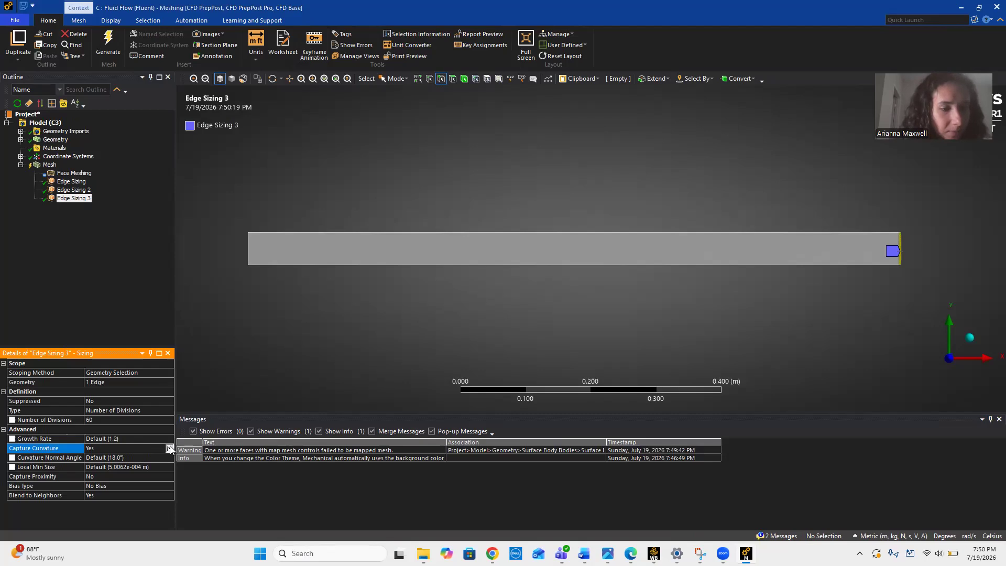
pyautogui.click(170, 449)
pyautogui.click(131, 454)
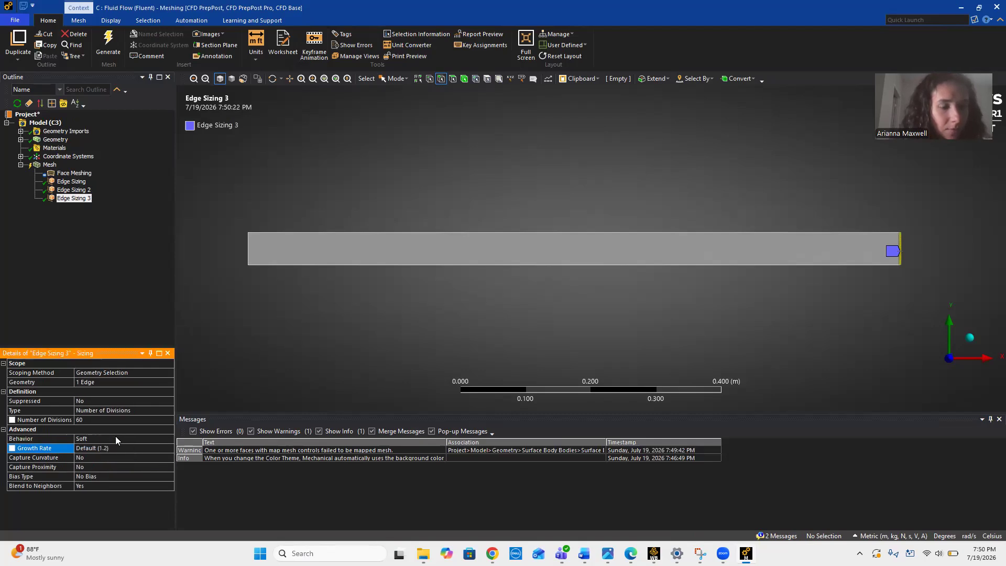
pyautogui.click(116, 438)
pyautogui.click(170, 439)
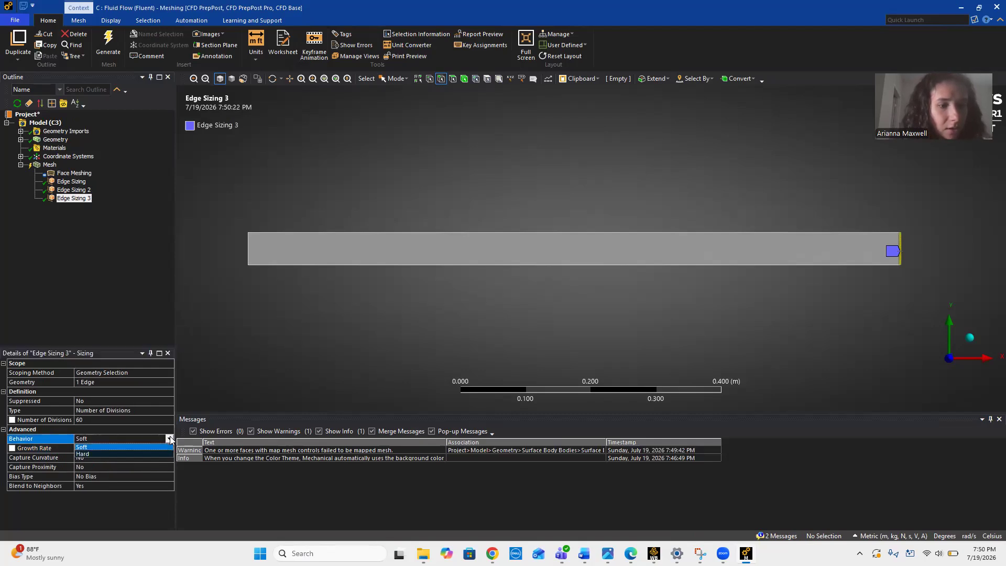
pyautogui.click(144, 452)
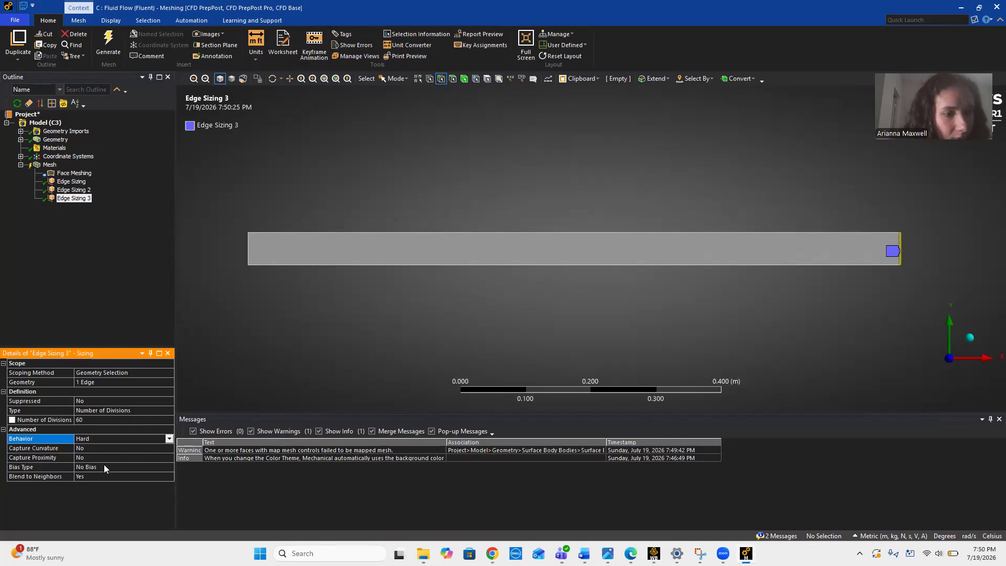
# Apply the one-directional long-to-short bias type to the right-edge sizing with a bias factor of 70
pyautogui.click(105, 465)
pyautogui.click(168, 467)
pyautogui.click(115, 474)
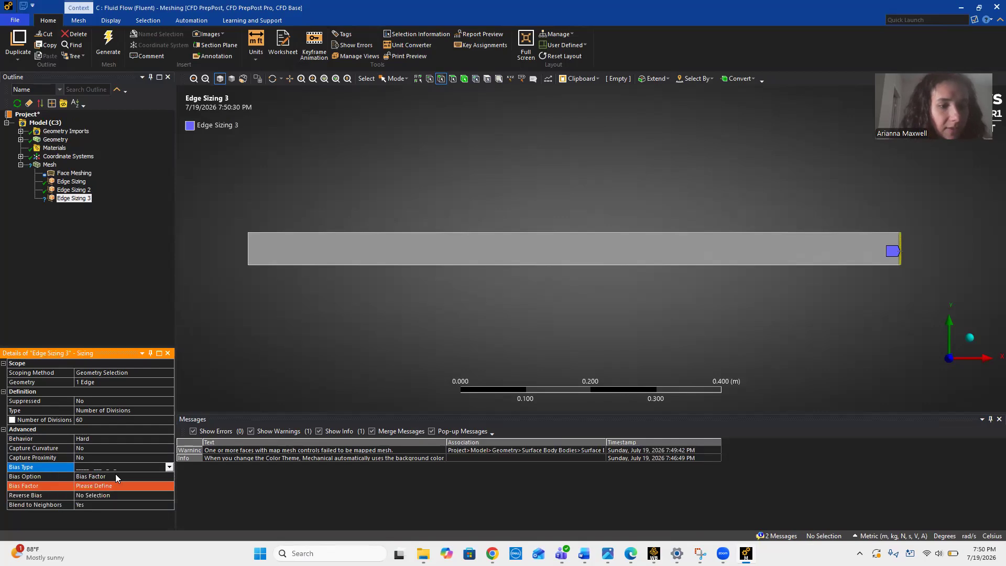
pyautogui.click(101, 486)
pyautogui.write('70')
pyautogui.press('Return')
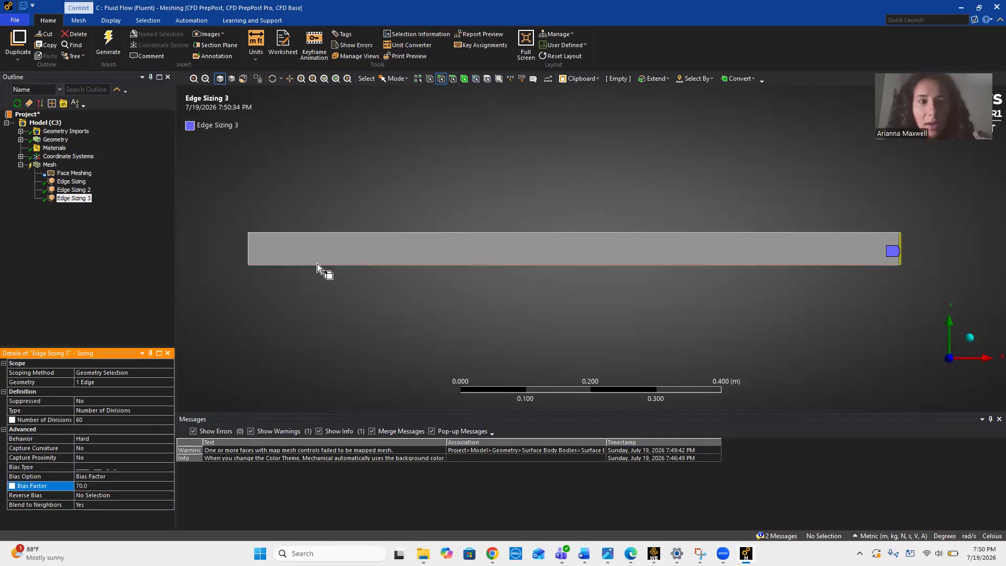
# Check the bias direction on the rectangle's right edge and reverse it by assigning that edge as the Reverse Bias selection
pyautogui.click(313, 78)
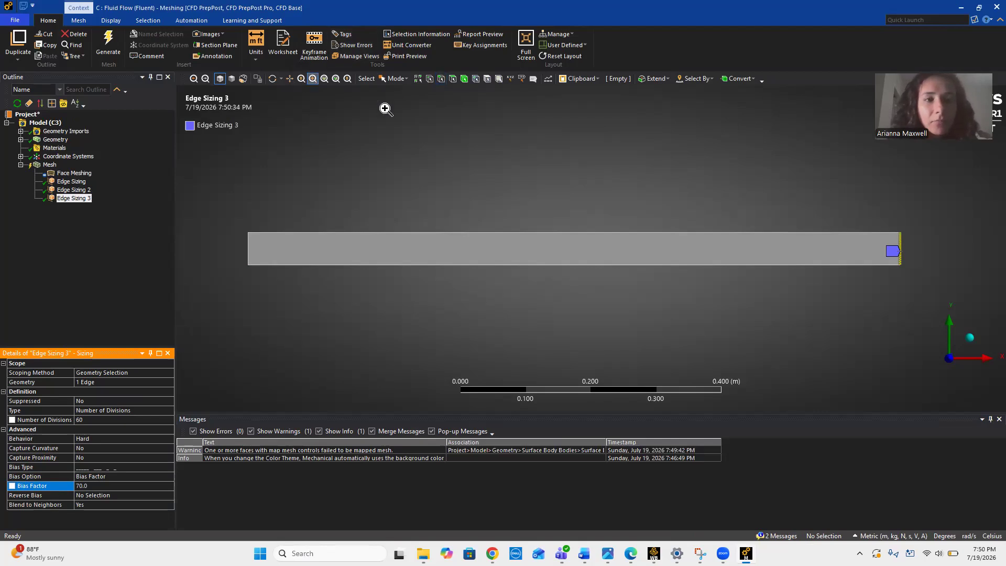
pyautogui.scroll(2, 771, 205)
pyautogui.click(289, 78)
pyautogui.moveTo(652, 191); pyautogui.dragTo(348, 190)
pyautogui.scroll(3, 579, 234)
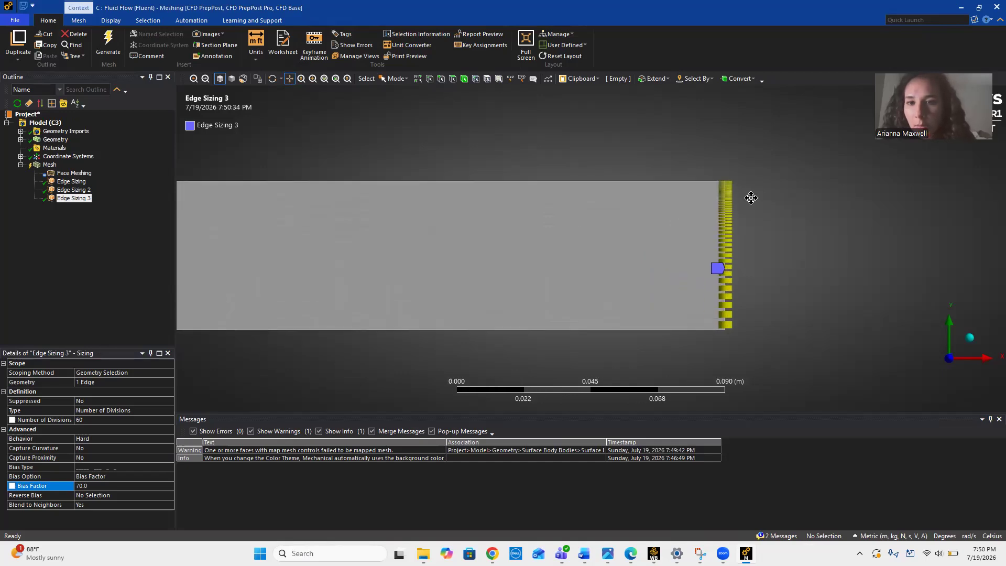
pyautogui.scroll(1, 746, 197)
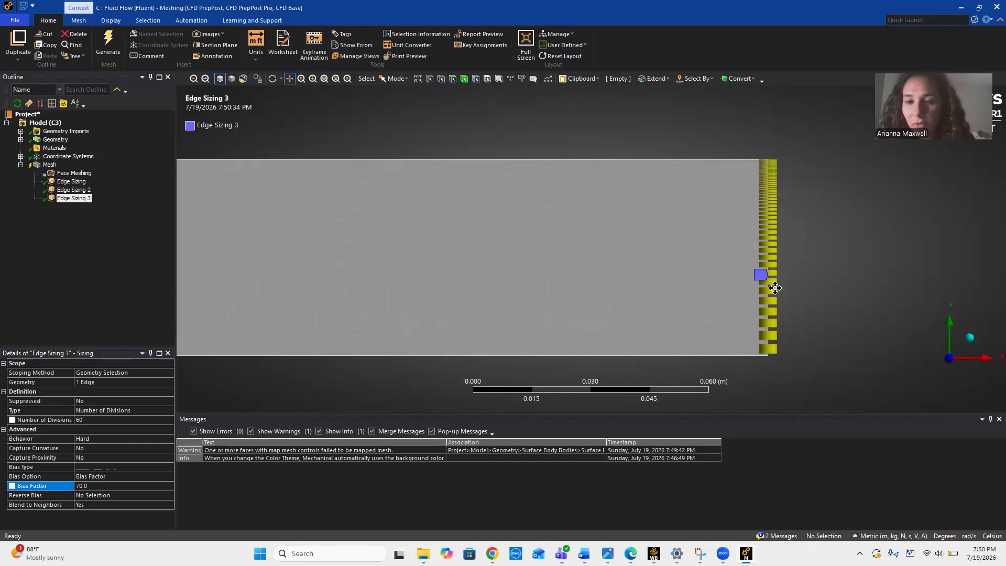
pyautogui.click(93, 495)
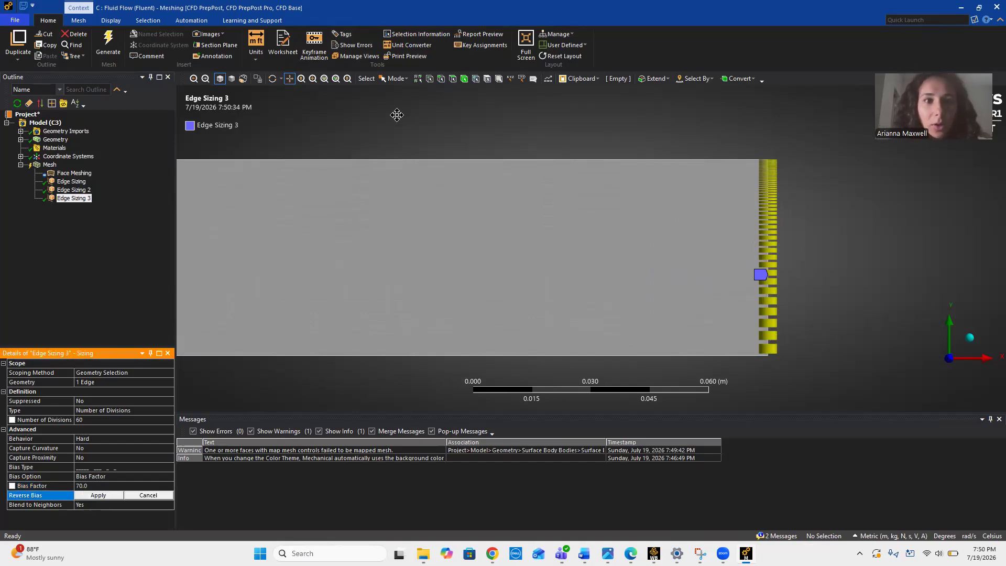
pyautogui.click(767, 218)
pyautogui.click(99, 496)
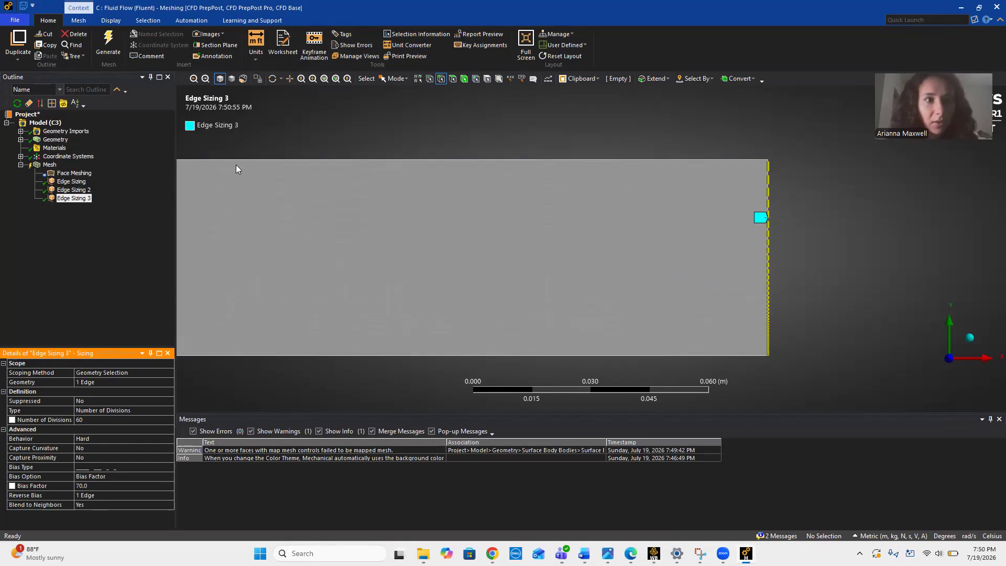
# Generate the mesh with the reversed right-edge bias and display the resulting mesh
pyautogui.click(110, 51)
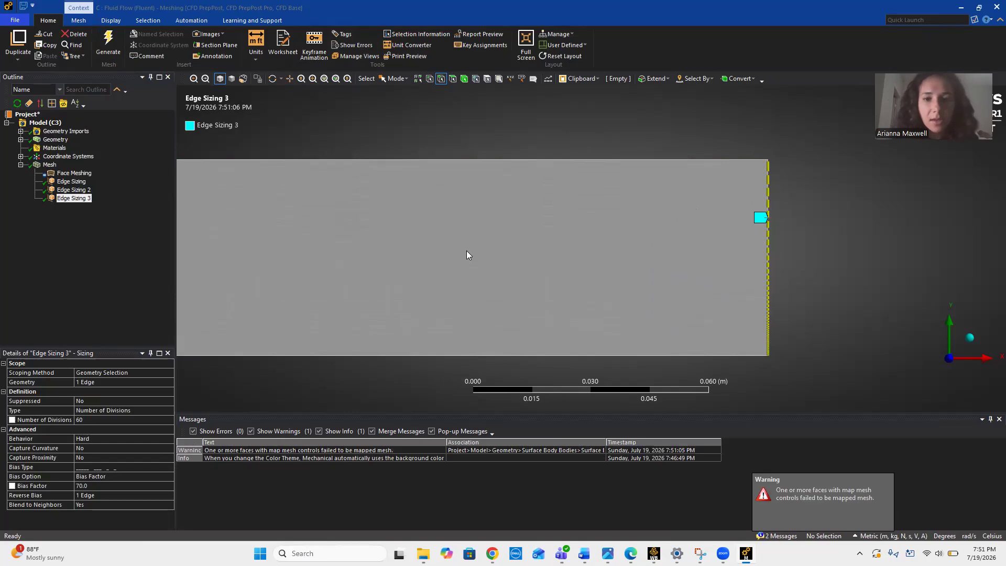
pyautogui.scroll(-3, 468, 255)
pyautogui.click(291, 79)
pyautogui.moveTo(251, 137); pyautogui.dragTo(718, 153)
pyautogui.scroll(-5, 531, 247)
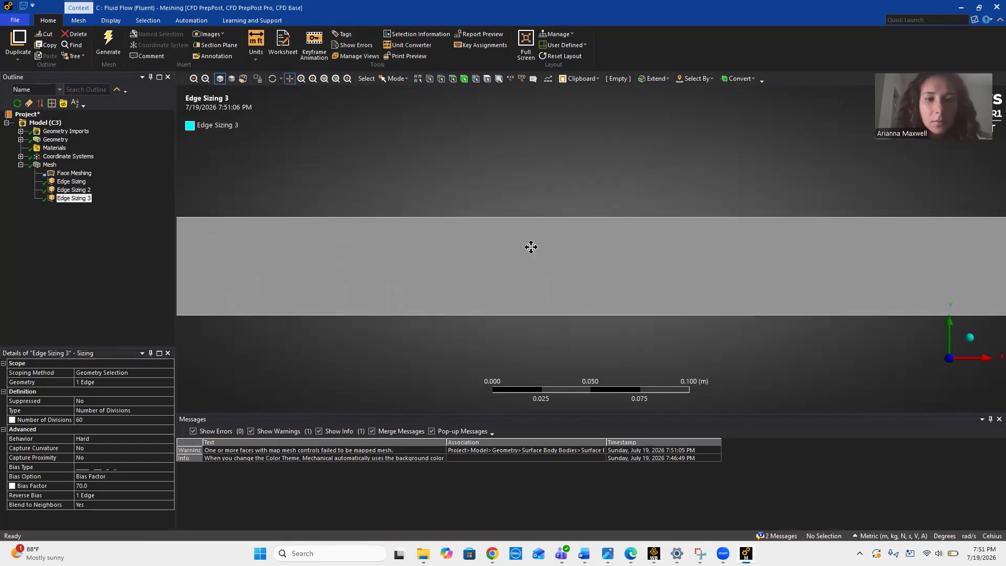
pyautogui.click(50, 165)
# Examine the mesh layers up close, comparing their spacing near the rectangle's bottom edge with the spacing above it
pyautogui.moveTo(378, 191); pyautogui.dragTo(582, 182)
pyautogui.scroll(5, 445, 242)
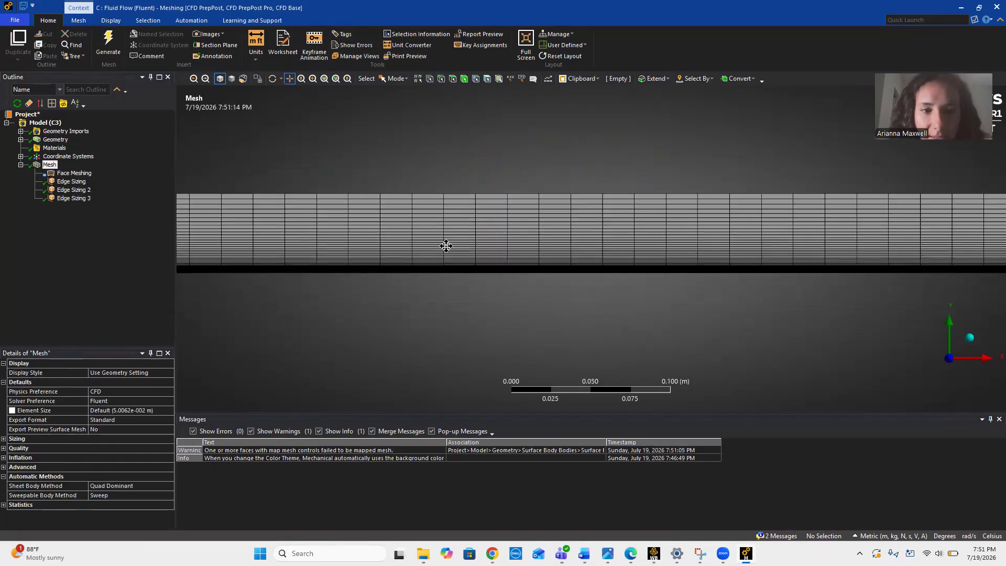
pyautogui.scroll(3, 446, 246)
pyautogui.moveTo(455, 157); pyautogui.dragTo(449, 275, button='middle')
pyautogui.scroll(5, 451, 275)
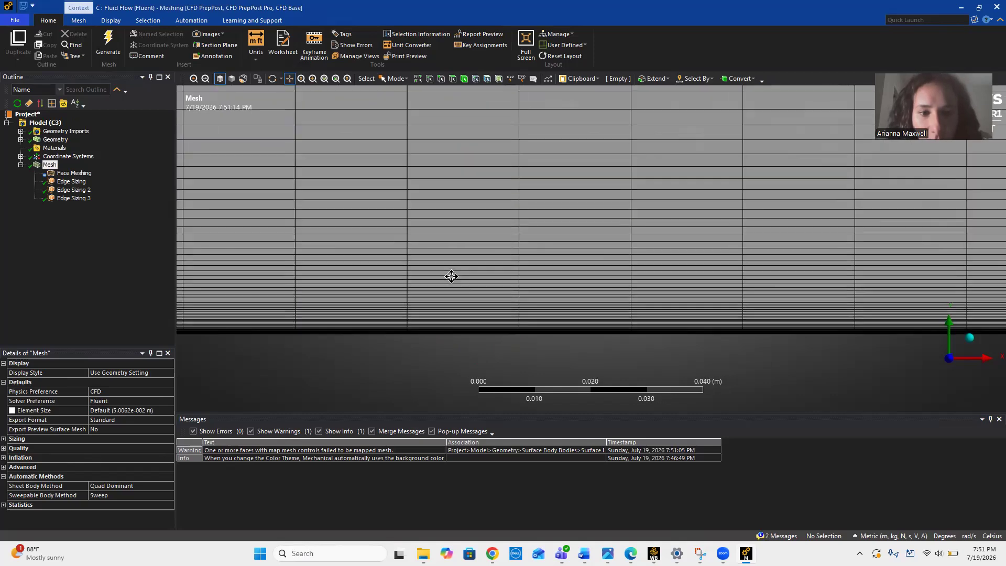
pyautogui.scroll(-6, 452, 276)
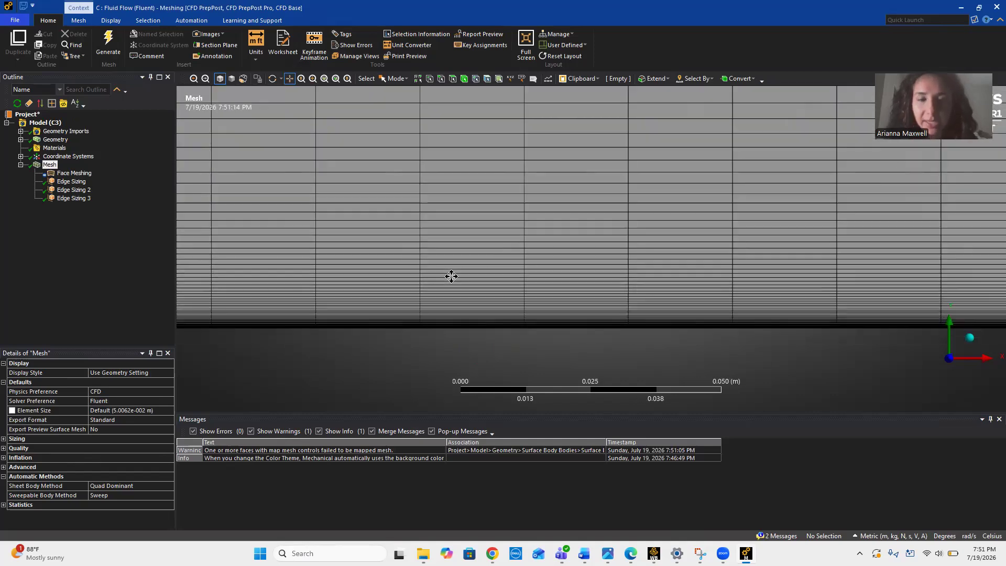
pyautogui.scroll(-2, 451, 275)
pyautogui.moveTo(579, 204); pyautogui.dragTo(338, 139, button='middle')
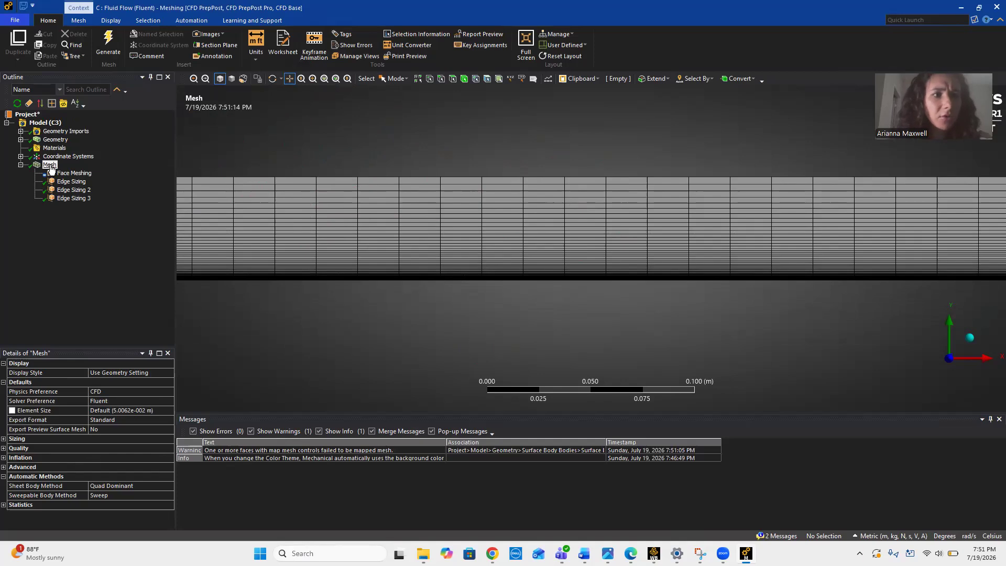
pyautogui.rightClick(49, 167)
pyautogui.moveTo(86, 176)
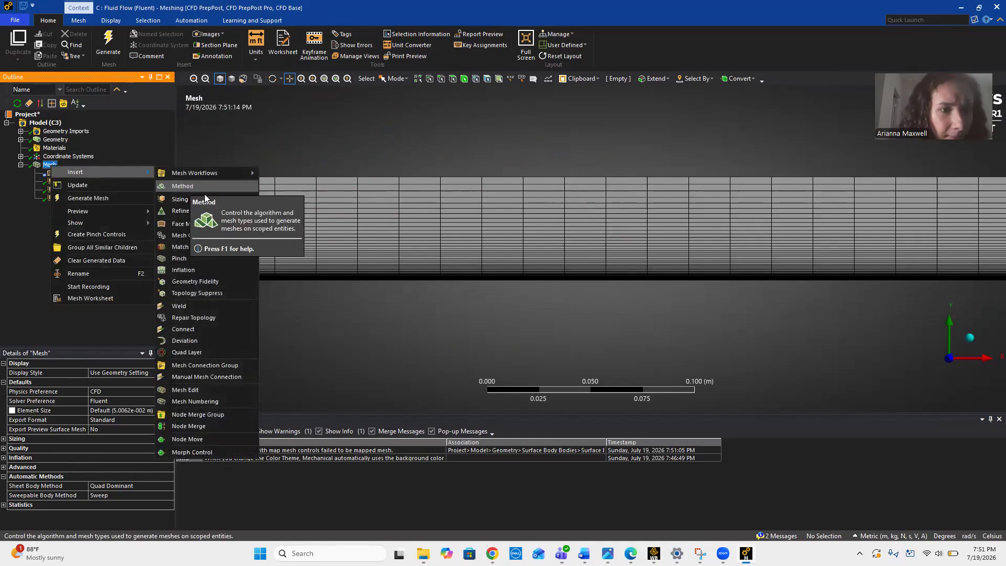
pyautogui.click(459, 135)
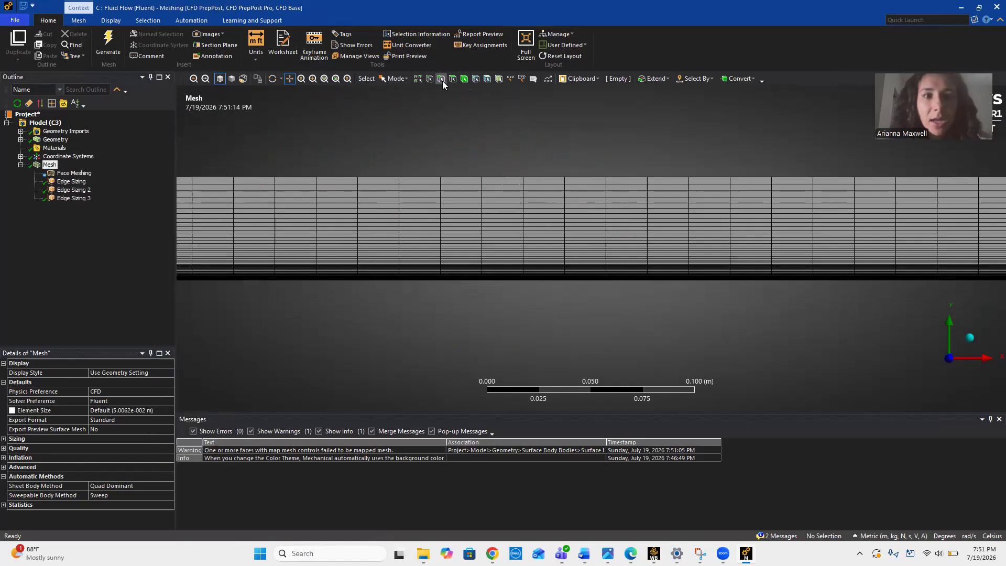
# Create a named selection called "Far Field" from the rectangle's top edge
pyautogui.click(442, 79)
pyautogui.click(466, 173)
pyautogui.rightClick(467, 173)
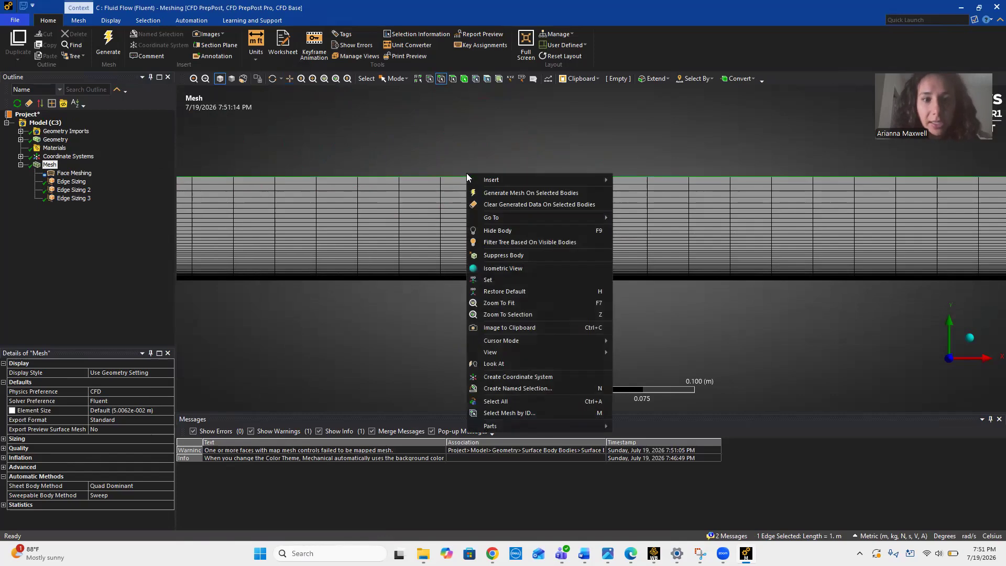
pyautogui.click(532, 388)
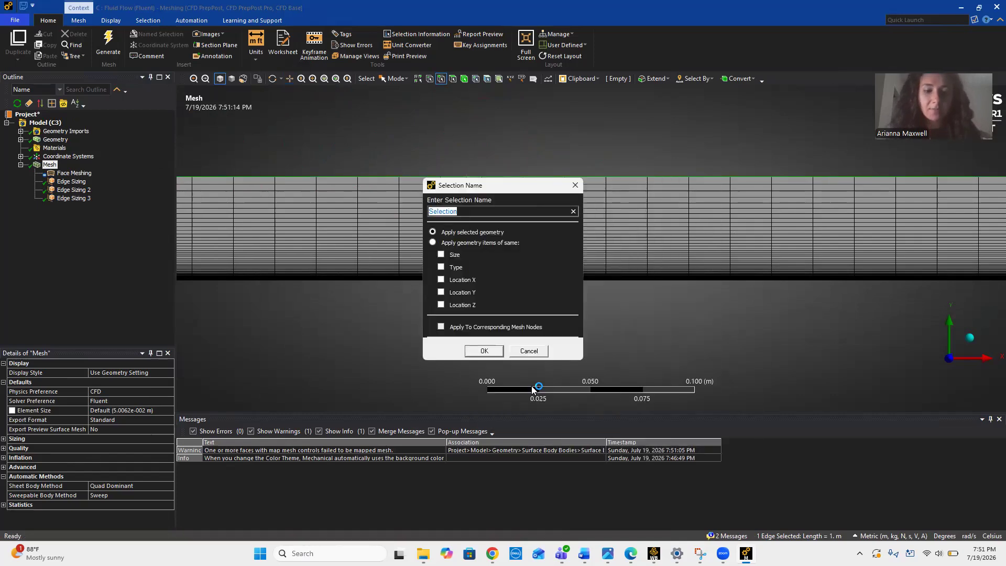
pyautogui.write('Far Field')
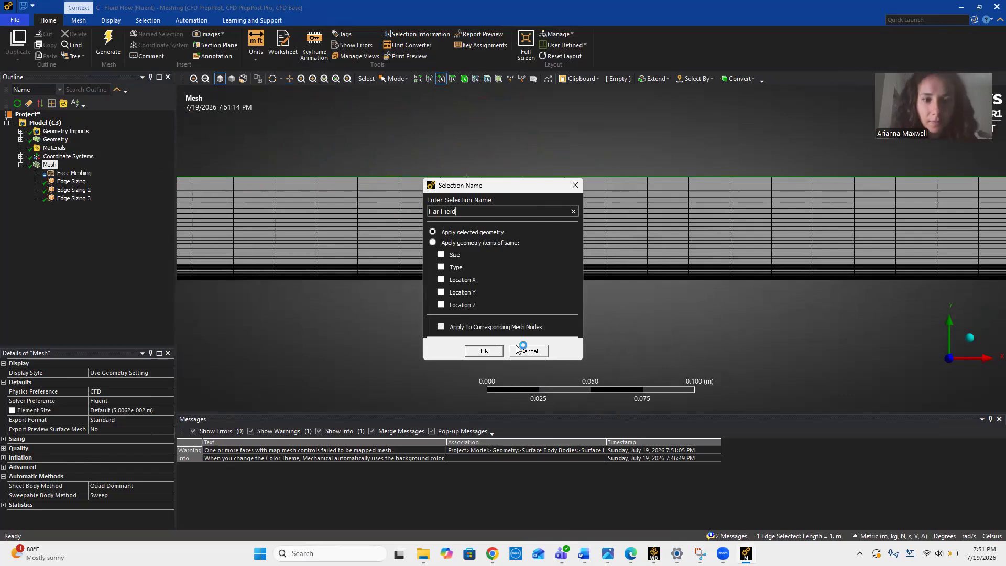
pyautogui.click(484, 350)
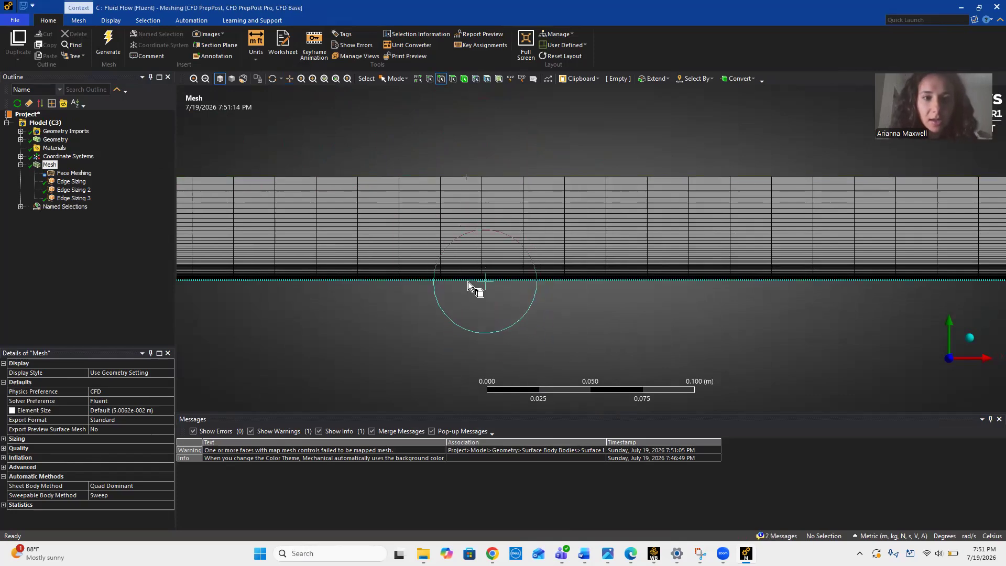
# Create a named selection called "Plate" from the rectangle's bottom edge
pyautogui.click(468, 281)
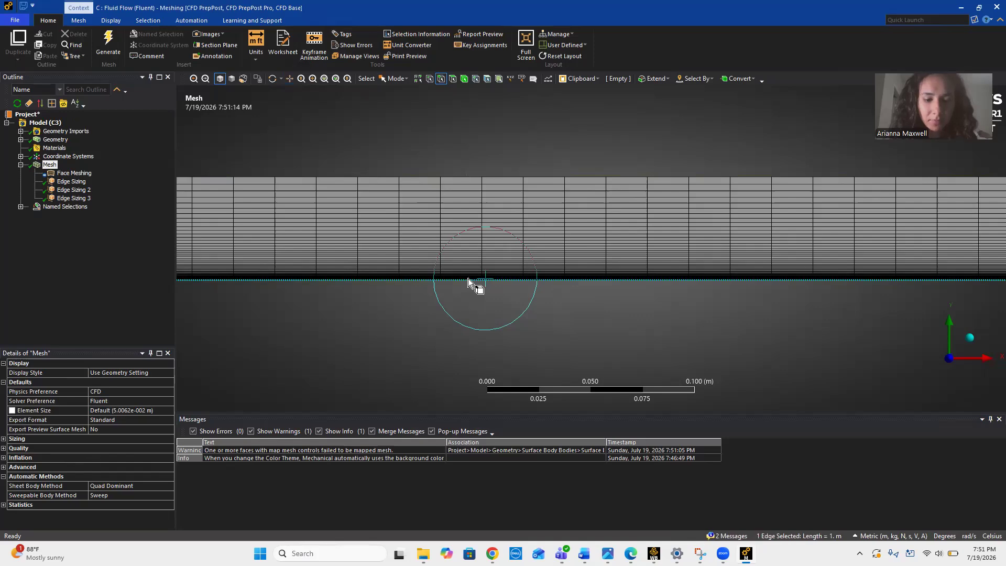
pyautogui.write('n')
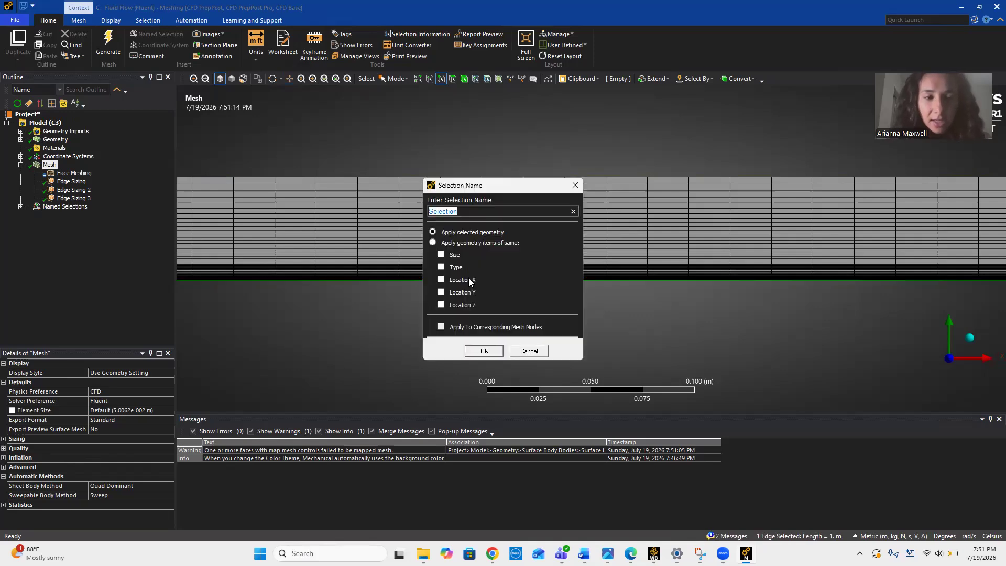
pyautogui.write('Plate')
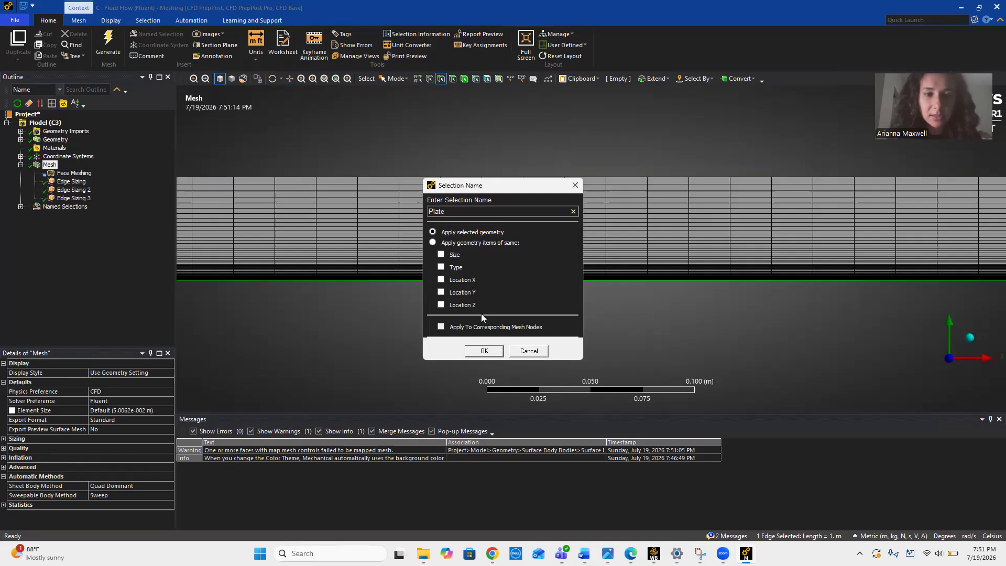
pyautogui.click(478, 351)
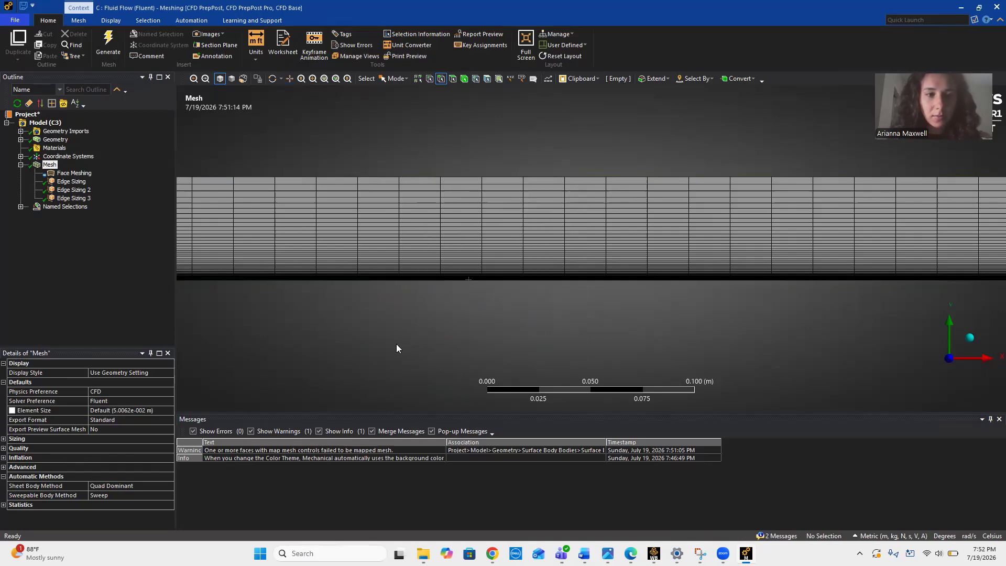
# Create a named selection called "Inlet" from the rectangle's left edge
pyautogui.scroll(-3, 399, 252)
pyautogui.scroll(-2, 399, 250)
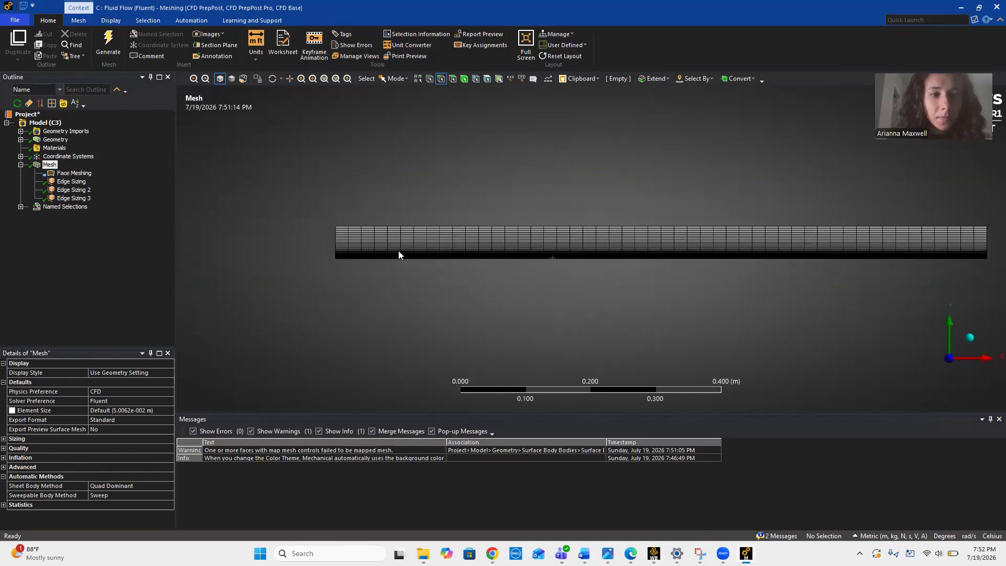
pyautogui.click(335, 244)
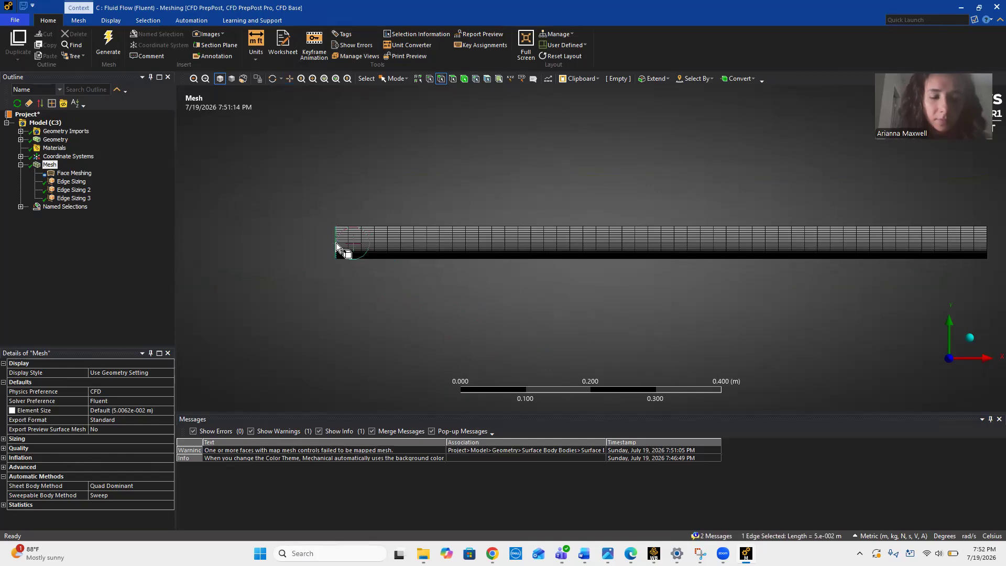
pyautogui.write('n')
pyautogui.write('Inlet')
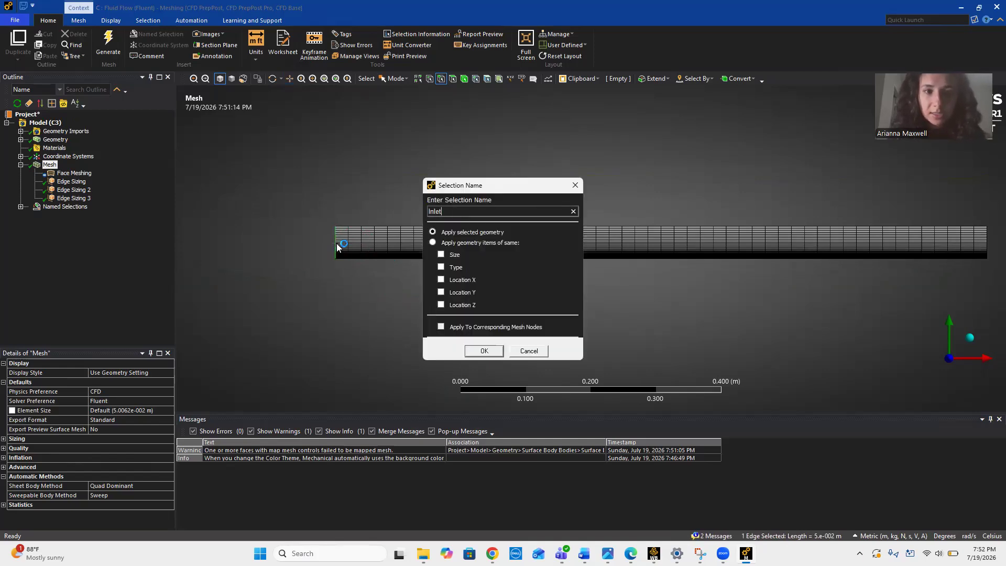
pyautogui.click(493, 354)
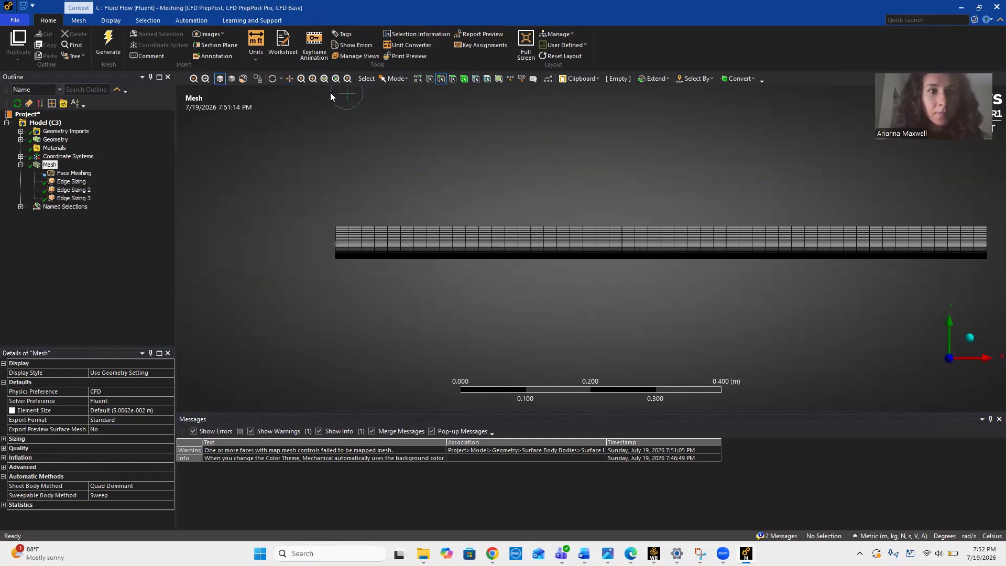
# Create a named selection called "Outlet" from the rectangle's right edge
pyautogui.click(290, 78)
pyautogui.moveTo(659, 202); pyautogui.dragTo(571, 204)
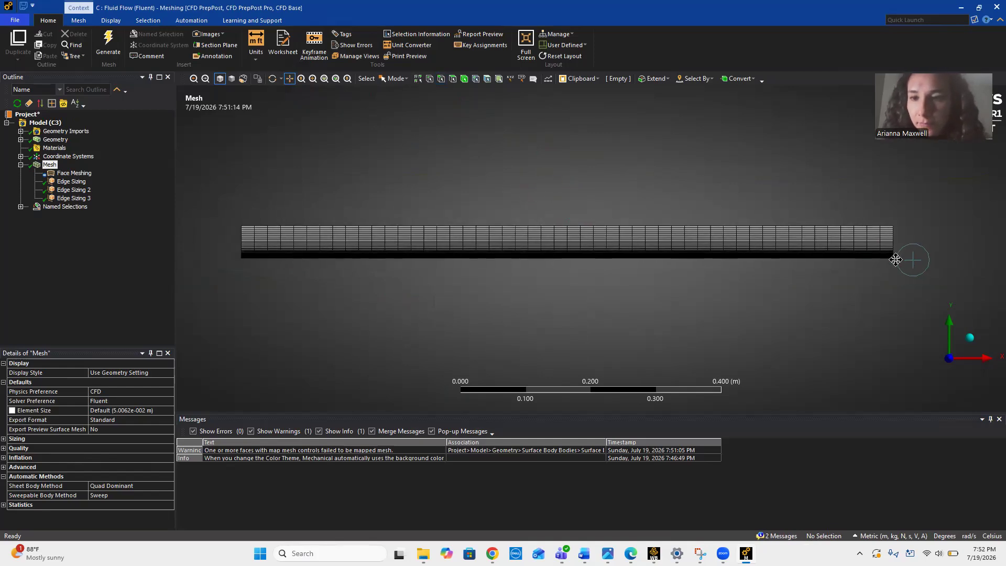
pyautogui.click(442, 80)
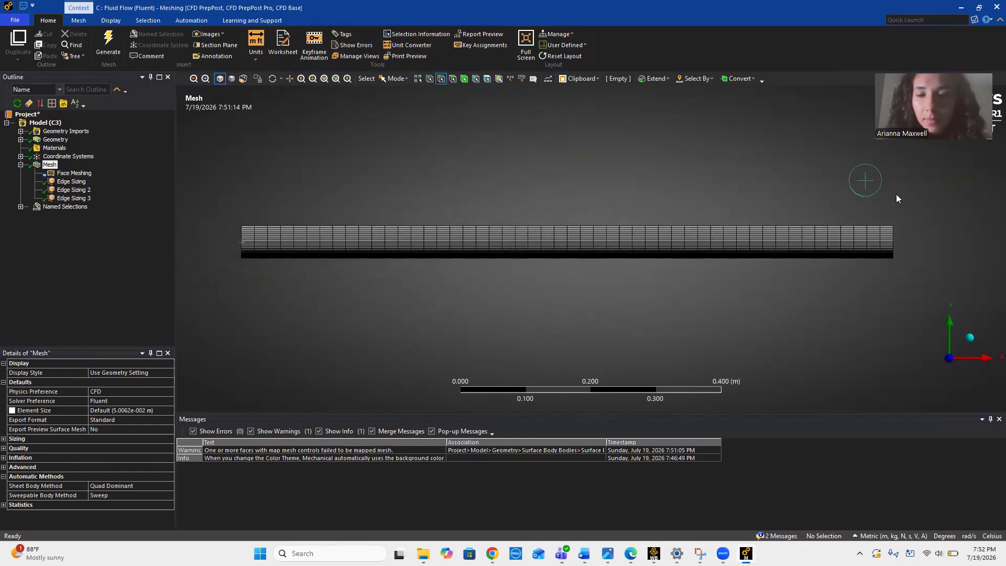
pyautogui.click(892, 241)
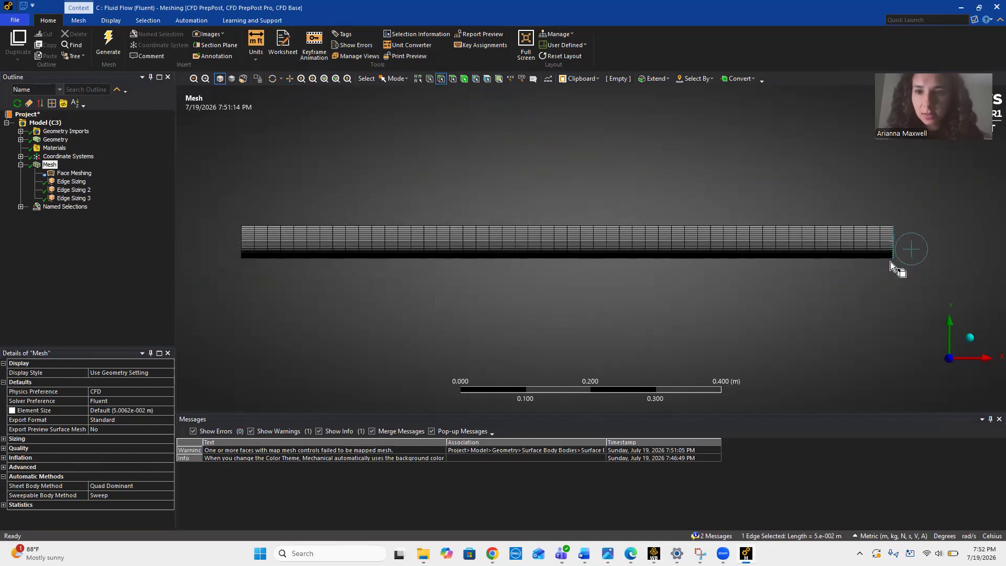
pyautogui.write('n')
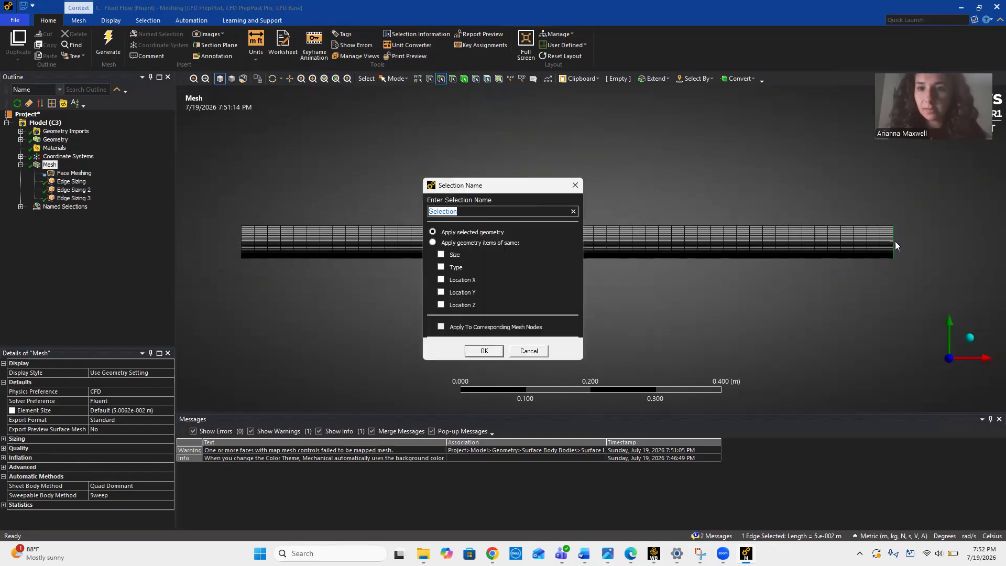
pyautogui.write('Outlet')
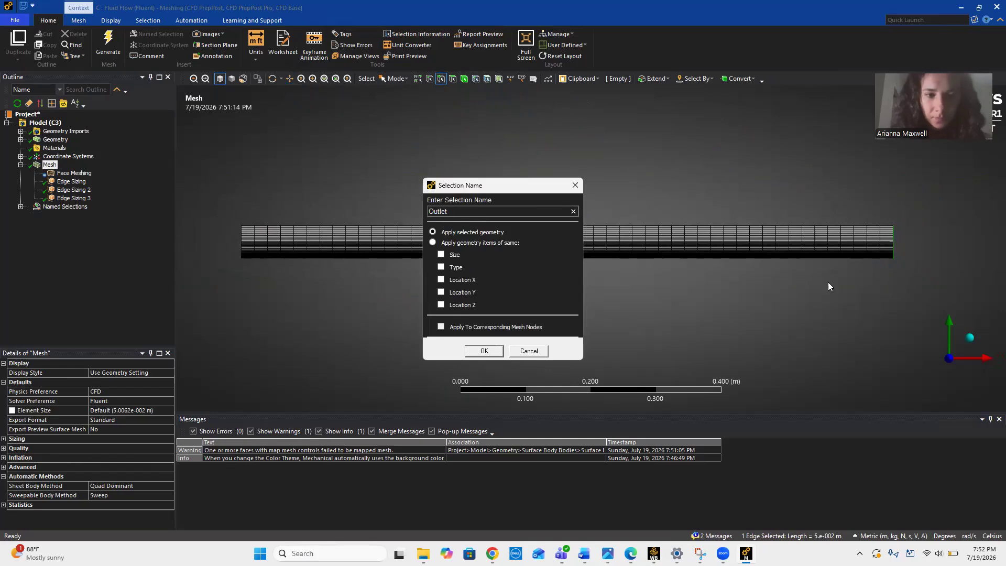
pyautogui.click(483, 351)
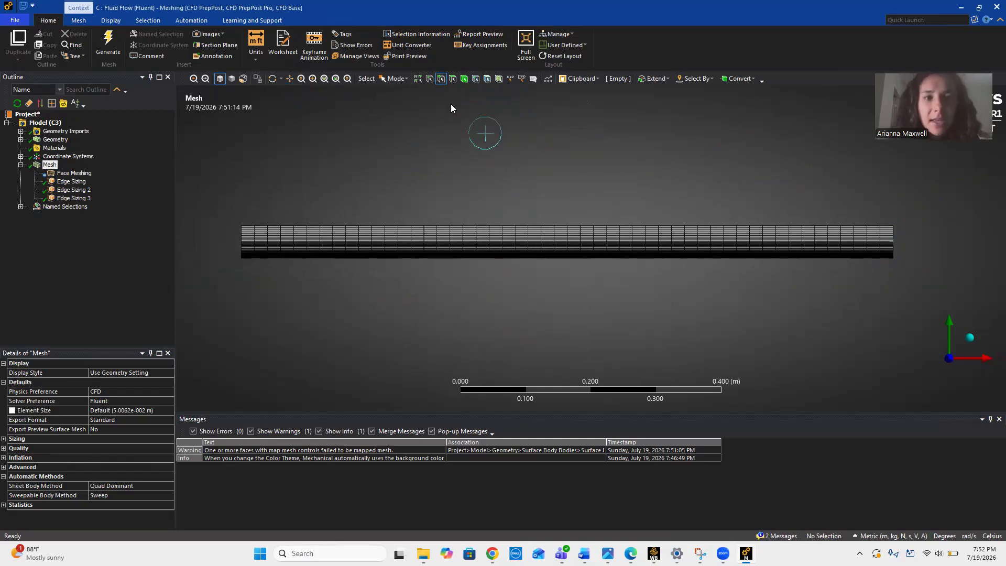
# Create a named selection called "Air Flow" from the rectangle's face
pyautogui.click(456, 79)
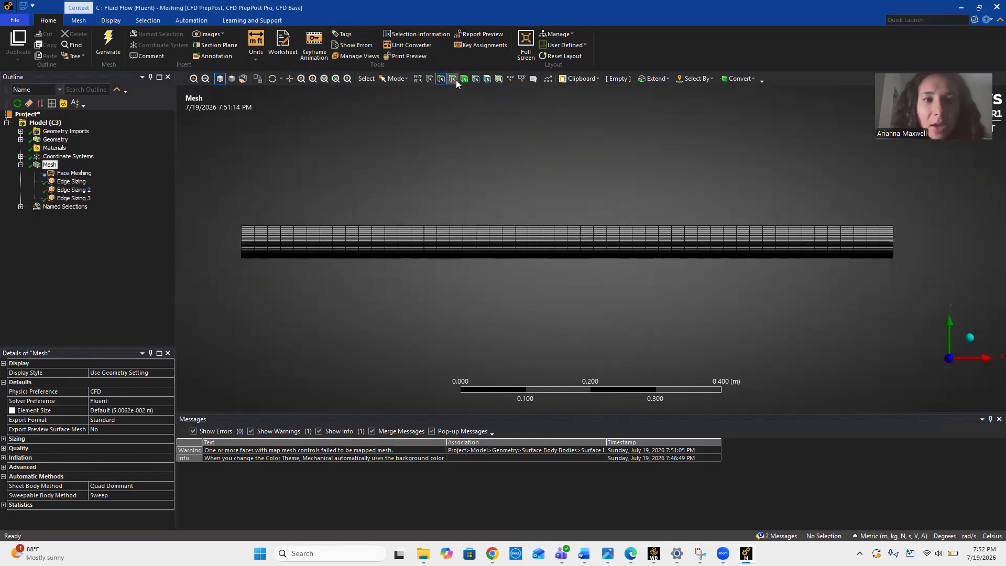
pyautogui.click(451, 244)
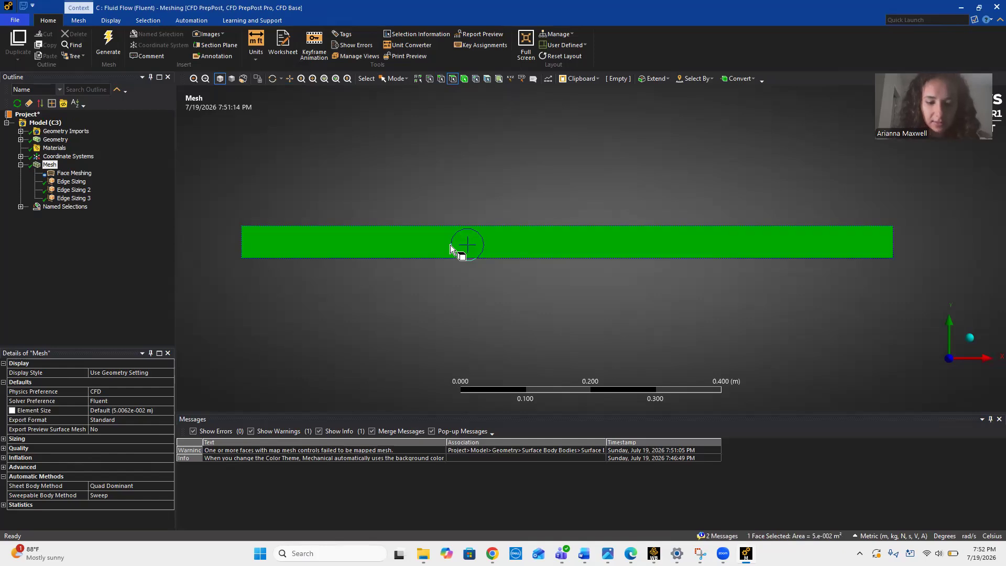
pyautogui.press('n')
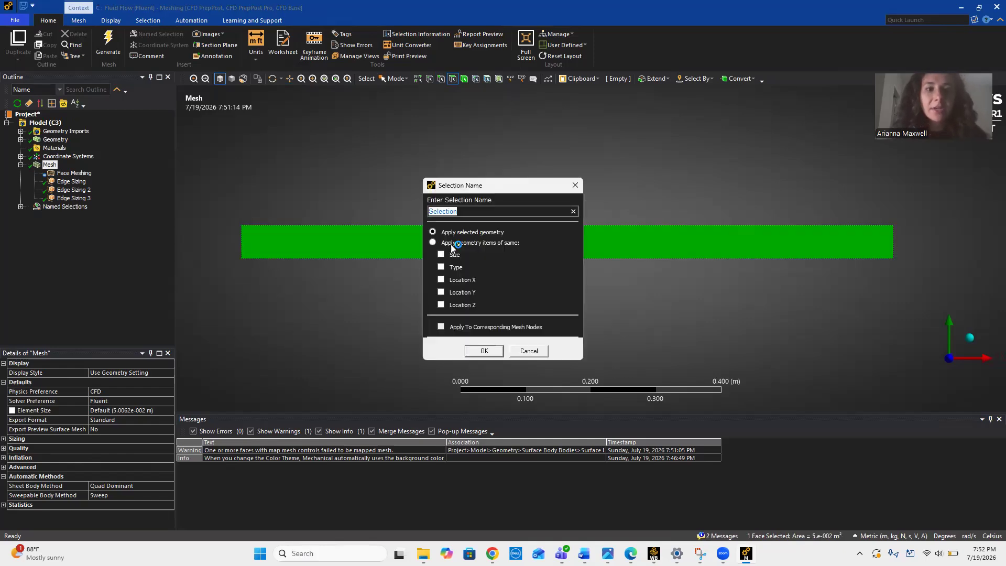
pyautogui.write('Air Flow')
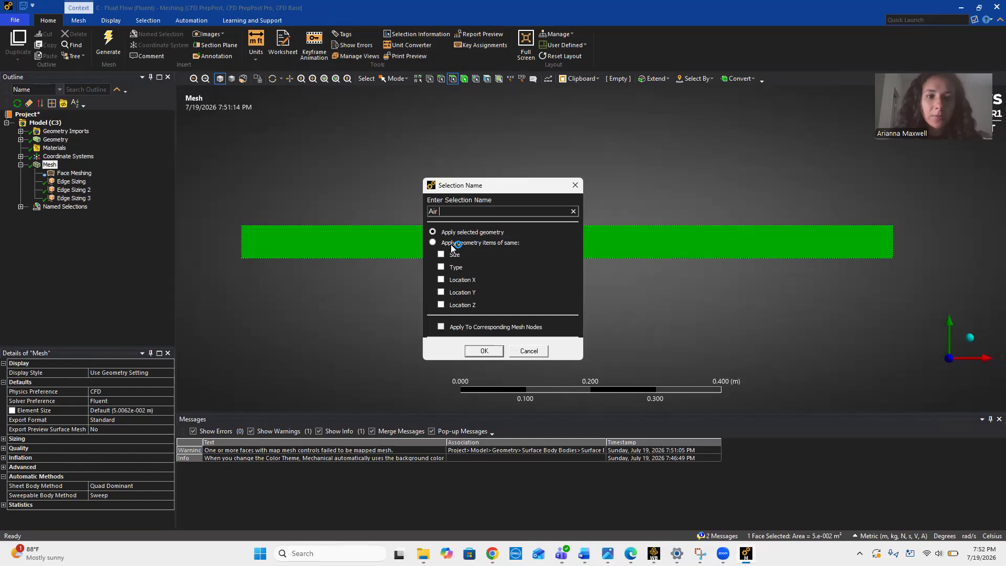
pyautogui.click(498, 350)
# Check the geometry assigned to the Far Field, Plate, Inlet, Outlet and Air Flow named selections, and save the project
pyautogui.click(21, 207)
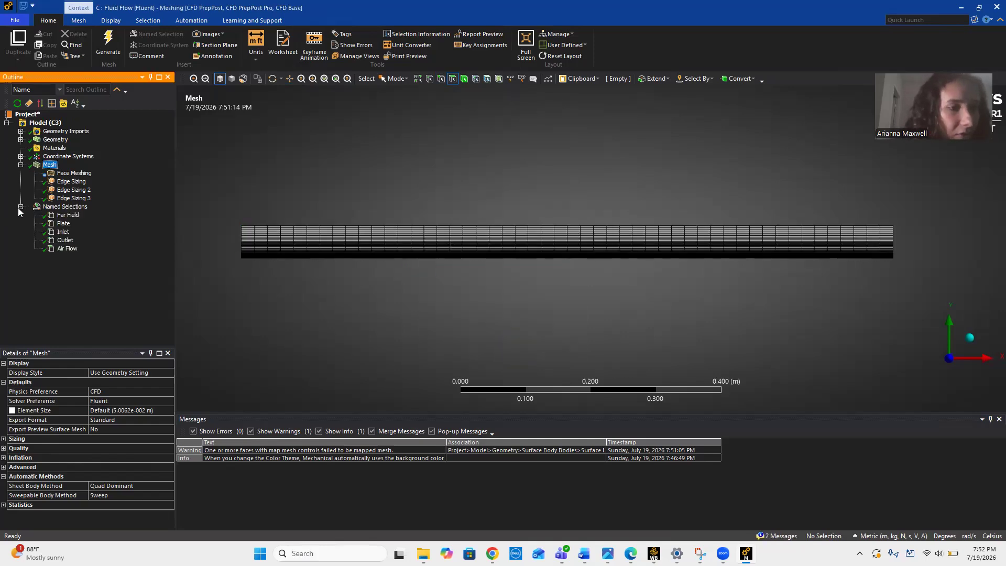
pyautogui.click(67, 216)
pyautogui.click(64, 223)
pyautogui.click(62, 231)
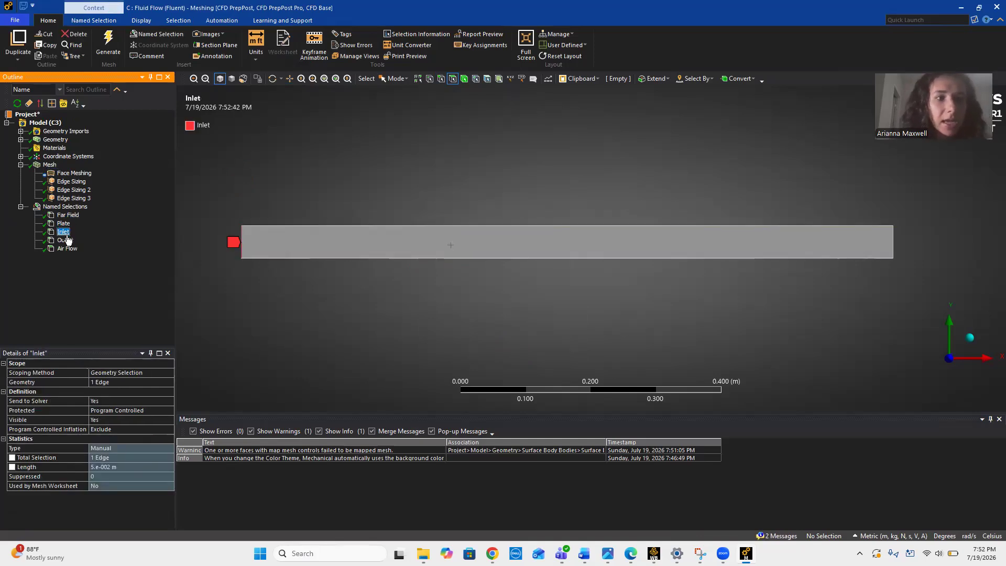
pyautogui.click(65, 240)
pyautogui.click(68, 248)
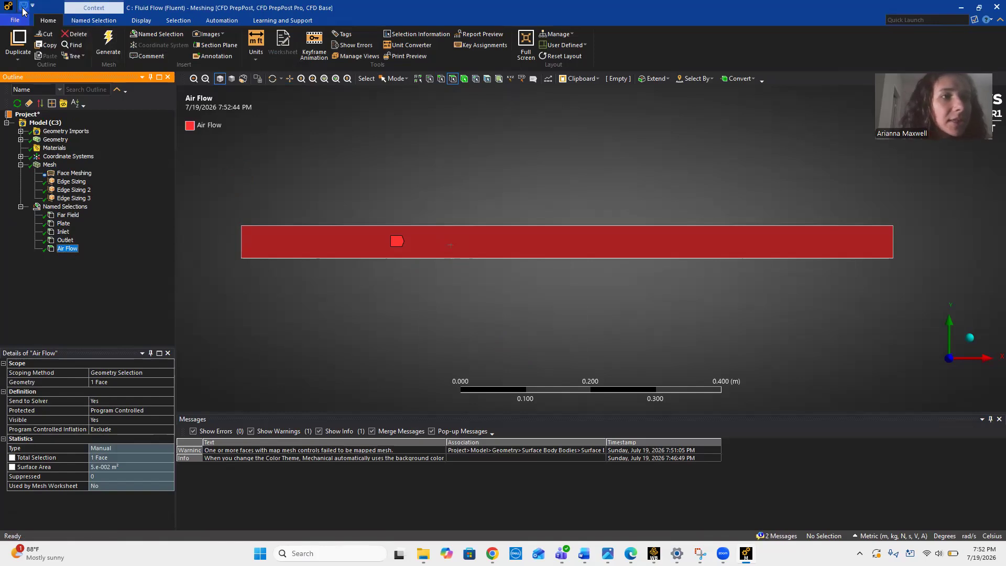
pyautogui.hotkey('ctrl', 's')
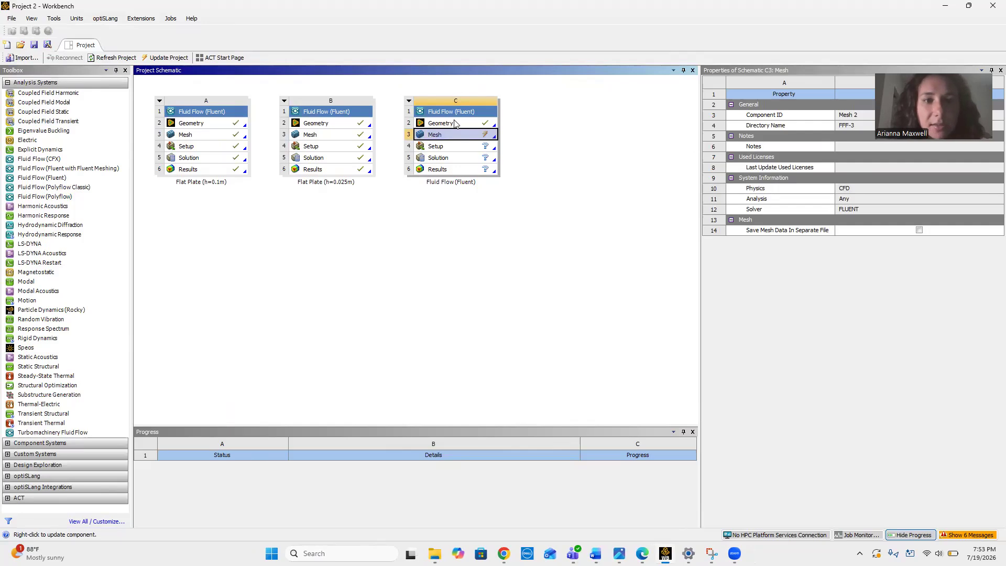
# In Workbench, update the Mesh cell of system C and launch Fluent from its Setup cell using double precision and 2 solver processes
pyautogui.rightClick(460, 134)
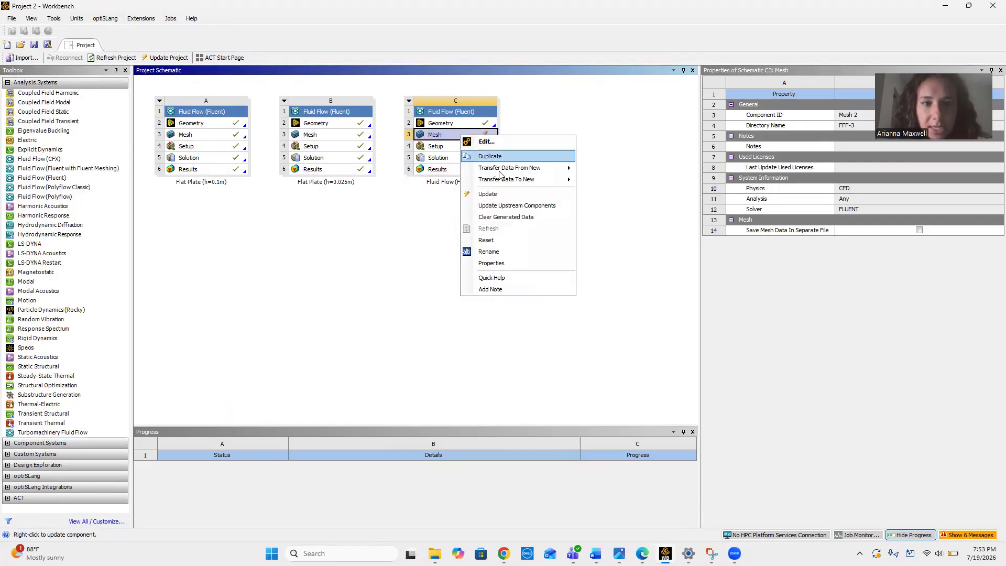
pyautogui.click(495, 194)
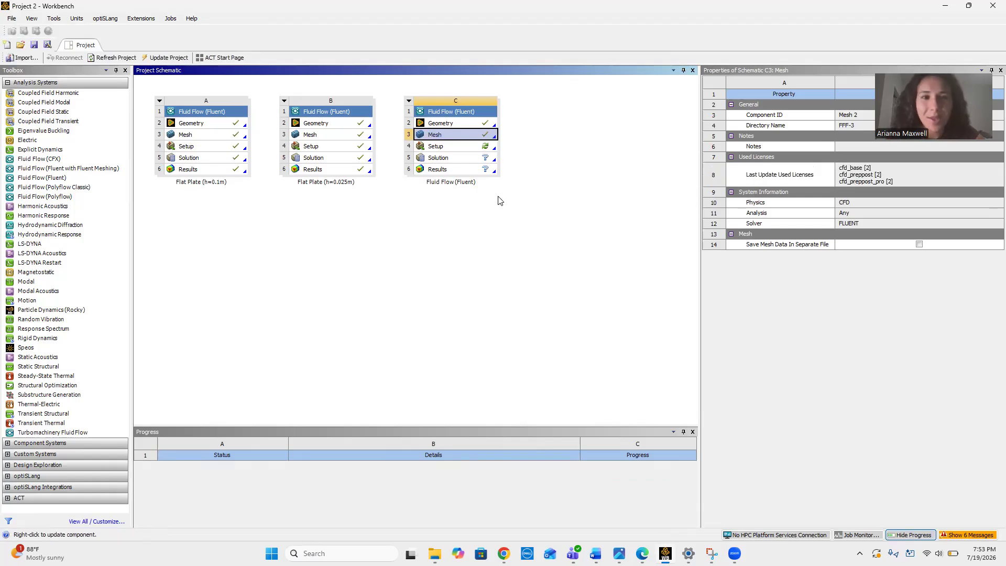
pyautogui.click(448, 150)
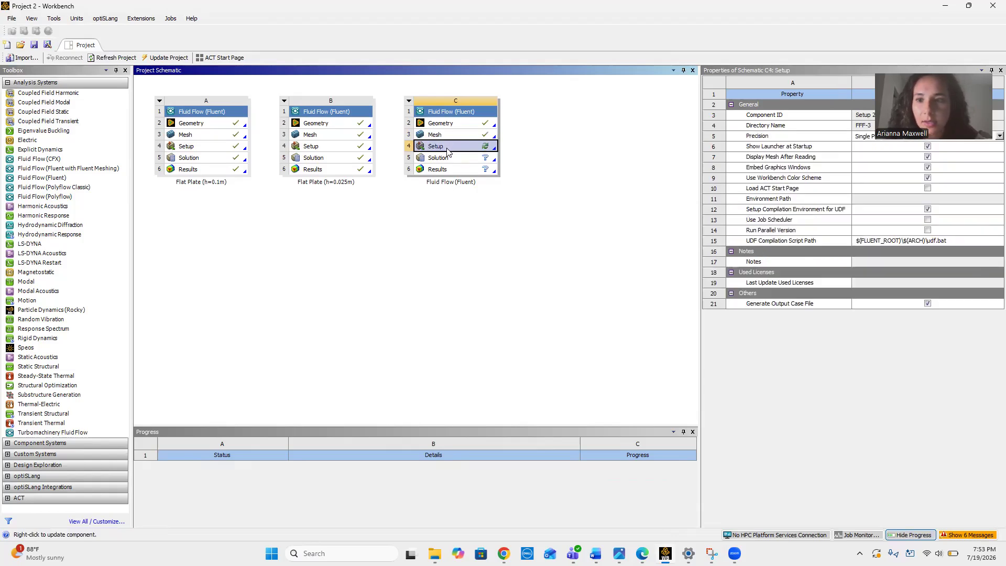
pyautogui.doubleClick(449, 150)
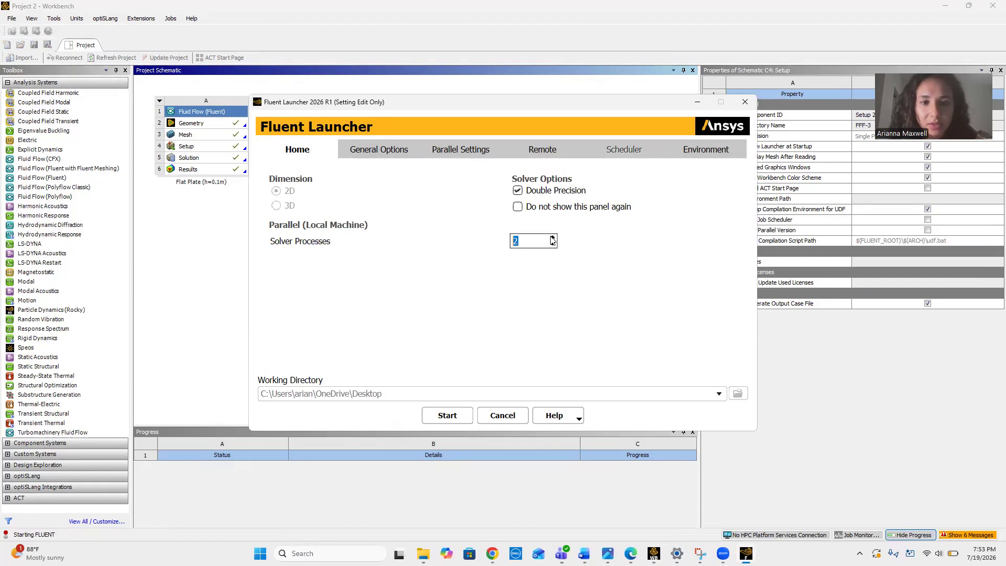
pyautogui.click(450, 415)
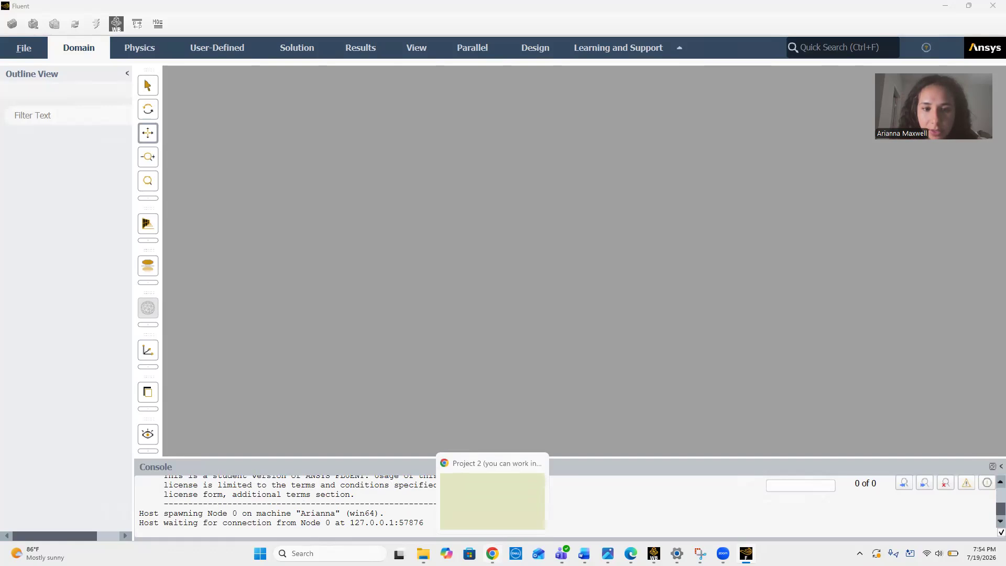
pyautogui.click(493, 553)
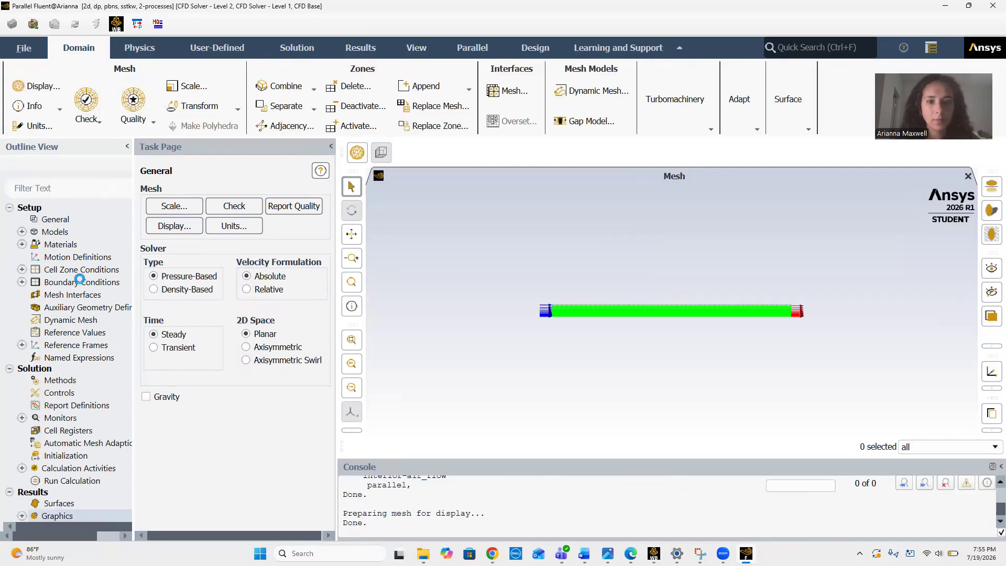
pyautogui.scroll(3, 593, 333)
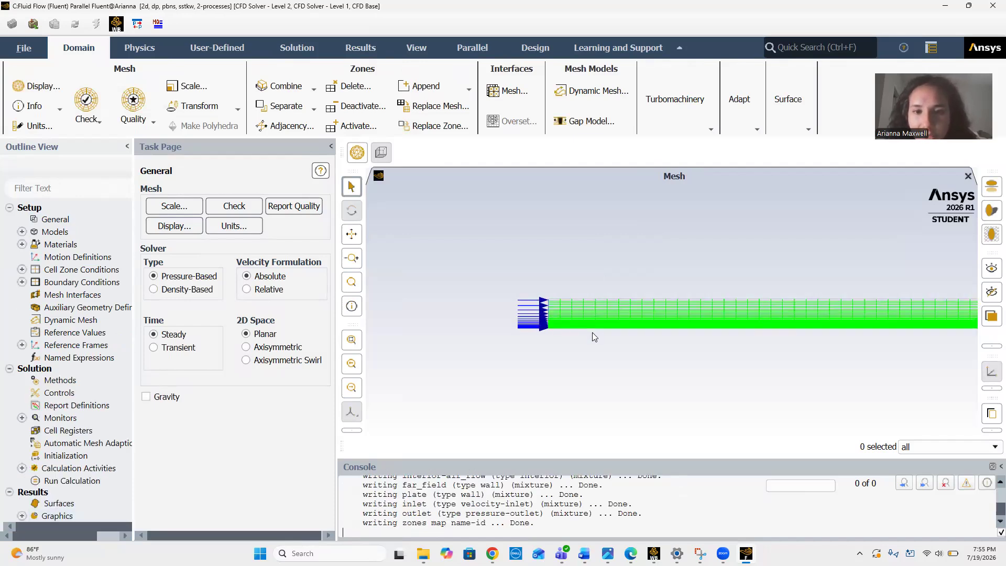
pyautogui.scroll(2, 592, 332)
pyautogui.scroll(-5, 570, 349)
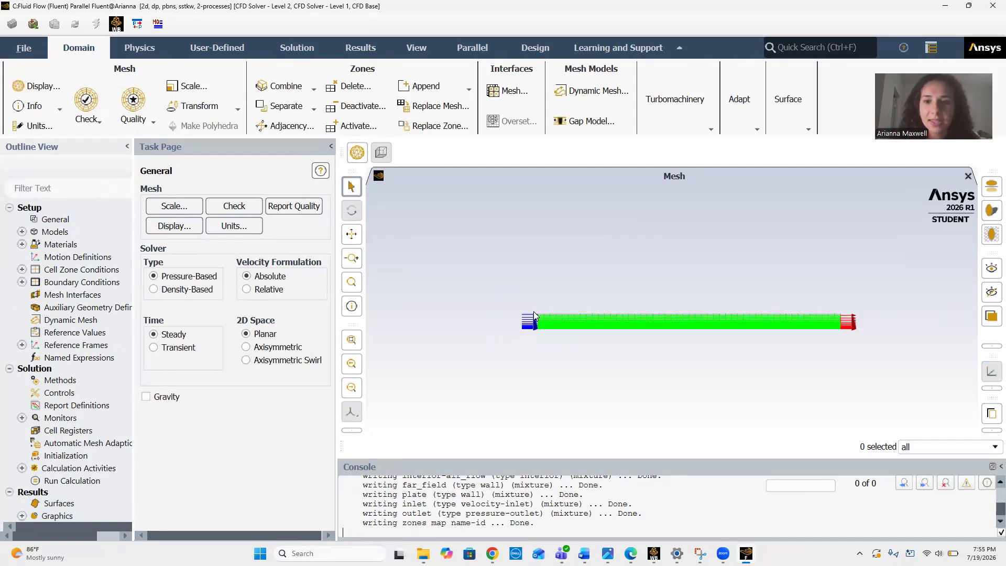
# Change the viscous model from SST k-omega to Laminar in the Fluent setup
pyautogui.click(22, 244)
pyautogui.click(22, 245)
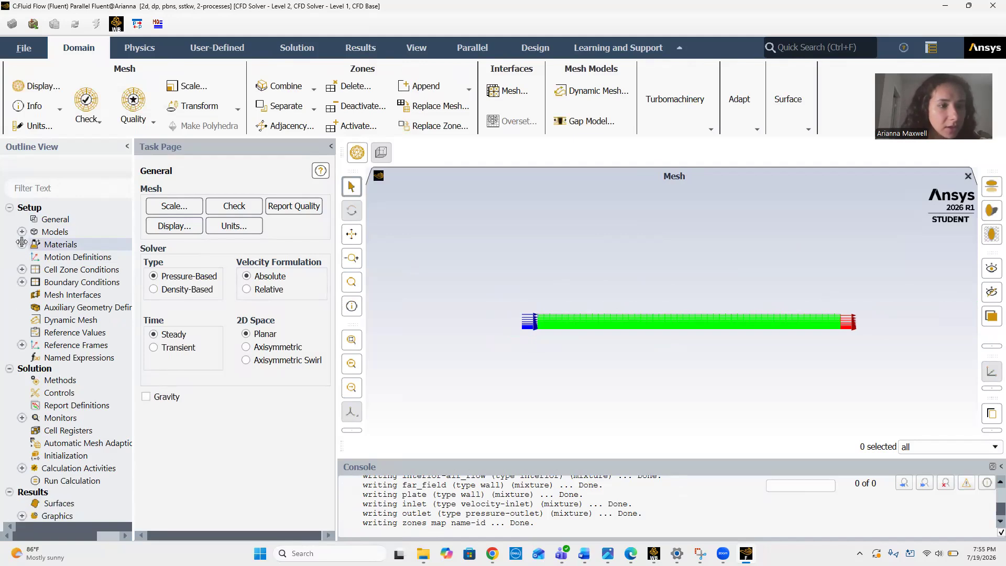
pyautogui.click(21, 232)
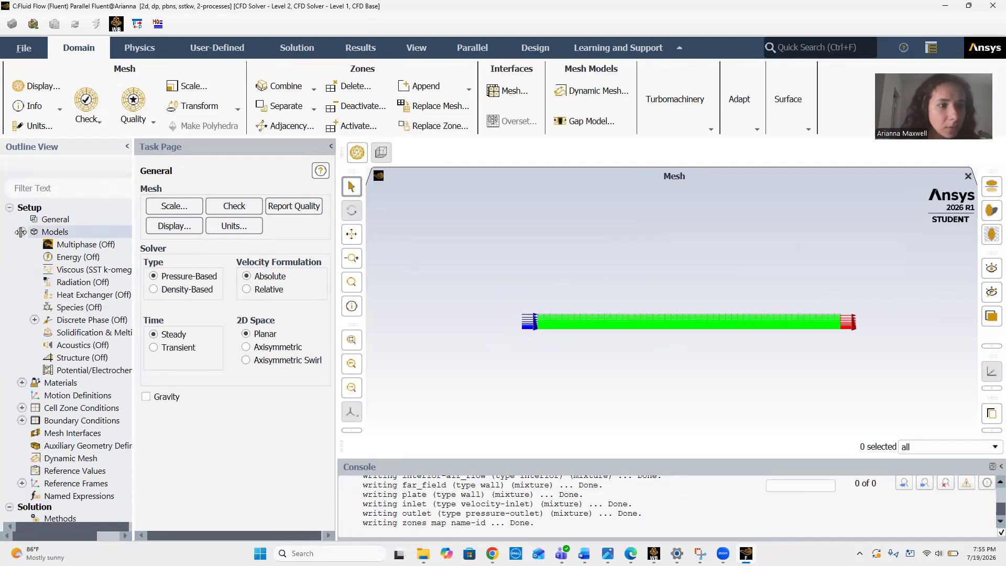
pyautogui.doubleClick(63, 272)
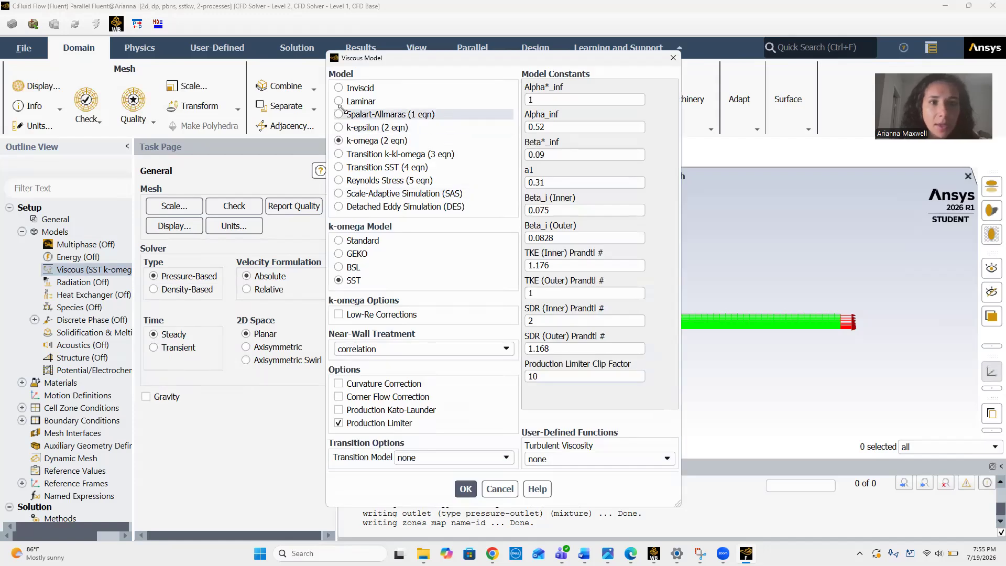
pyautogui.click(338, 101)
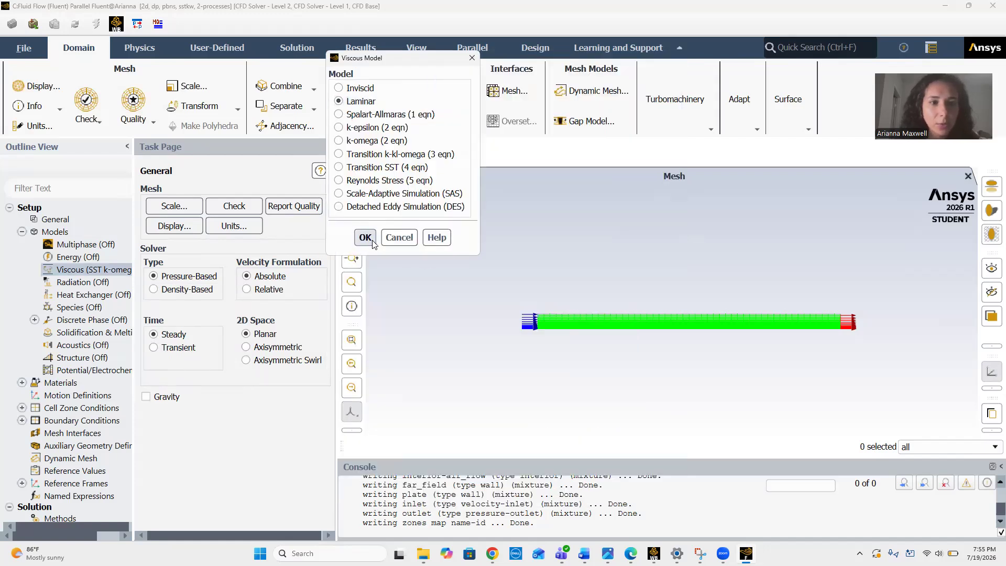
pyautogui.click(371, 240)
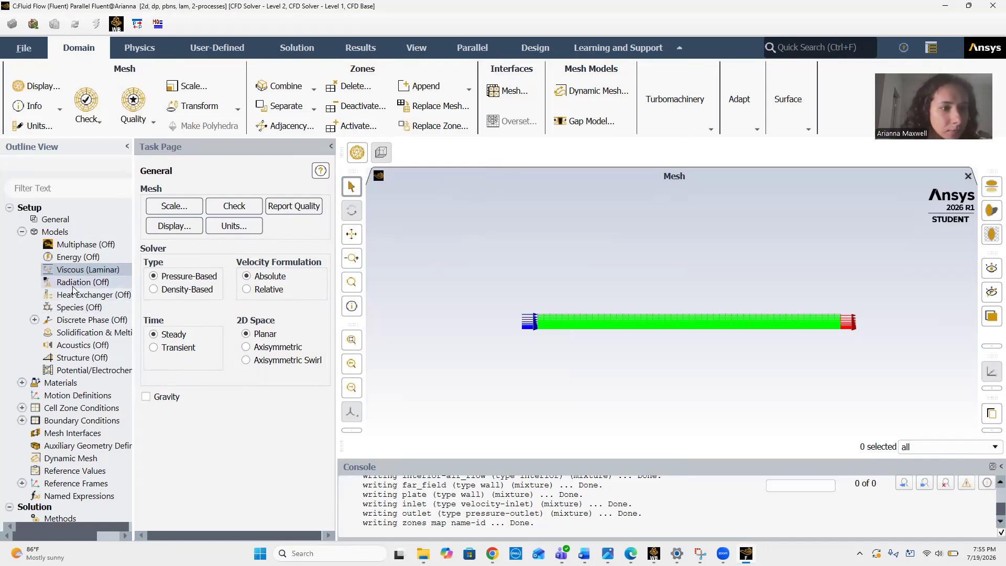
# Set the air material's constant density to 1.2 kg/m³ and viscosity to 1.8e-05 kg/(m s), and apply the changes
pyautogui.click(20, 232)
pyautogui.click(21, 244)
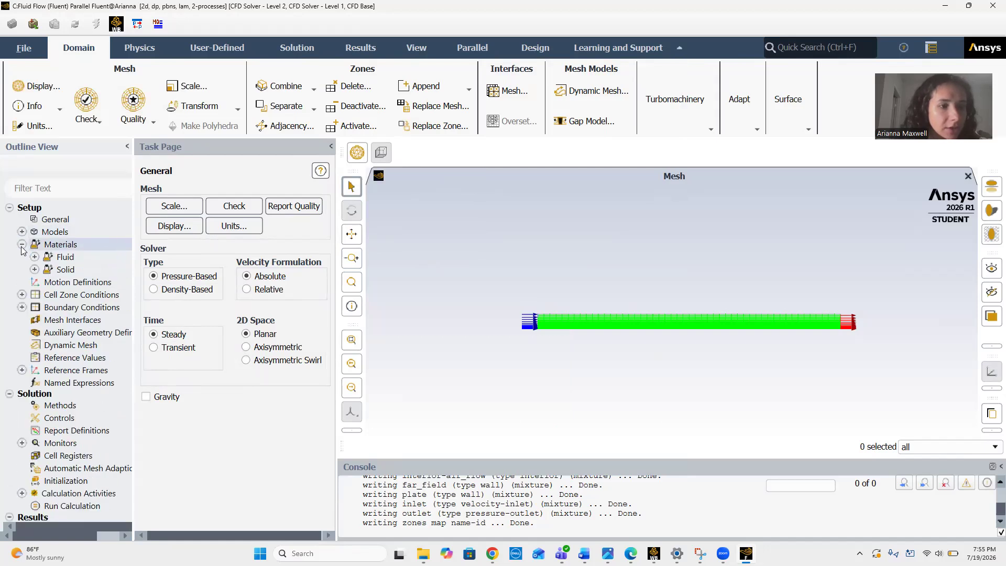
pyautogui.click(34, 257)
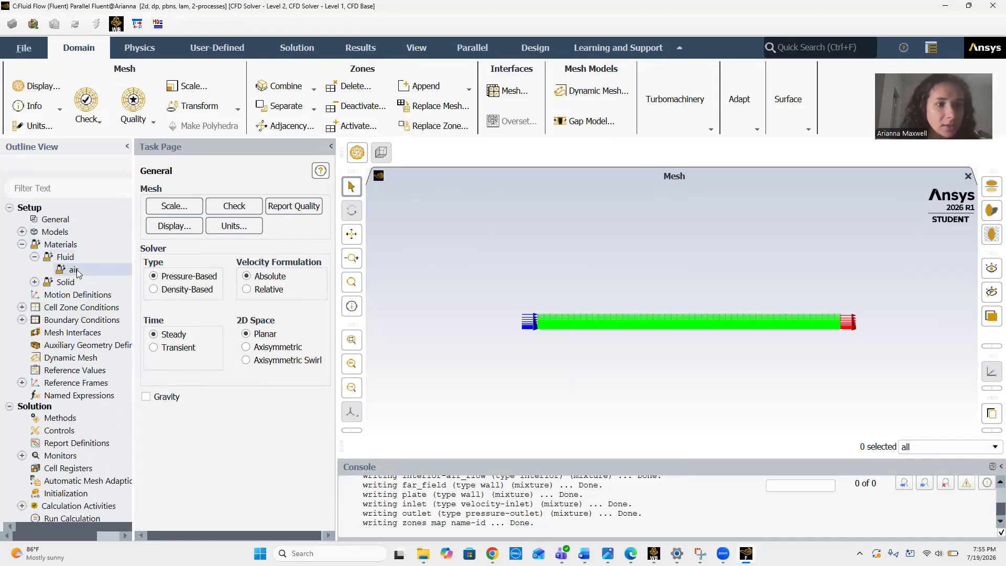
pyautogui.doubleClick(75, 269)
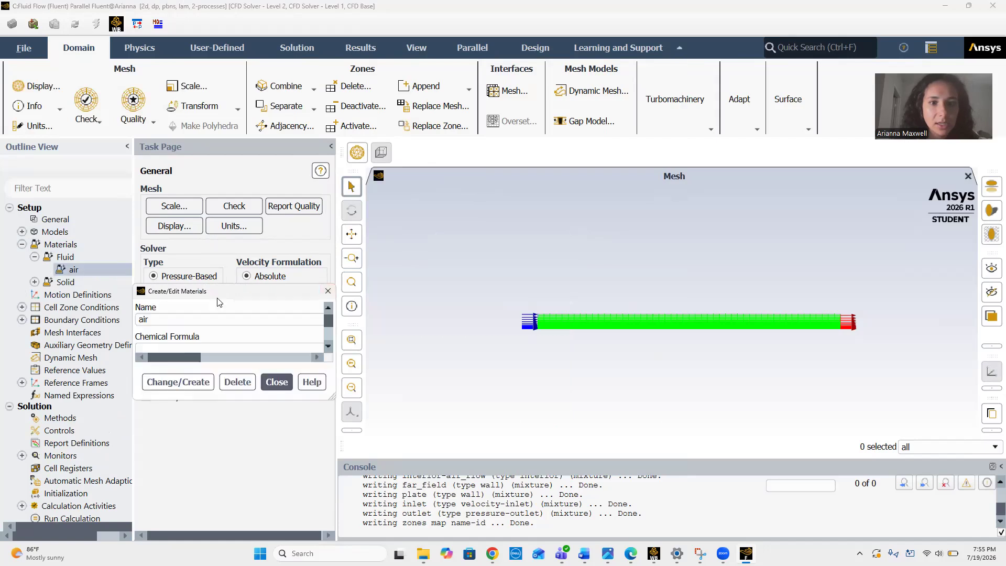
pyautogui.click(477, 278)
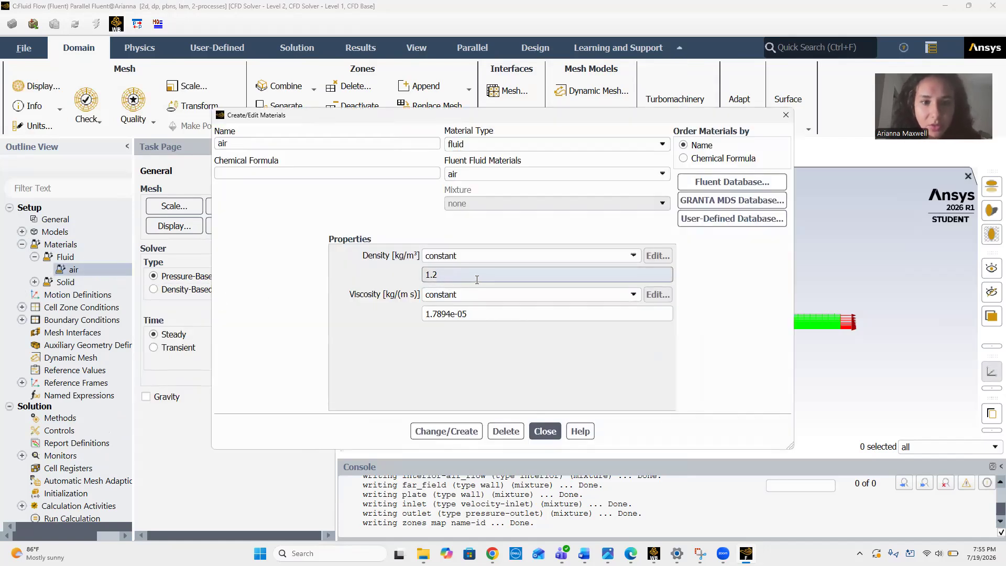
pyautogui.click(451, 316)
pyautogui.press('BackSpace')
pyautogui.press('BackSpace')
pyautogui.press('Left')
pyautogui.press('BackSpace')
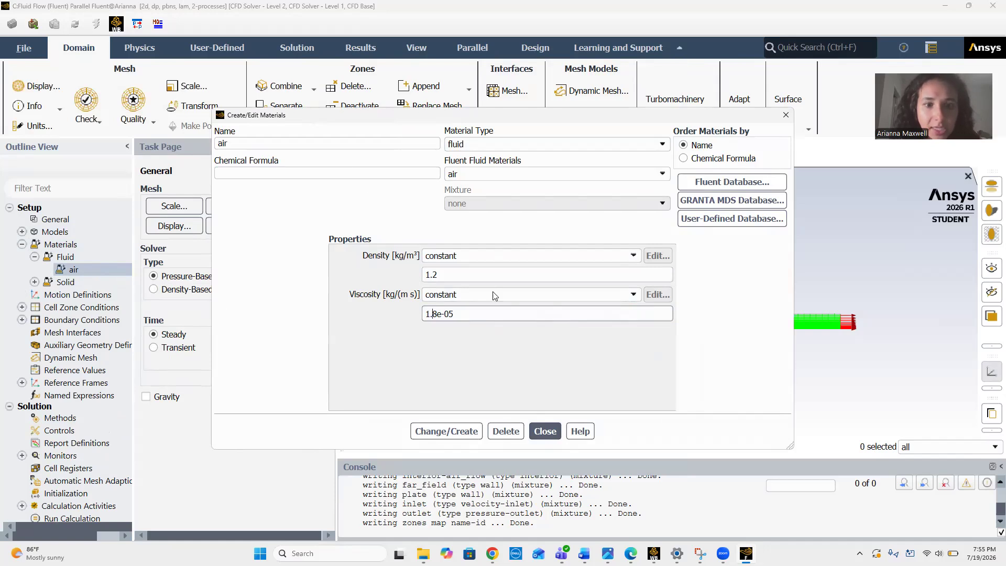
pyautogui.click(440, 435)
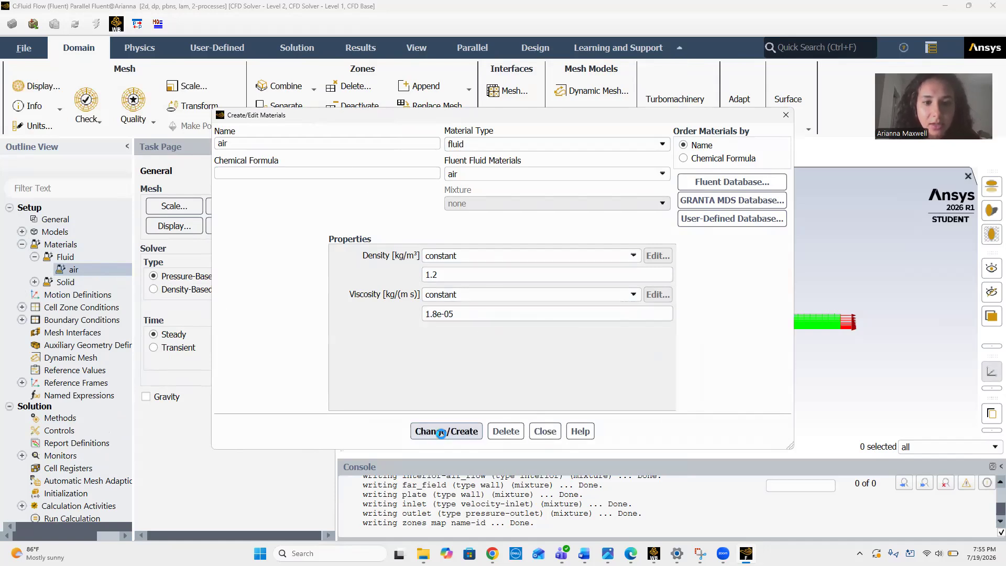
pyautogui.click(551, 434)
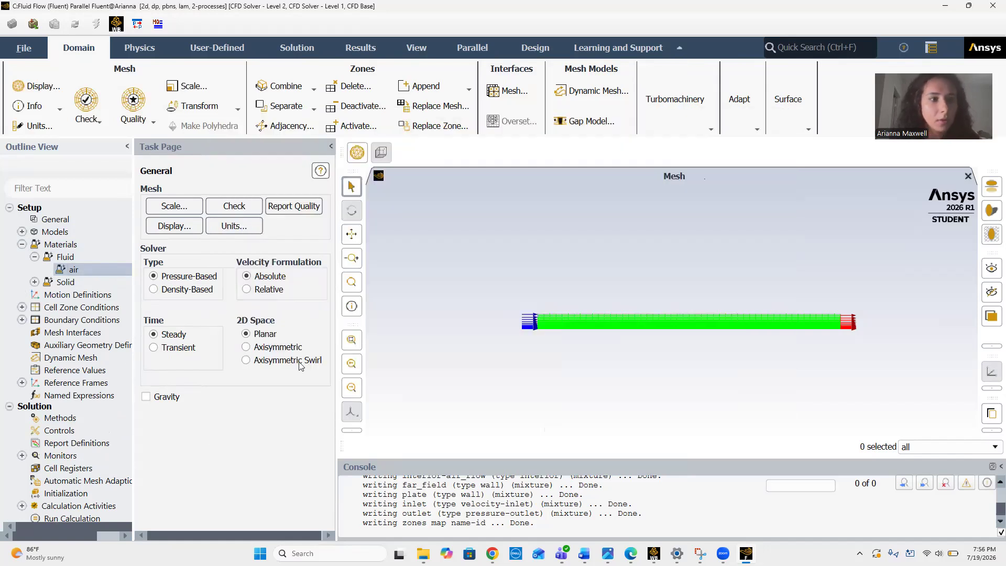
# Check the material assigned to the air_flow fluid cell zone
pyautogui.click(19, 308)
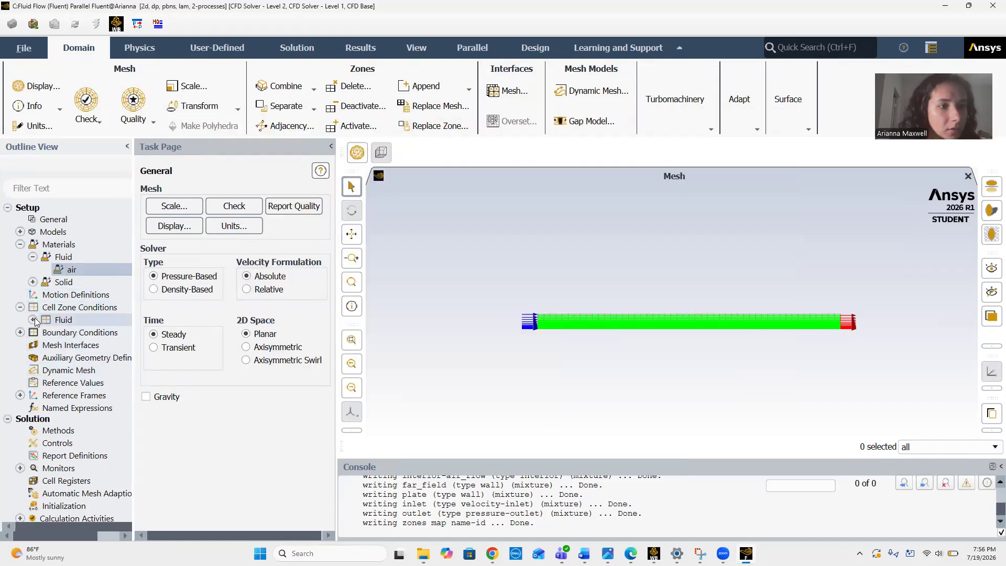
pyautogui.click(33, 319)
pyautogui.click(74, 333)
pyautogui.doubleClick(72, 332)
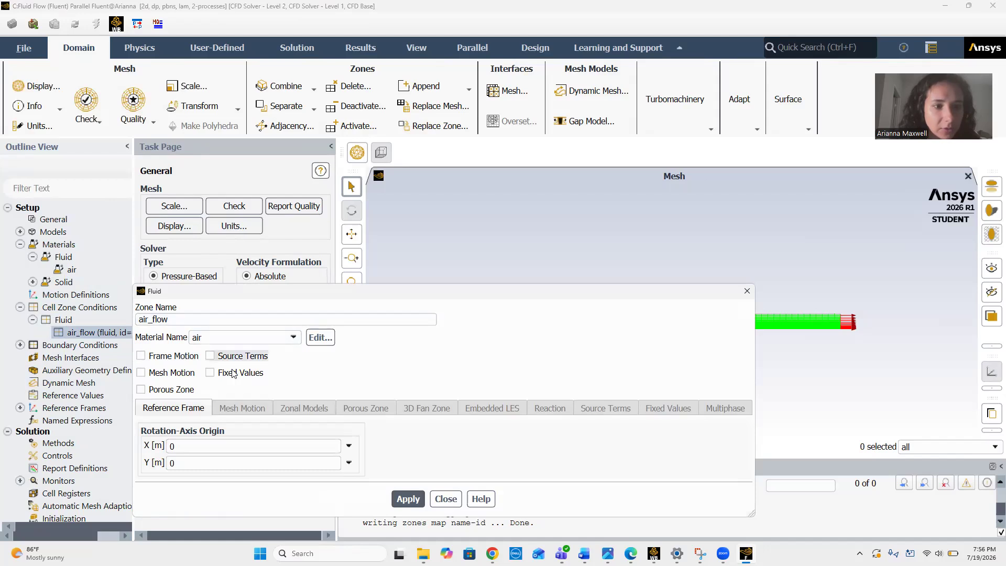
pyautogui.click(446, 499)
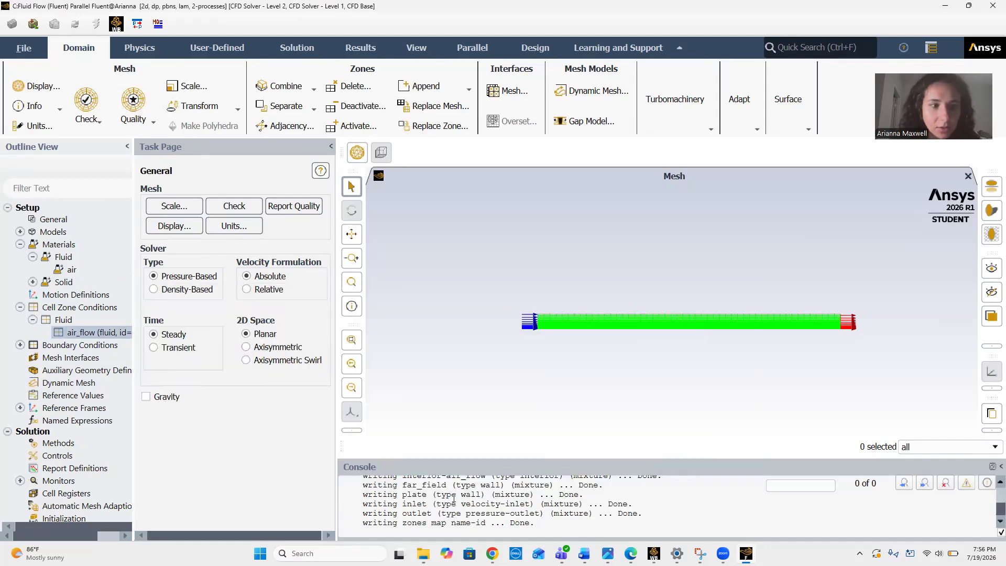
# Change the far_field boundary type from wall to symmetry and apply it
pyautogui.doubleClick(50, 346)
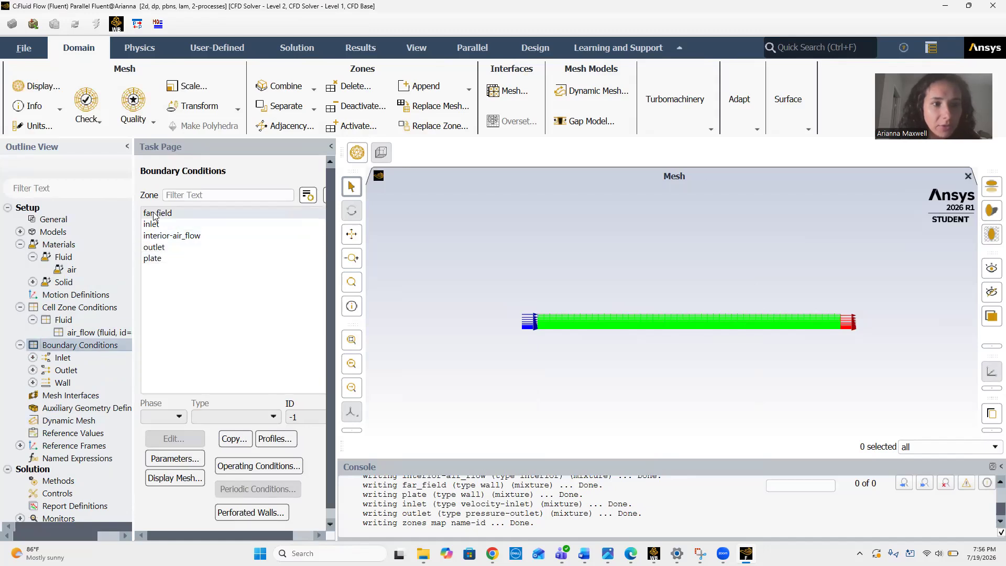
pyautogui.click(155, 214)
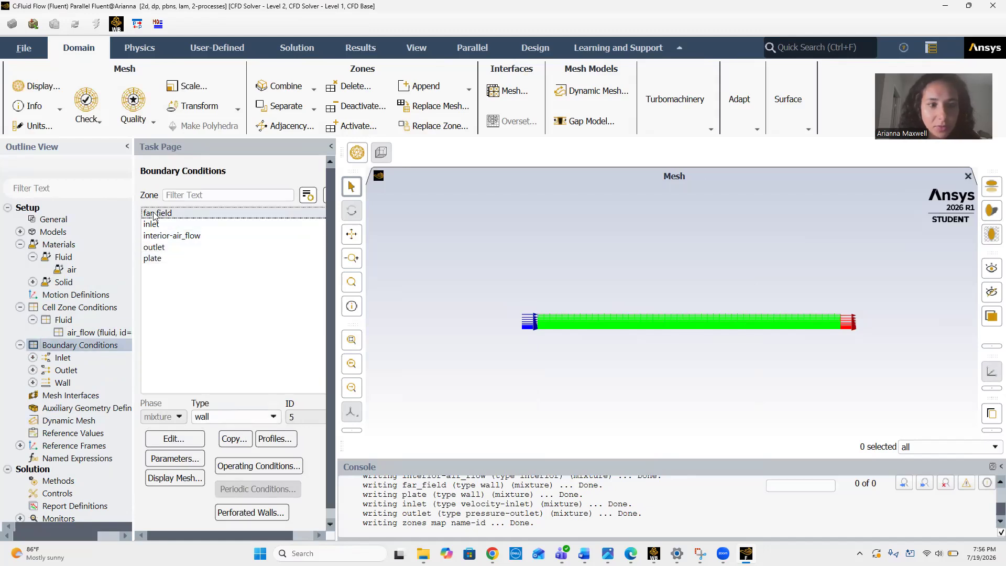
pyautogui.click(263, 416)
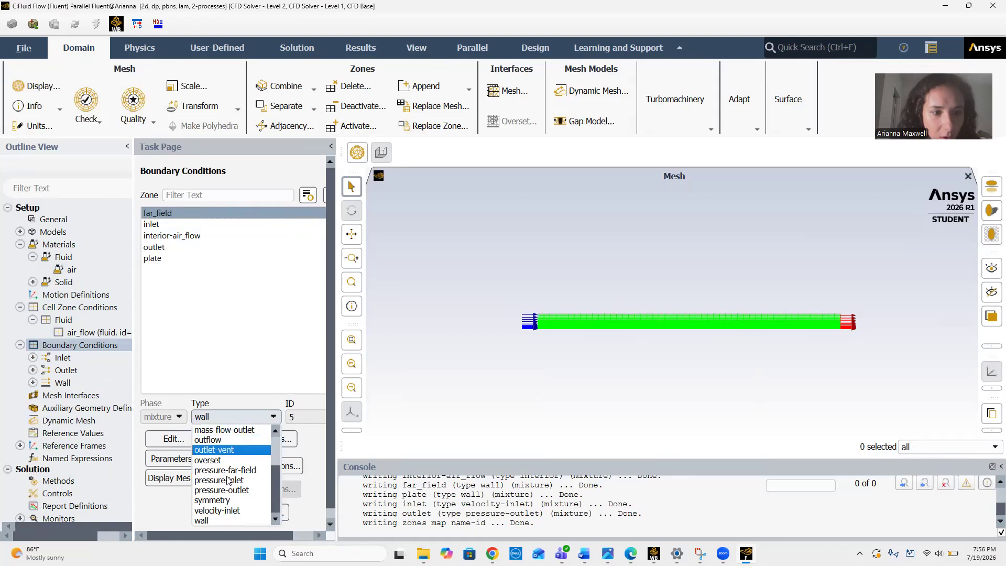
pyautogui.click(220, 500)
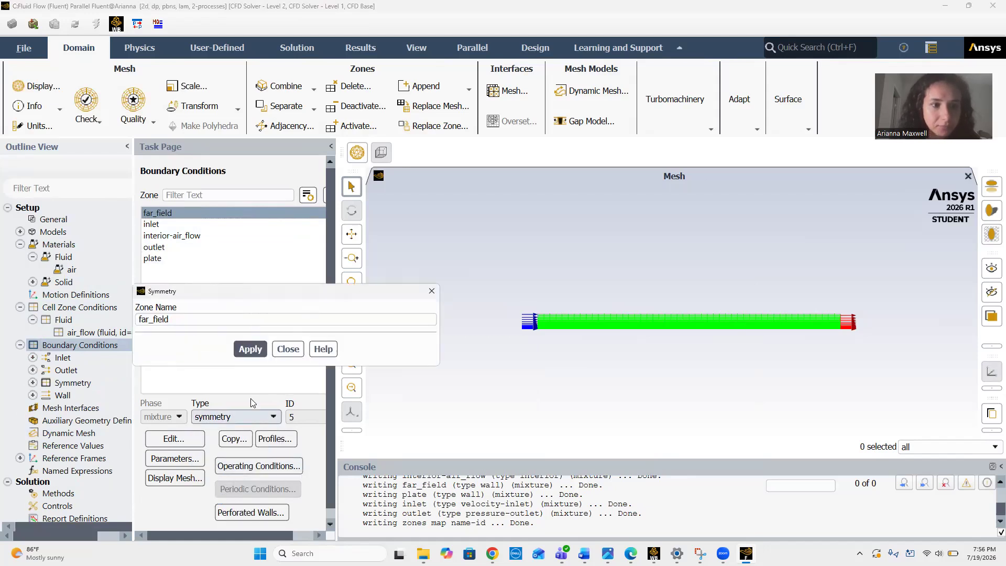
pyautogui.click(252, 350)
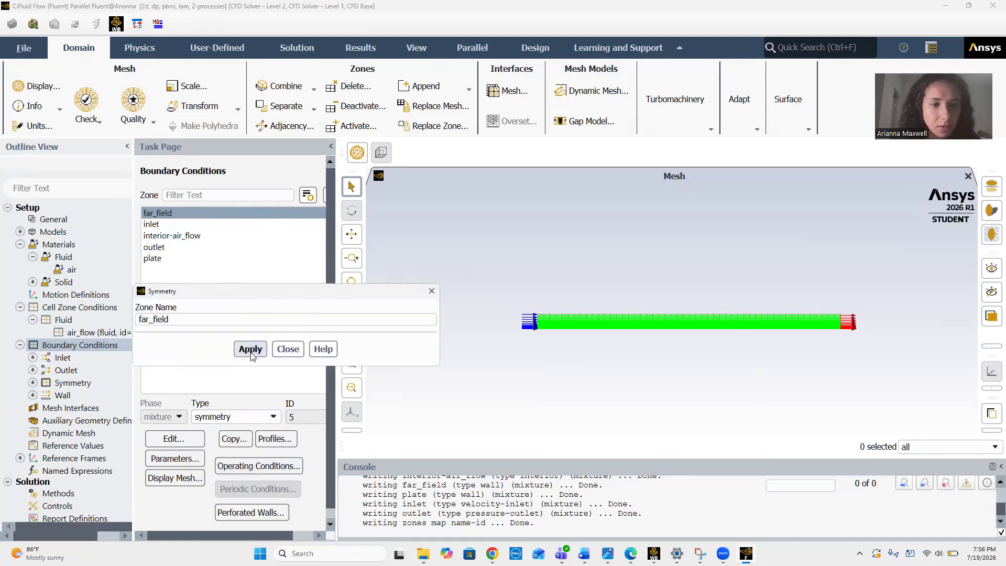
pyautogui.click(282, 349)
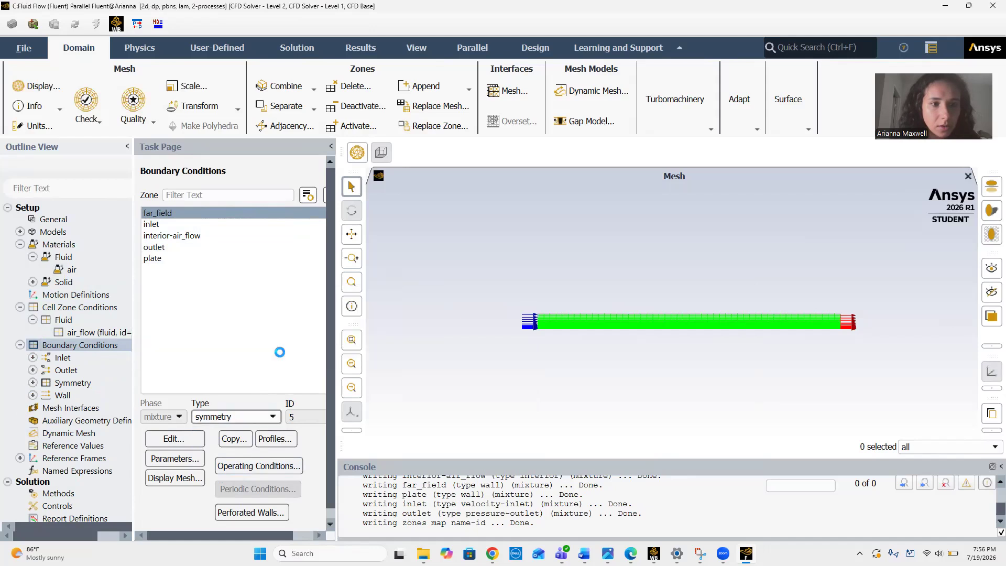
# Set the inlet boundary's velocity magnitude to 2 m/s, normal to the boundary, and apply it
pyautogui.click(157, 225)
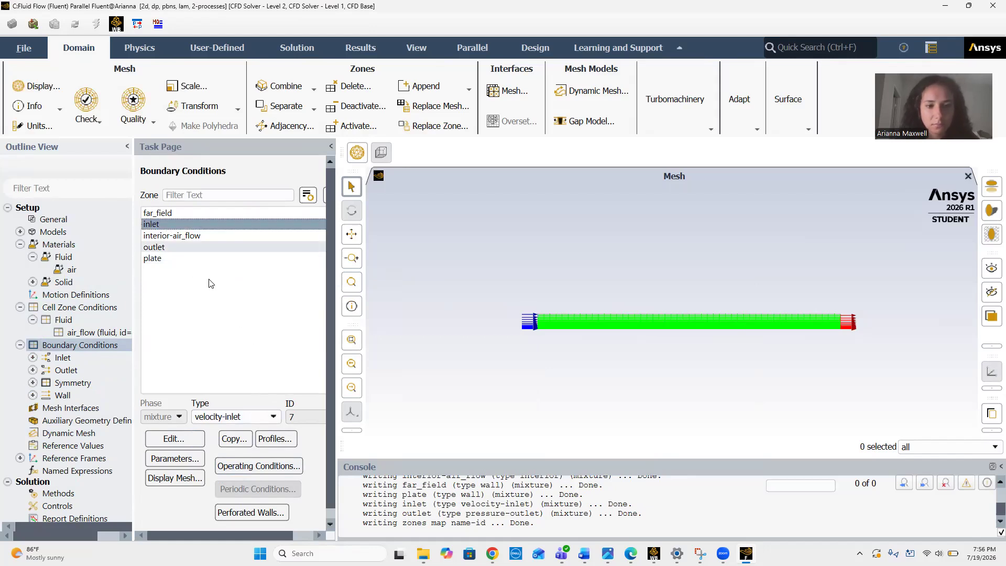
pyautogui.click(186, 226)
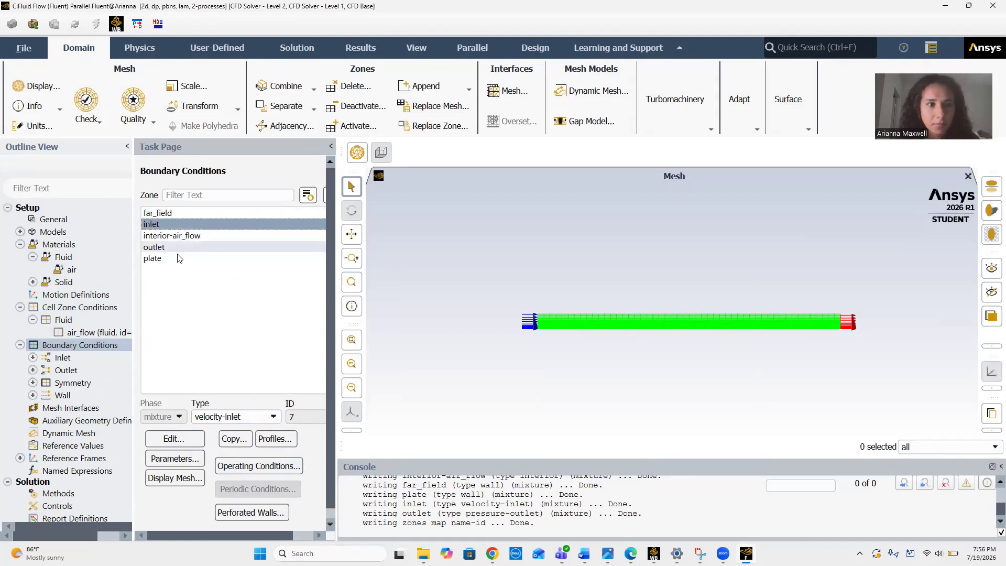
pyautogui.click(164, 224)
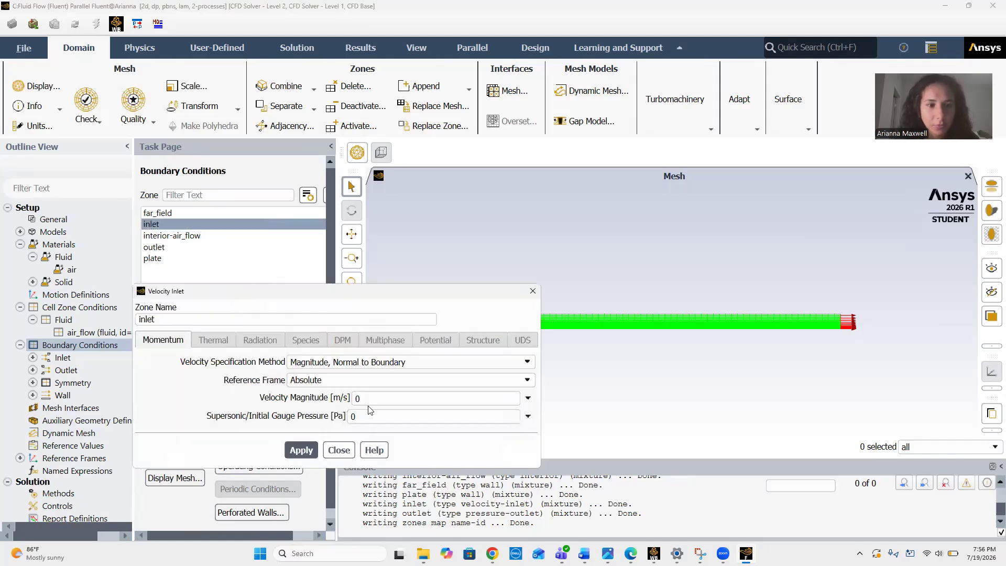
pyautogui.doubleClick(370, 397)
pyautogui.write('2')
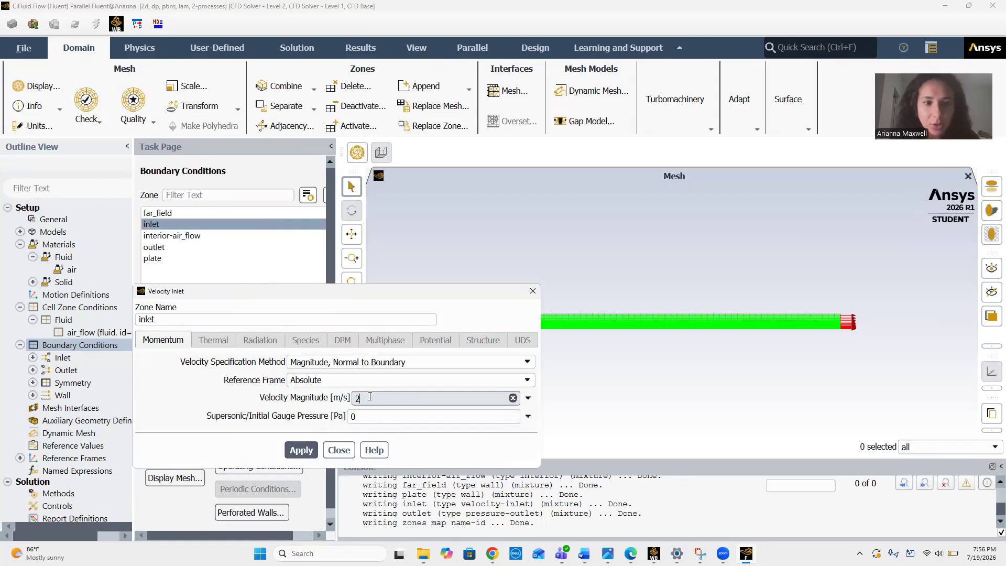
pyautogui.click(308, 451)
pyautogui.click(340, 452)
# Review the interior-air_flow zone's boundary settings and apply them
pyautogui.click(204, 237)
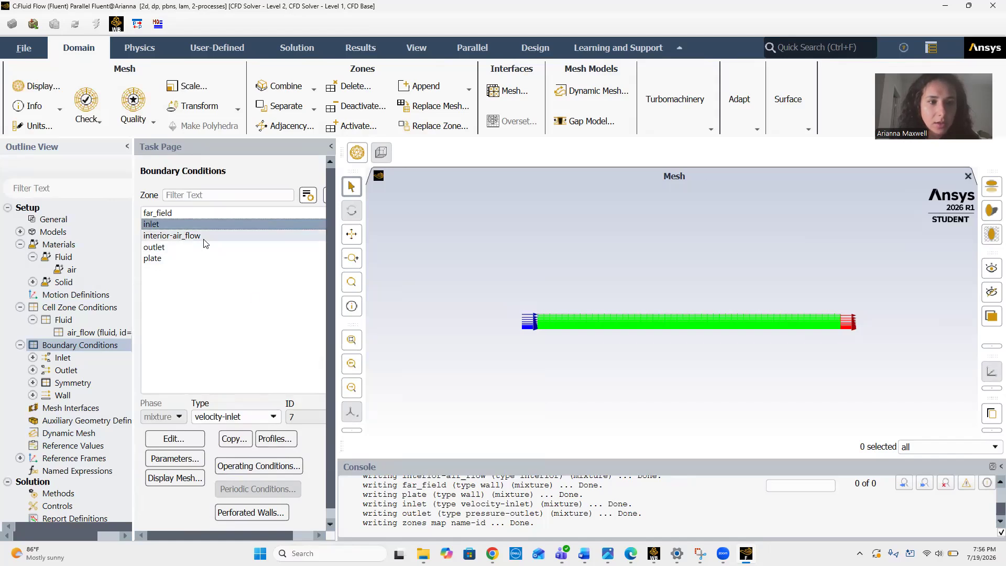
pyautogui.doubleClick(203, 236)
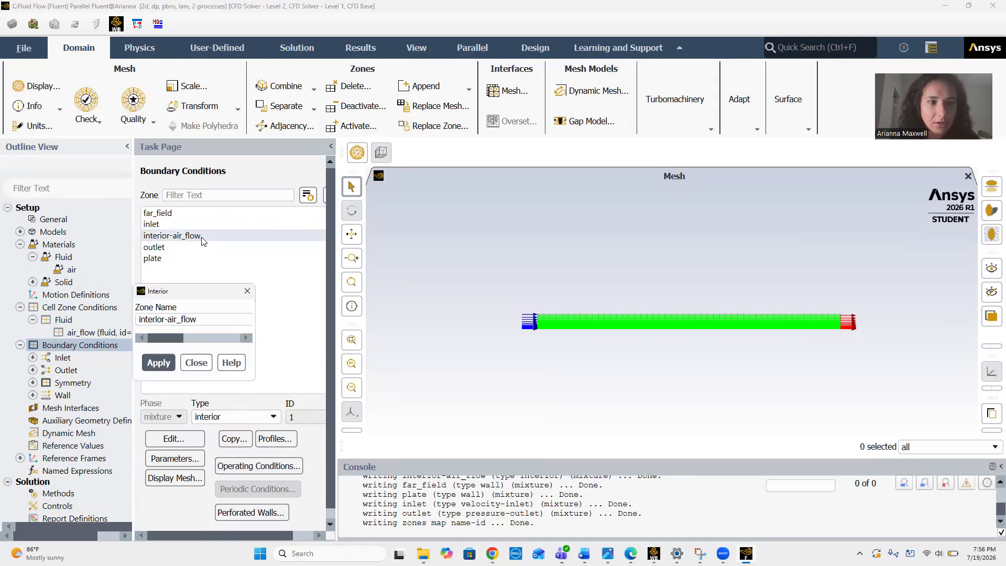
pyautogui.click(248, 349)
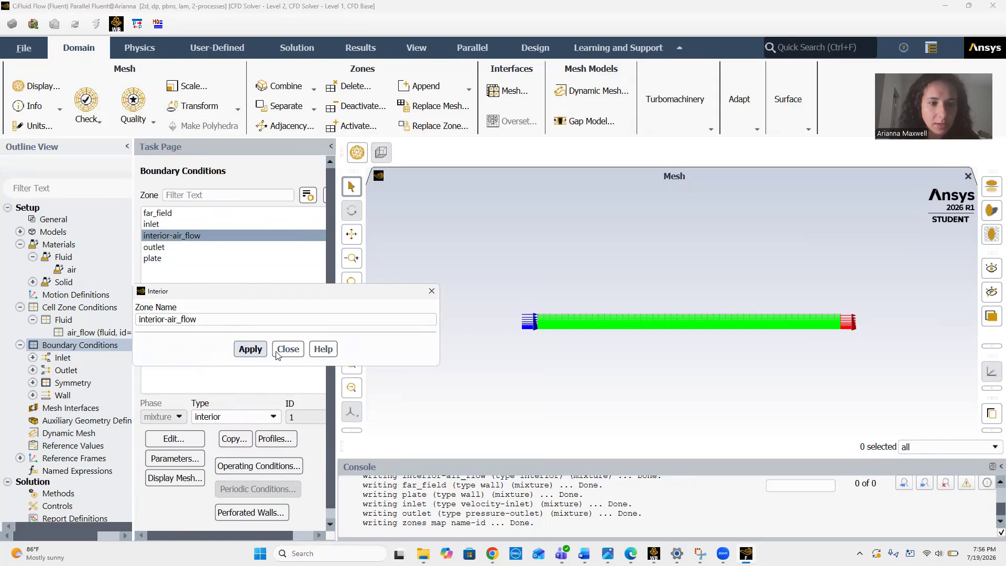
pyautogui.click(288, 349)
# Enable Prevent Reverse Flow on the outlet pressure boundary and apply it
pyautogui.click(161, 249)
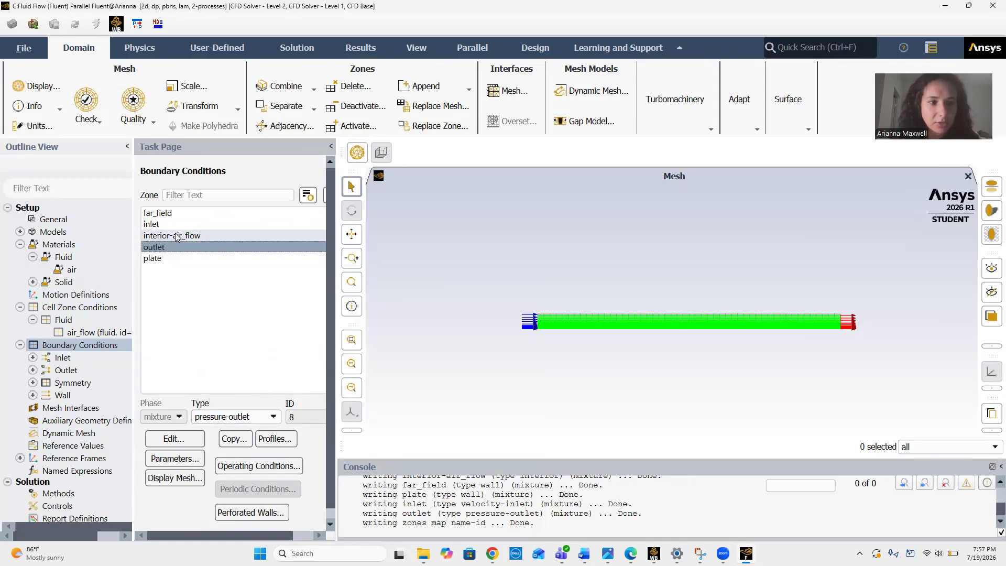
pyautogui.doubleClick(150, 247)
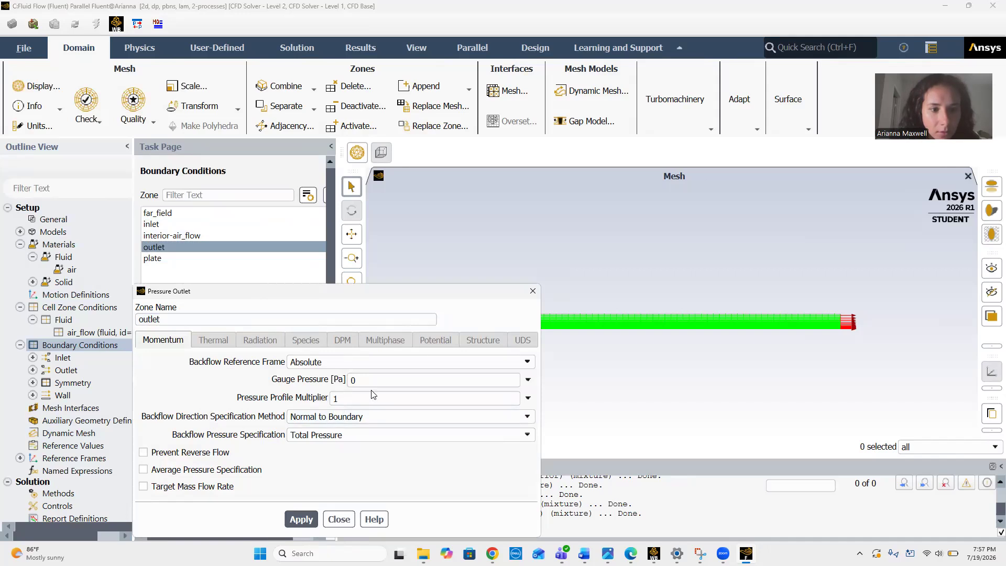
pyautogui.click(144, 454)
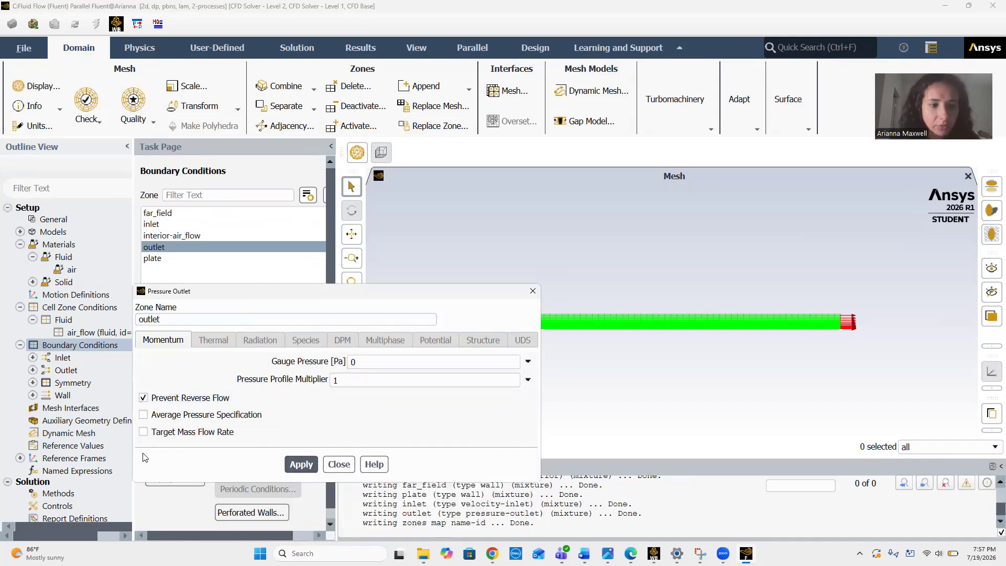
pyautogui.click(295, 465)
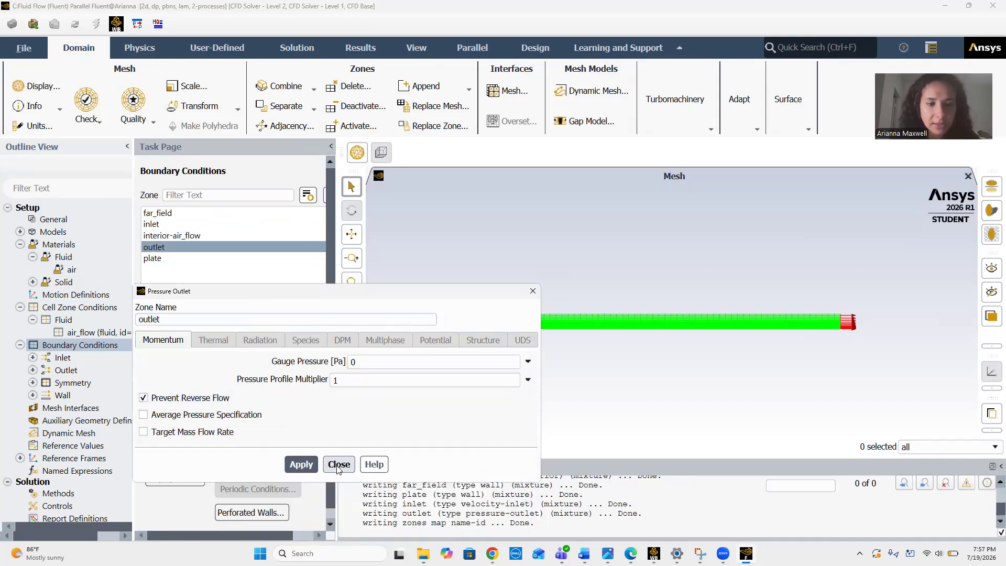
pyautogui.click(339, 465)
# Check the wall motion and shear condition of the plate boundary
pyautogui.click(162, 260)
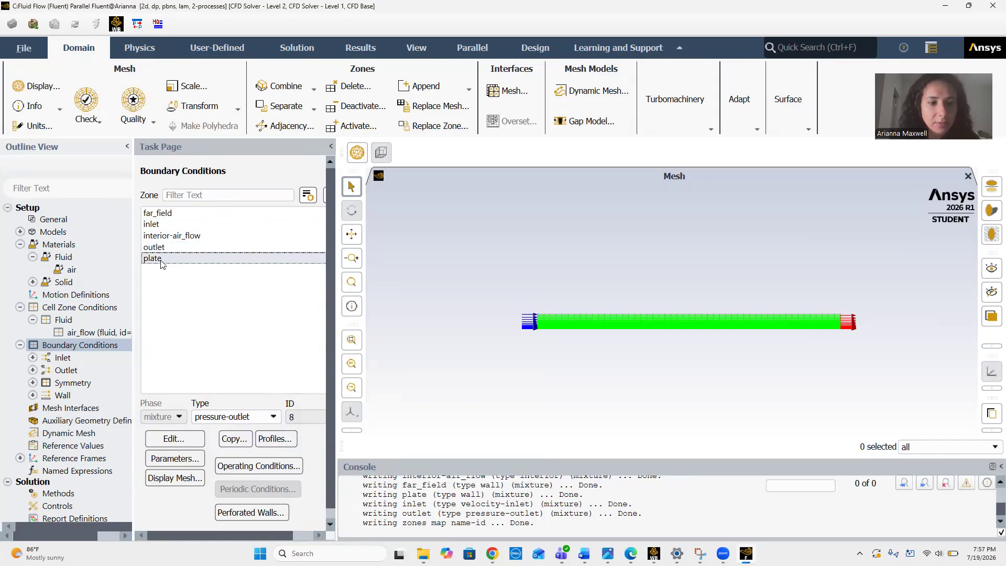
pyautogui.doubleClick(162, 261)
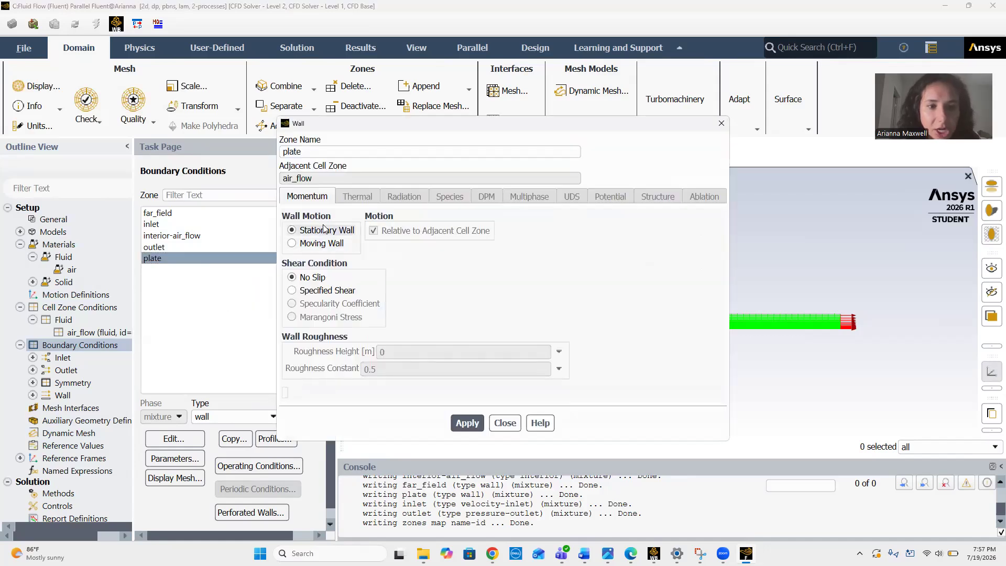
pyautogui.click(505, 423)
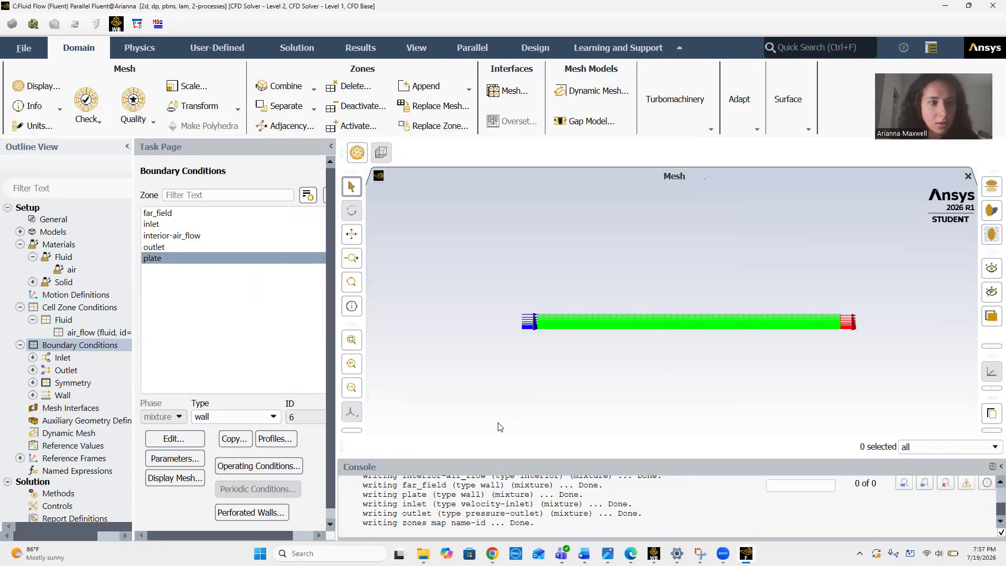
# Check which zones are grouped under the Inlet, Outlet, Symmetry and Wall boundary conditions, then collapse the boundary conditions list
pyautogui.click(33, 358)
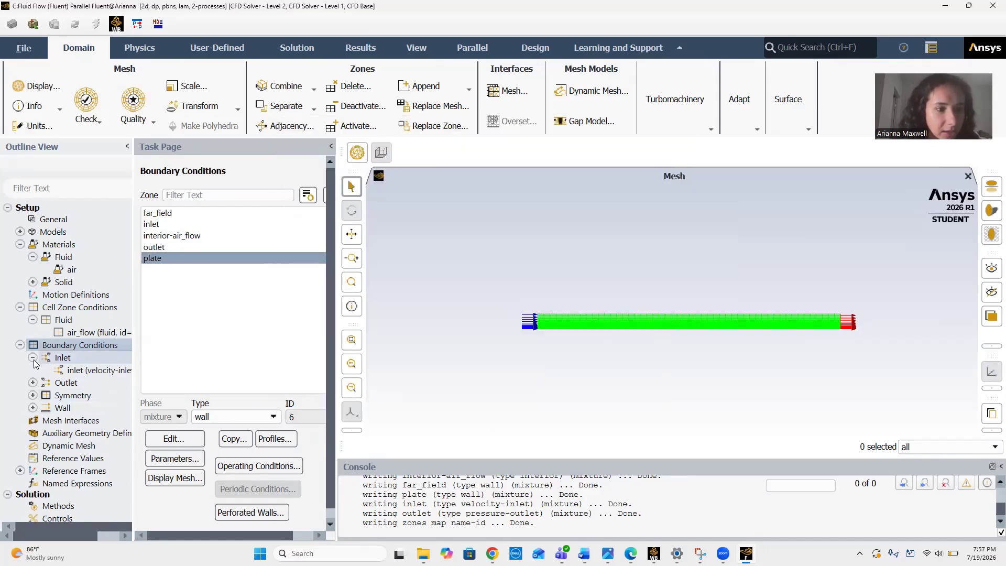
pyautogui.click(32, 357)
pyautogui.click(32, 370)
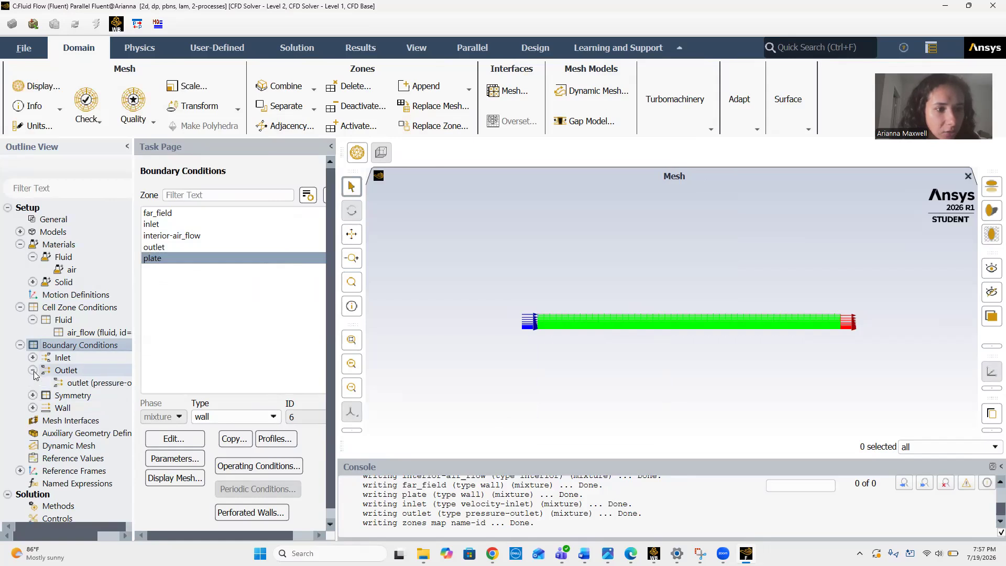
pyautogui.click(33, 370)
pyautogui.click(32, 383)
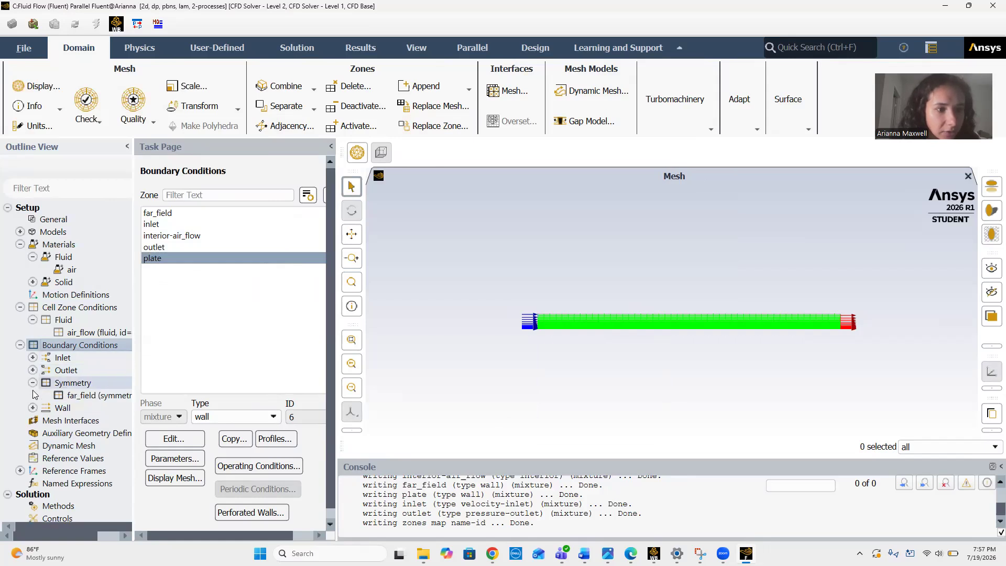
pyautogui.click(33, 383)
pyautogui.click(32, 396)
pyautogui.click(33, 395)
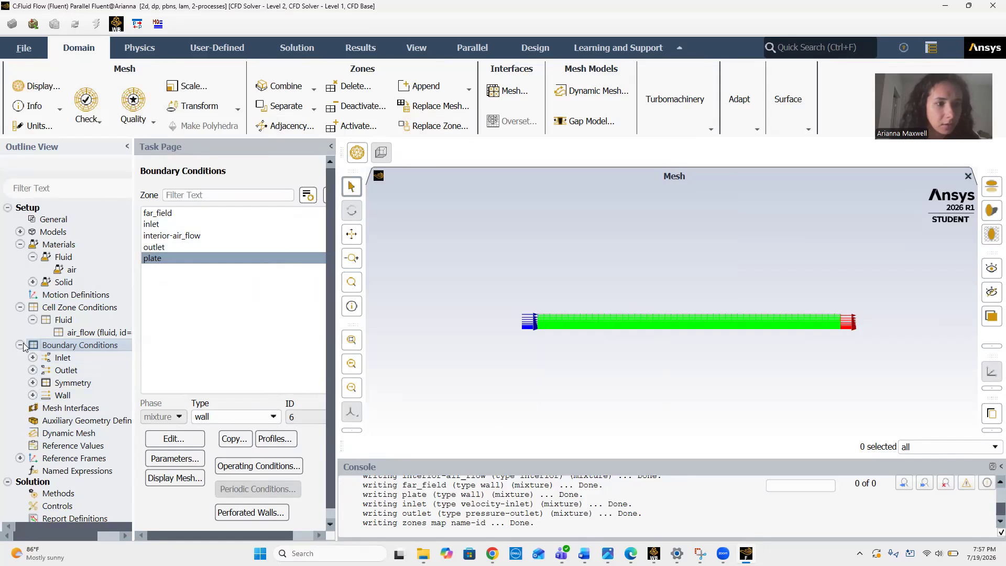
pyautogui.click(20, 345)
pyautogui.scroll(-1, 74, 395)
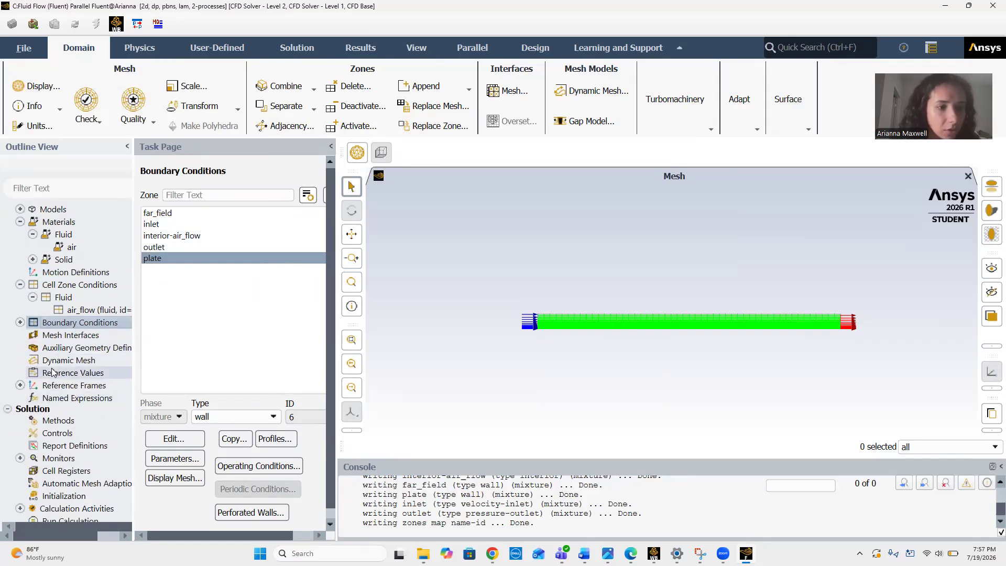
# Compute the reference values from the inlet and set the reference zone to air_flow
pyautogui.click(52, 372)
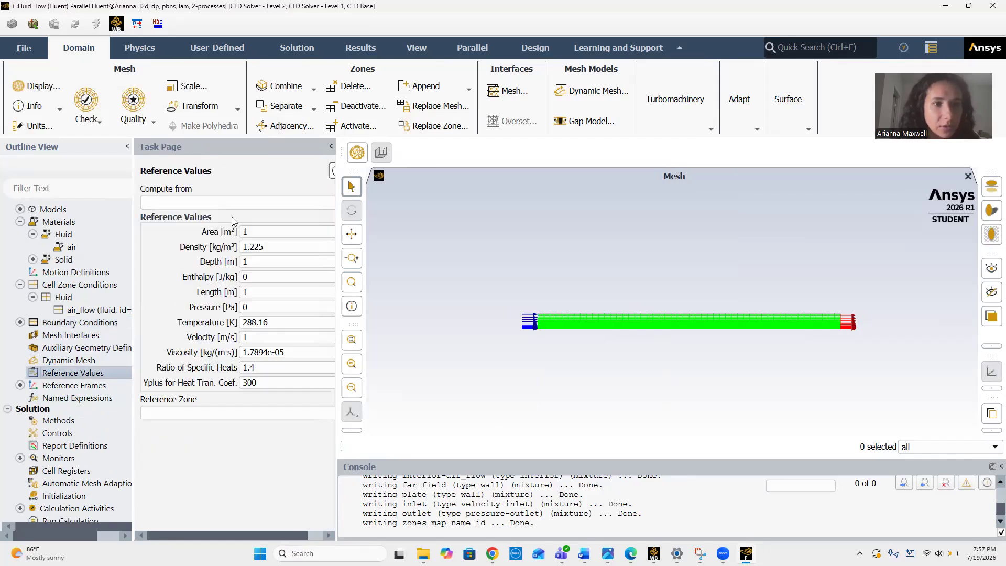
pyautogui.click(249, 203)
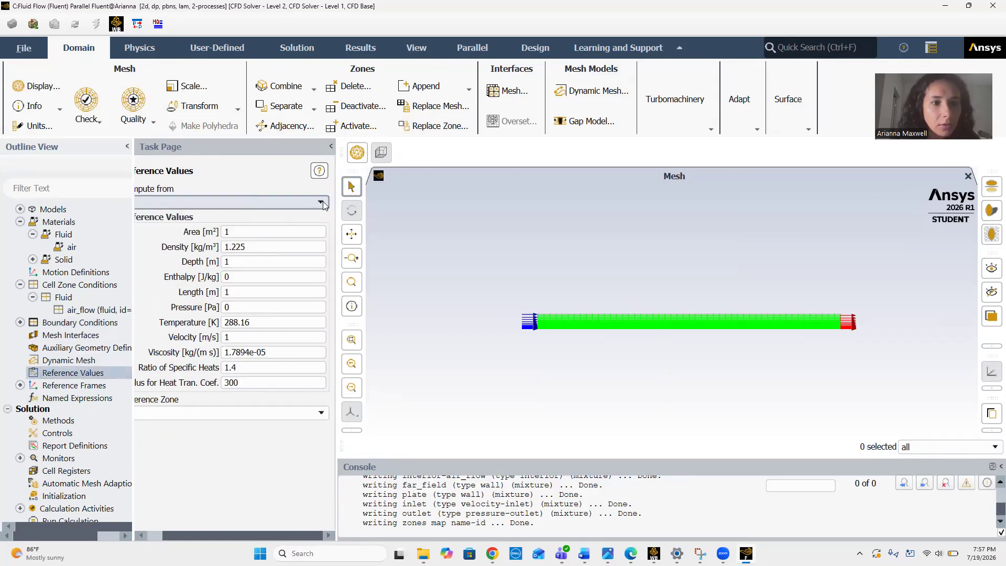
pyautogui.click(322, 203)
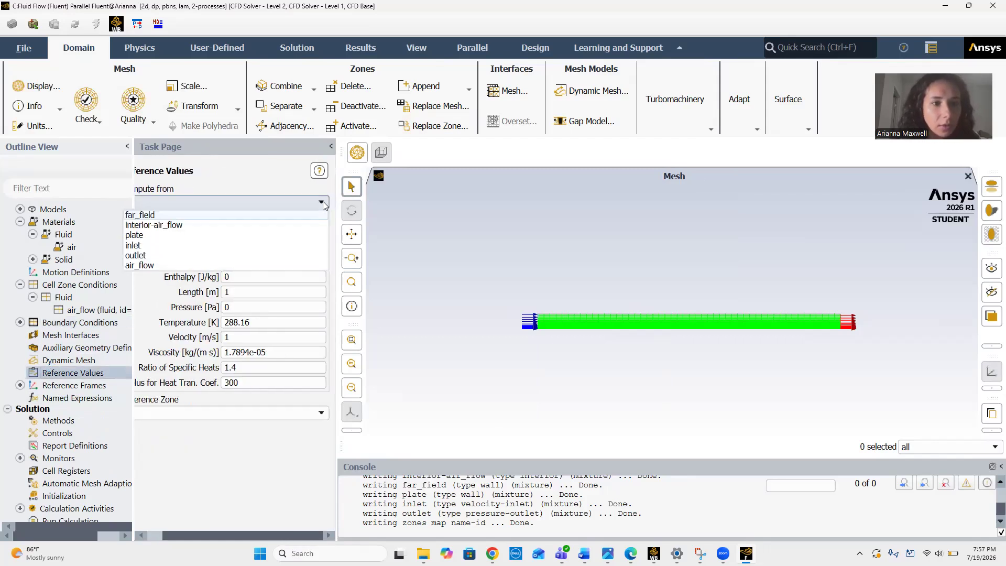
pyautogui.click(199, 247)
pyautogui.click(243, 414)
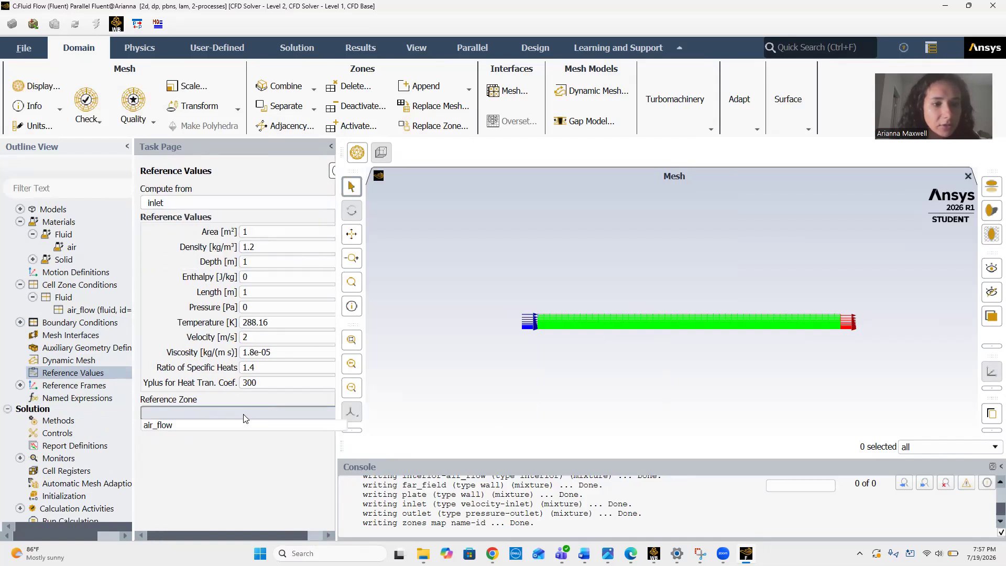
pyautogui.click(222, 436)
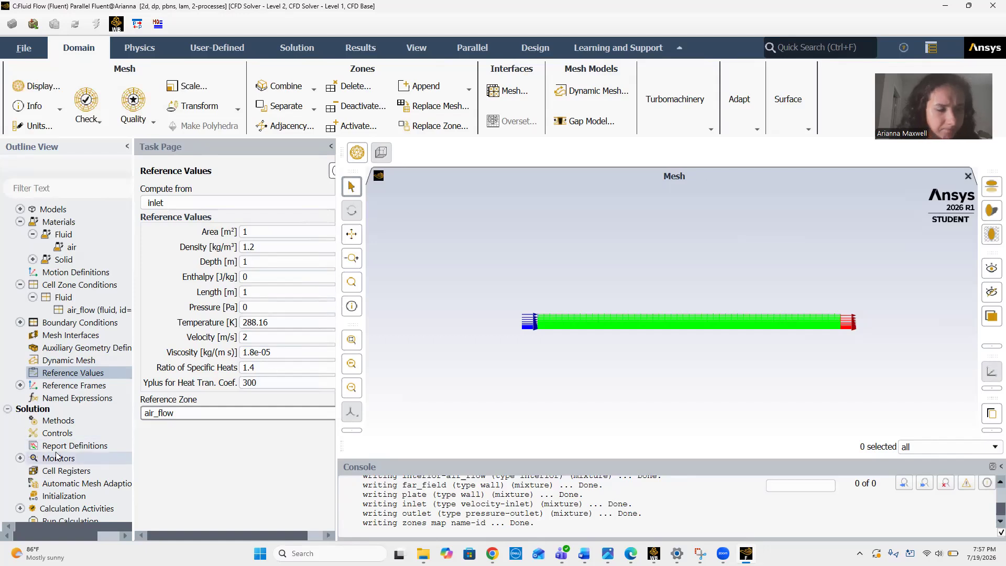
# Set the pressure-velocity coupling scheme to SIMPLE, and check the under-relaxation factors in the solution controls
pyautogui.scroll(-2, 56, 456)
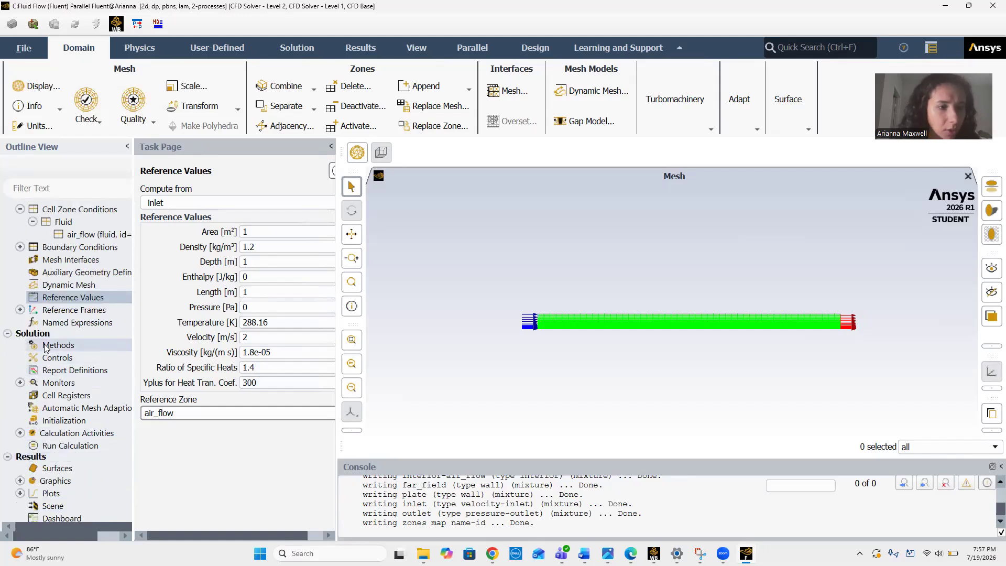
pyautogui.click(46, 346)
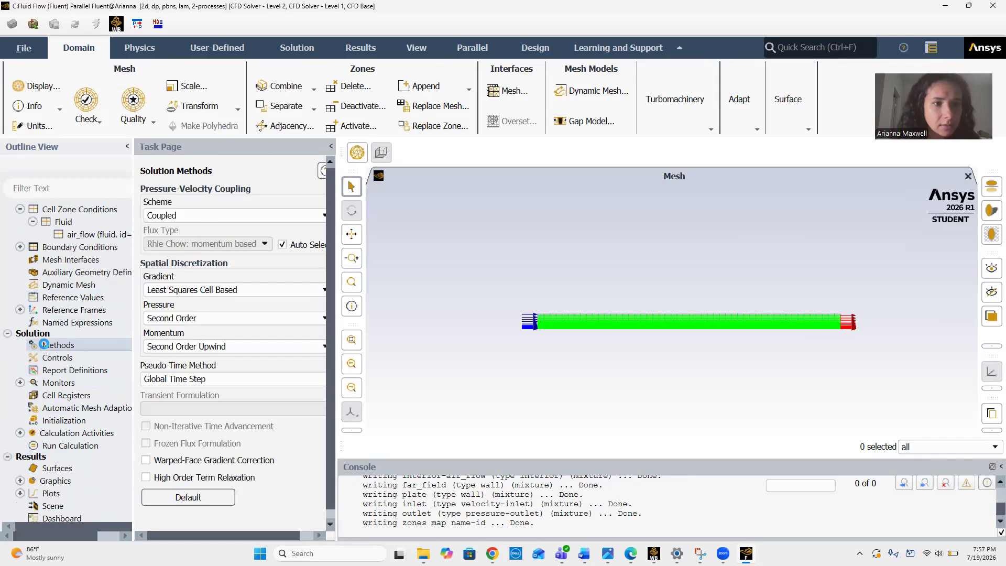
pyautogui.click(237, 213)
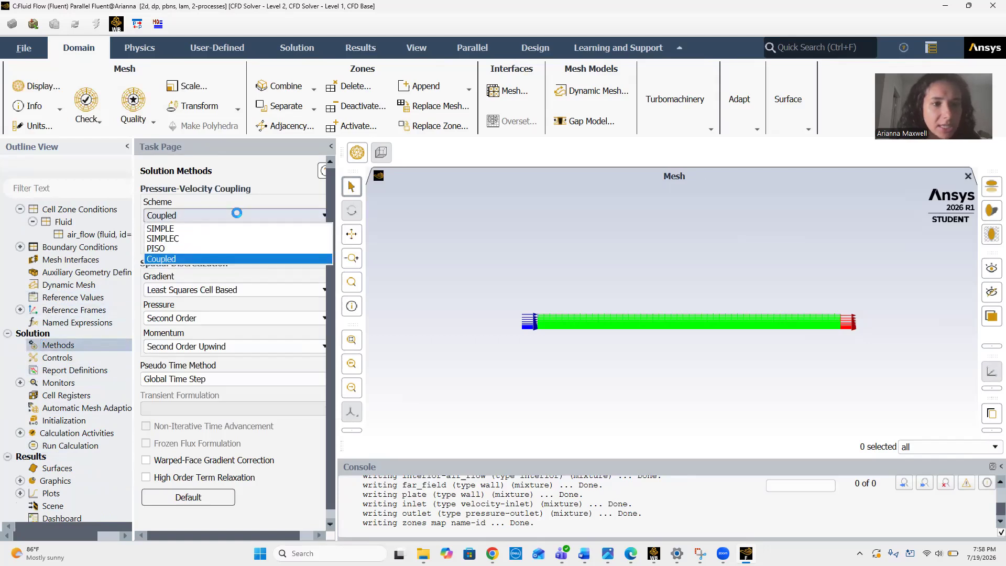
pyautogui.click(185, 228)
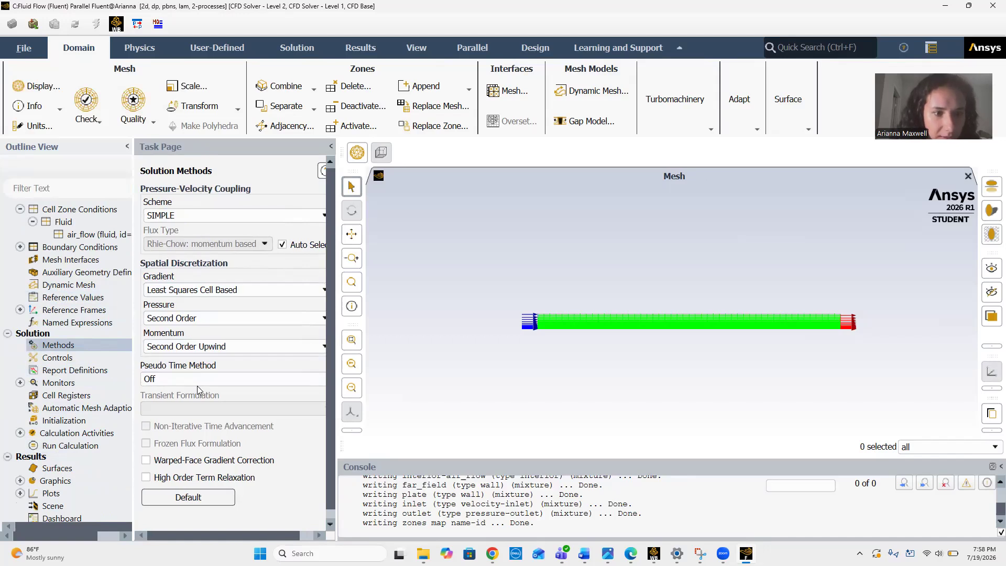
pyautogui.click(72, 361)
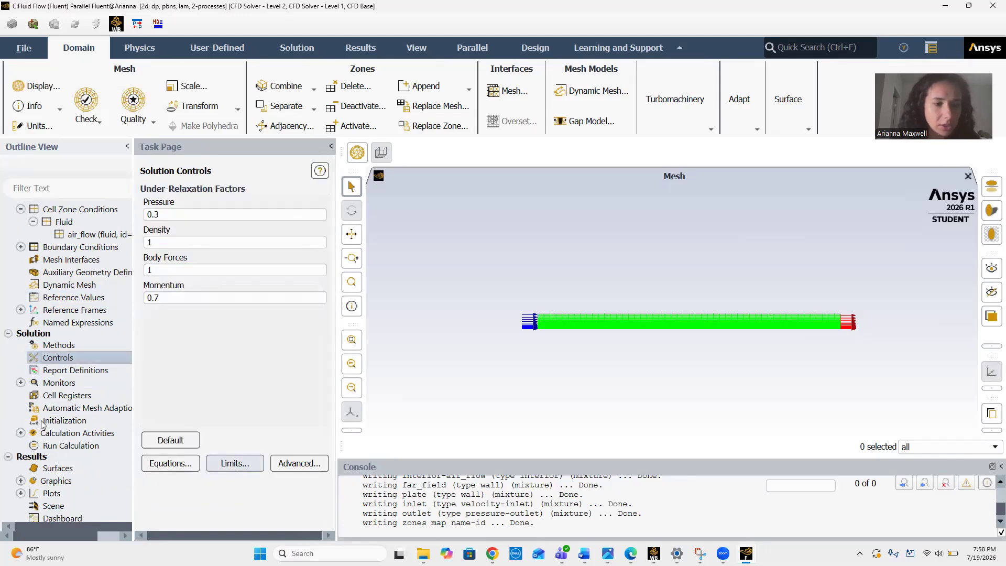
# In the residual monitors, set the absolute criterion for continuity to 1e-05 and open the x-velocity criterion for editing
pyautogui.click(20, 383)
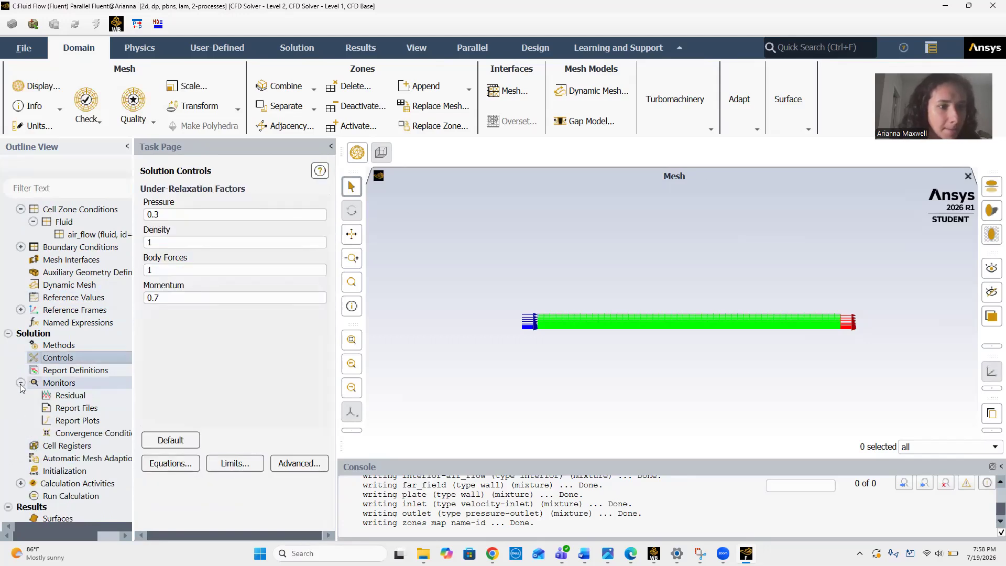
pyautogui.doubleClick(66, 395)
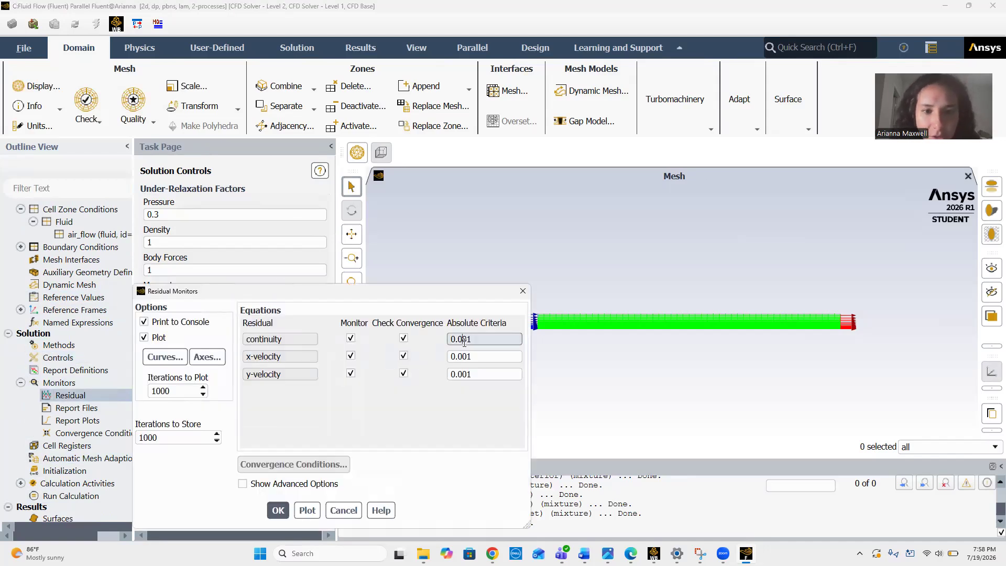
pyautogui.click(462, 356)
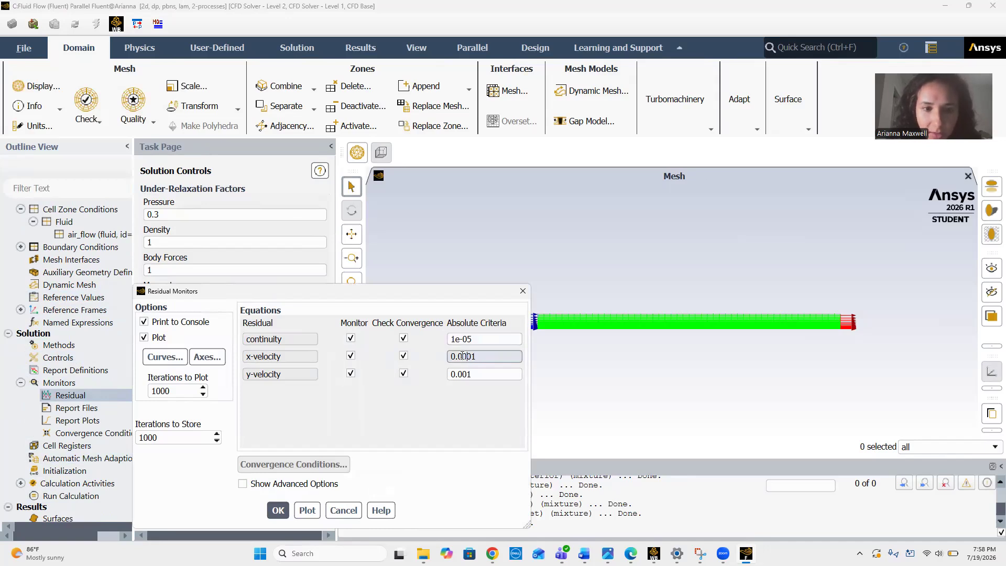
# Set the absolute convergence criteria for the x-velocity and y-velocity residuals to 1e-05
pyautogui.click(466, 374)
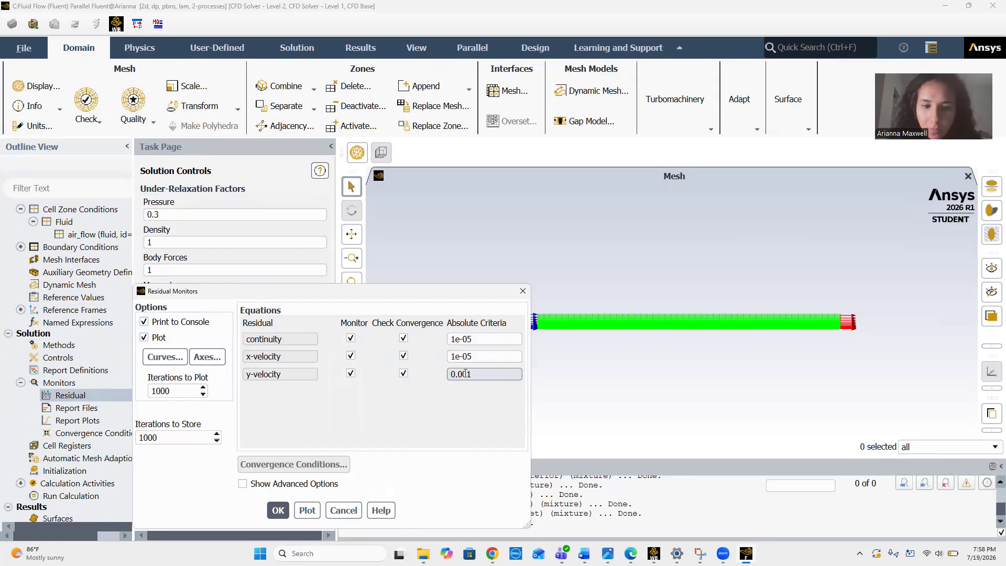
pyautogui.click(414, 427)
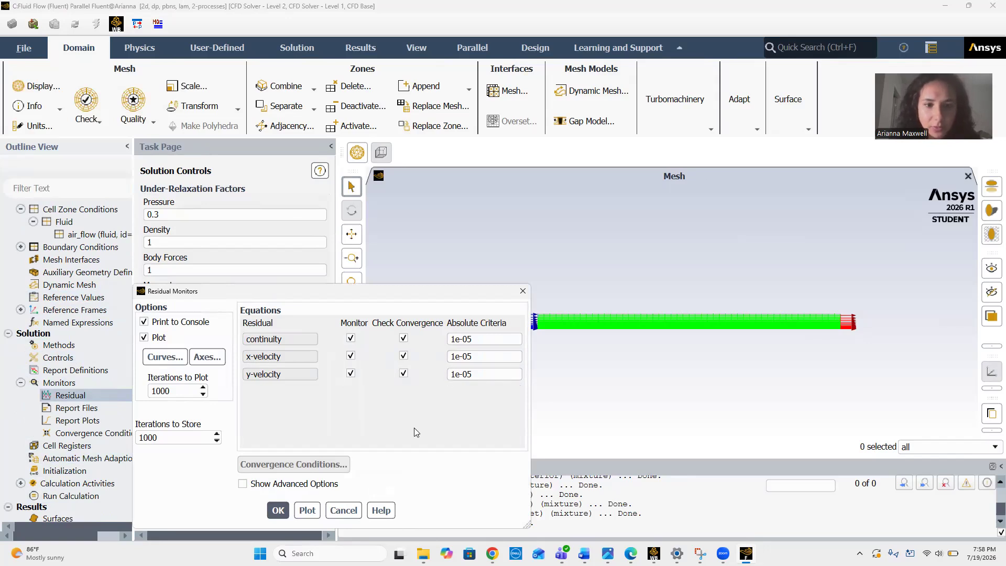
pyautogui.click(277, 510)
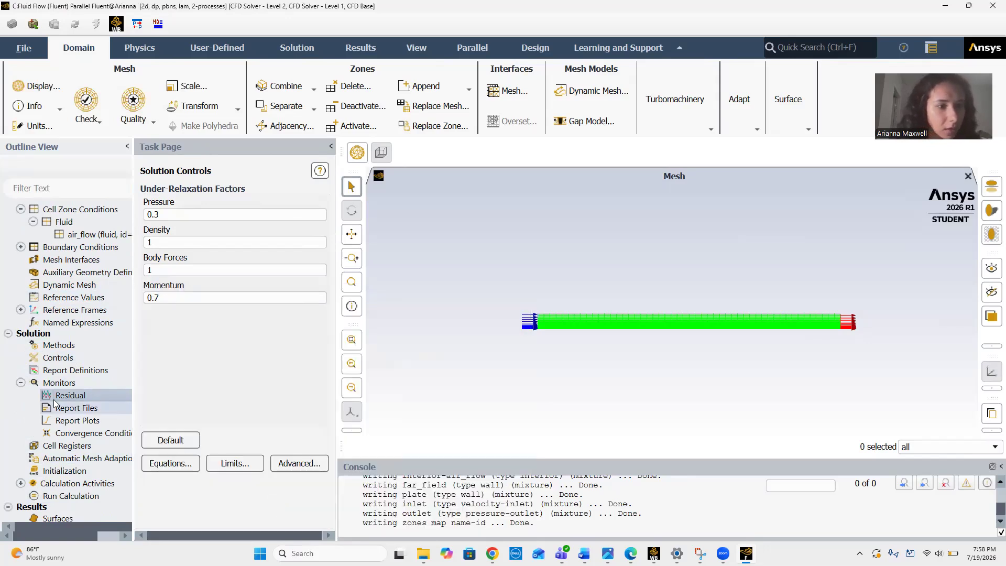
# Initialize the solution with Standard Initialization computed from the inlet, using a Y velocity of 0 m/s
pyautogui.scroll(-2, 40, 401)
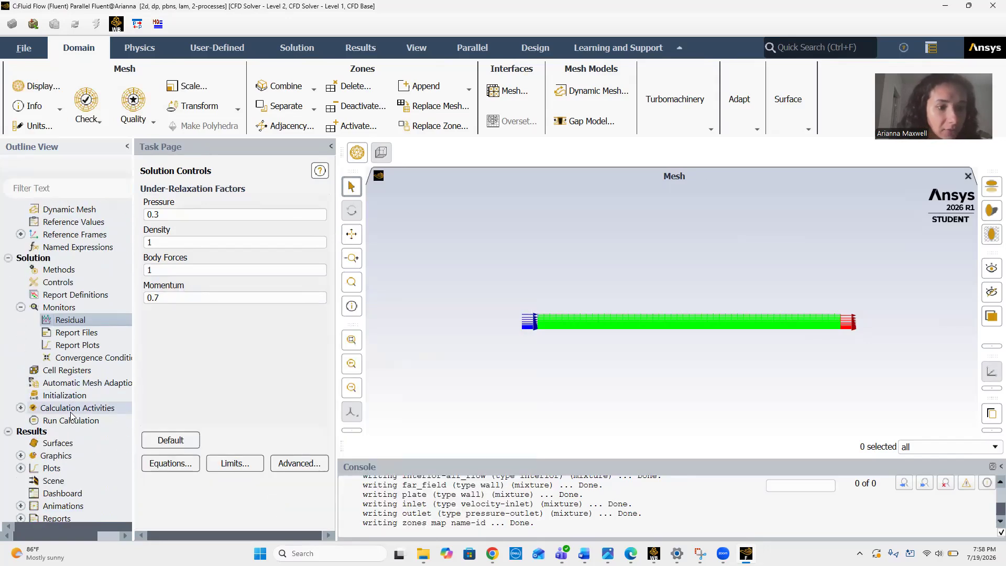
pyautogui.click(42, 397)
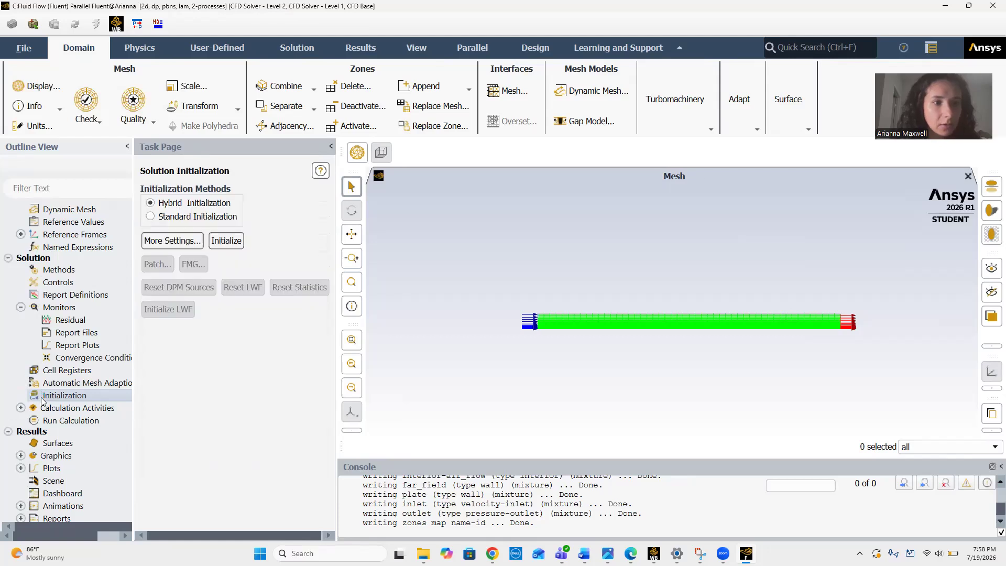
pyautogui.click(151, 217)
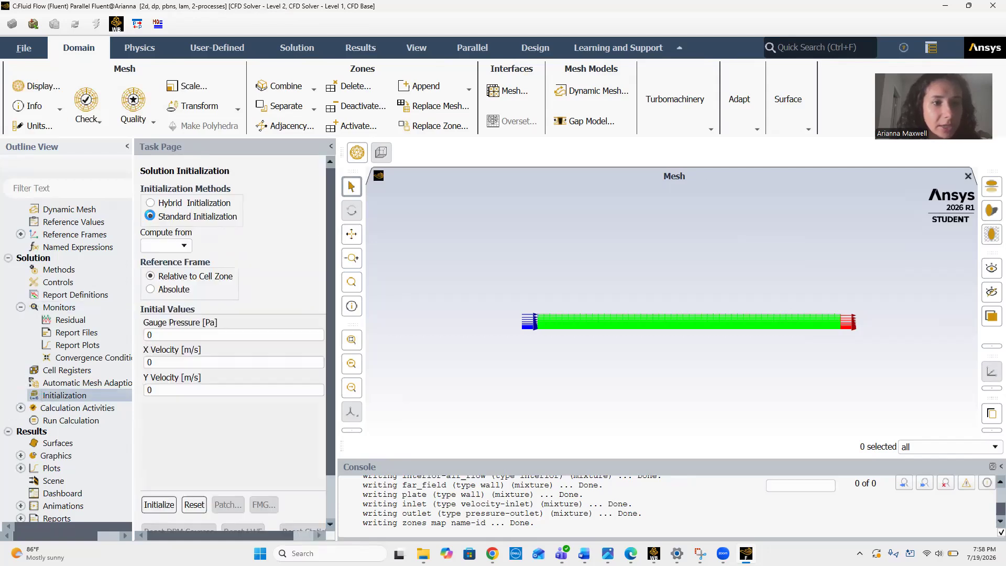
pyautogui.click(166, 245)
pyautogui.click(167, 278)
pyautogui.click(179, 394)
pyautogui.press('BackSpace')
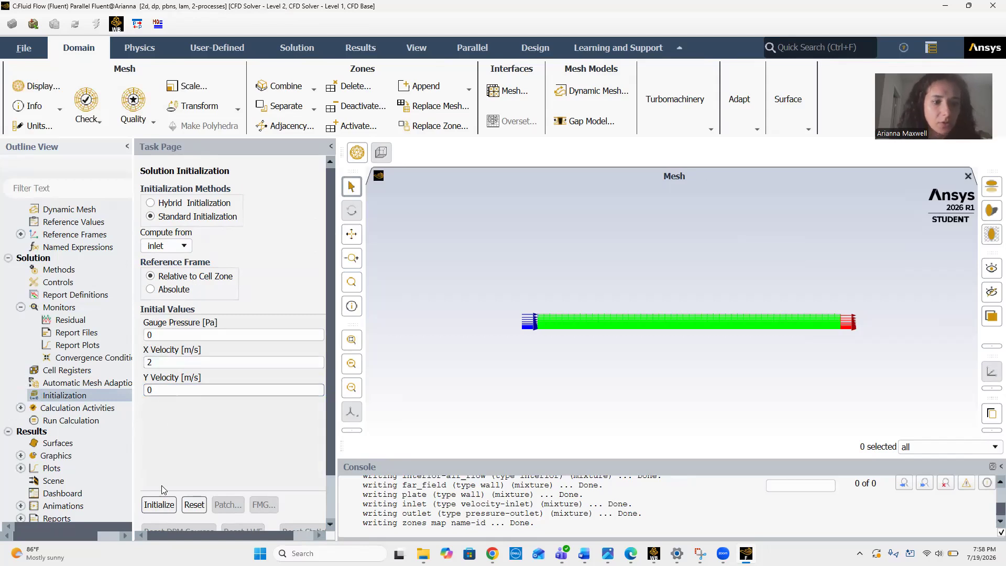
pyautogui.click(158, 504)
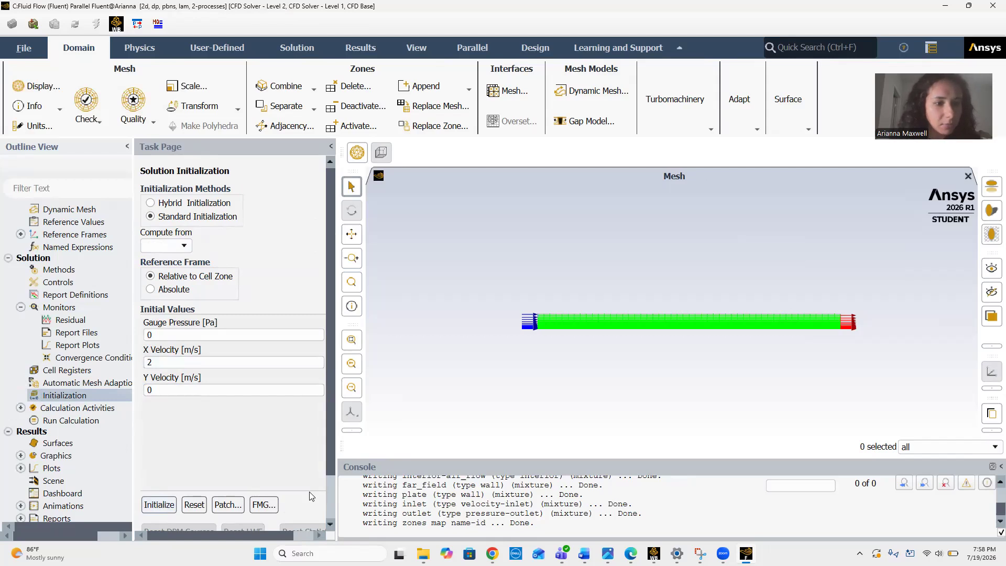
# Recompute the initial values from the inlet, set the Y velocity to 0 m/s and initialize the solution again
pyautogui.click(183, 246)
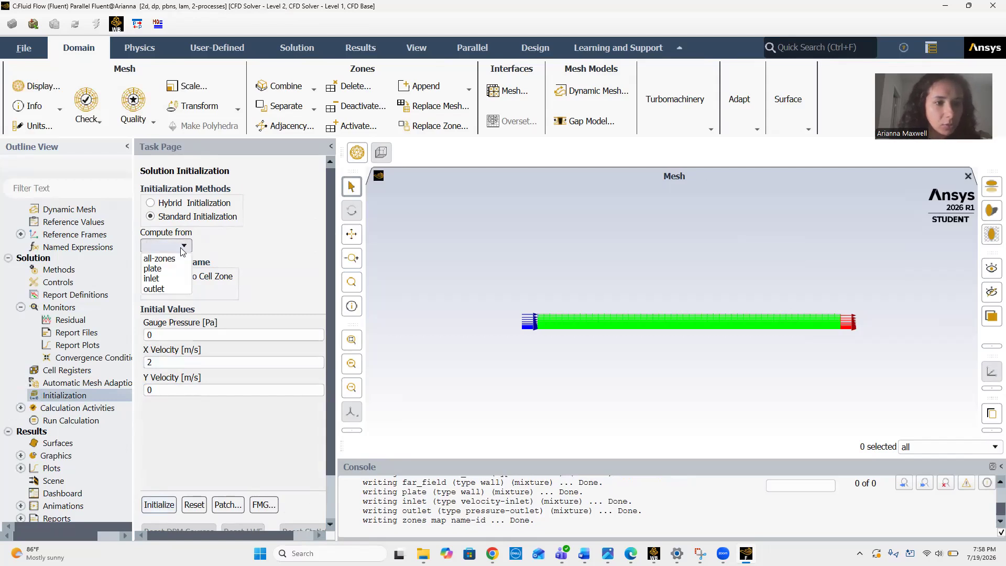
pyautogui.click(171, 278)
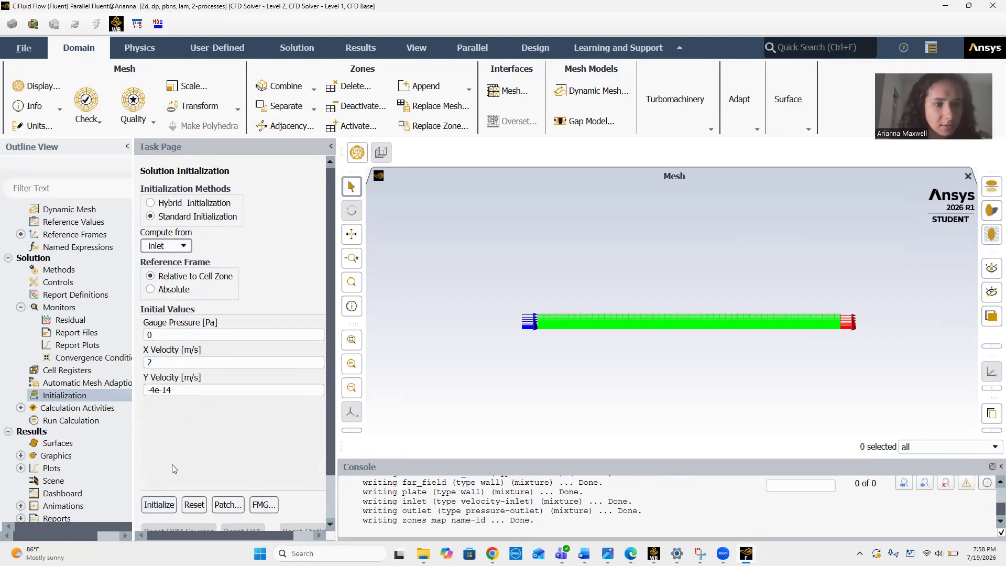
pyautogui.click(182, 392)
pyautogui.press('BackSpace')
pyautogui.press('BackSpace')
pyautogui.press('BackSpace')
pyautogui.press('BackSpace')
pyautogui.press('BackSpace')
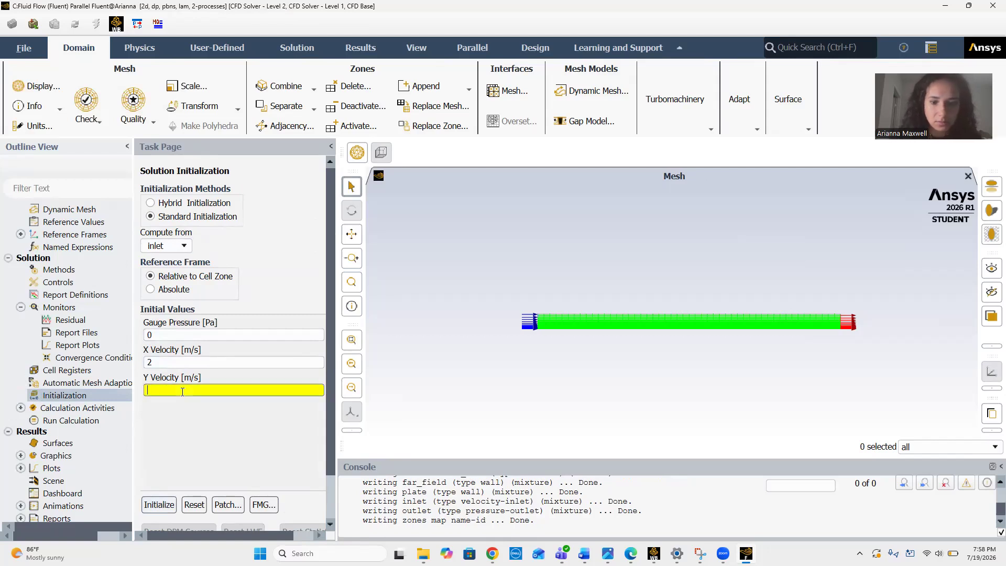
pyautogui.click(177, 422)
pyautogui.click(162, 505)
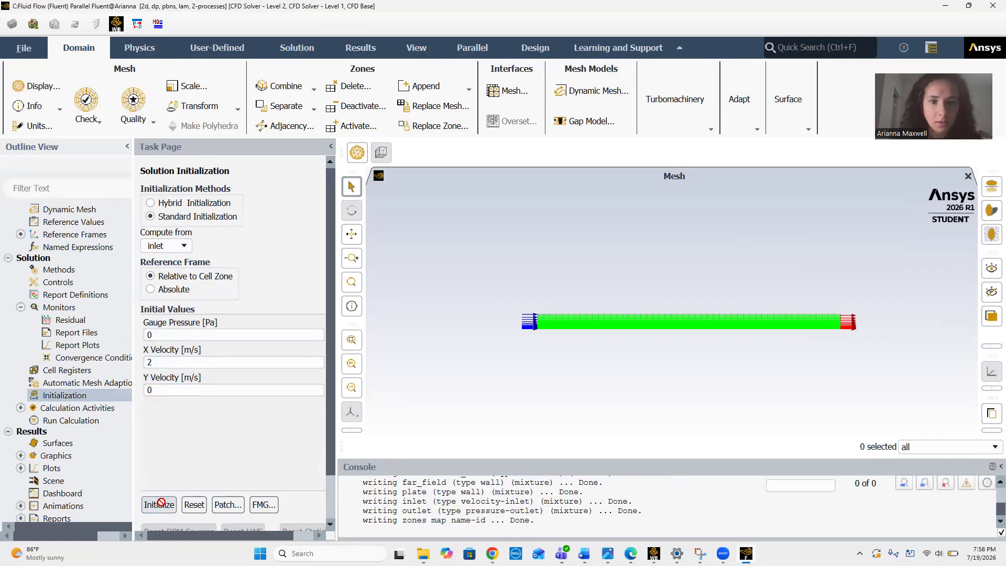
pyautogui.click(555, 297)
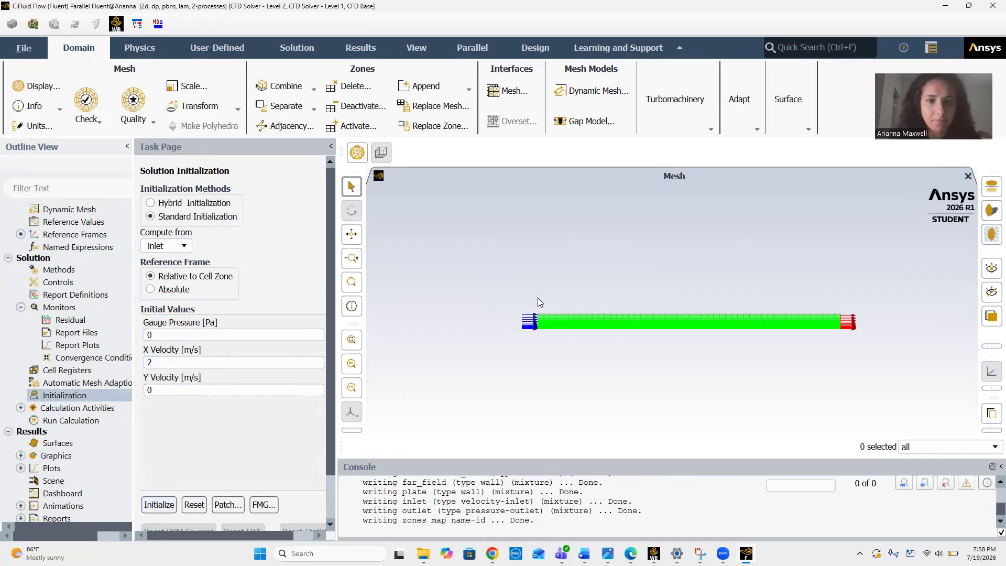
# Run the calculation with the number of iterations set to 10000
pyautogui.click(61, 420)
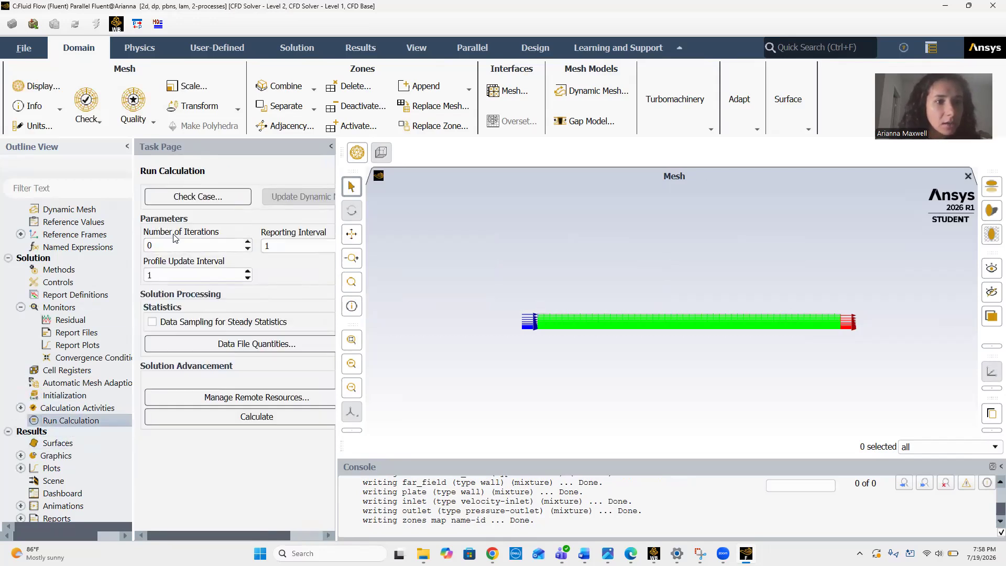
pyautogui.press('BackSpace')
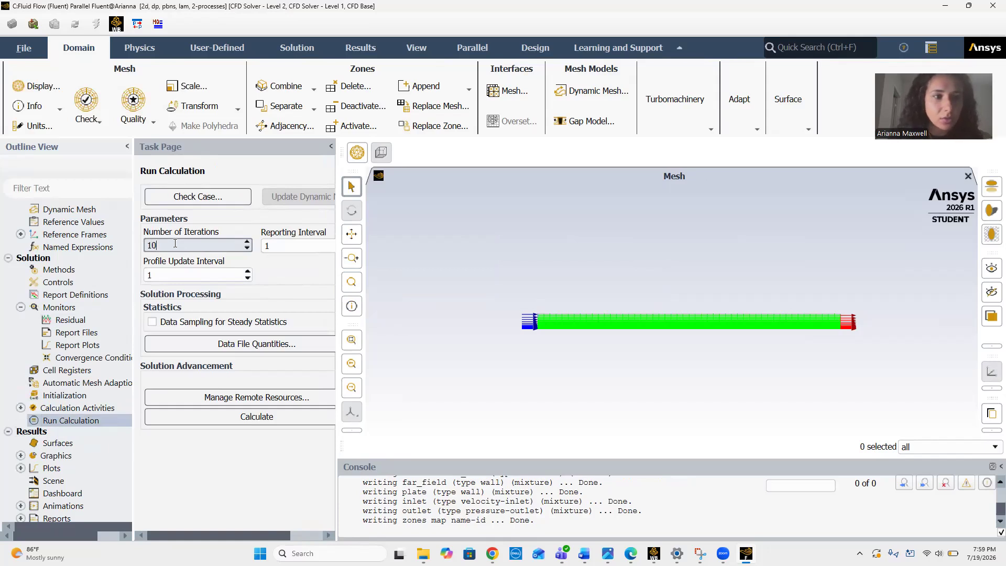
pyautogui.write('10000')
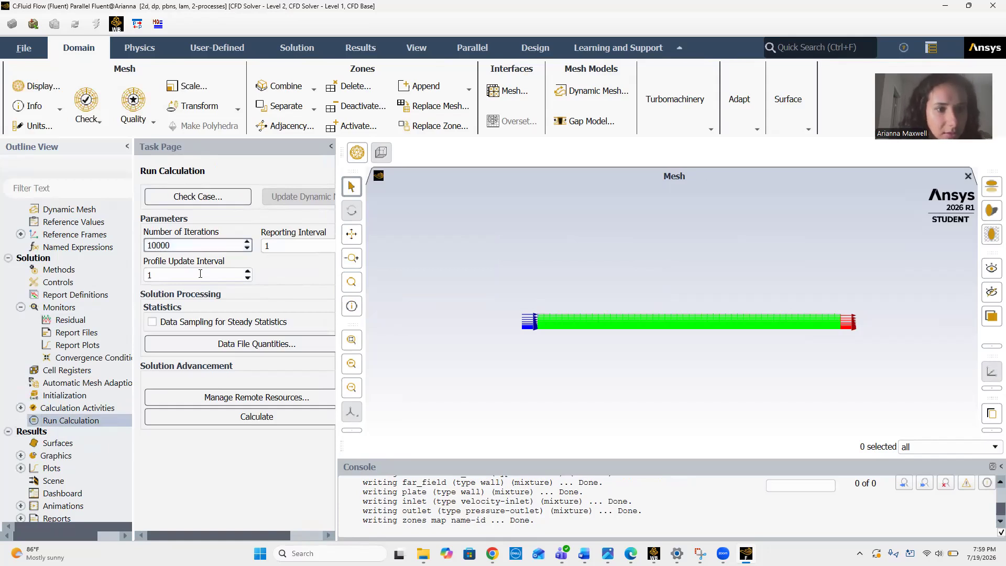
pyautogui.click(235, 419)
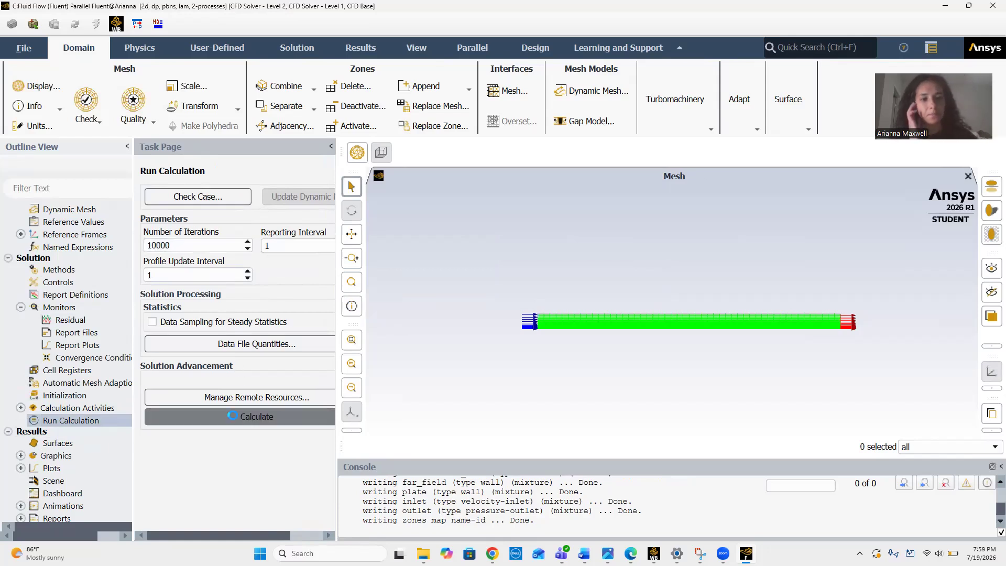
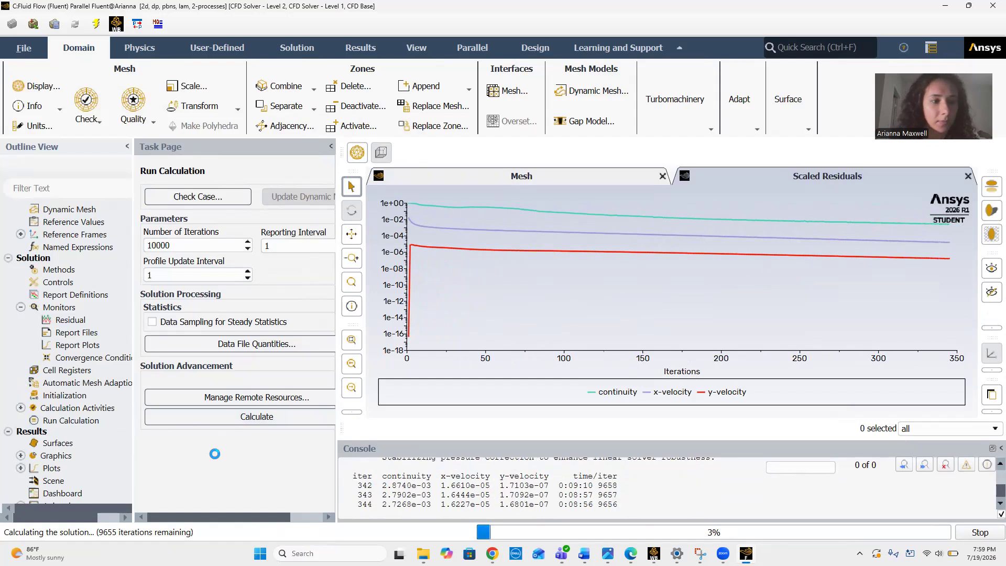
pyautogui.scroll(-2, 79, 442)
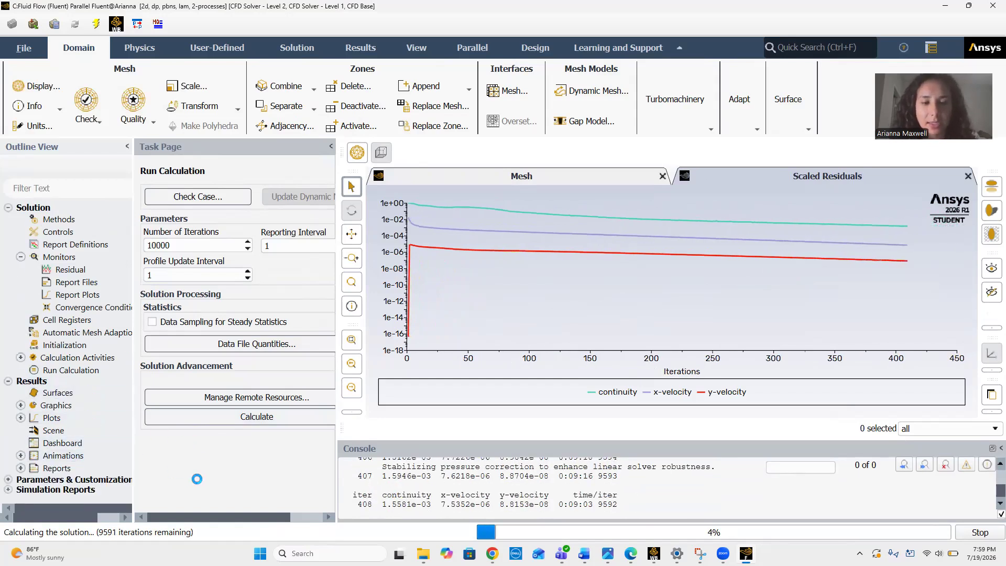
# Review the flat plate assignment's requirements in Chrome, and return to Fluent to dismiss the calculation message
pyautogui.click(493, 554)
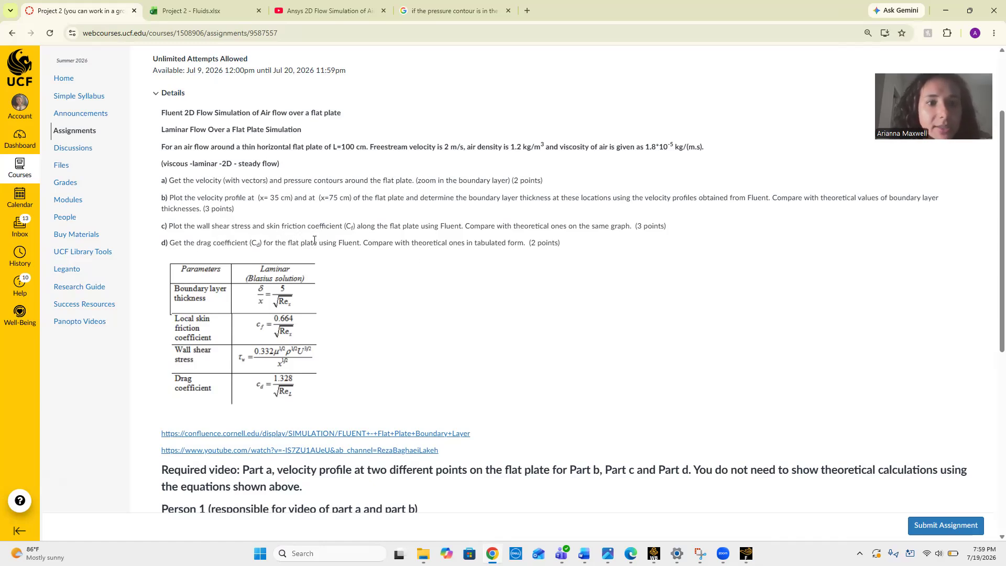
pyautogui.click(949, 9)
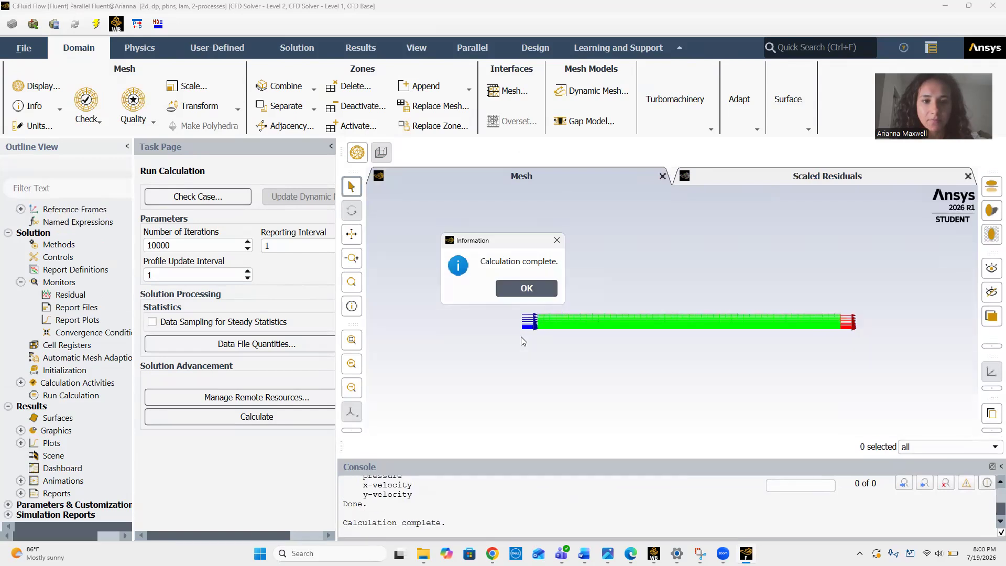
pyautogui.click(525, 289)
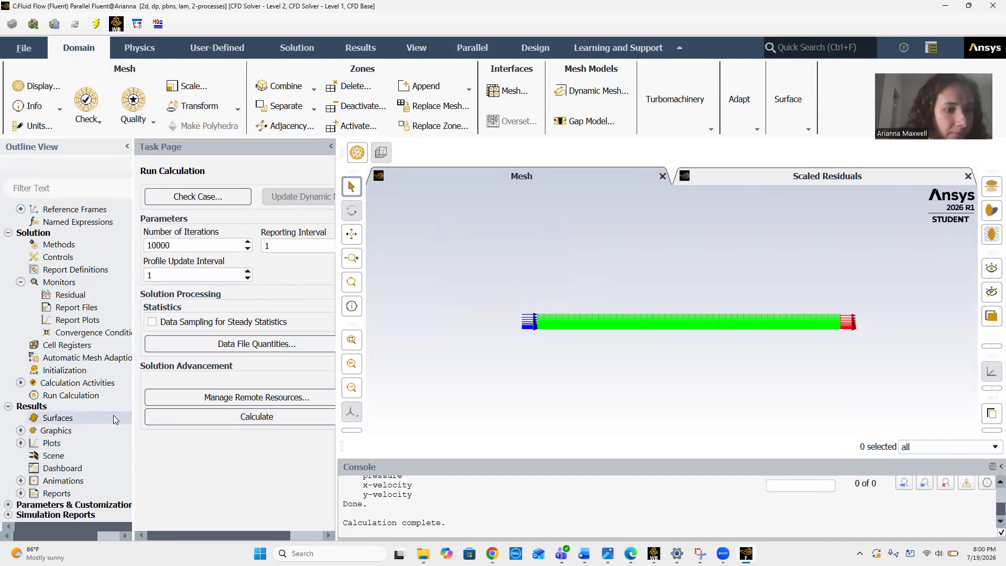
pyautogui.doubleClick(37, 494)
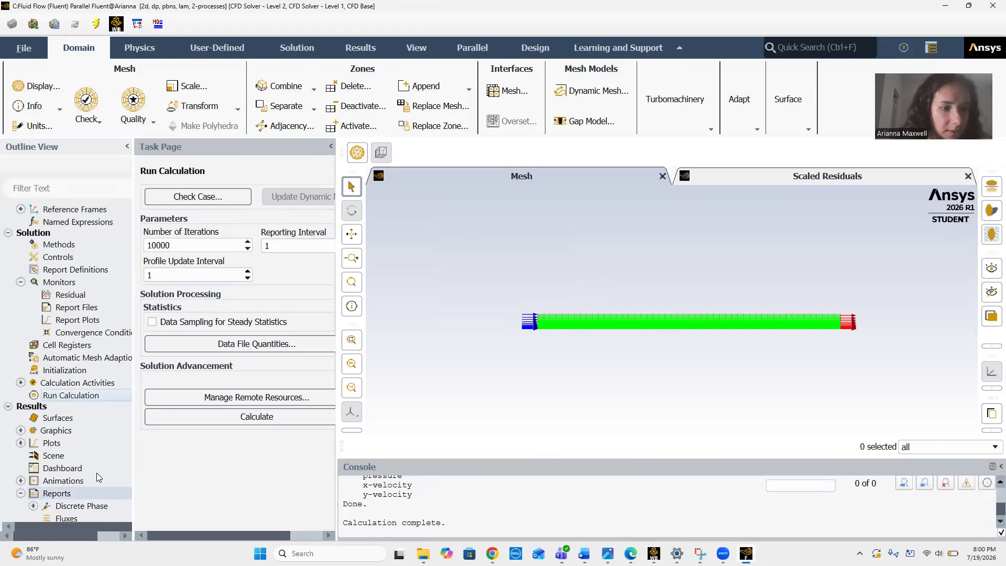
pyautogui.scroll(-2, 97, 473)
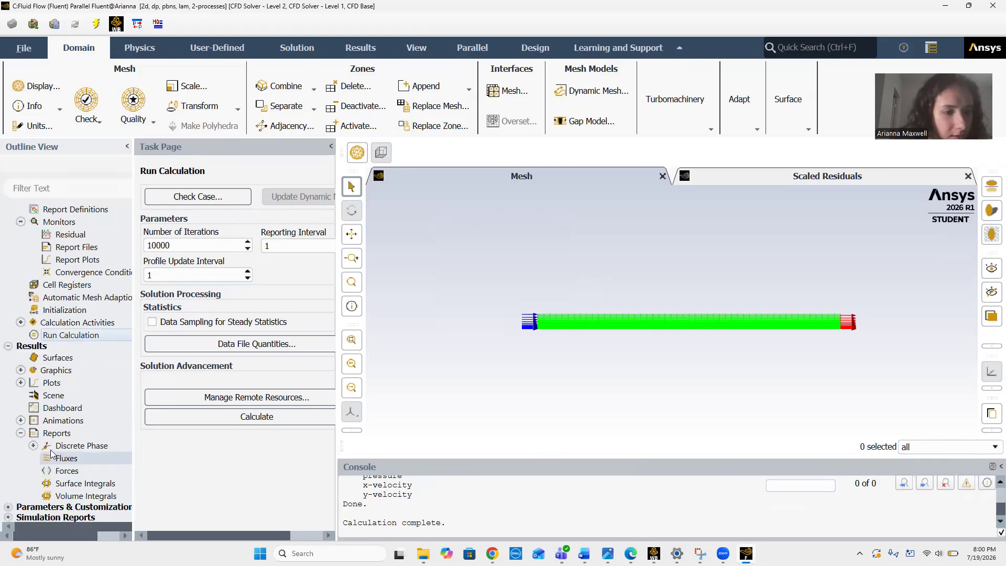
pyautogui.doubleClick(56, 433)
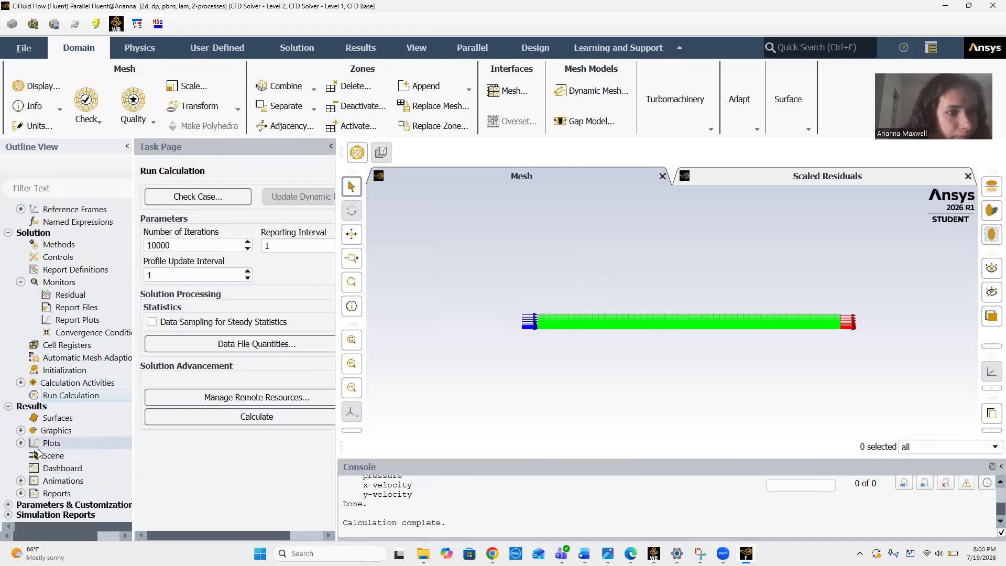
pyautogui.click(20, 444)
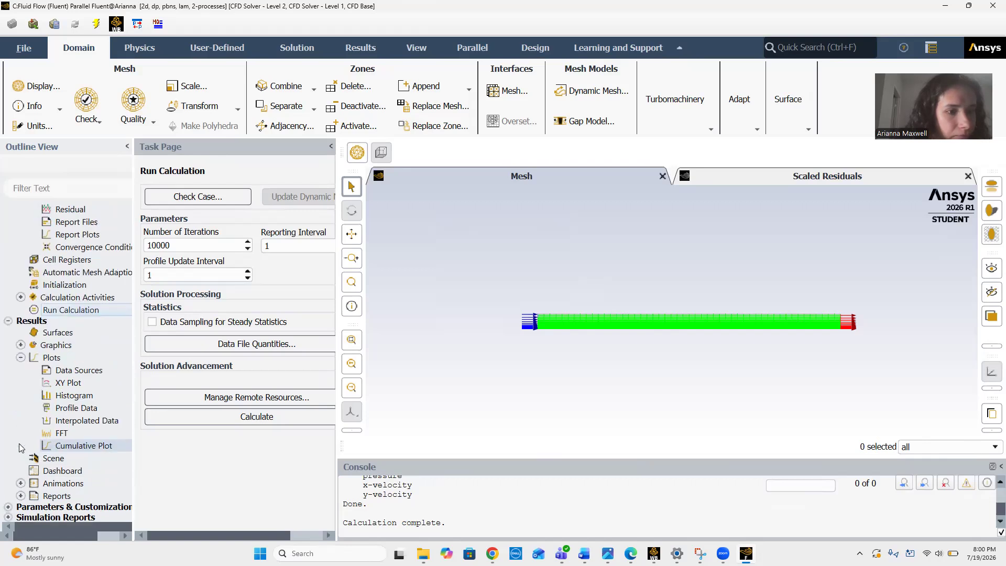
pyautogui.click(21, 358)
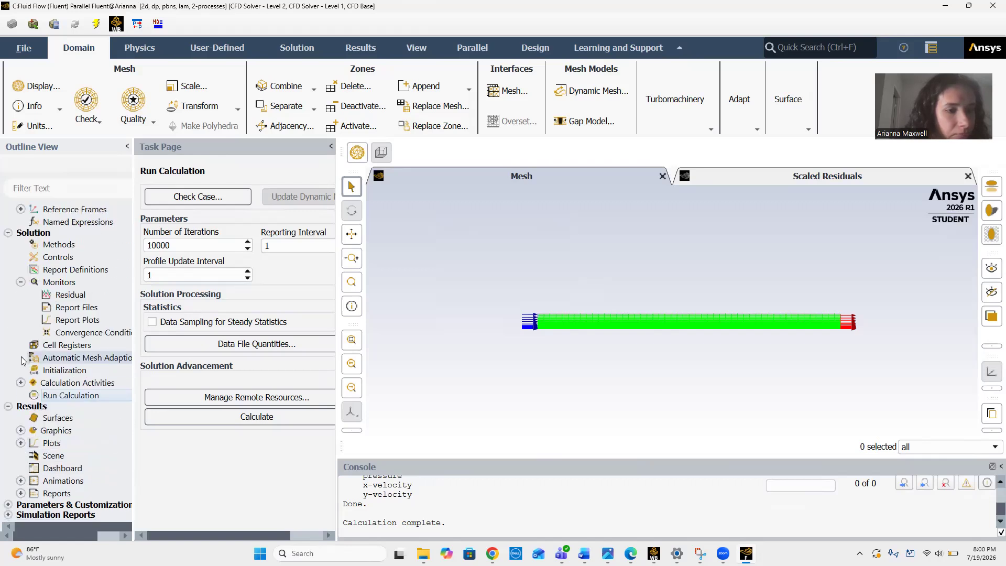
pyautogui.click(21, 493)
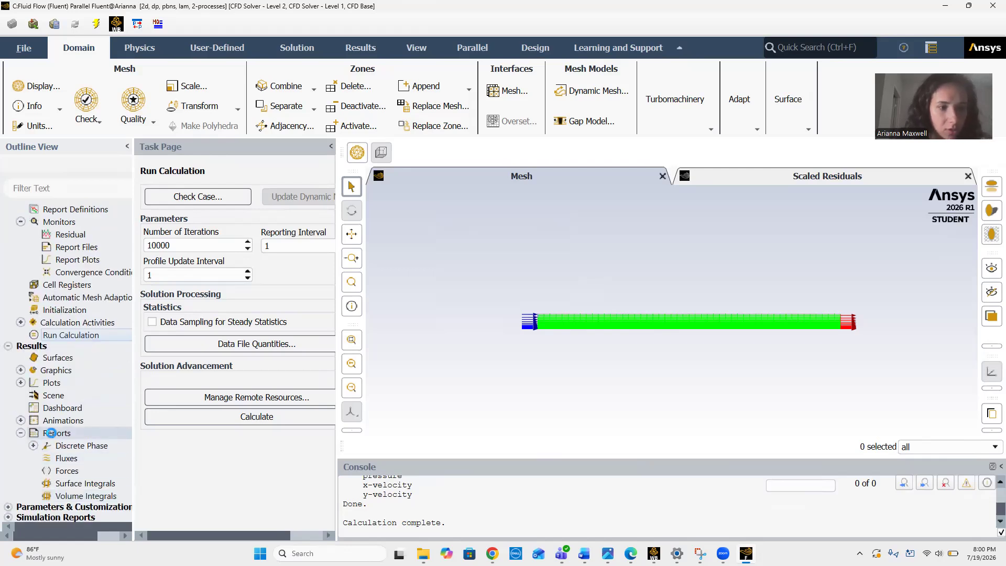
pyautogui.rightClick(62, 437)
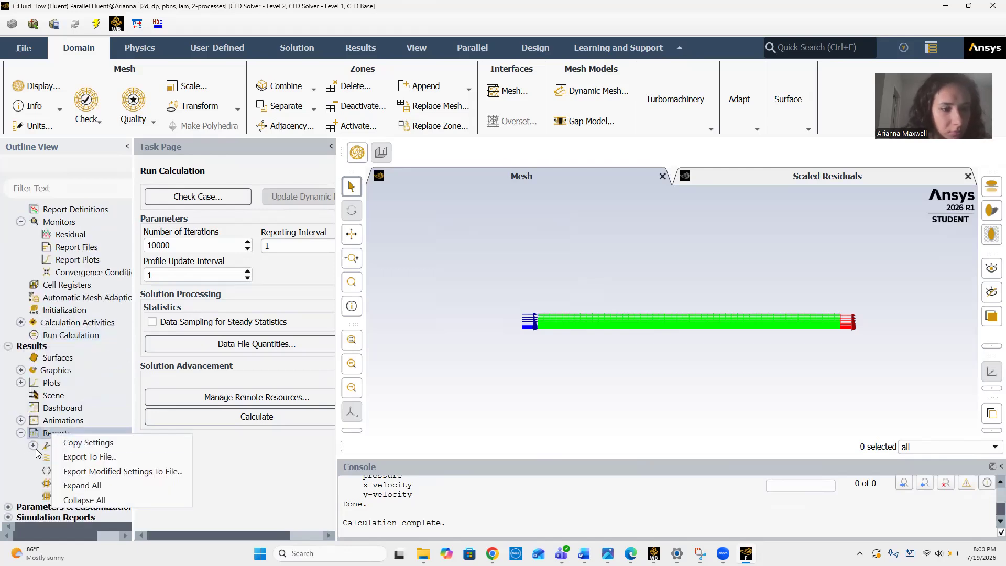
pyautogui.press('Escape')
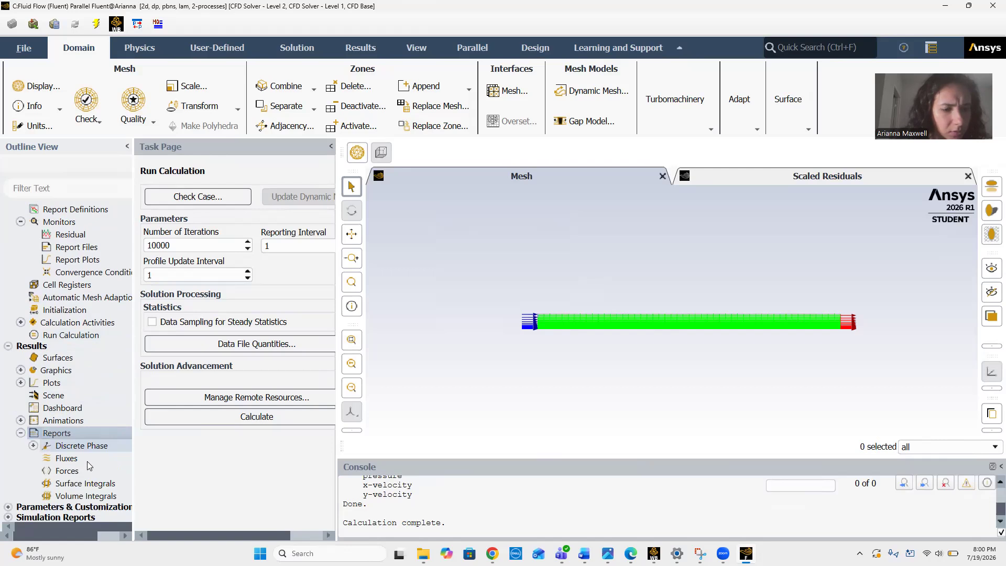
# Create a drag report definition that outputs the drag coefficient for the plate zone, and compute its value
pyautogui.scroll(3, 74, 376)
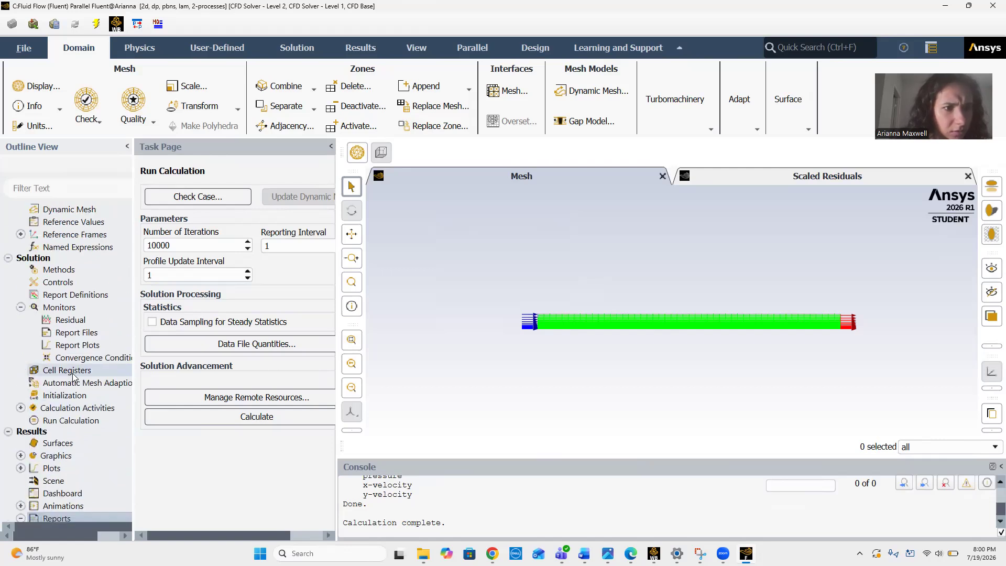
pyautogui.scroll(3, 74, 377)
pyautogui.rightClick(69, 372)
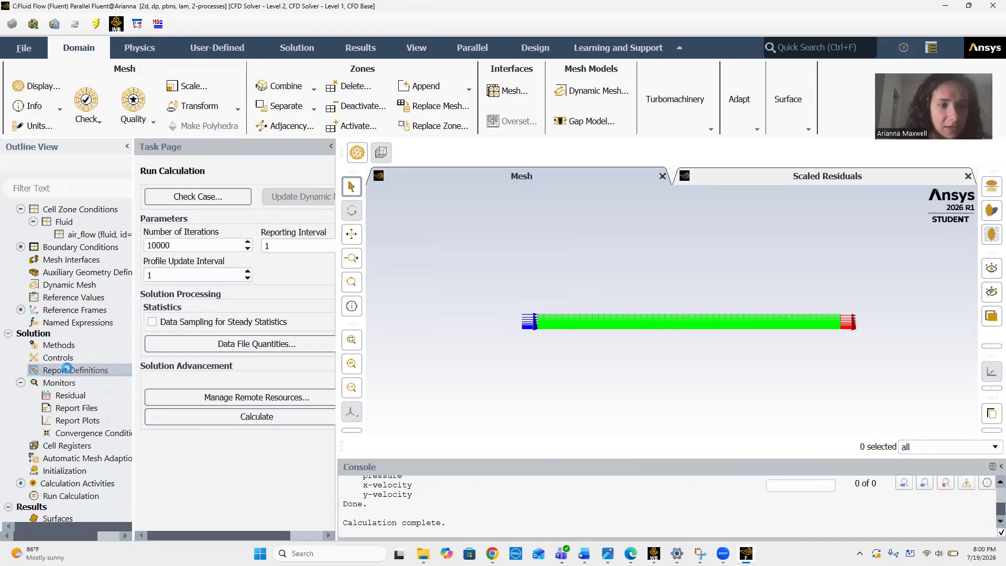
pyautogui.moveTo(103, 412)
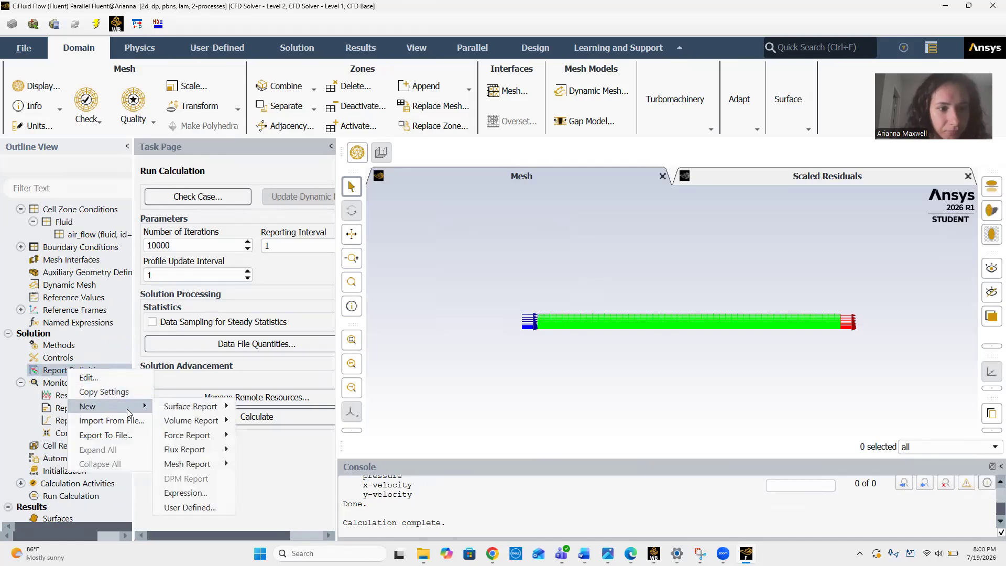
pyautogui.moveTo(192, 451)
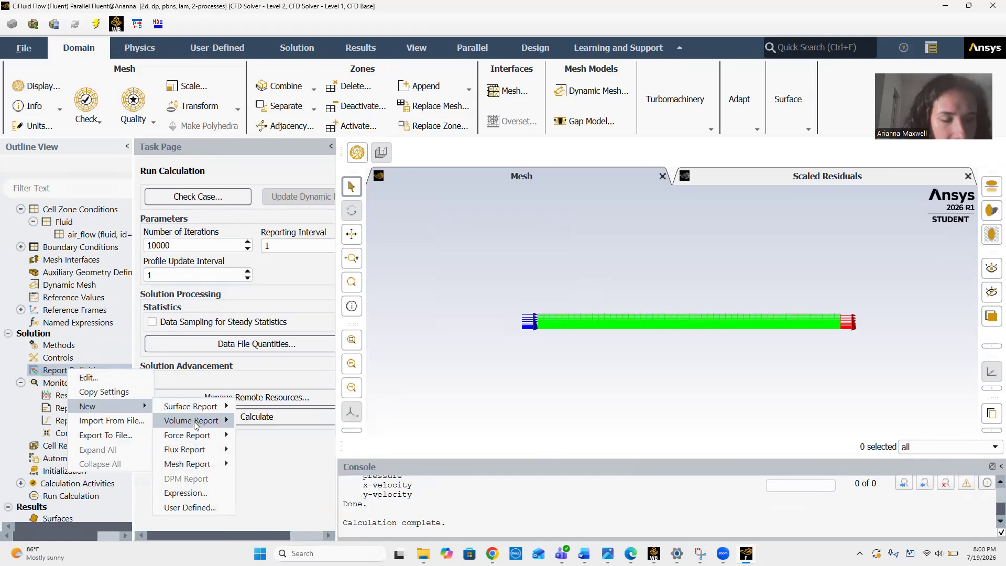
pyautogui.moveTo(198, 408)
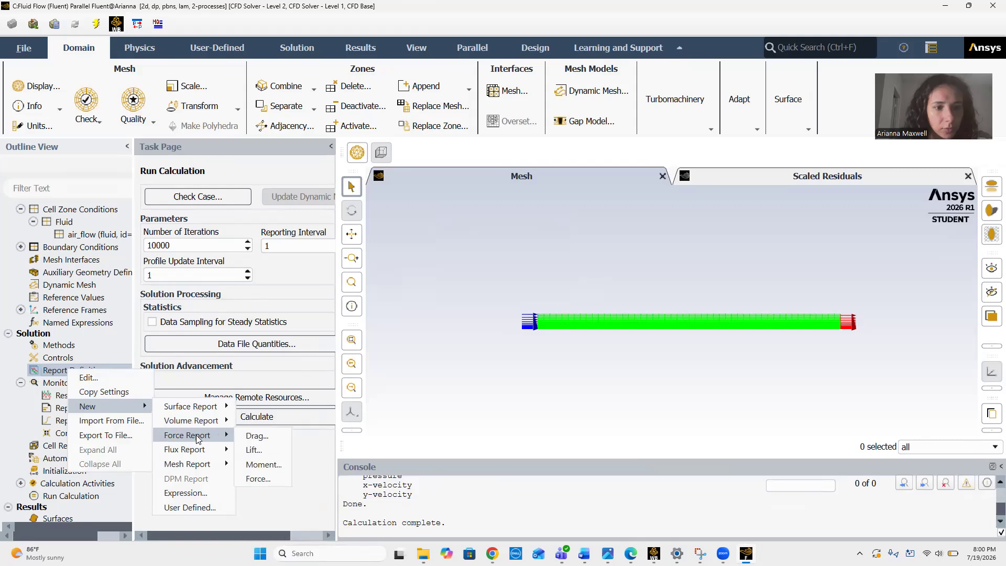
pyautogui.click(252, 435)
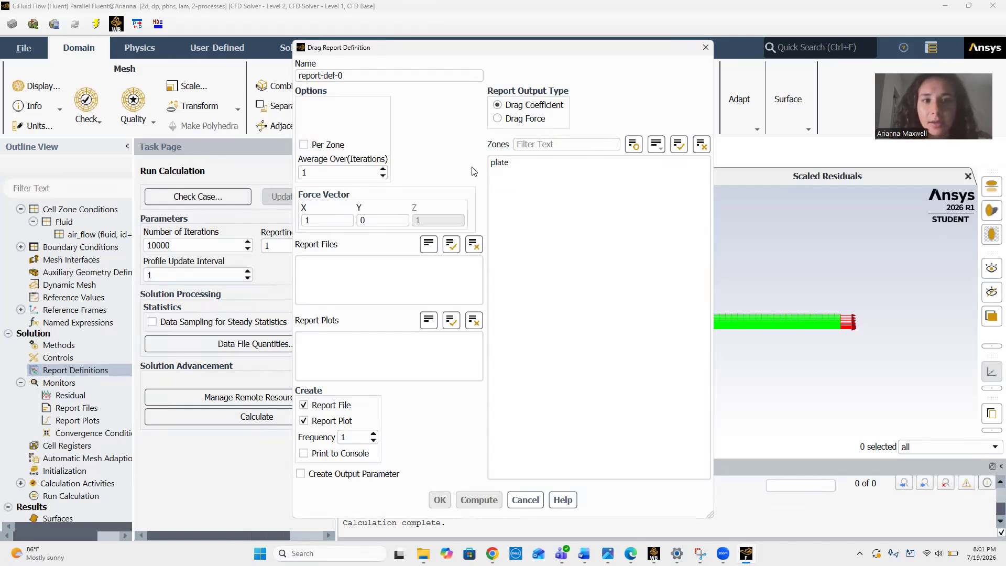
pyautogui.click(505, 119)
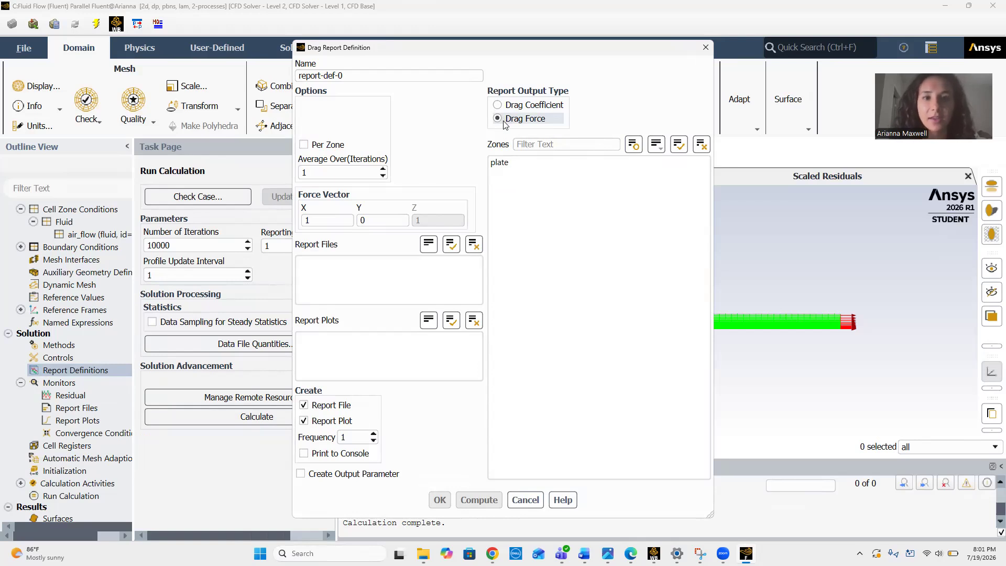
pyautogui.click(504, 163)
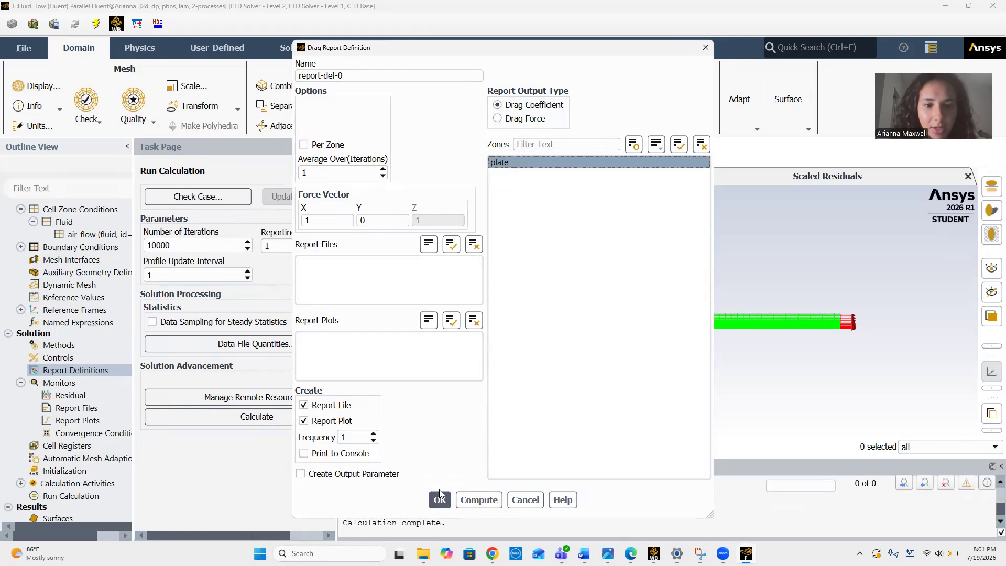
pyautogui.click(465, 499)
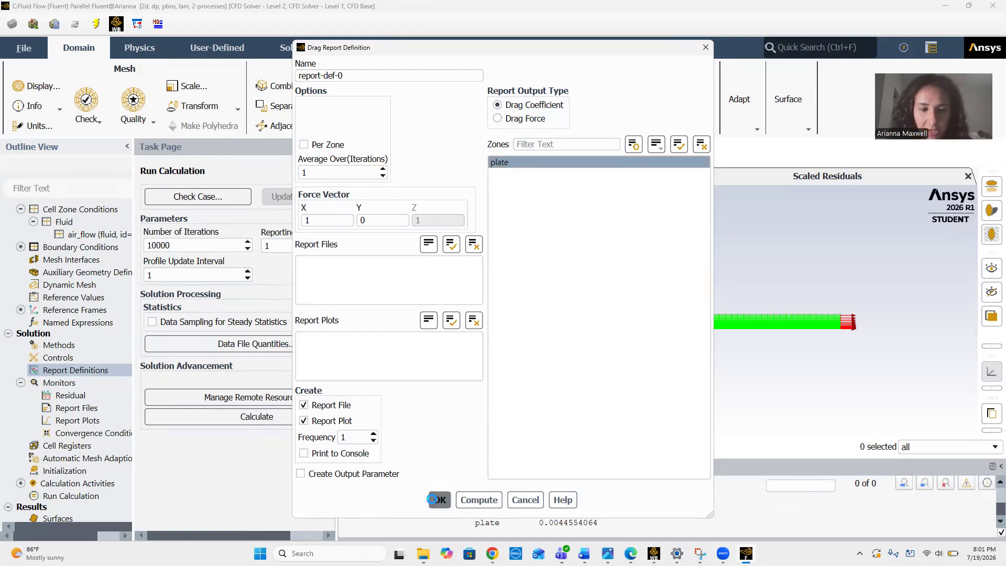
pyautogui.click(435, 499)
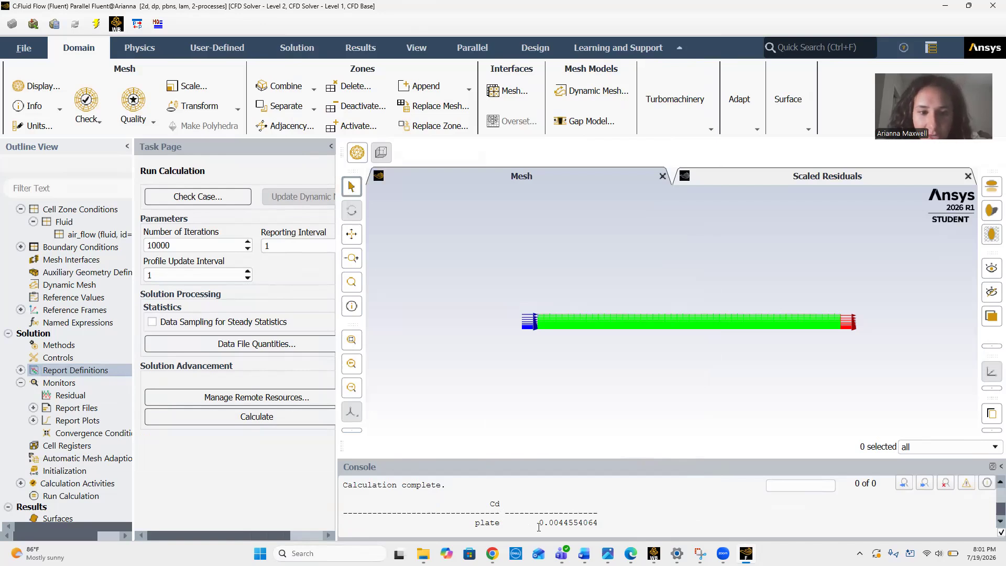
pyautogui.scroll(-1, 501, 520)
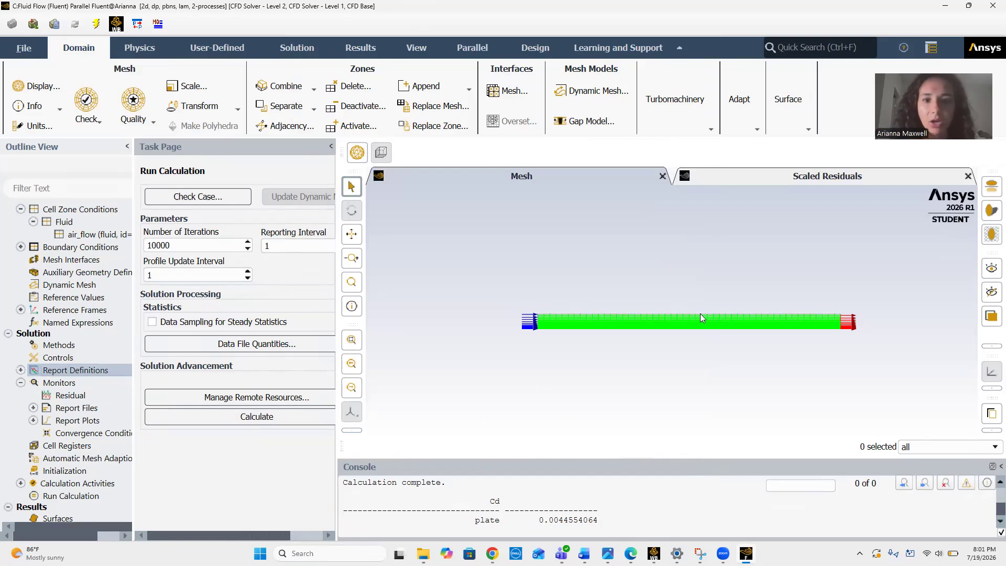
# Close Fluent, using the settings changes for the current calculation only
pyautogui.click(992, 6)
pyautogui.click(506, 294)
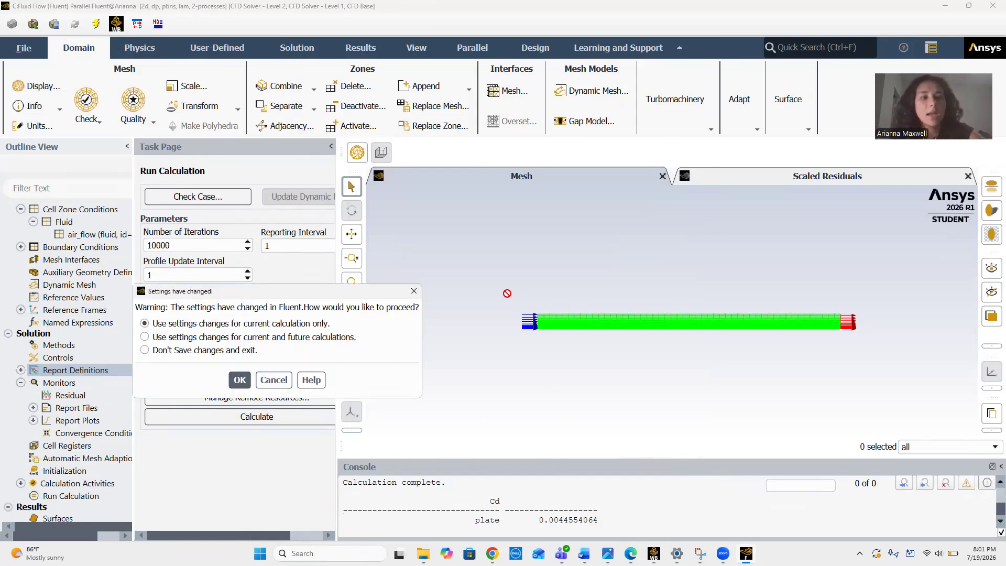
pyautogui.click(237, 381)
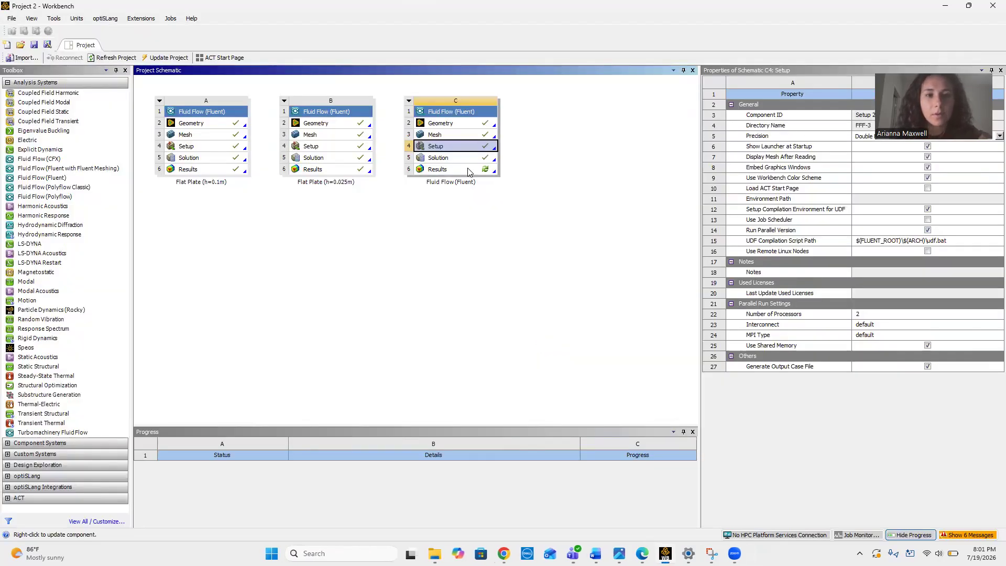
# Open the results of the third Fluid Flow system in CFD-Post, facing the XY plane in a maximized window
pyautogui.doubleClick(438, 170)
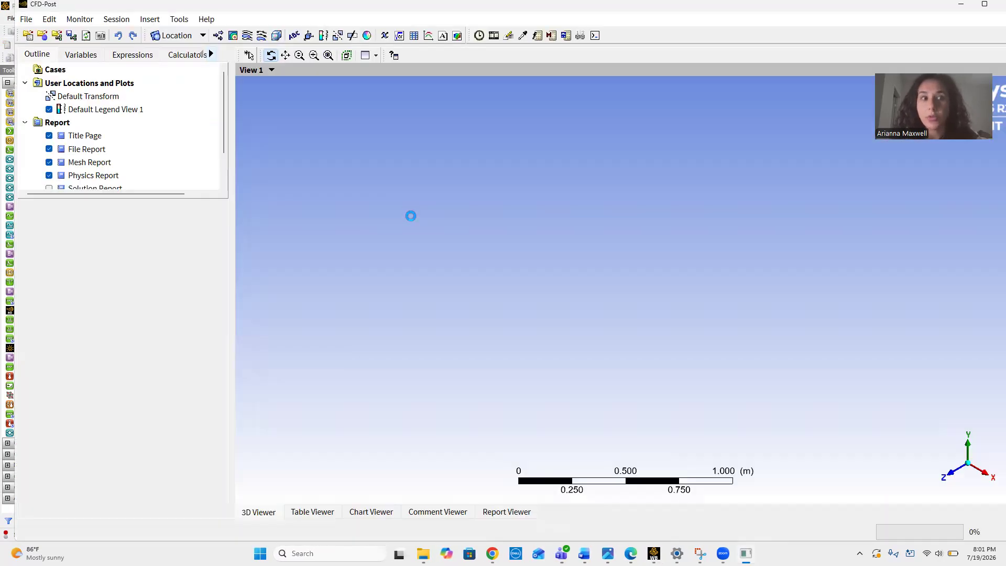
pyautogui.click(962, 478)
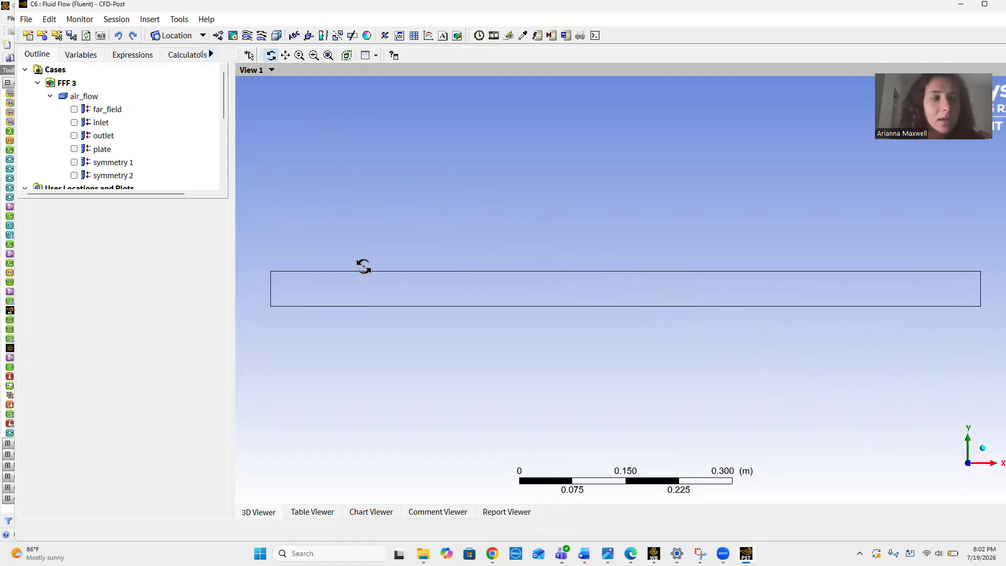
pyautogui.click(985, 5)
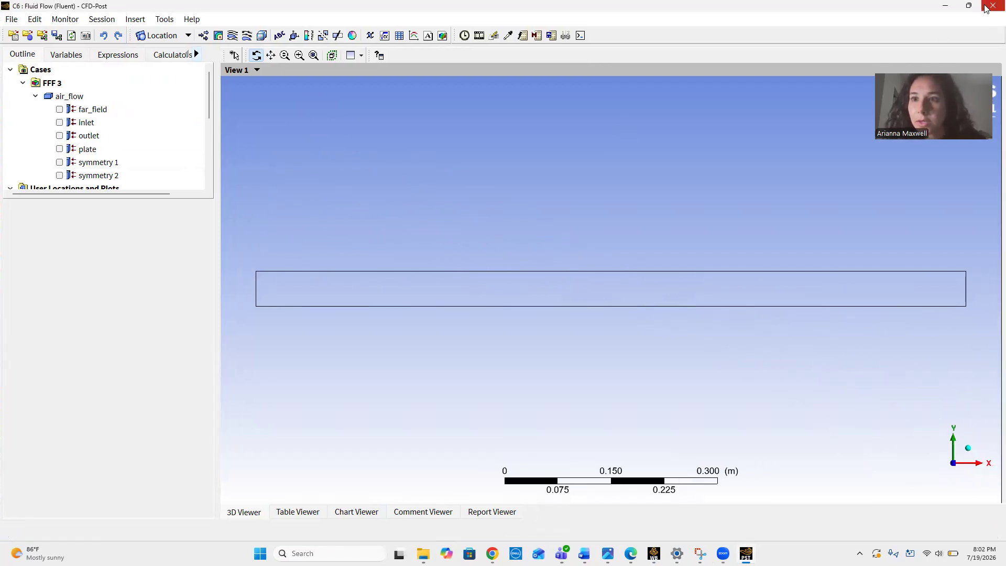
# Insert a contour named VelocityContour and locate it on symmetry 1
pyautogui.click(218, 35)
pyautogui.write('VelocityContour')
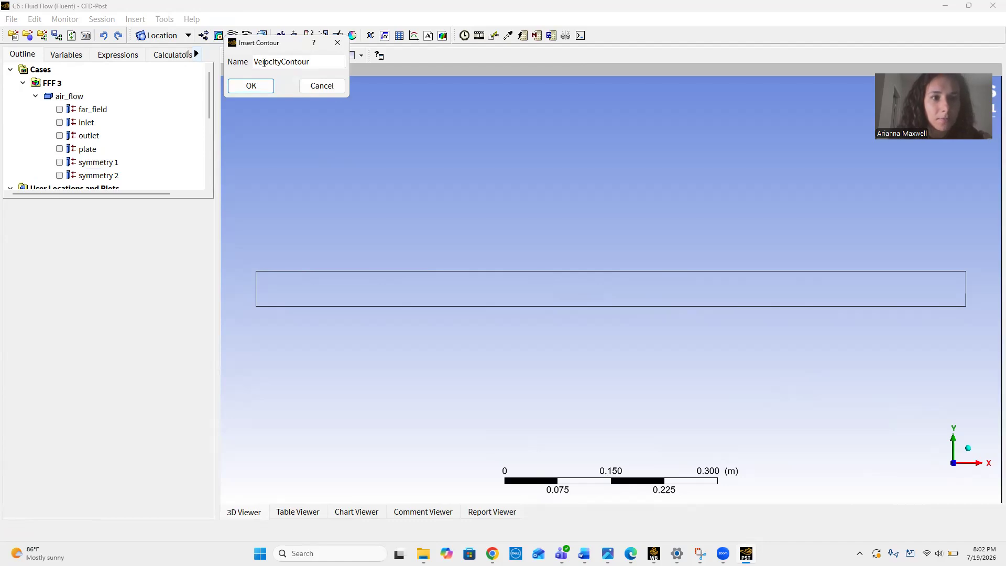
pyautogui.click(252, 84)
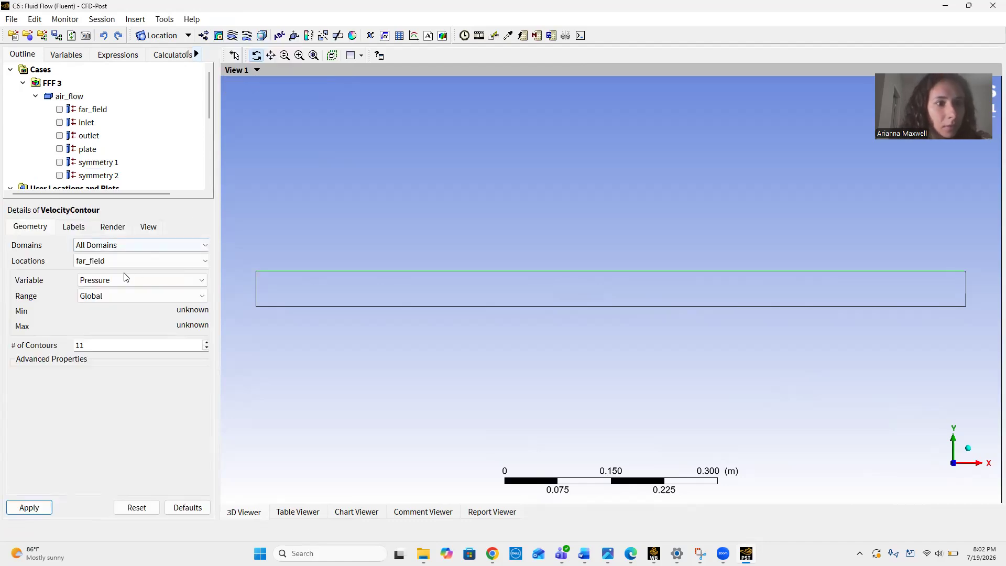
pyautogui.click(147, 262)
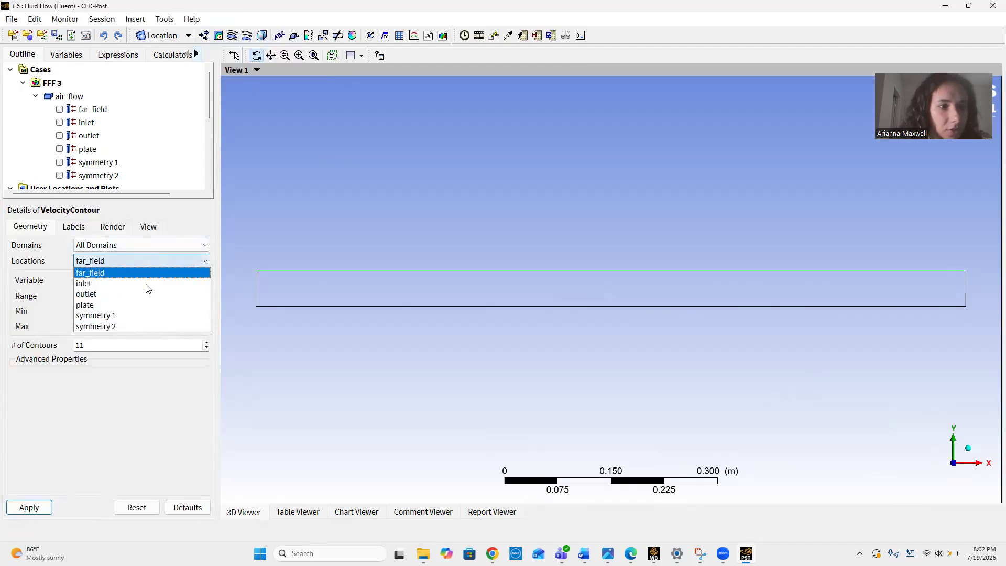
pyautogui.click(127, 316)
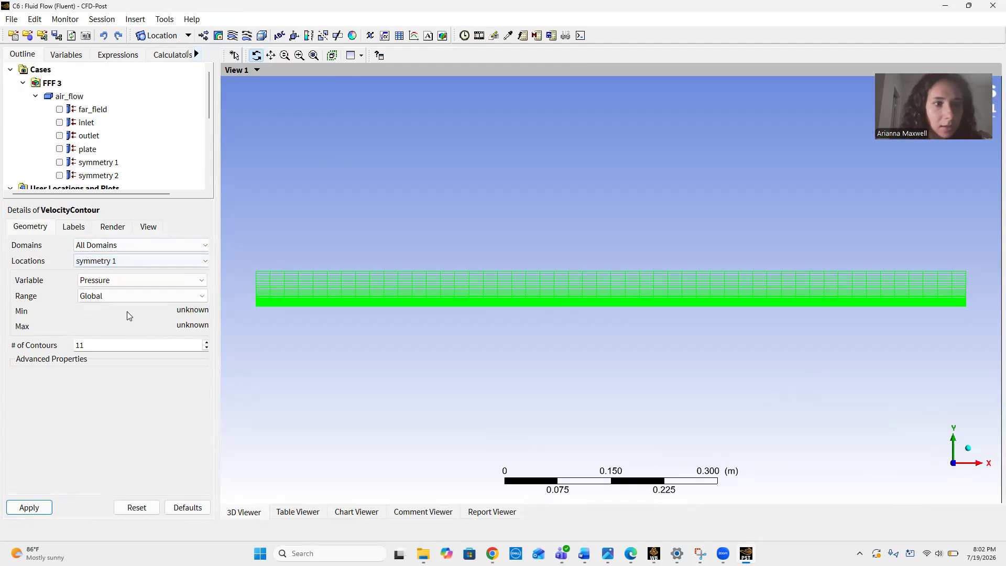
# Set the contour's variable to Velocity u with 110 contours and apply it
pyautogui.click(124, 285)
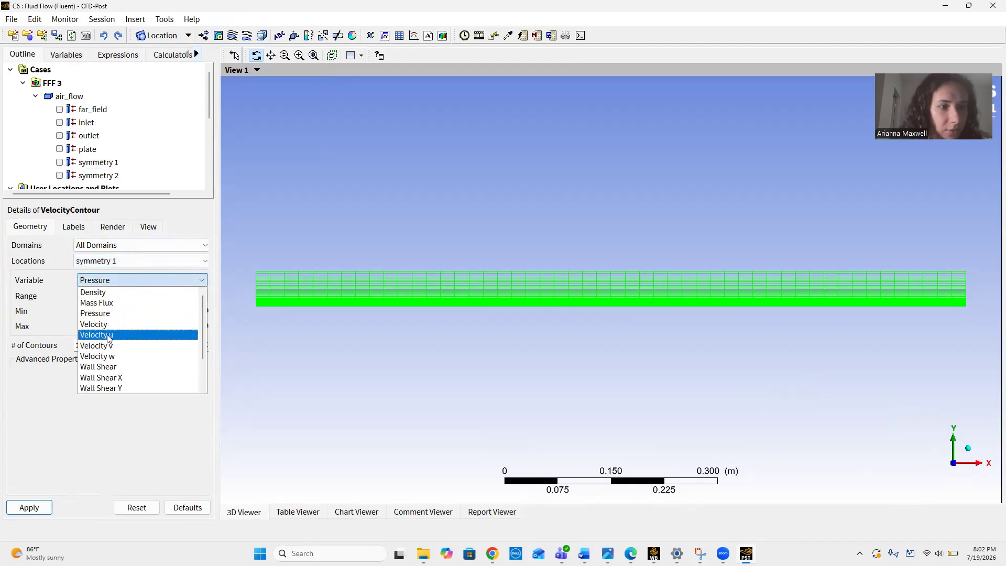
pyautogui.click(109, 339)
pyautogui.click(104, 346)
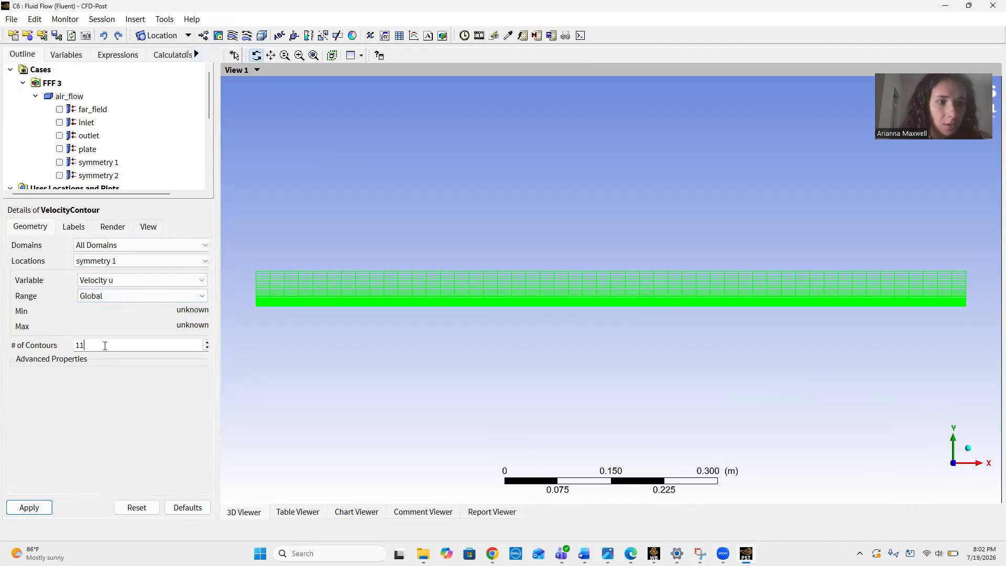
pyautogui.write('0')
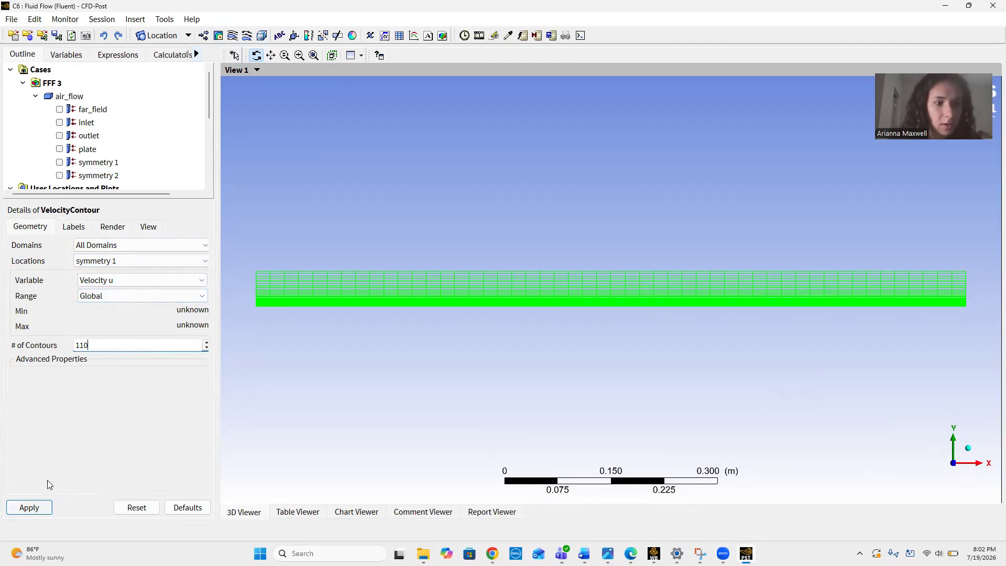
pyautogui.press('Return')
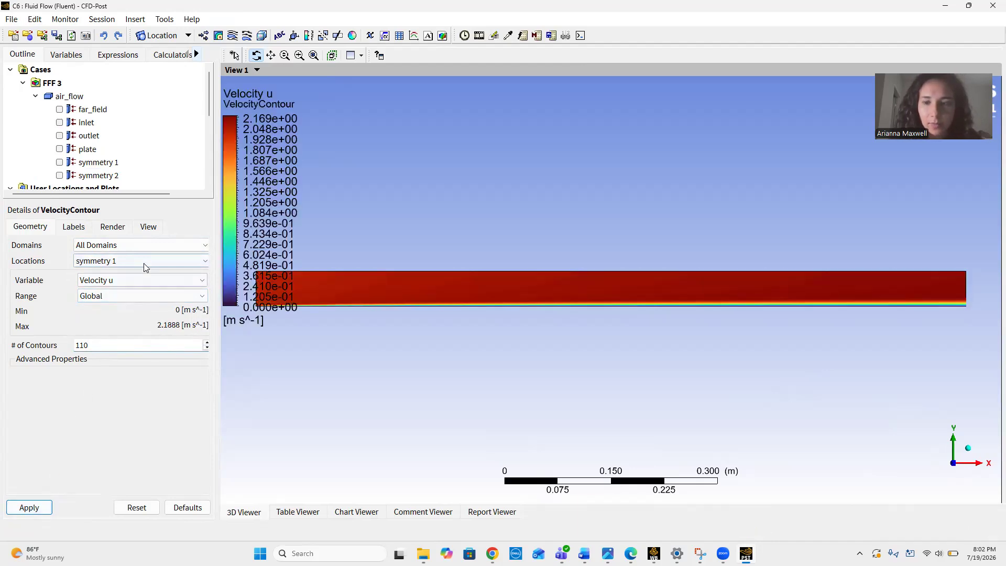
# Make the default legend horizontal with its values in Fixed number format, and apply the changes
pyautogui.scroll(-5, 136, 157)
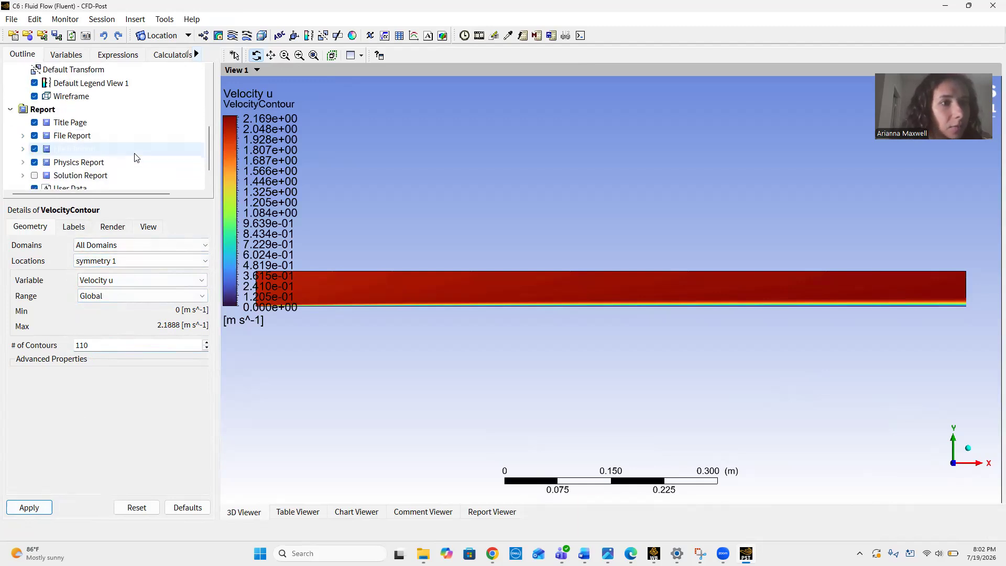
pyautogui.click(92, 84)
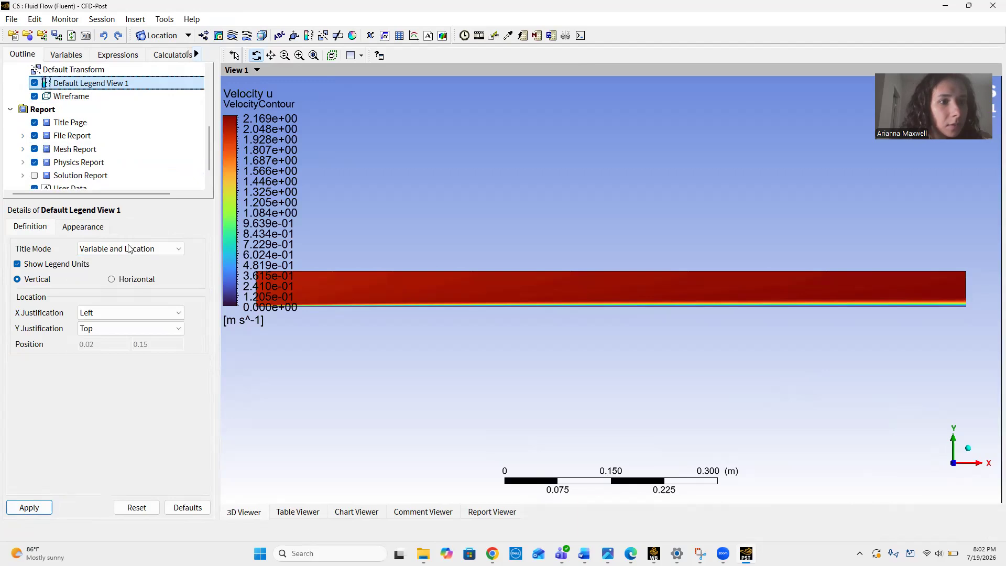
pyautogui.click(112, 279)
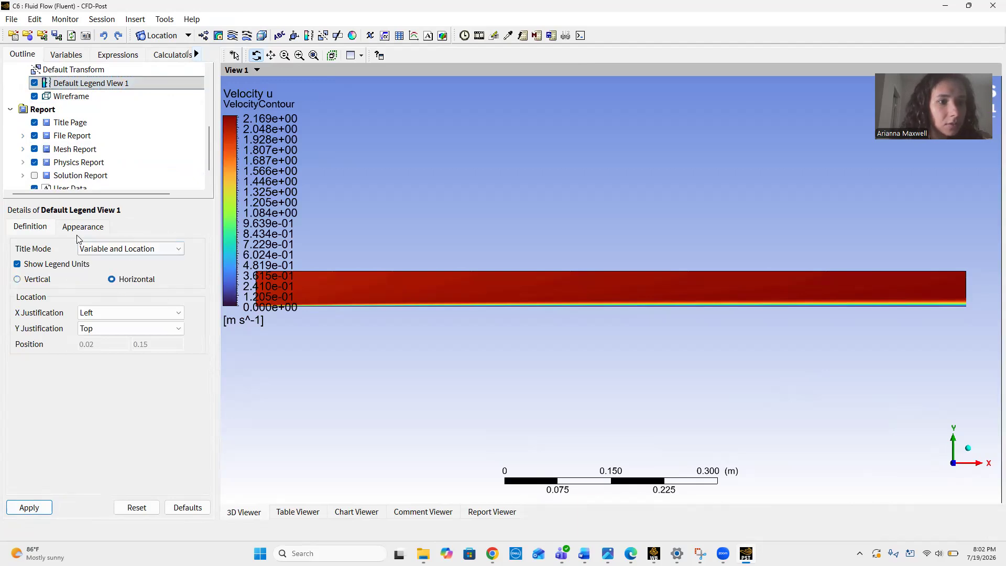
pyautogui.click(80, 229)
pyautogui.click(141, 309)
pyautogui.click(151, 319)
pyautogui.click(29, 507)
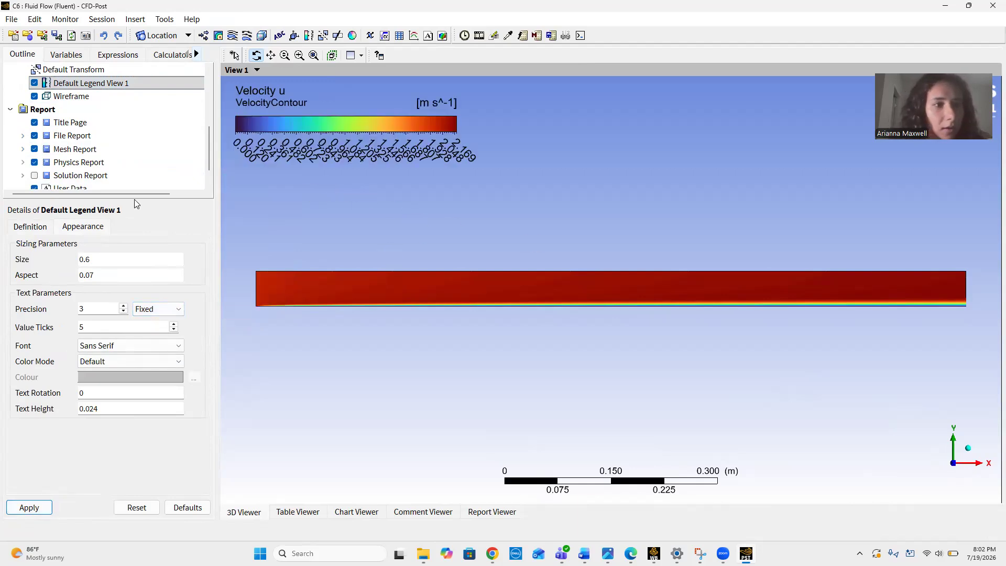
# Insert a vector plot named VelocityVectors
pyautogui.scroll(-1, 115, 162)
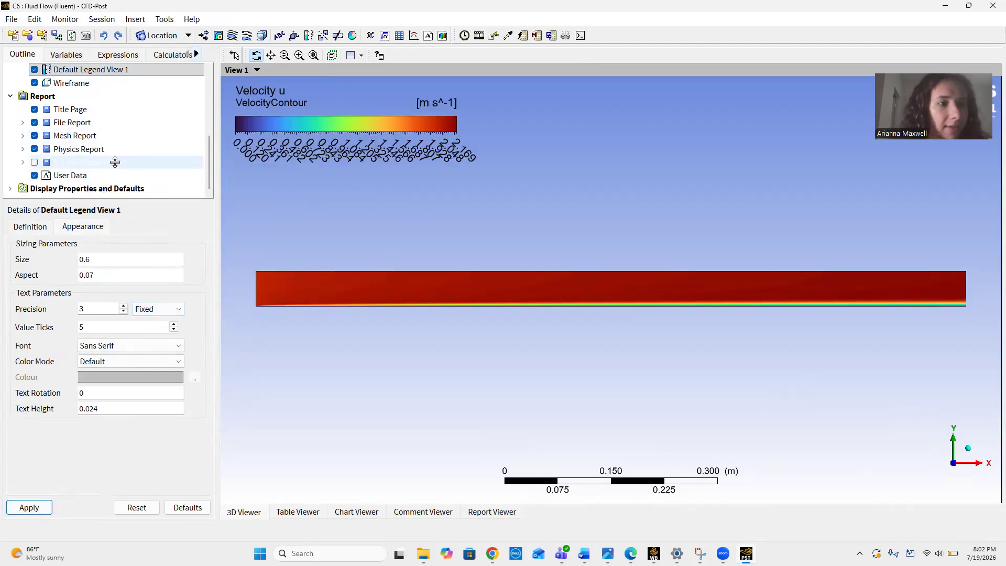
pyautogui.click(204, 36)
pyautogui.click(276, 64)
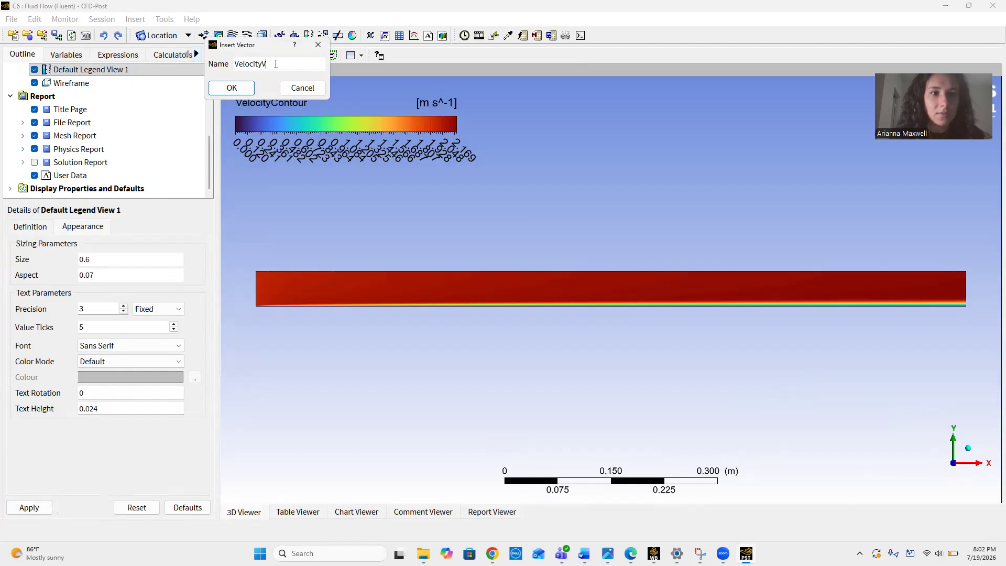
pyautogui.click(232, 88)
# Hide VelocityContour in the 3D view
pyautogui.scroll(5, 135, 128)
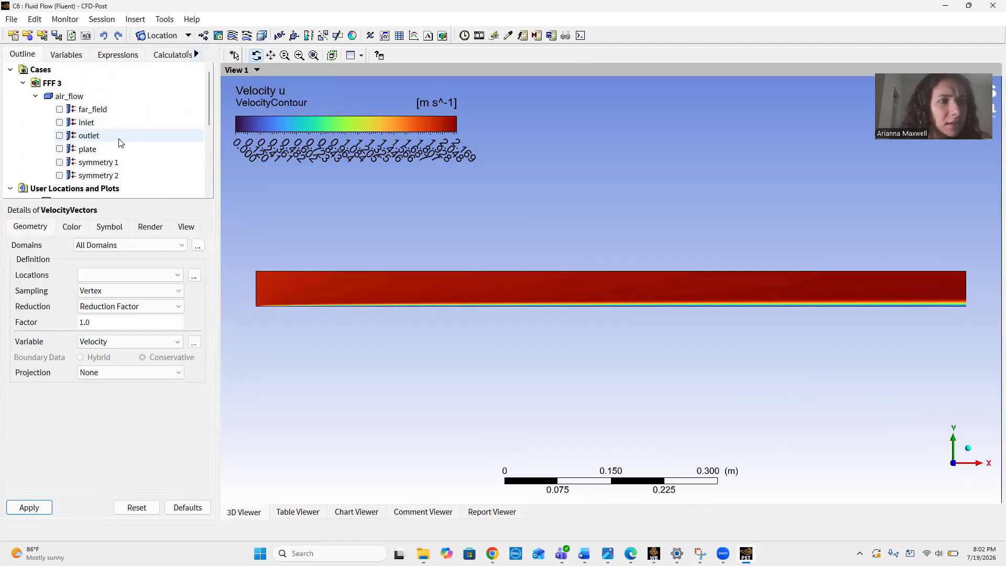
pyautogui.scroll(-4, 119, 141)
pyautogui.scroll(1, 65, 106)
pyautogui.click(34, 122)
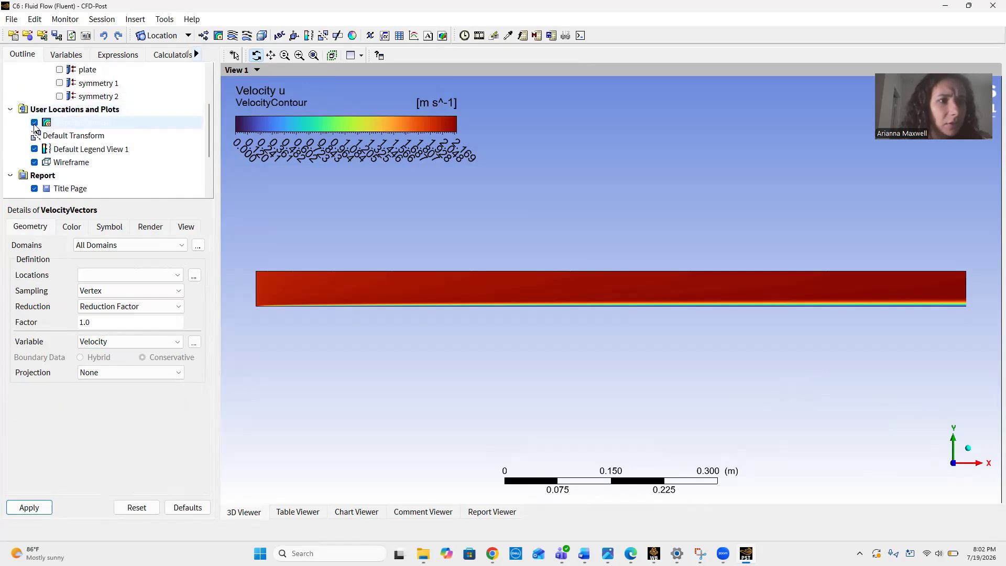
# Place the velocity vectors on symmetry 1 with Vertex sampling and apply the plot
pyautogui.click(112, 274)
pyautogui.click(116, 330)
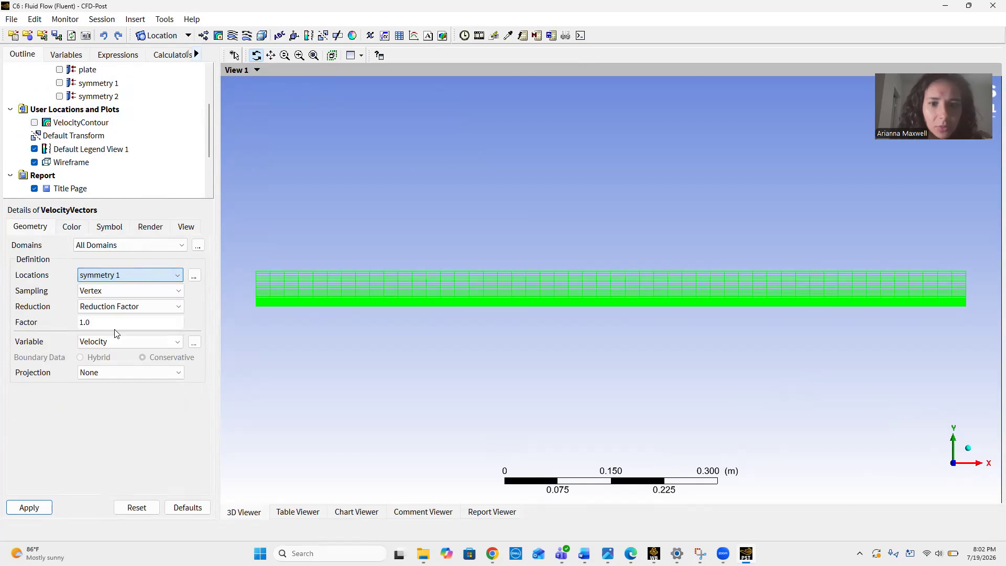
pyautogui.click(134, 296)
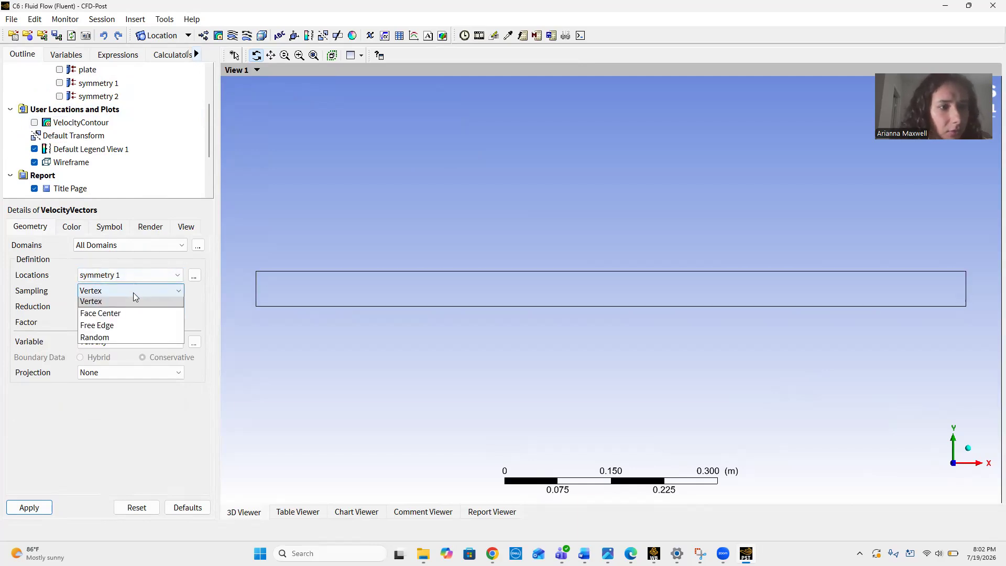
pyautogui.click(134, 292)
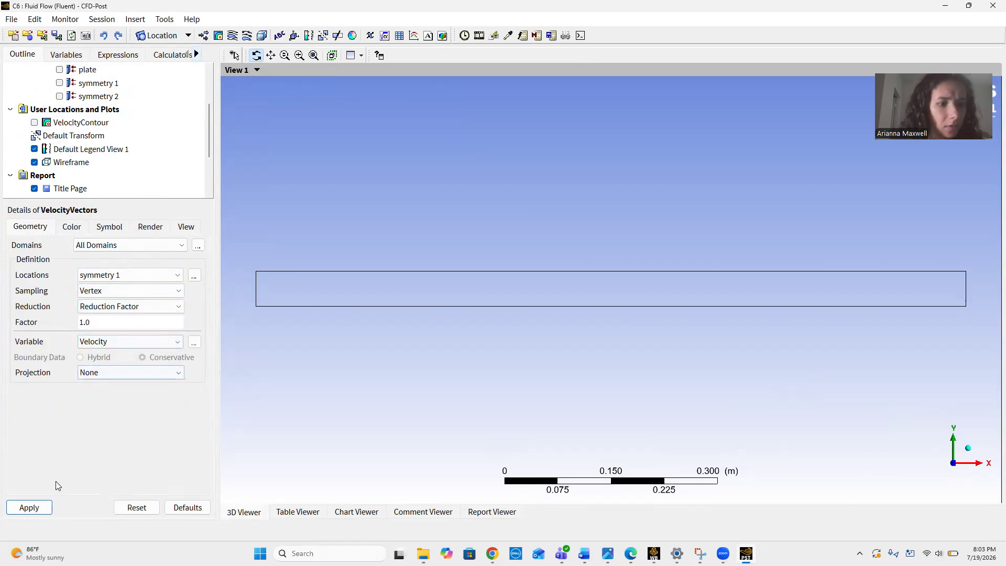
pyautogui.click(51, 509)
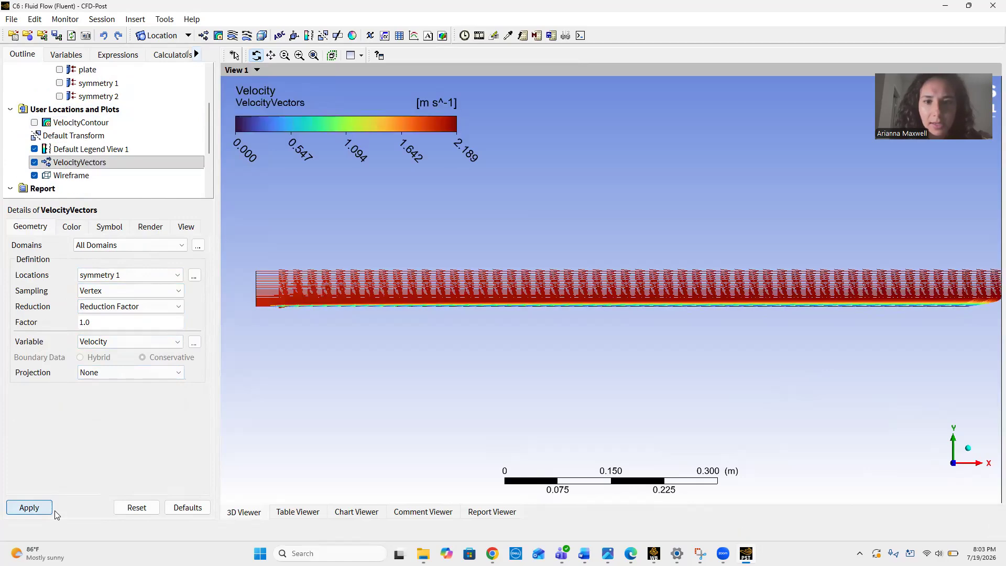
# Set the vector symbol to Arrow2D with a symbol size of 0.2 and apply it
pyautogui.scroll(5, 440, 288)
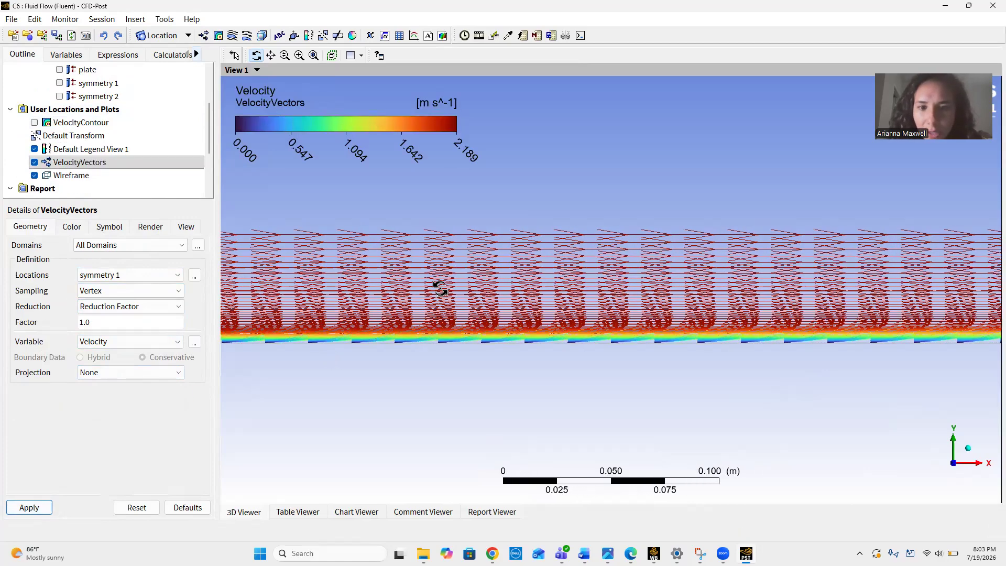
pyautogui.scroll(-1, 440, 288)
pyautogui.click(109, 226)
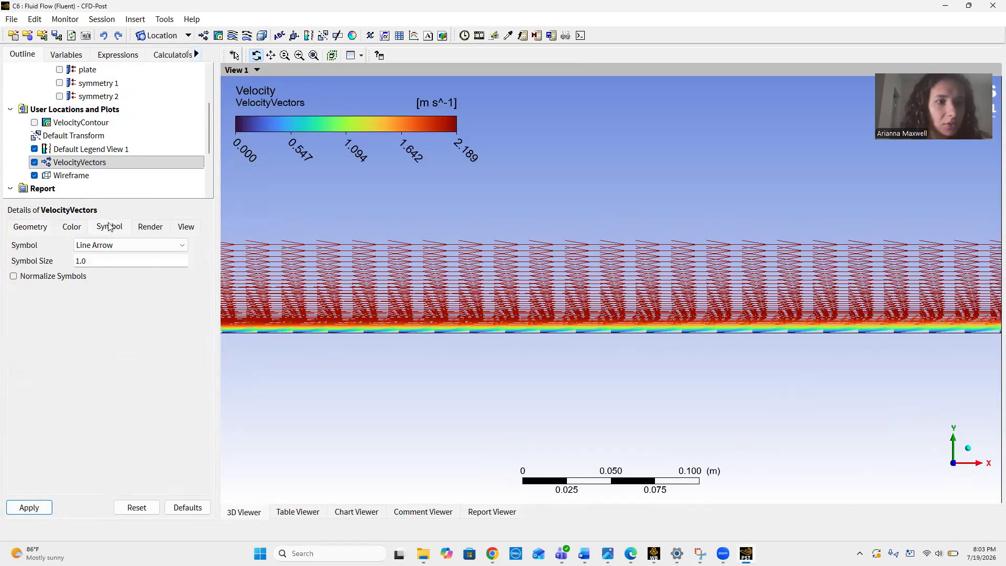
pyautogui.click(119, 245)
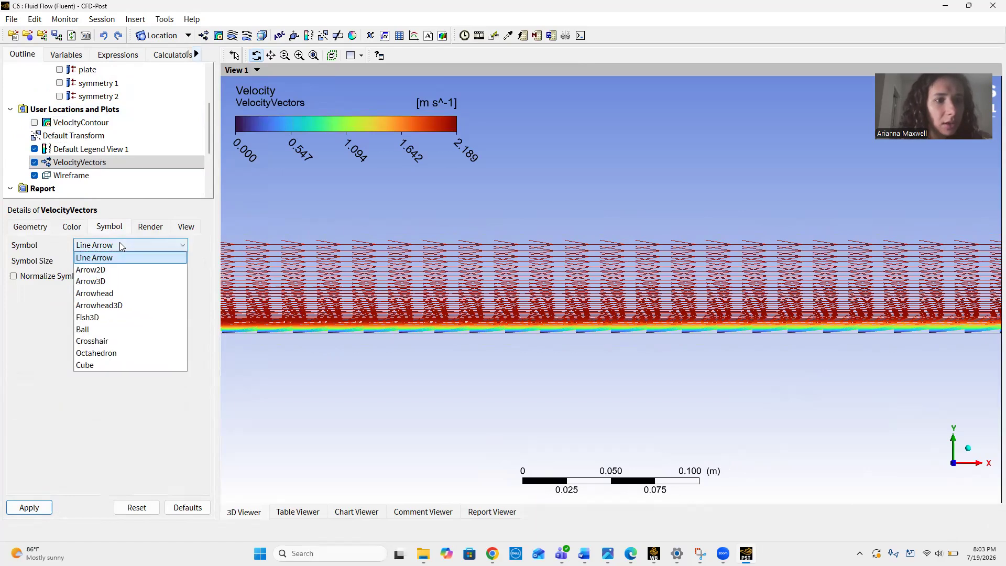
pyautogui.click(103, 268)
pyautogui.doubleClick(100, 263)
pyautogui.press('BackSpace')
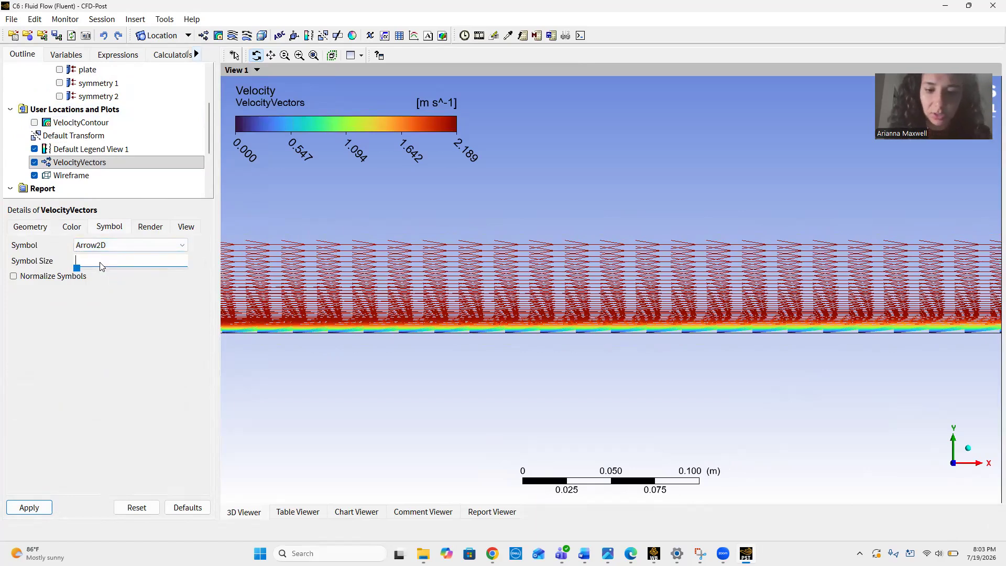
pyautogui.write('0.2')
pyautogui.press('Return')
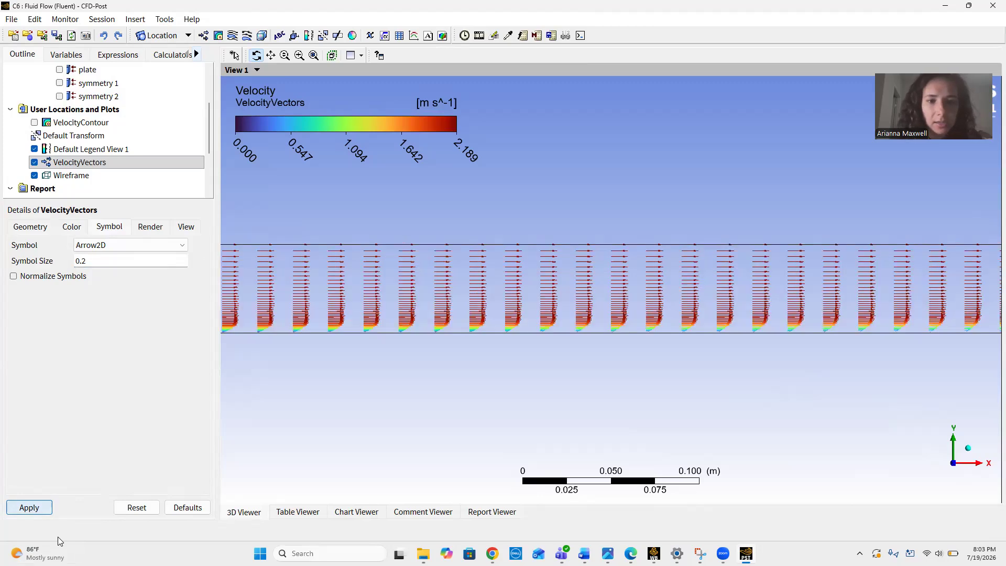
# Show VelocityContour again, set its transparency to 0.6 and apply the change
pyautogui.scroll(5, 555, 367)
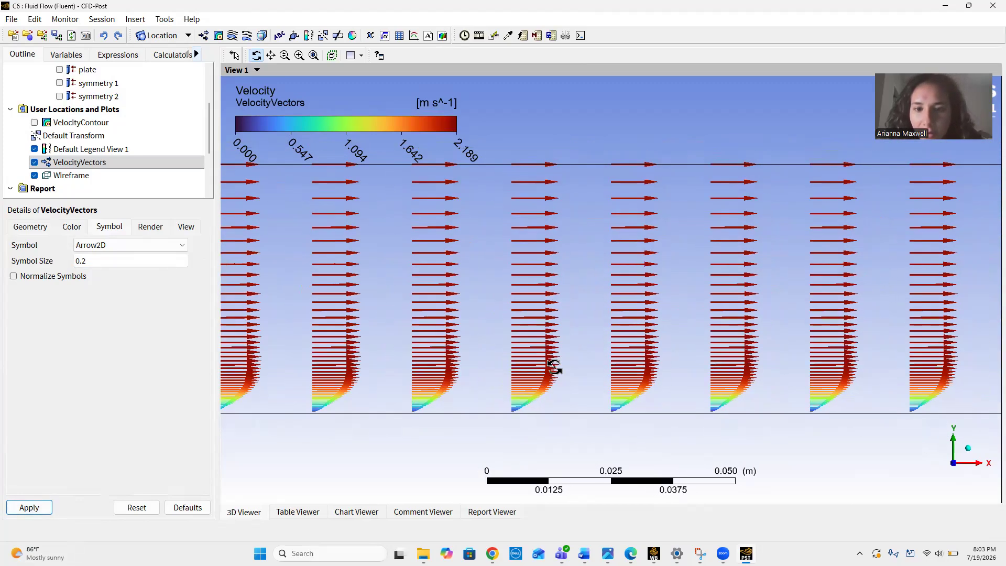
pyautogui.scroll(-5, 555, 367)
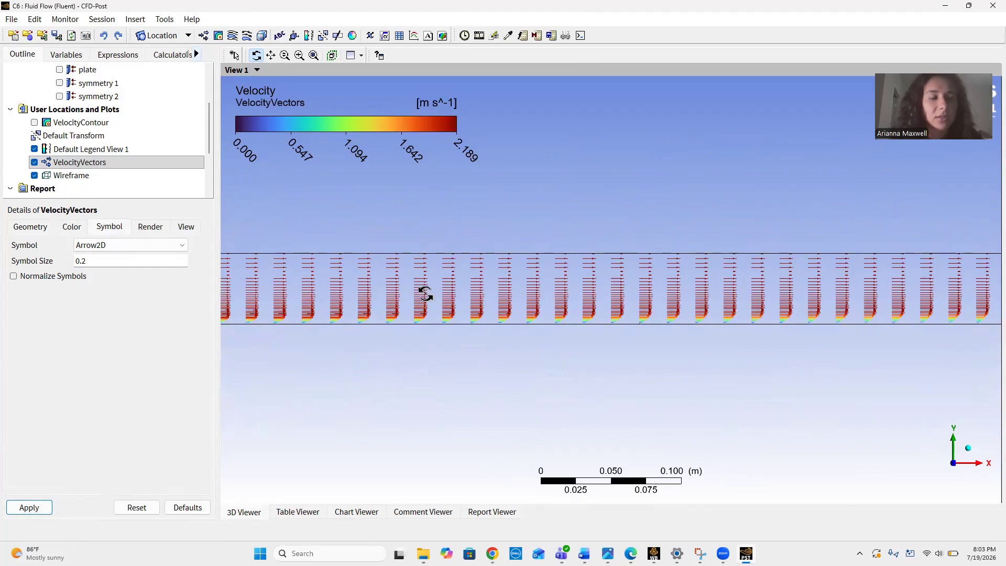
pyautogui.click(34, 123)
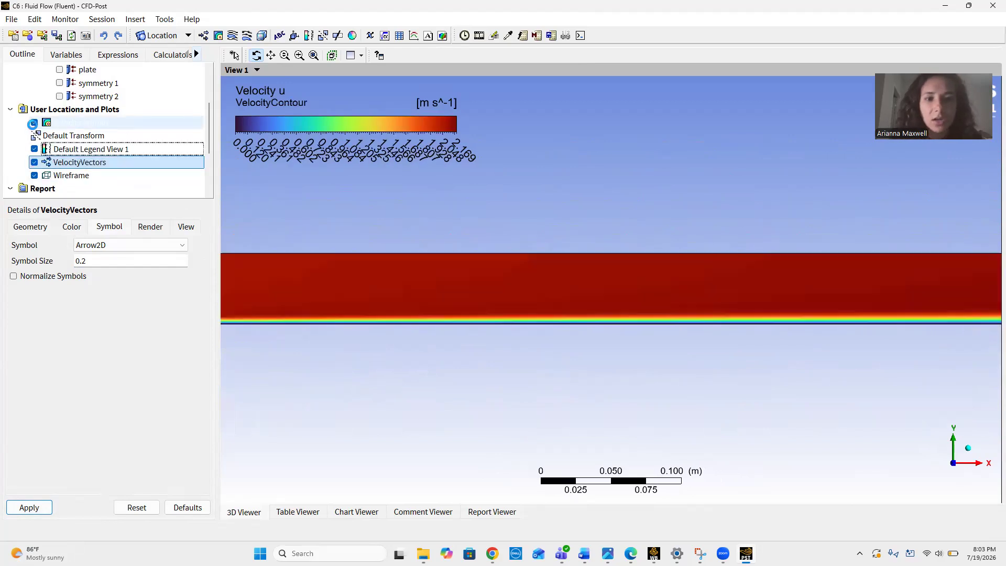
pyautogui.click(63, 124)
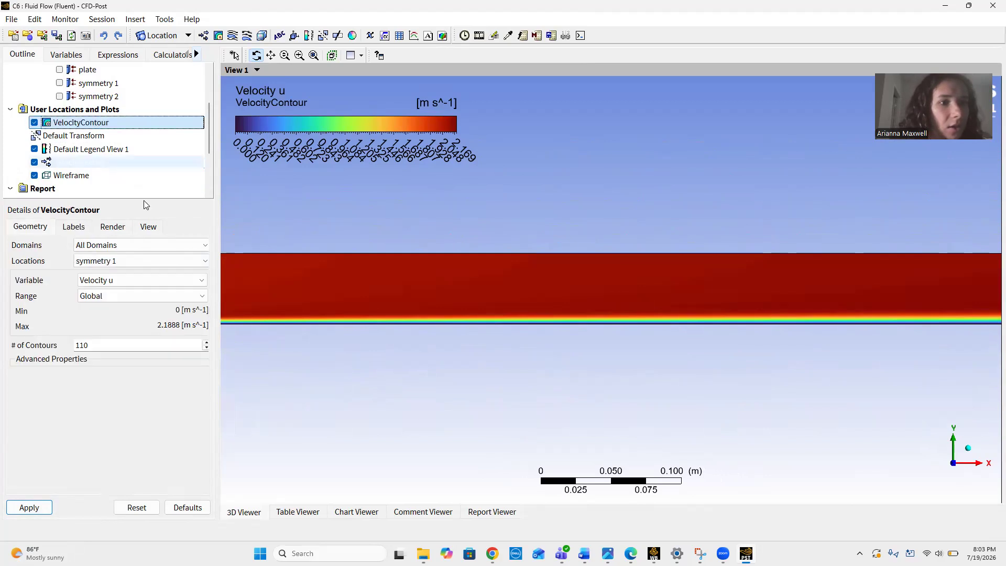
pyautogui.click(149, 229)
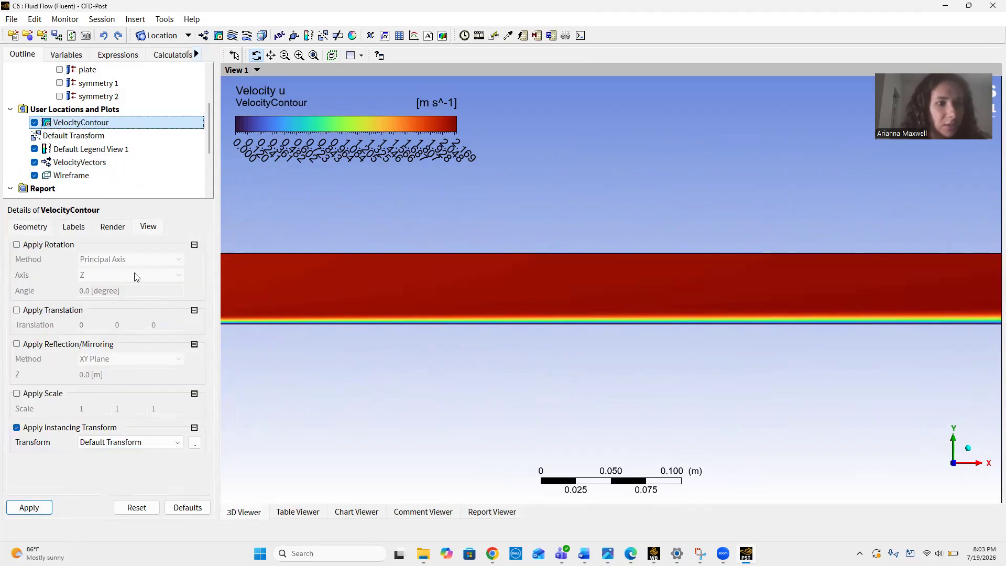
pyautogui.click(115, 230)
pyautogui.click(95, 261)
pyautogui.write('0.6')
pyautogui.click(50, 508)
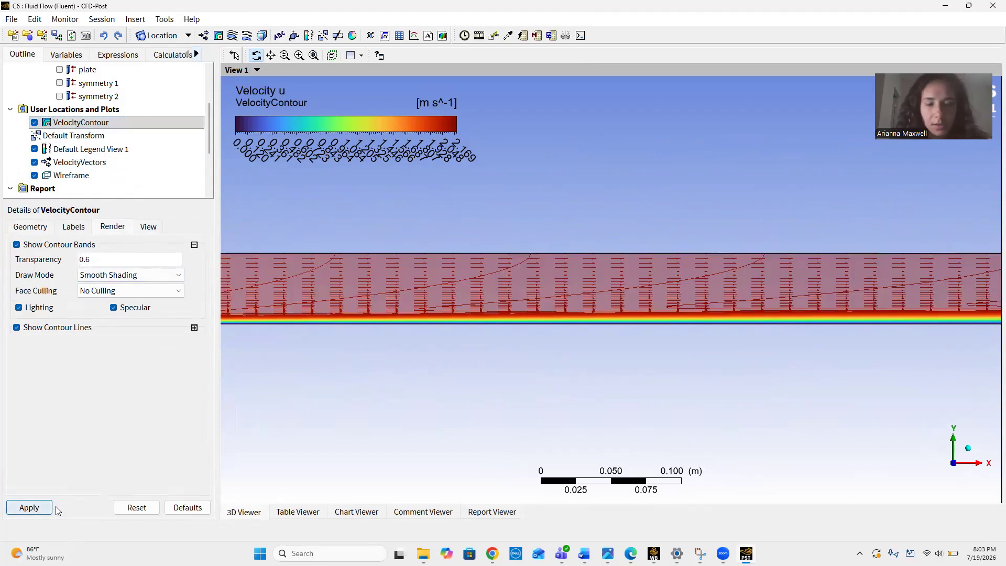
# Examine the velocity vectors over the contour along the plate, including the boundary layer near the outlet end
pyautogui.scroll(1, 670, 313)
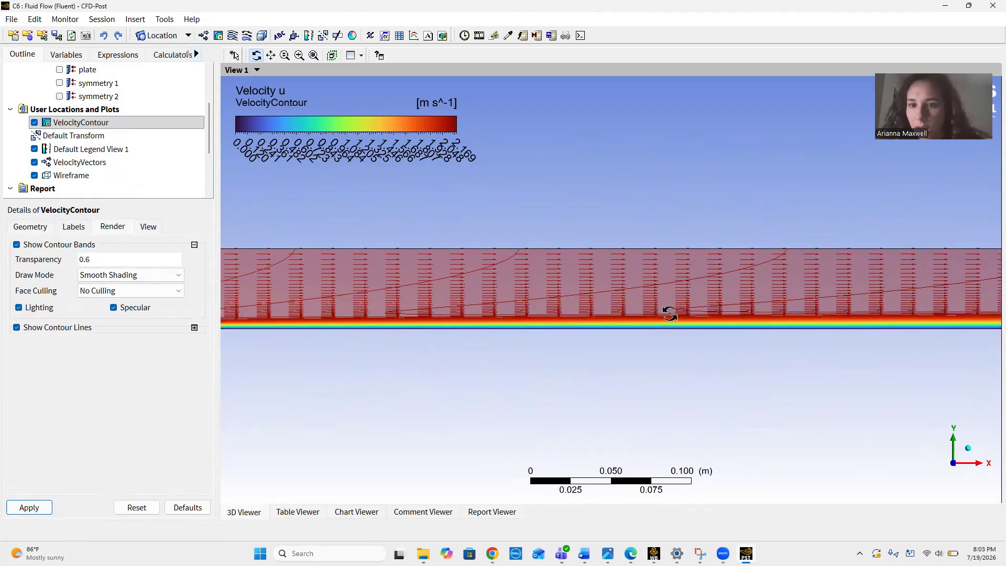
pyautogui.scroll(-2, 670, 313)
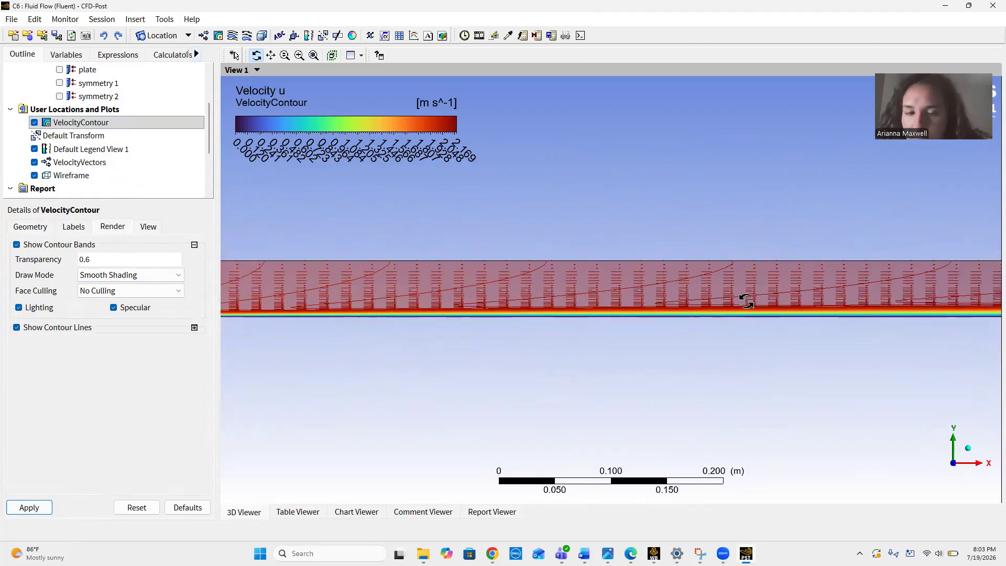
pyautogui.scroll(3, 746, 301)
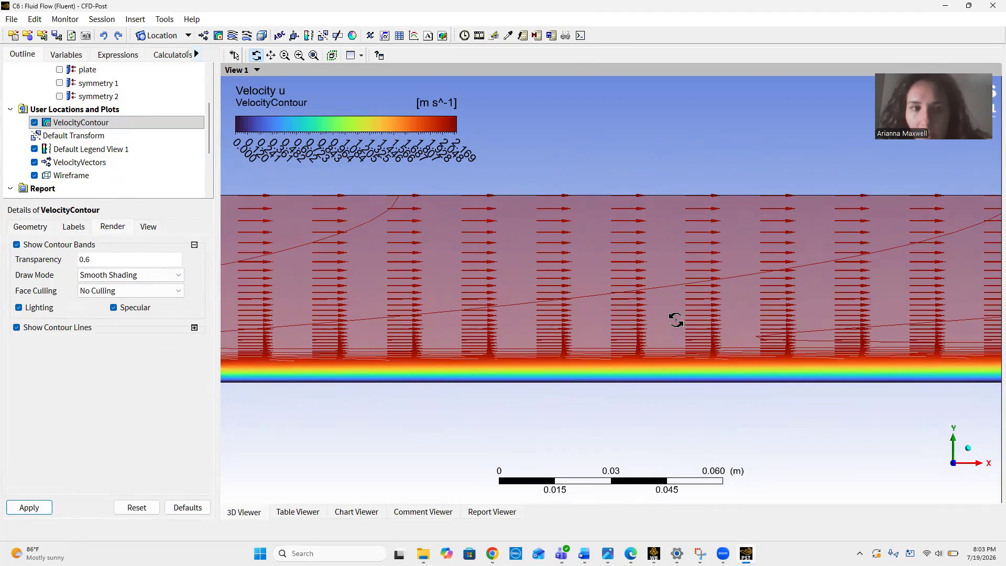
pyautogui.scroll(-4, 676, 320)
pyautogui.scroll(-2, 676, 320)
pyautogui.scroll(1, 675, 320)
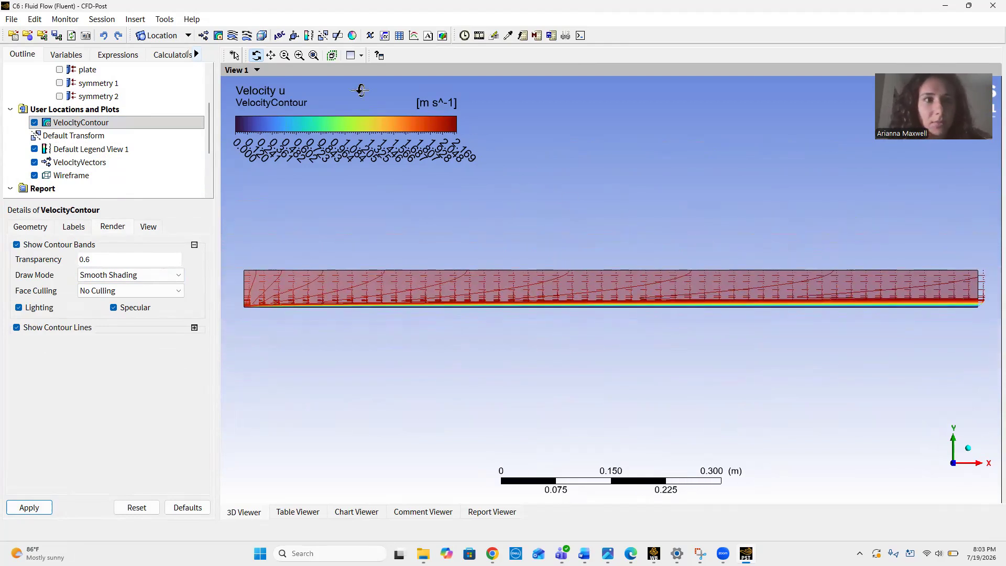
pyautogui.click(271, 55)
pyautogui.moveTo(642, 199); pyautogui.dragTo(350, 199)
pyautogui.scroll(5, 593, 261)
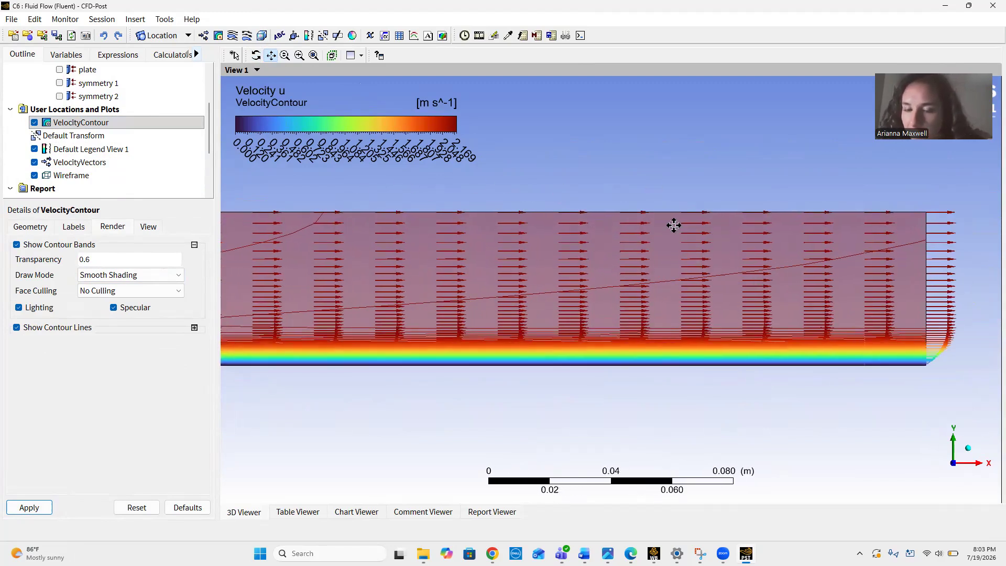
pyautogui.scroll(1, 674, 226)
pyautogui.scroll(-1, 674, 225)
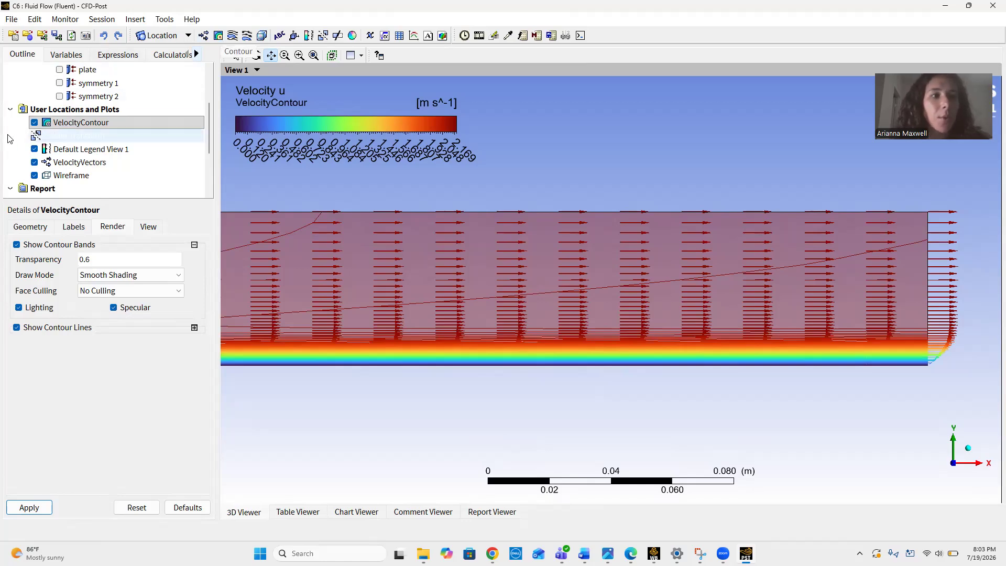
# Insert a contour named PressureContour and set its location to symmetry 1
pyautogui.click(29, 126)
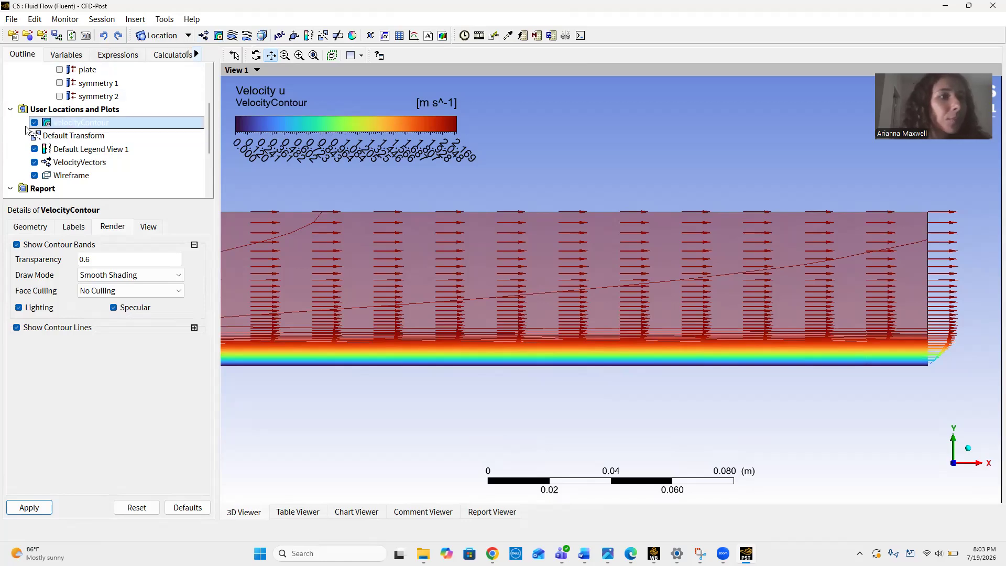
pyautogui.click(219, 35)
pyautogui.write('PressureContour')
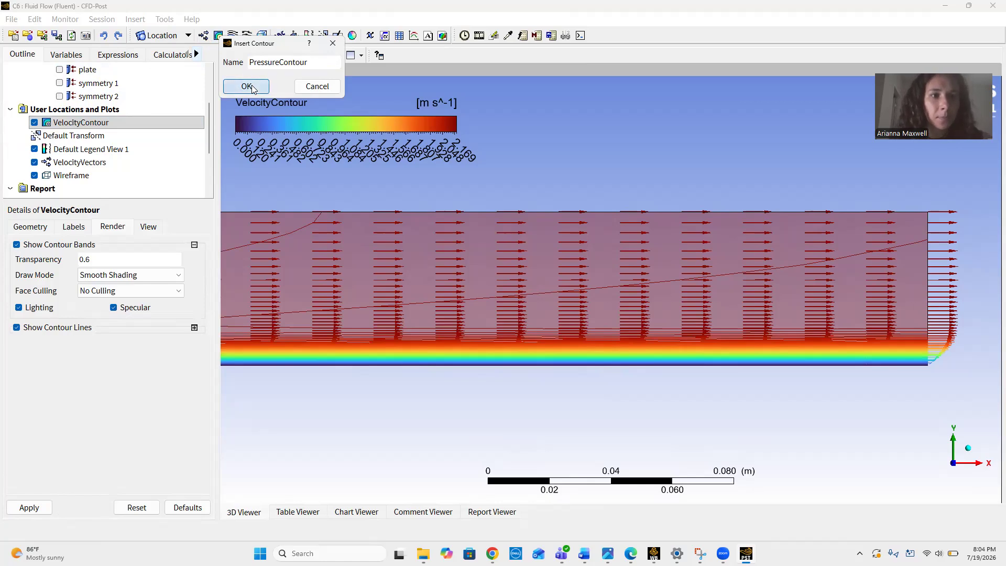
pyautogui.click(247, 86)
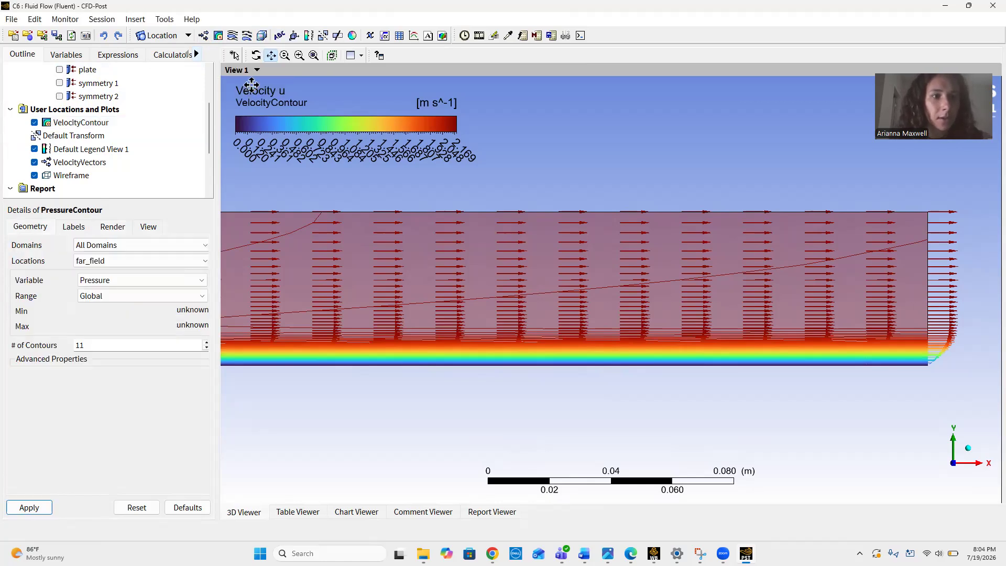
pyautogui.click(129, 262)
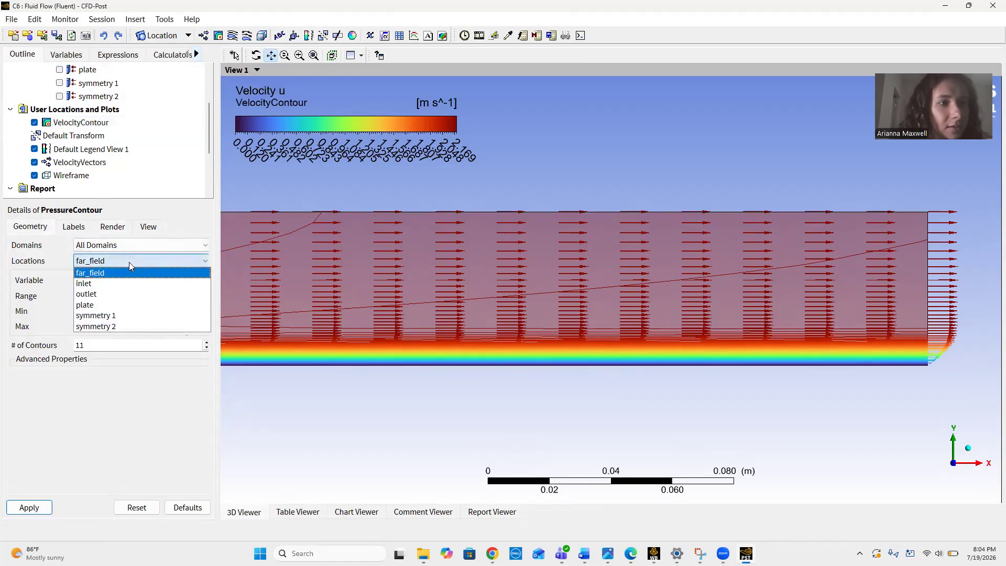
pyautogui.click(114, 315)
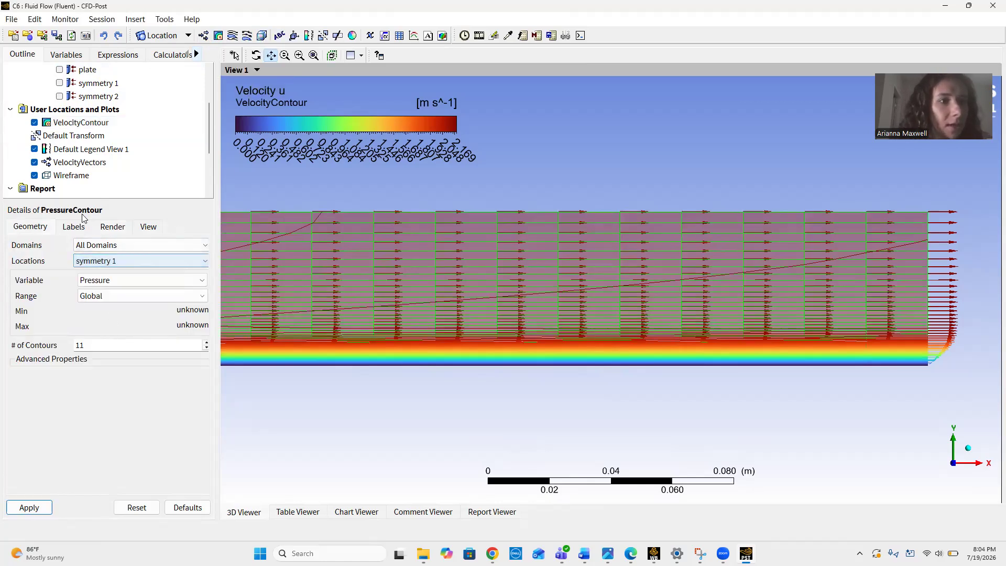
# Hide VelocityContour and VelocityVectors, and apply PressureContour with 110 contours of Pressure
pyautogui.click(34, 123)
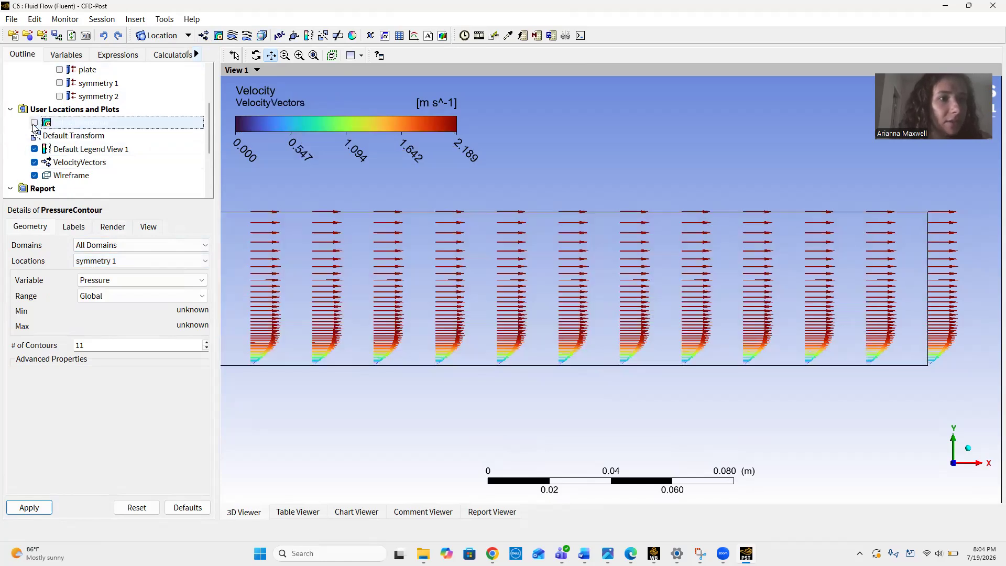
pyautogui.click(34, 162)
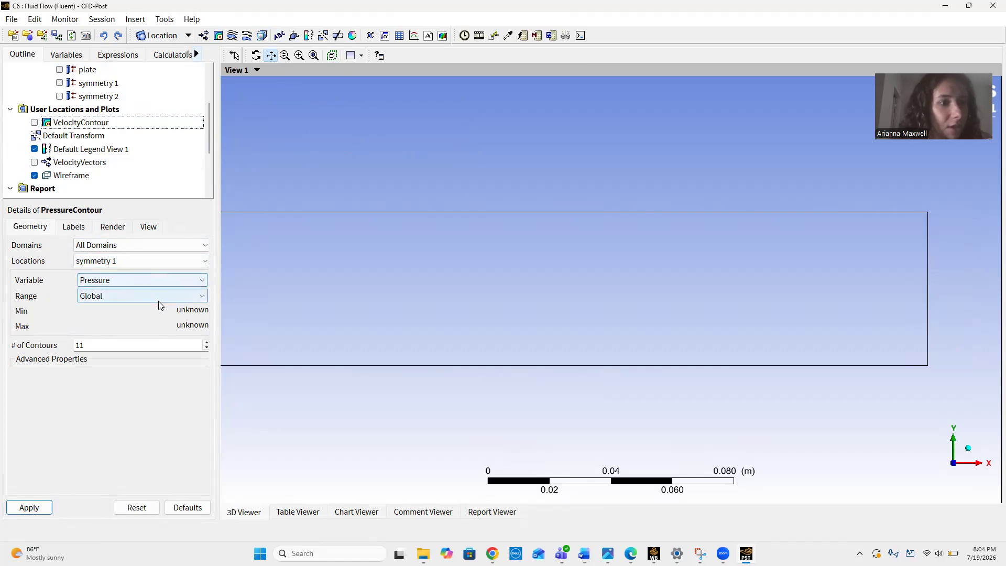
pyautogui.click(127, 346)
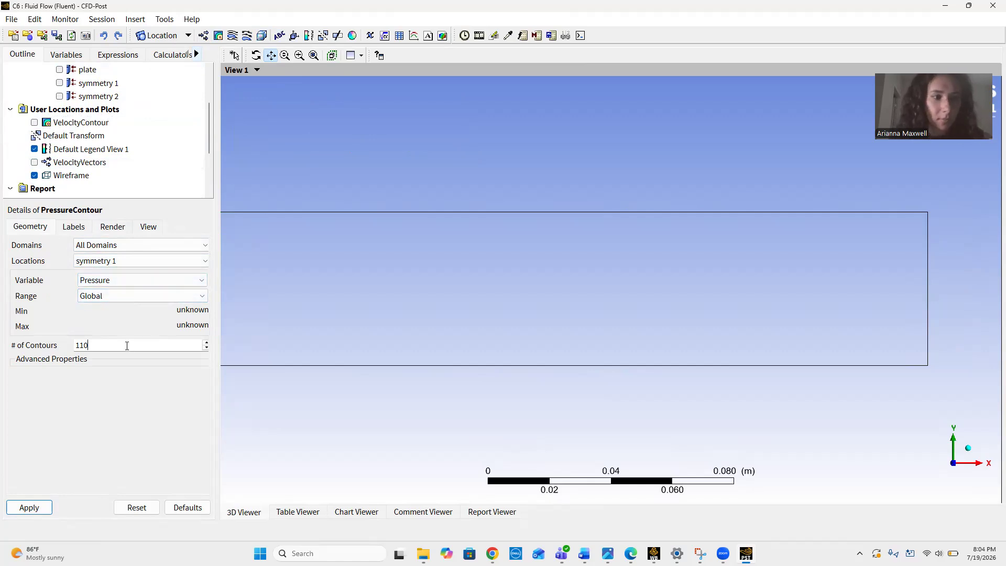
pyautogui.click(30, 508)
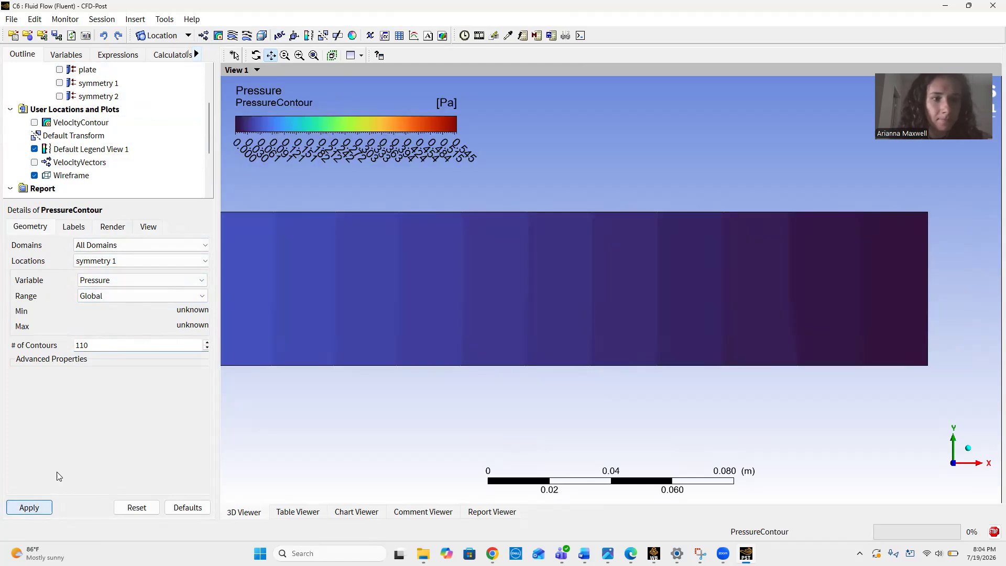
# Examine the pressure contour over the full length of the plate
pyautogui.scroll(-1, 386, 313)
pyautogui.scroll(-4, 385, 313)
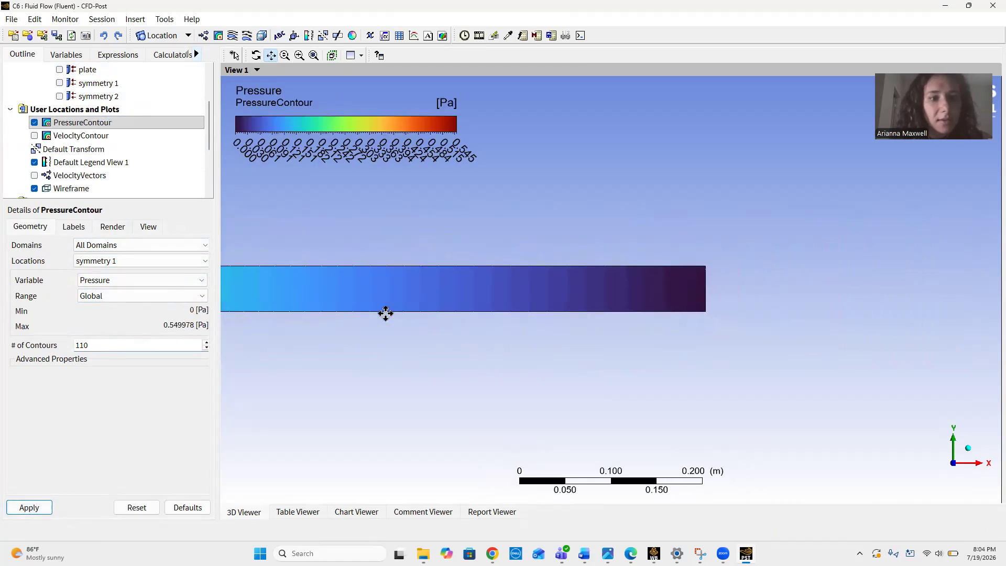
pyautogui.moveTo(350, 281); pyautogui.dragTo(517, 269)
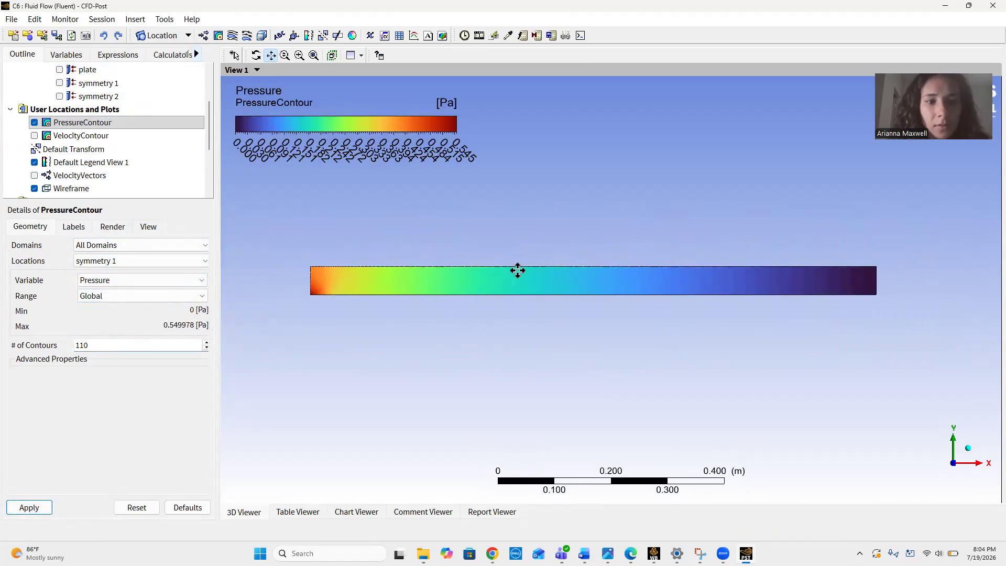
pyautogui.scroll(2, 517, 270)
pyautogui.moveTo(422, 276); pyautogui.dragTo(456, 274)
pyautogui.scroll(1, 457, 273)
pyautogui.scroll(-1, 457, 274)
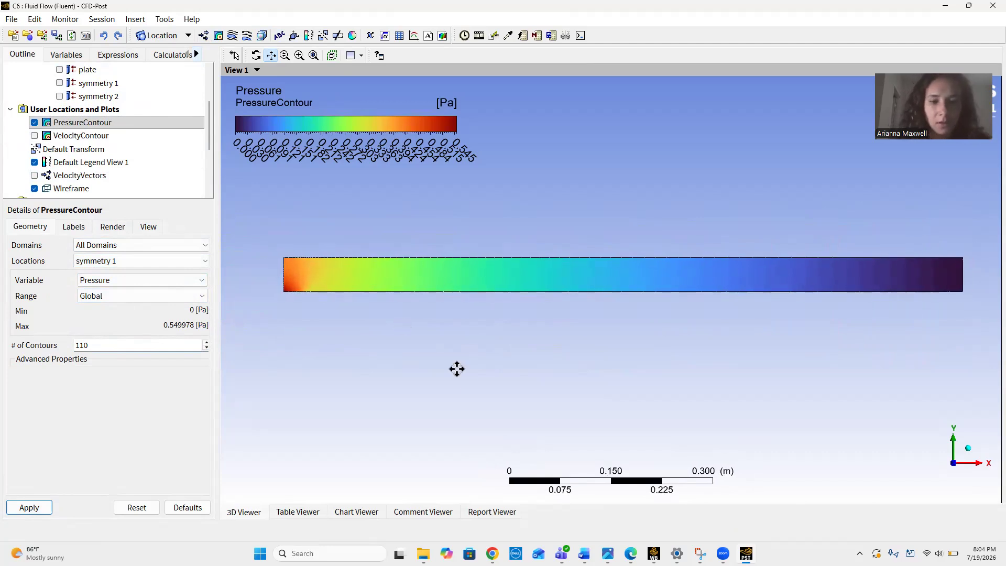
# Check the flat plate assignment's required parts in Chrome and return to CFD-Post
pyautogui.click(492, 554)
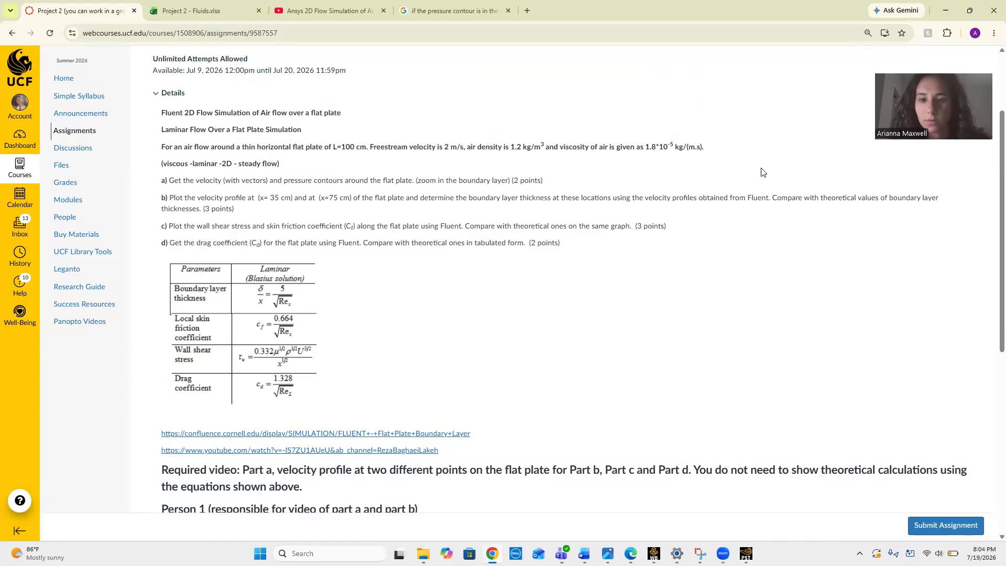
pyautogui.click(747, 553)
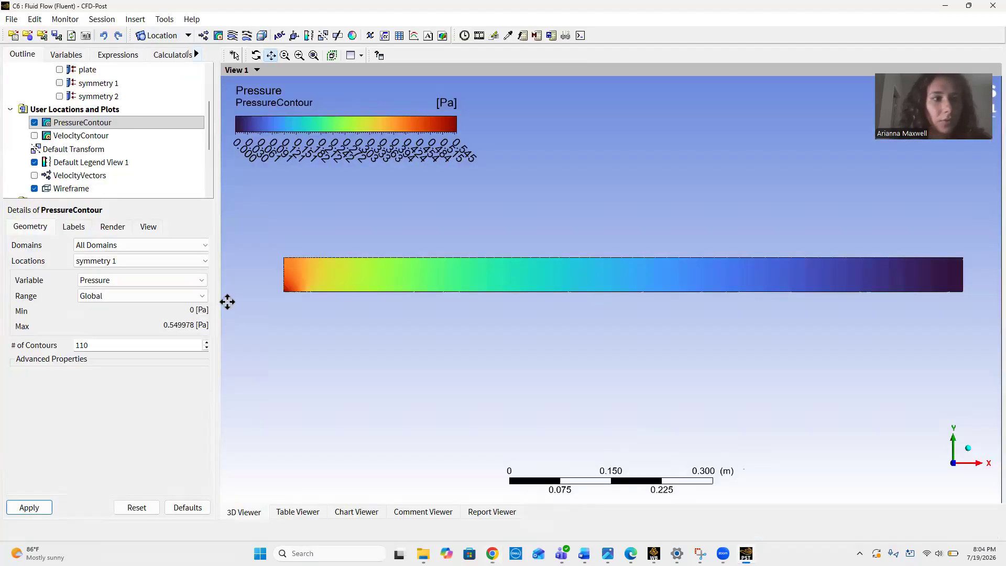
# Show VelocityContour and hide PressureContour in the 3D view
pyautogui.click(34, 136)
pyautogui.click(34, 122)
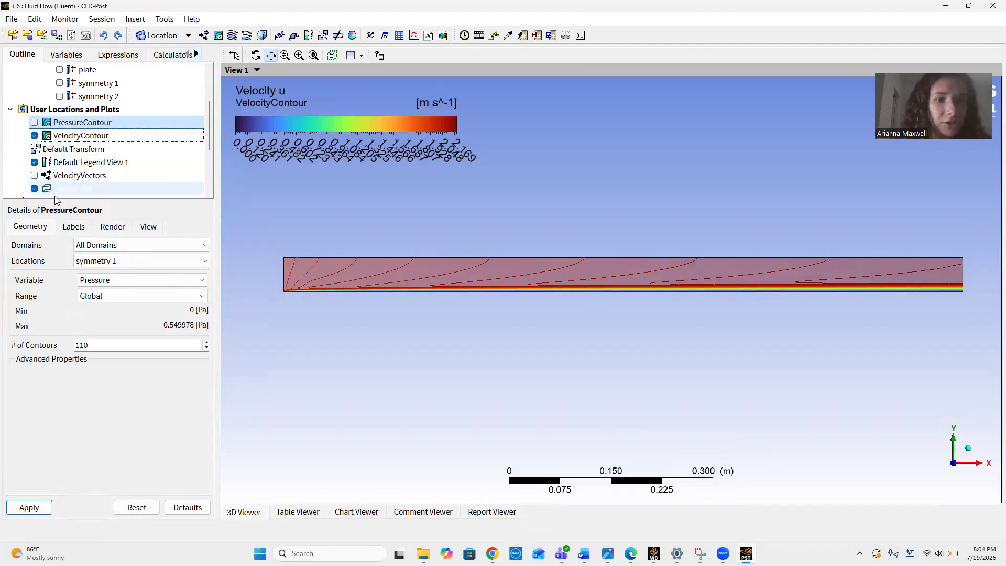
pyautogui.scroll(3, 289, 261)
pyautogui.scroll(-3, 290, 260)
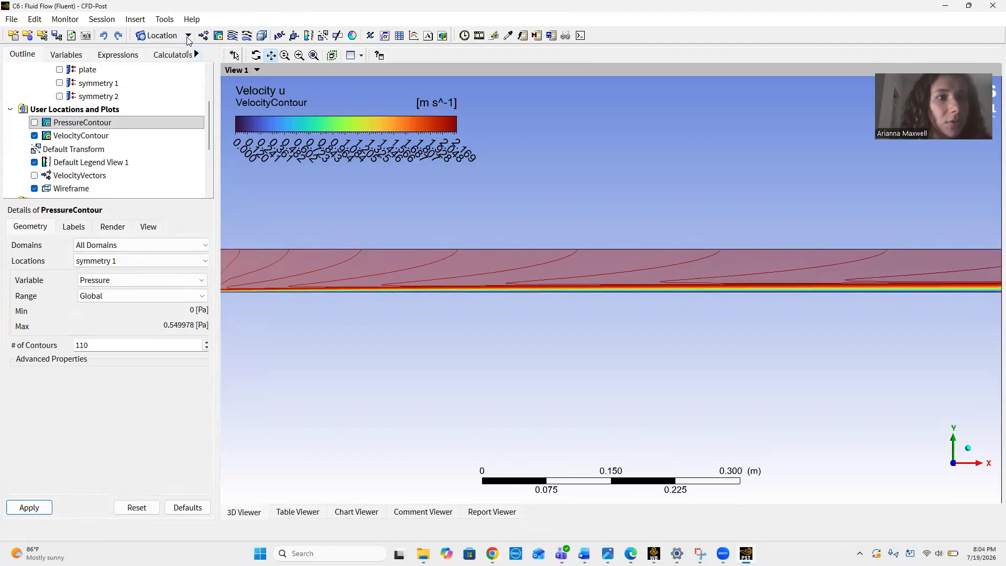
# Insert a line location named x35
pyautogui.click(189, 36)
pyautogui.click(178, 84)
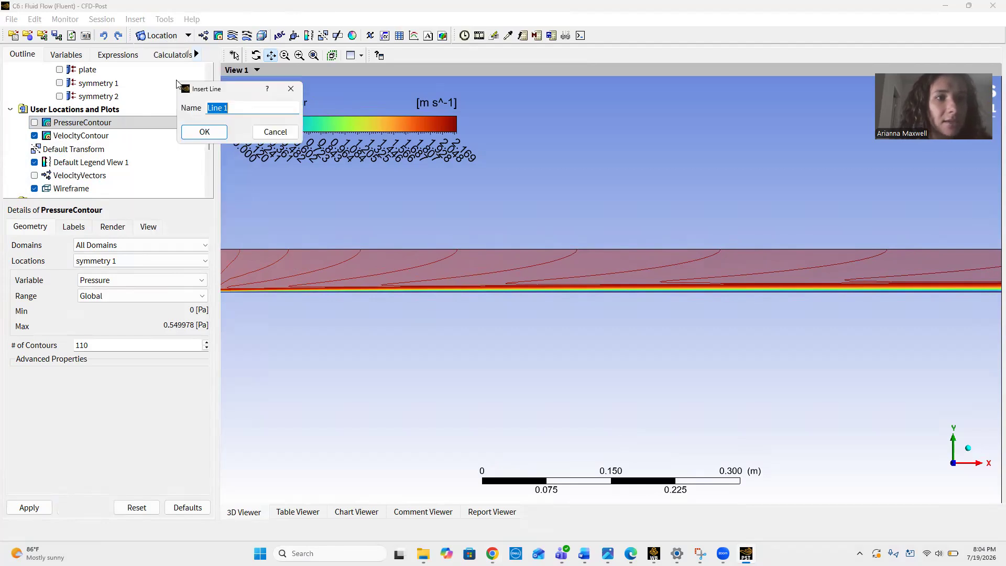
pyautogui.press('BackSpace')
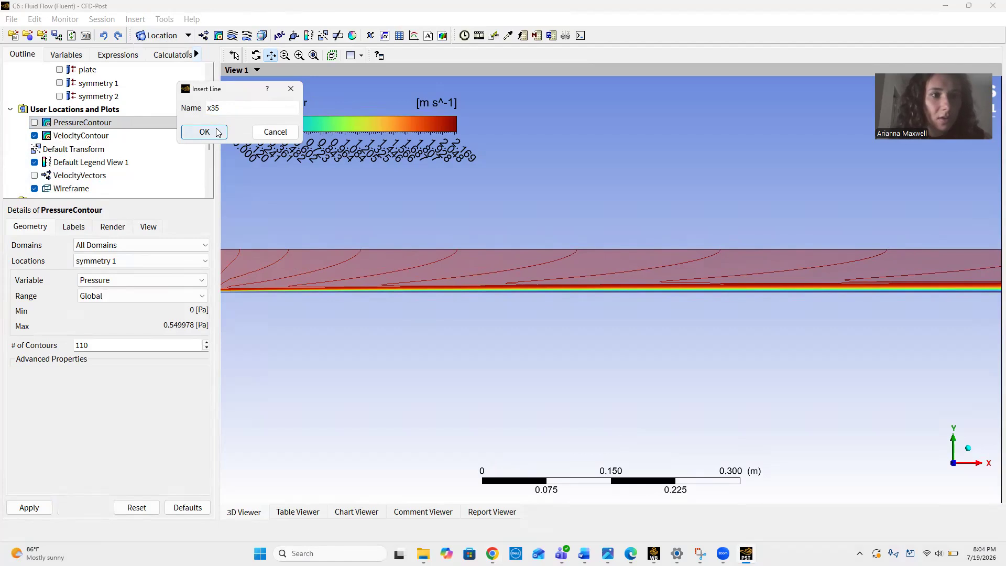
pyautogui.click(203, 131)
# Define line x35 from (0.35, 0, 0) to (0.35, 0.05, 0) with 100 samples and apply it
pyautogui.click(92, 290)
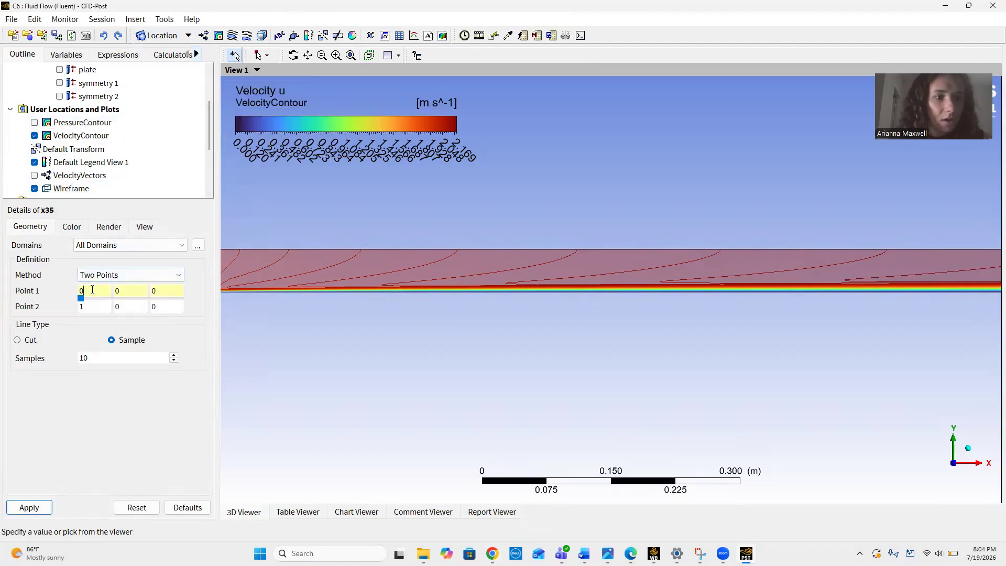
pyautogui.write('.35')
pyautogui.click(92, 304)
pyautogui.press('BackSpace')
pyautogui.write('0.35')
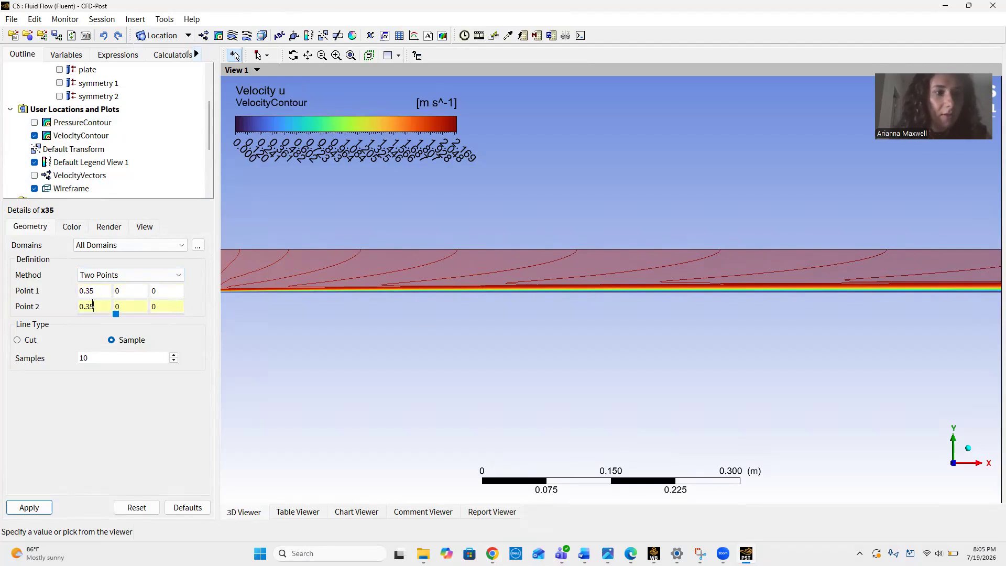
pyautogui.click(124, 306)
pyautogui.write('.05')
pyautogui.click(124, 353)
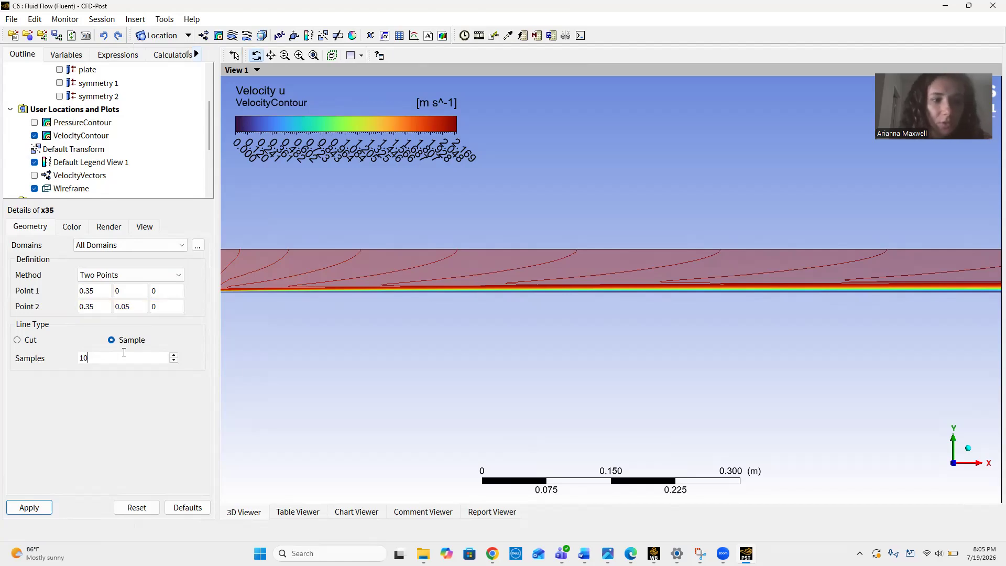
pyautogui.write('0')
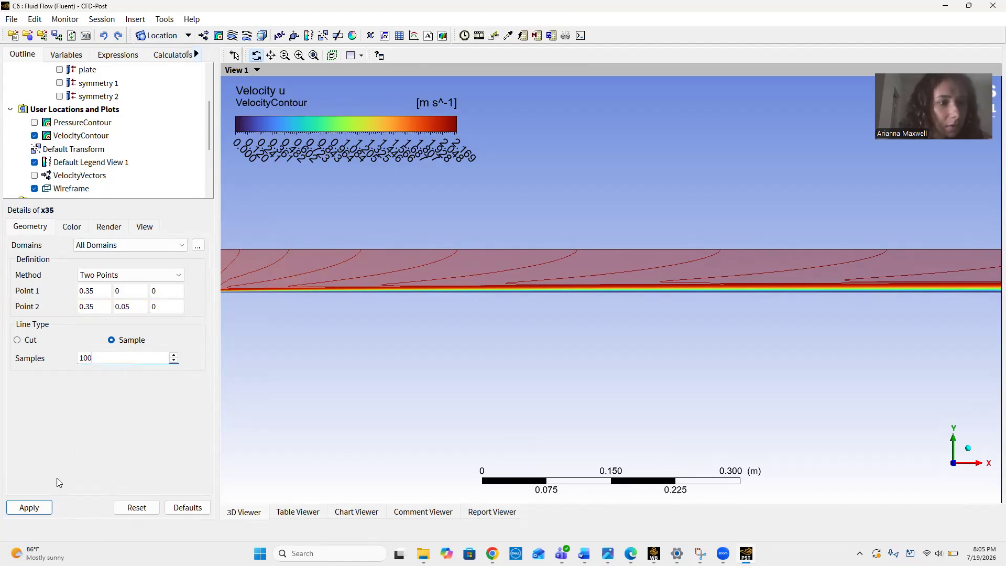
pyautogui.click(29, 508)
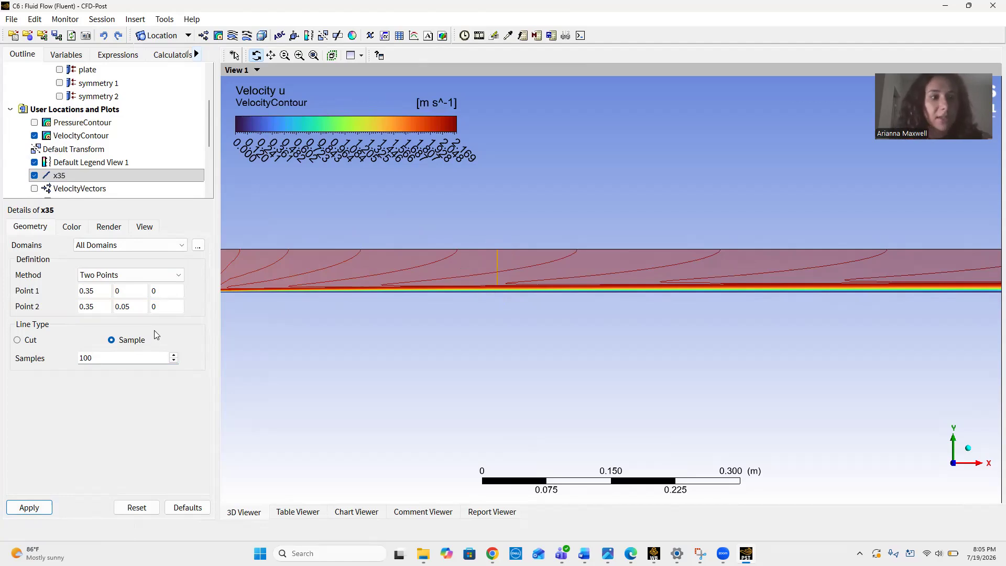
# Insert a second line location named x75
pyautogui.click(187, 36)
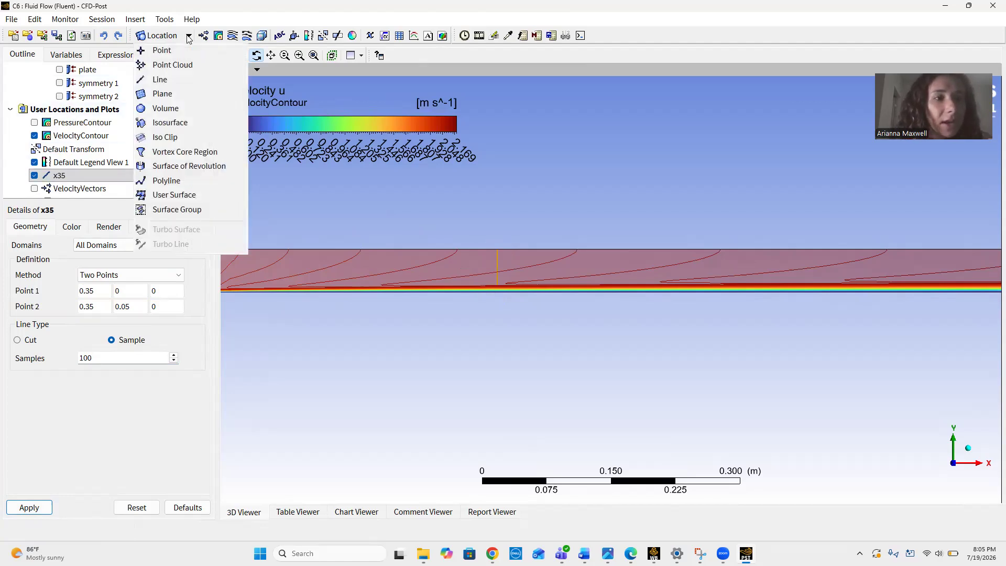
pyautogui.click(176, 80)
pyautogui.write('x75')
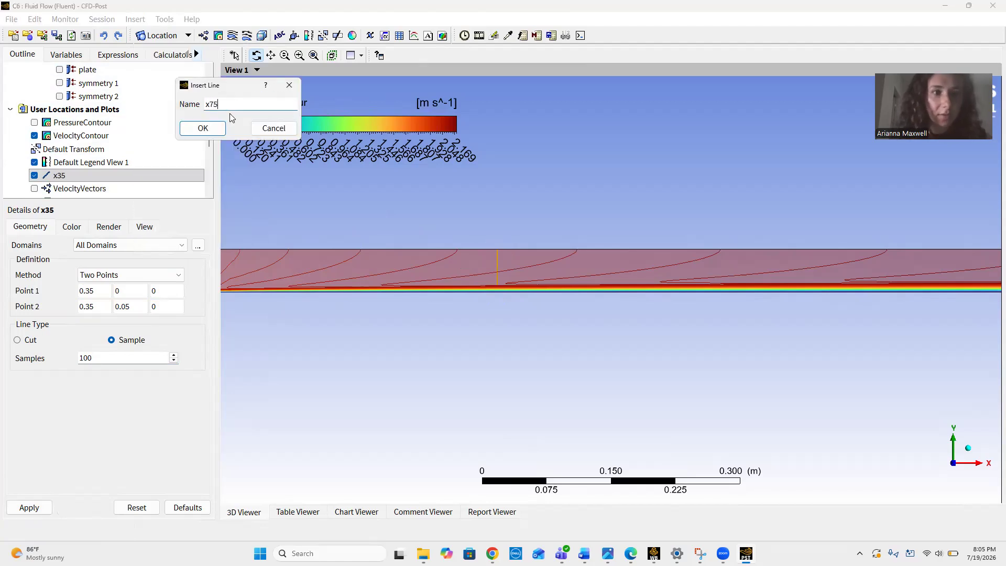
pyautogui.click(203, 128)
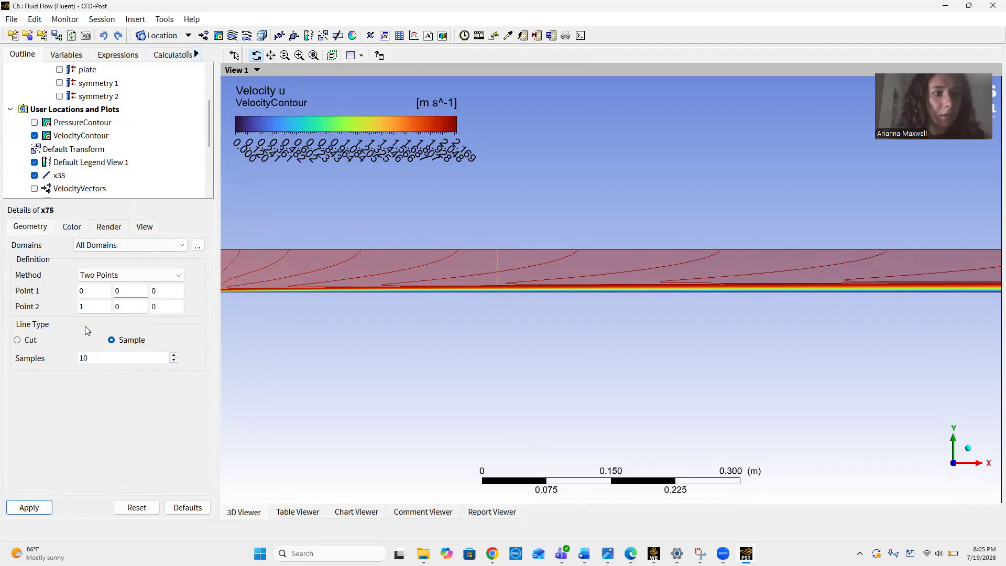
# Define line x75 from (0.75, 0, 0) to (0.75, 0.05, 0) with 100 samples and apply it
pyautogui.click(93, 290)
pyautogui.write('.75')
pyautogui.click(97, 307)
pyautogui.press('BackSpace')
pyautogui.write('0.75')
pyautogui.click(124, 308)
pyautogui.write('.05')
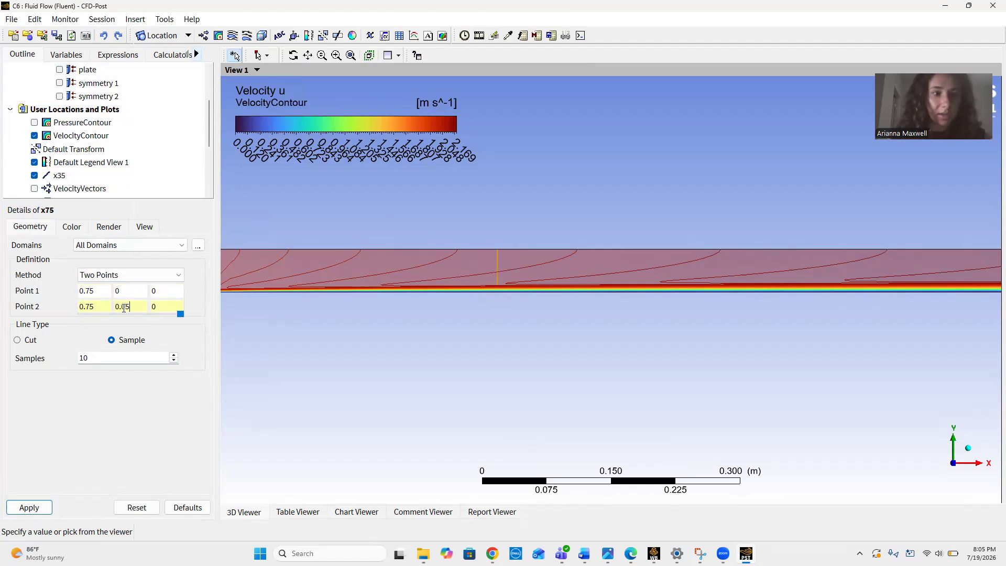
pyautogui.click(94, 359)
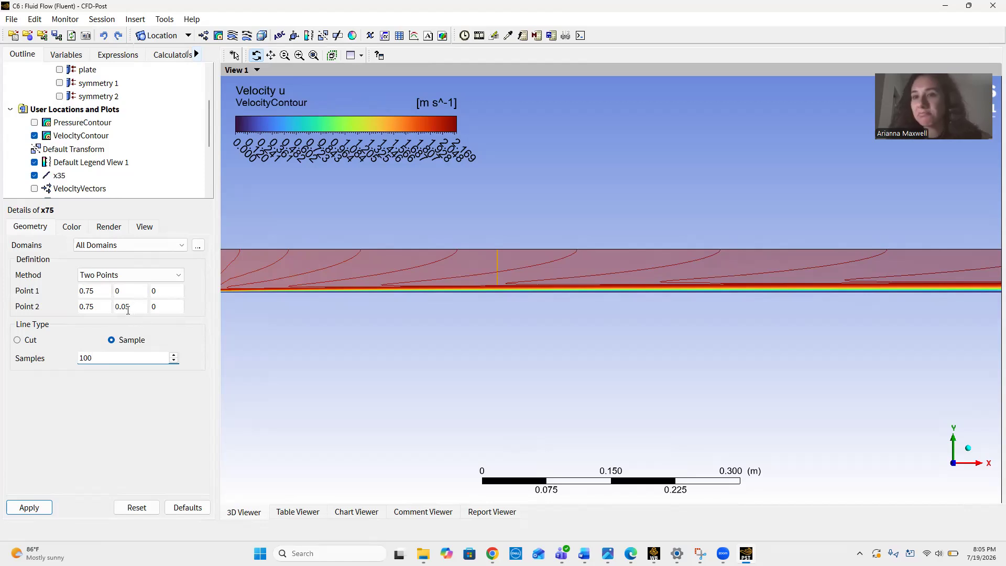
pyautogui.click(42, 507)
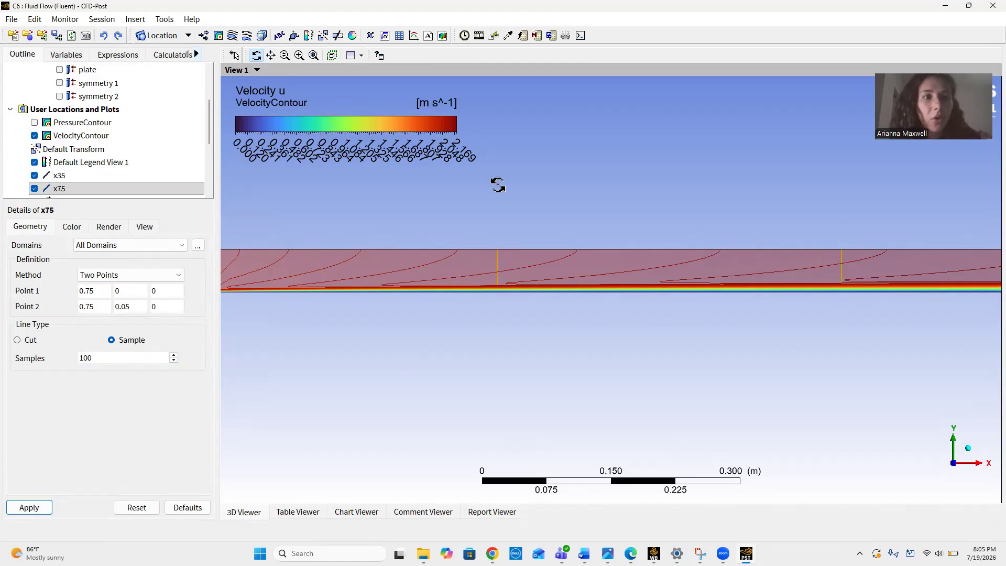
# Insert a chart named VelocityProfiles
pyautogui.click(412, 37)
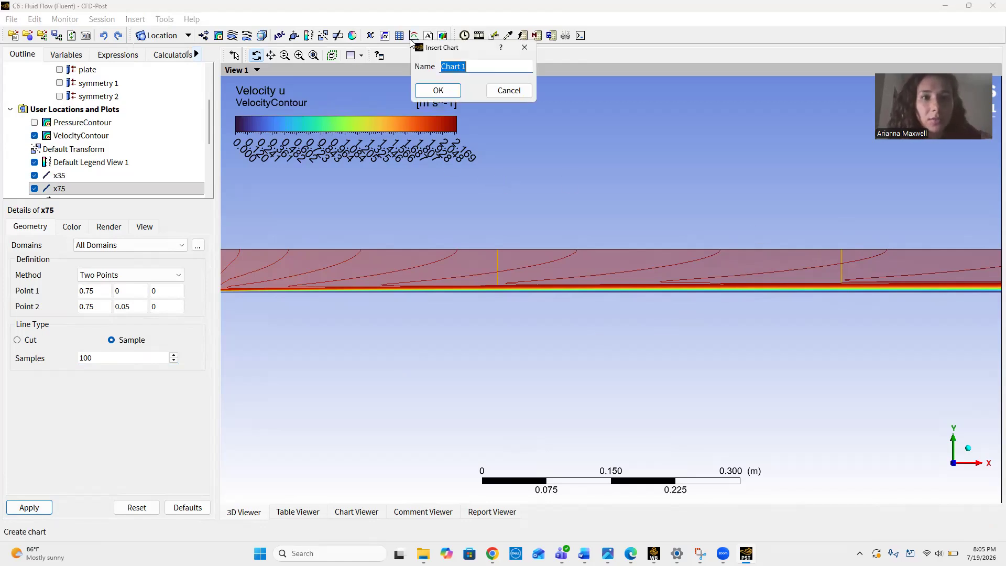
pyautogui.write('Velocity')
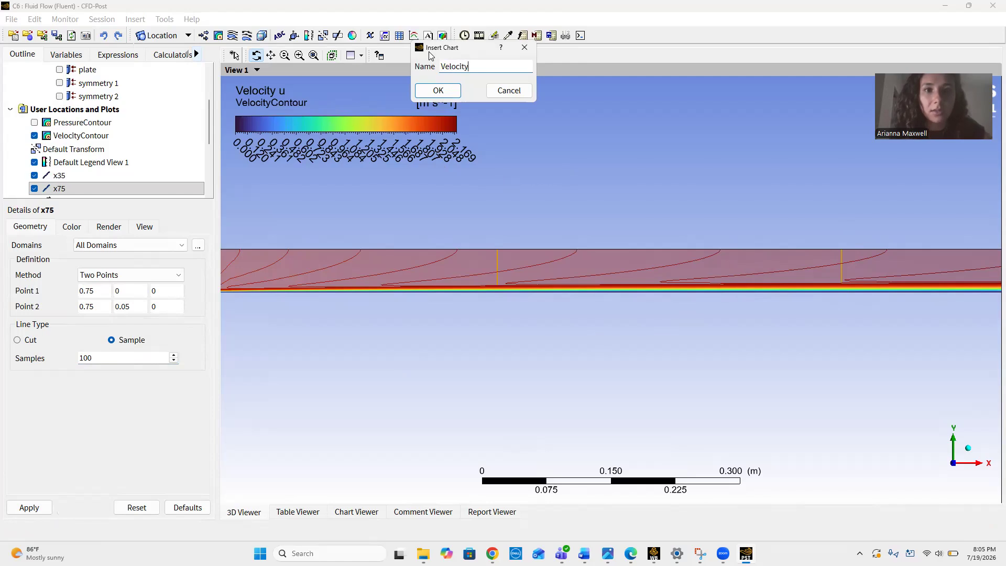
pyautogui.write('Profiles')
pyautogui.click(438, 90)
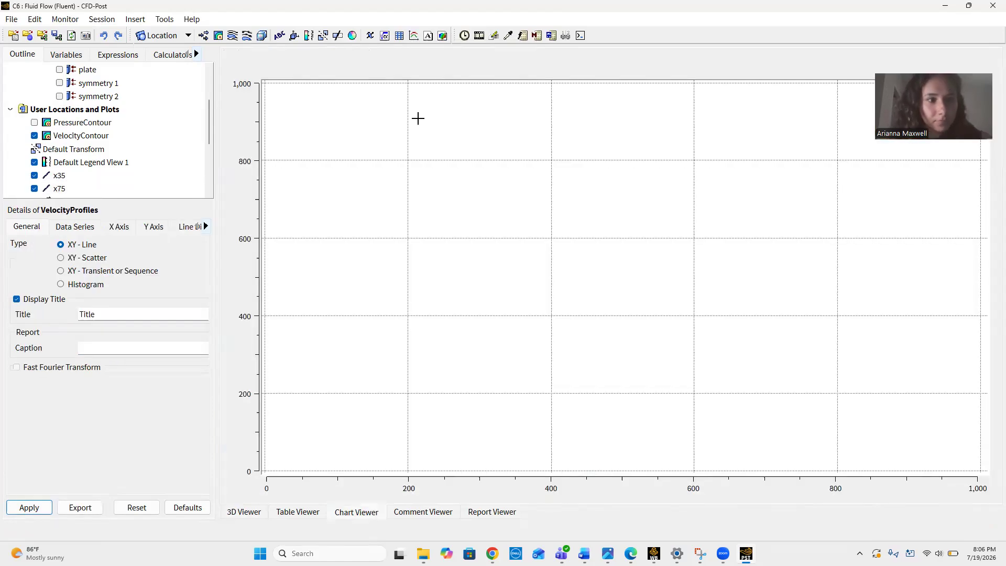
# Set the display title of the VelocityProfiles chart to "Velocity Profiles"
pyautogui.press('BackSpace')
pyautogui.press('BackSpace')
pyautogui.press('BackSpace')
pyautogui.press('BackSpace')
pyautogui.write('Velocity')
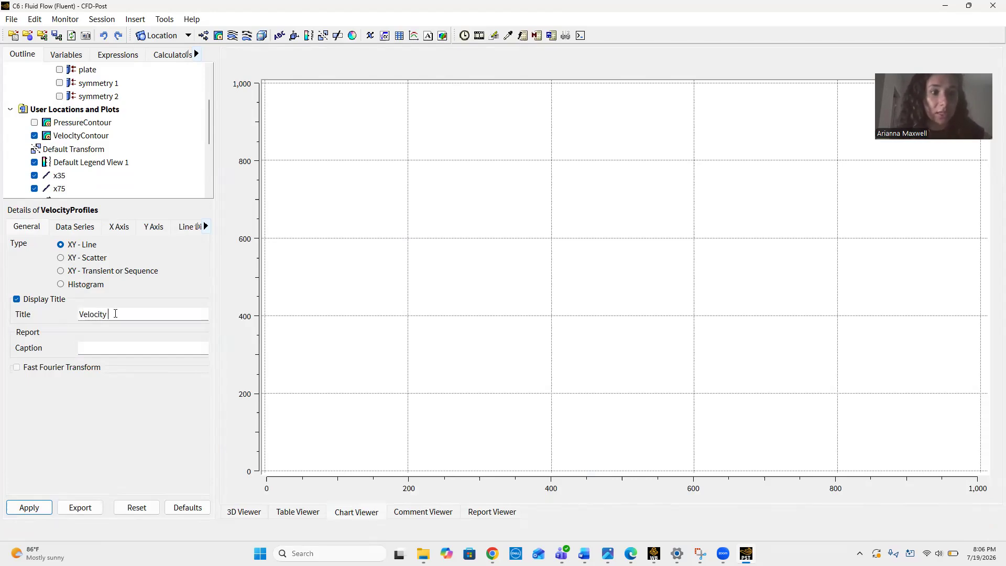
pyautogui.write(' Profiles')
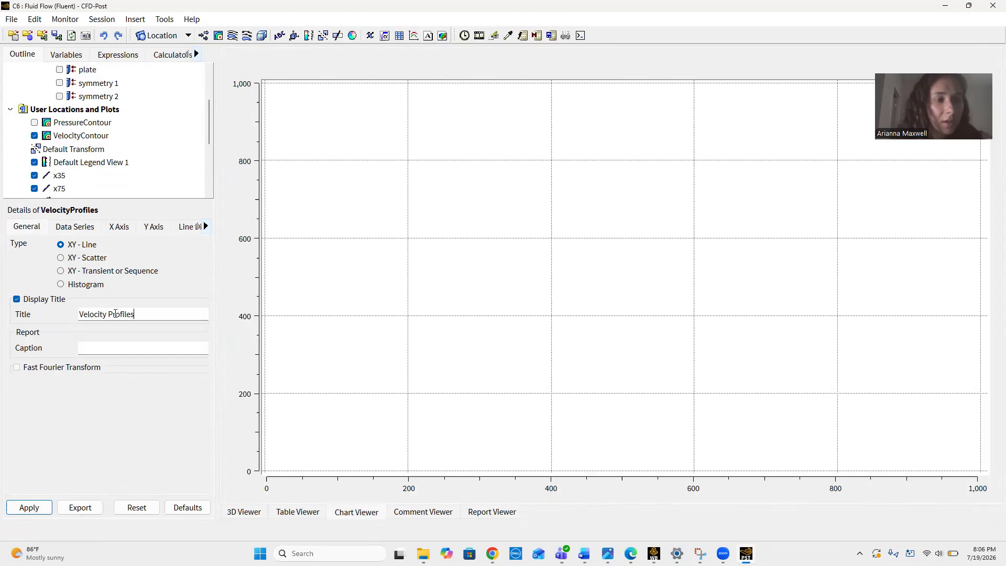
# Rename the chart's first data series "x = 35cm" and set its location to line x35
pyautogui.click(75, 227)
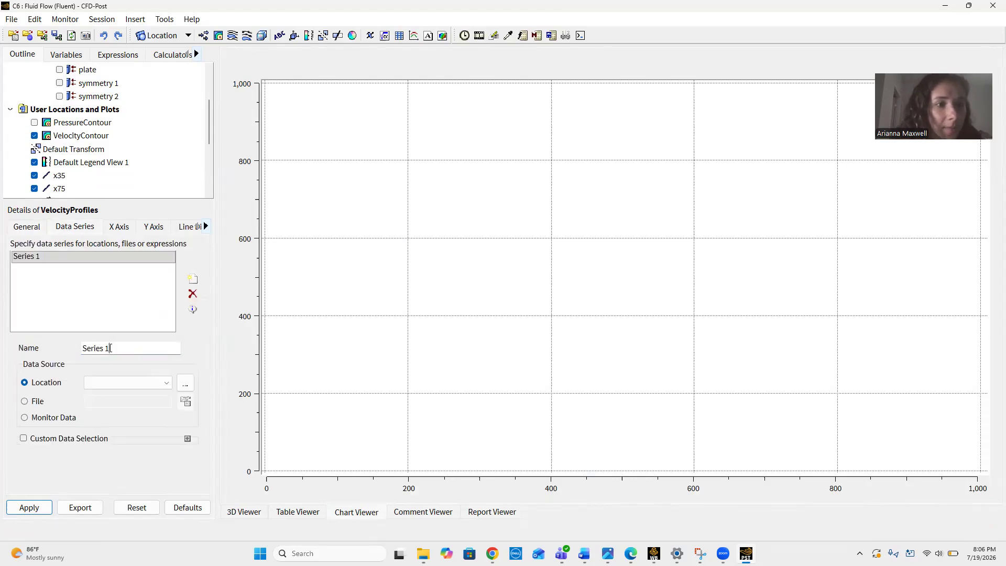
pyautogui.press('BackSpace')
pyautogui.press('BackSpace')
pyautogui.press('BackSpace')
pyautogui.press('BackSpace')
pyautogui.press('BackSpace')
pyautogui.write('x')
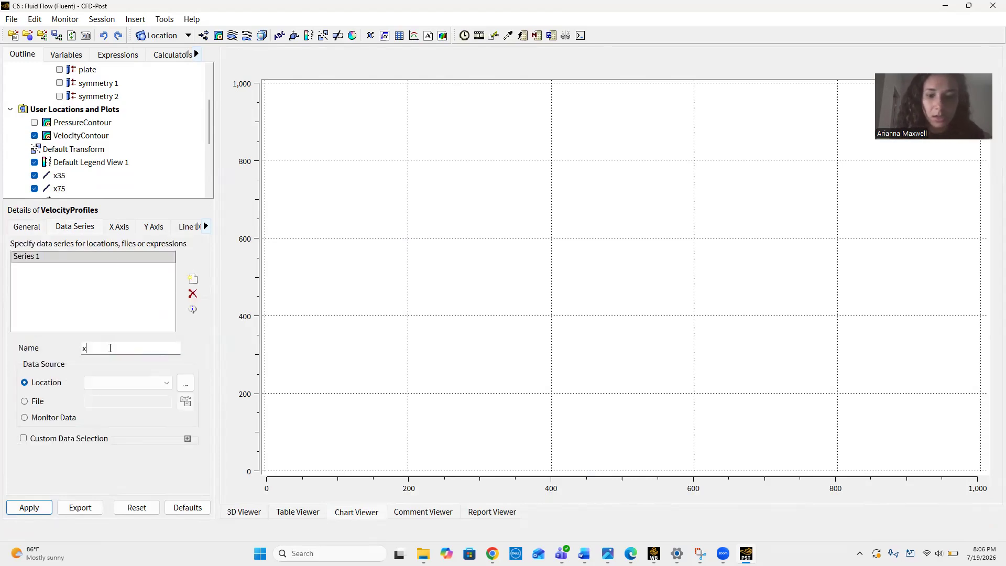
pyautogui.write(' = 35cm')
pyautogui.click(163, 383)
pyautogui.click(142, 395)
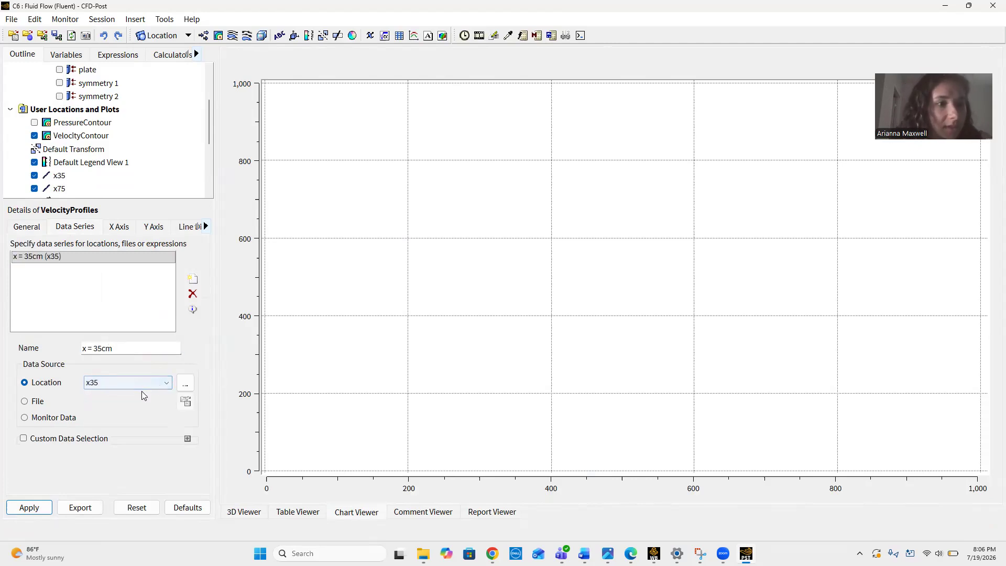
# Add a second data series named "x = 75 cm" and set its location to line x75
pyautogui.click(194, 279)
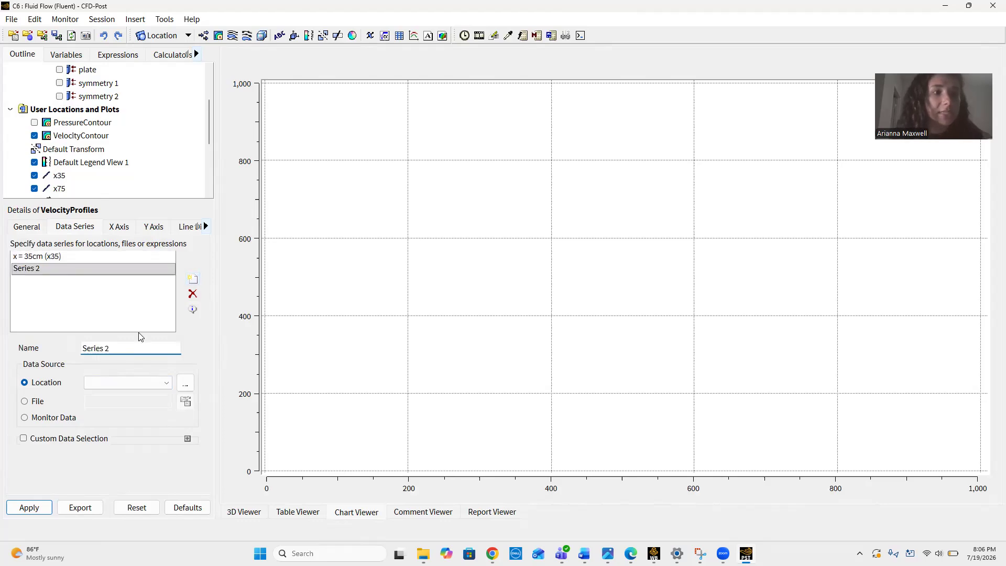
pyautogui.hotkey('ctrl', 'a')
pyautogui.press('BackSpace')
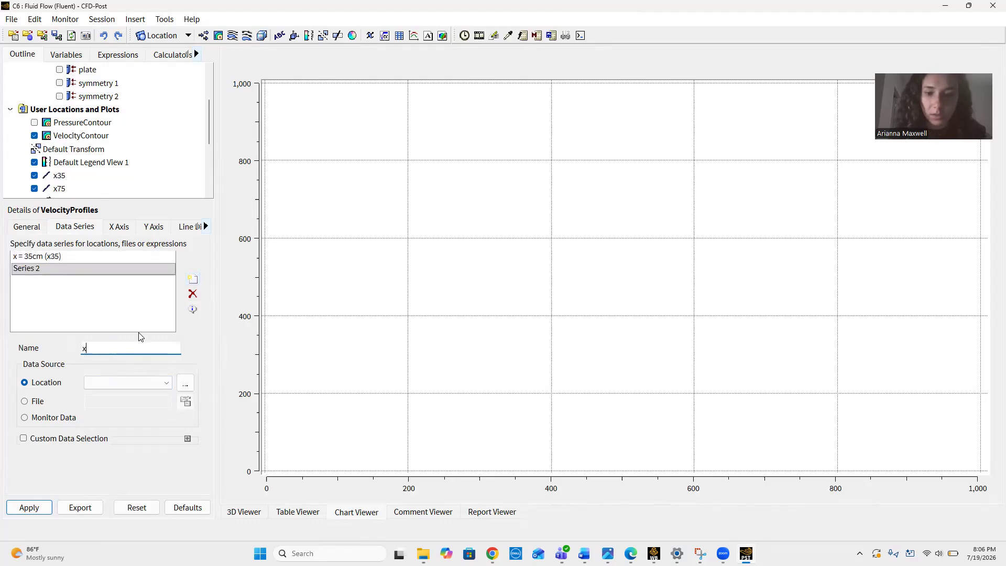
pyautogui.write('x = 75 cm')
pyautogui.click(133, 383)
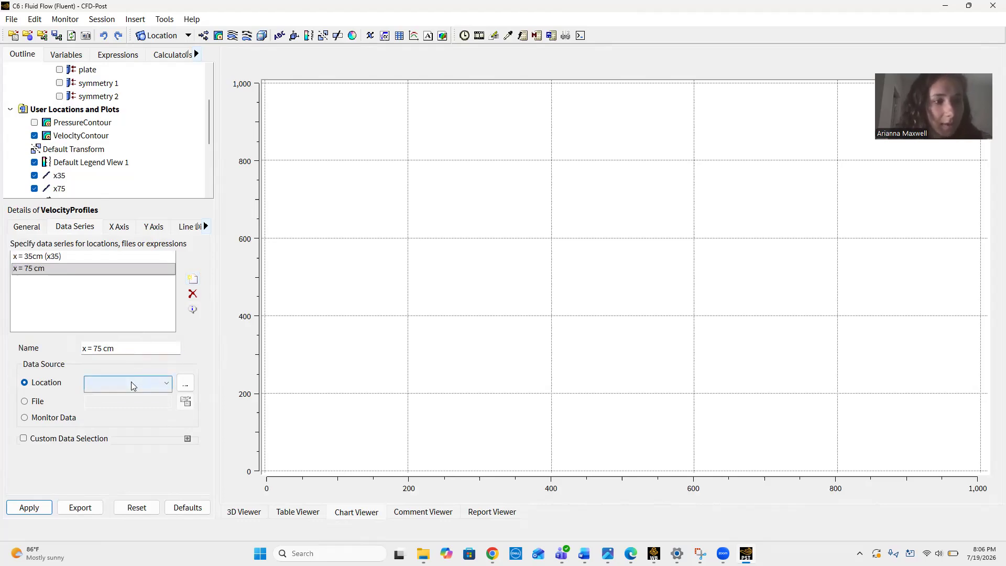
pyautogui.click(128, 406)
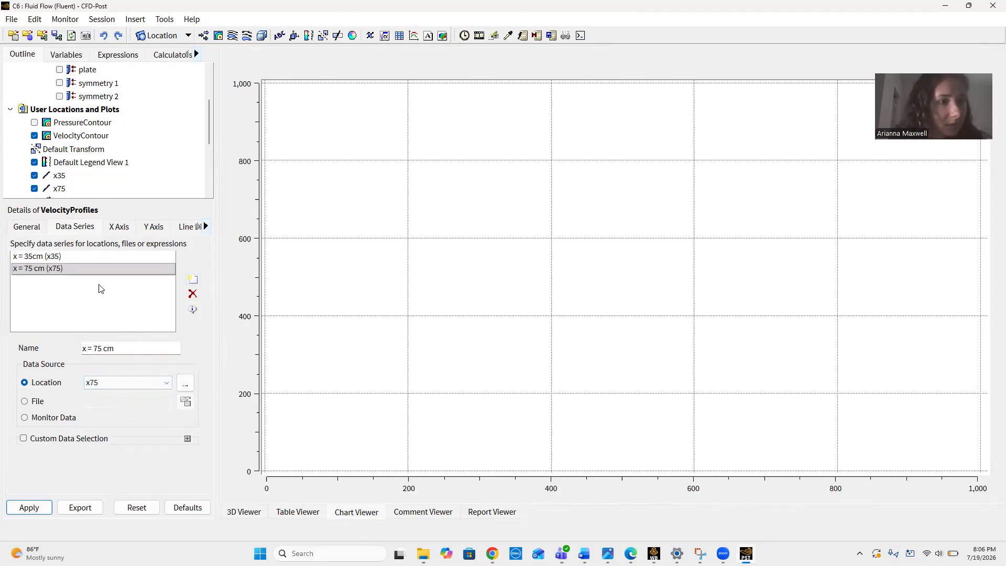
# Plot Velocity u on the X axis against Y on the Y axis and apply the VelocityProfiles chart
pyautogui.click(123, 230)
pyautogui.click(145, 259)
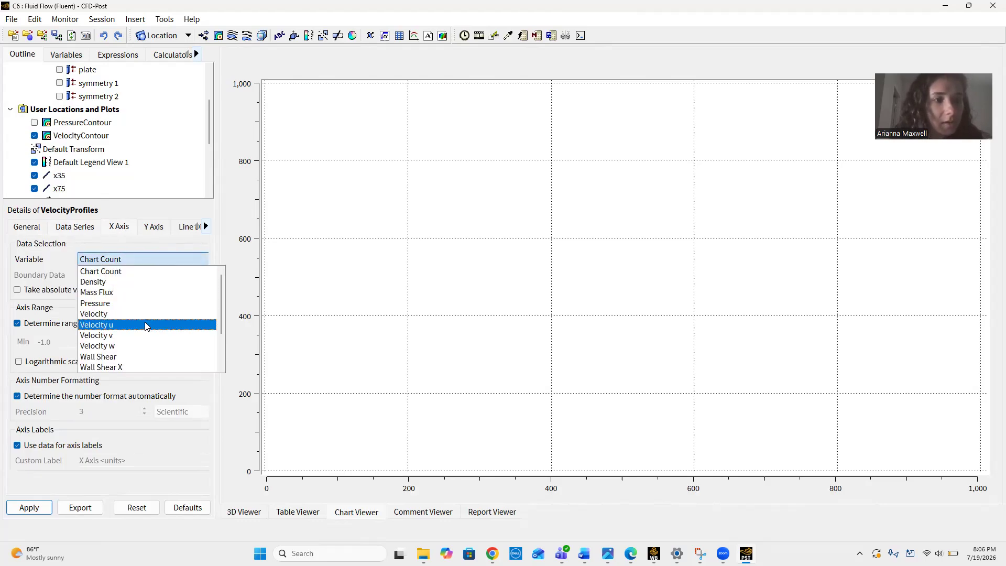
pyautogui.click(146, 325)
pyautogui.click(155, 229)
pyautogui.click(142, 257)
pyautogui.scroll(-2, 142, 329)
pyautogui.click(116, 356)
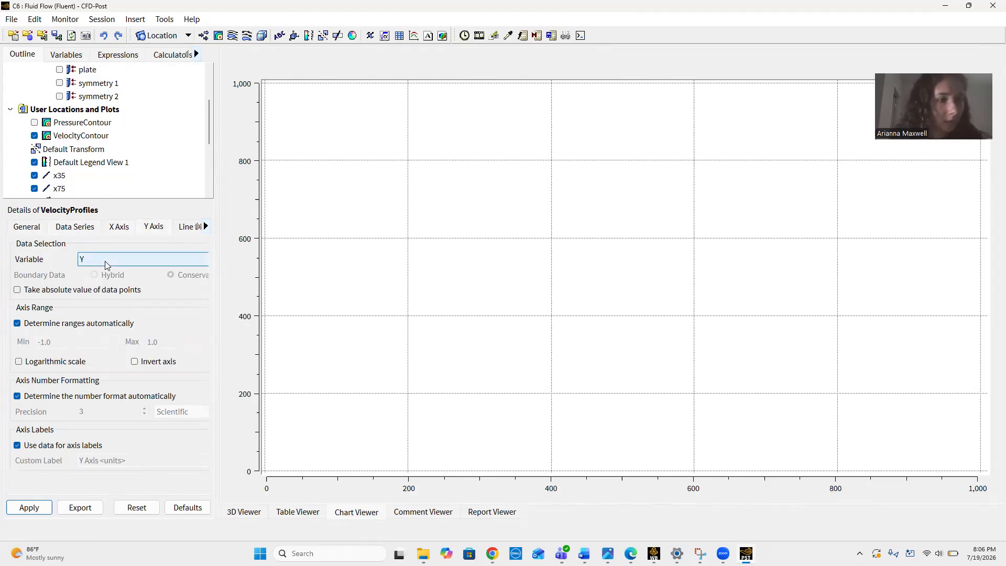
pyautogui.click(50, 502)
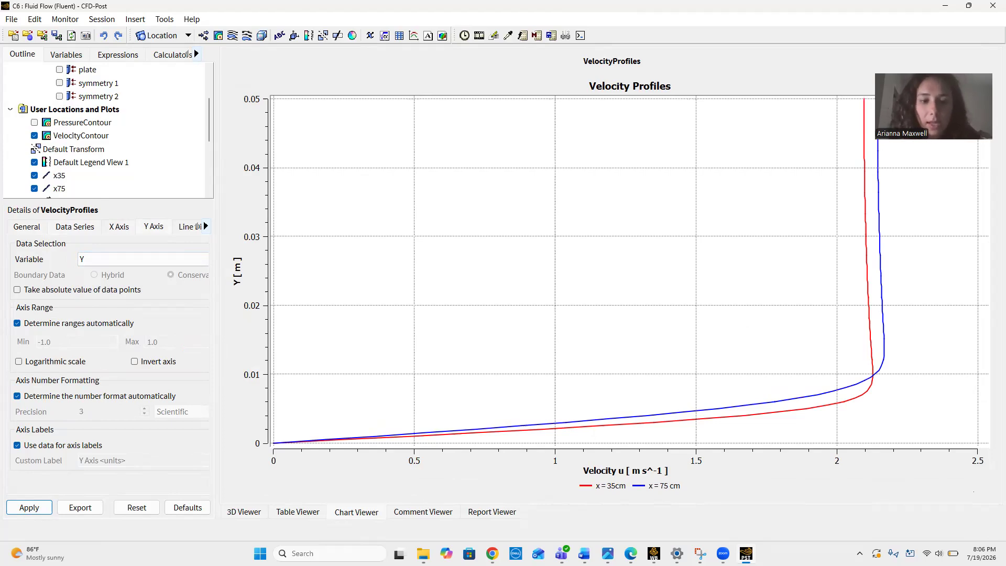
# Check the assignment's wall shear stress requirement in the browser, return to CFD-Post and insert a chart named "Wall Shear Stress"
pyautogui.hotkey('alt', 'Tab')
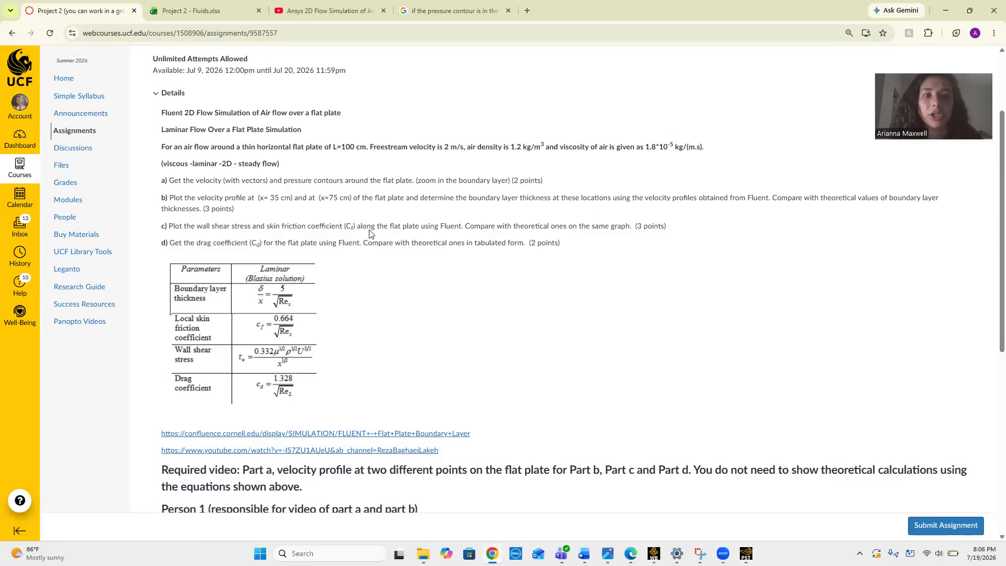
pyautogui.click(946, 11)
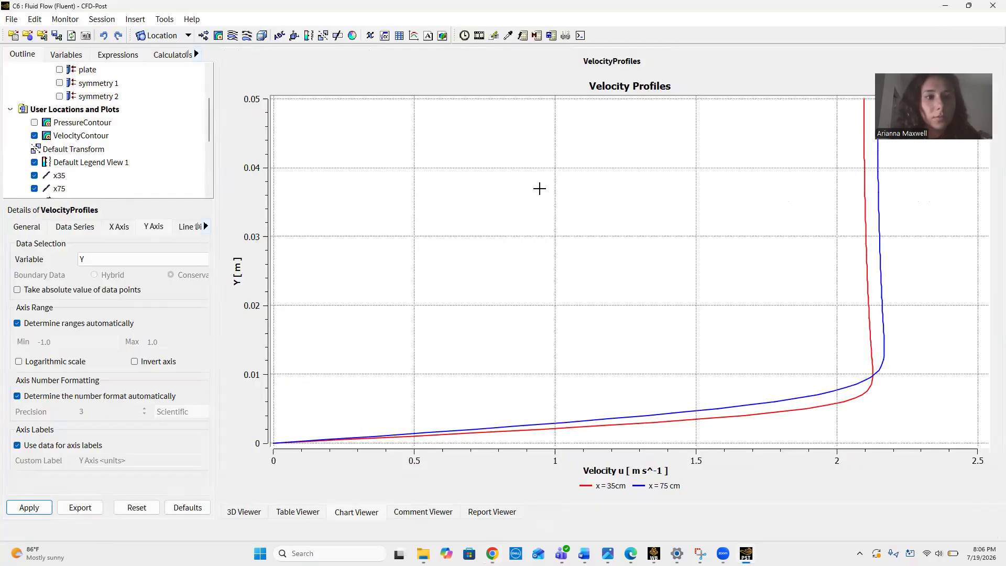
pyautogui.click(414, 37)
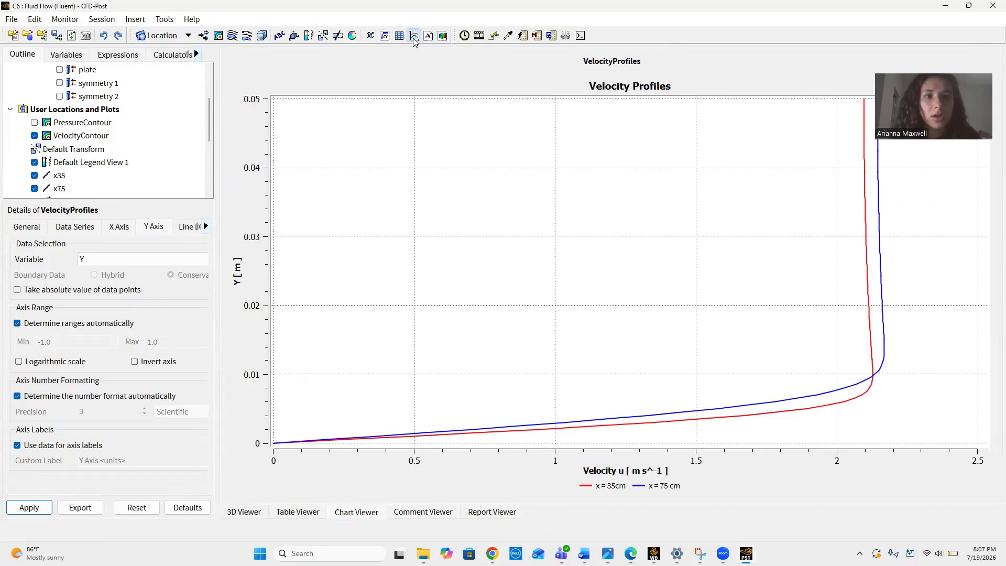
pyautogui.write('W')
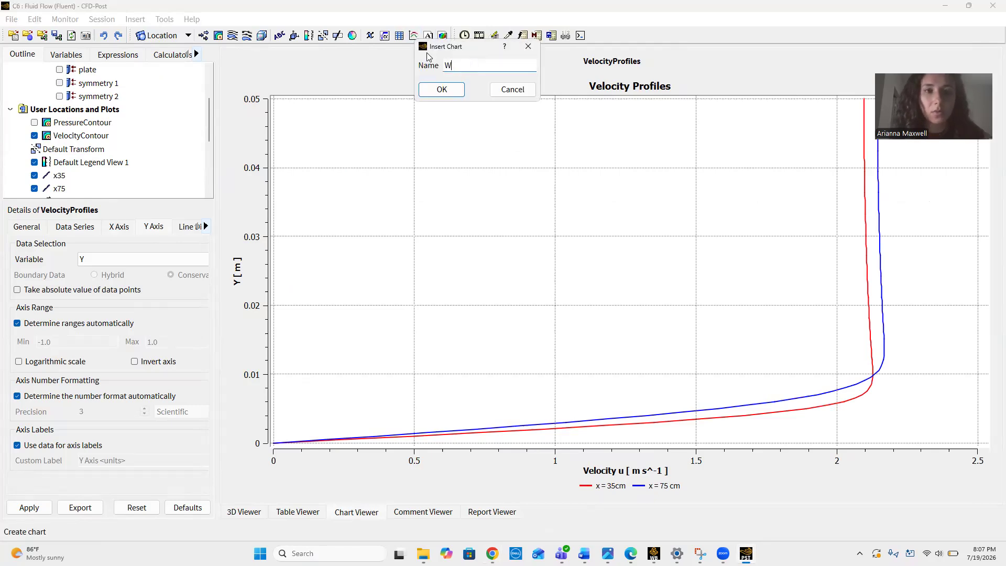
pyautogui.write('all Shear Stress')
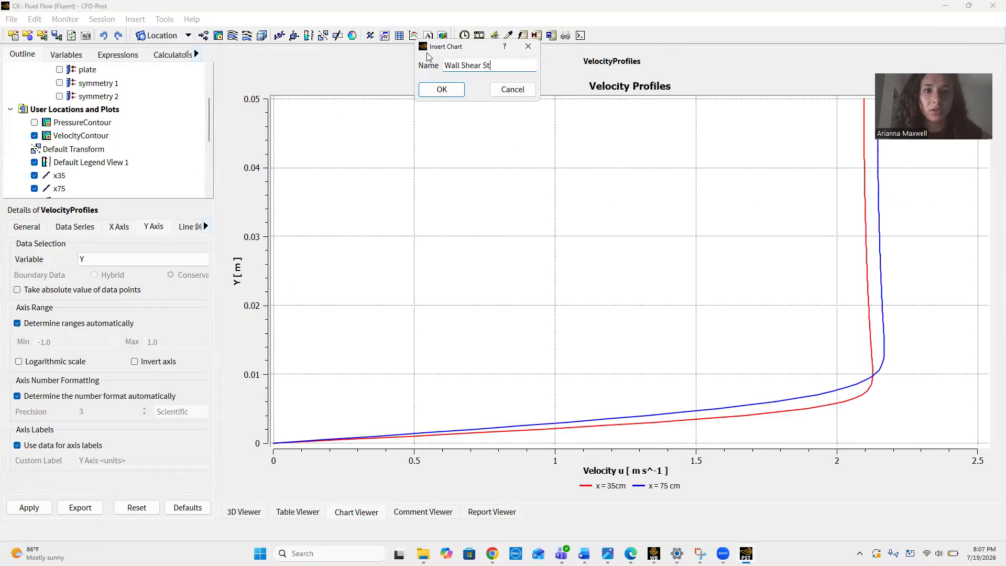
pyautogui.click(443, 88)
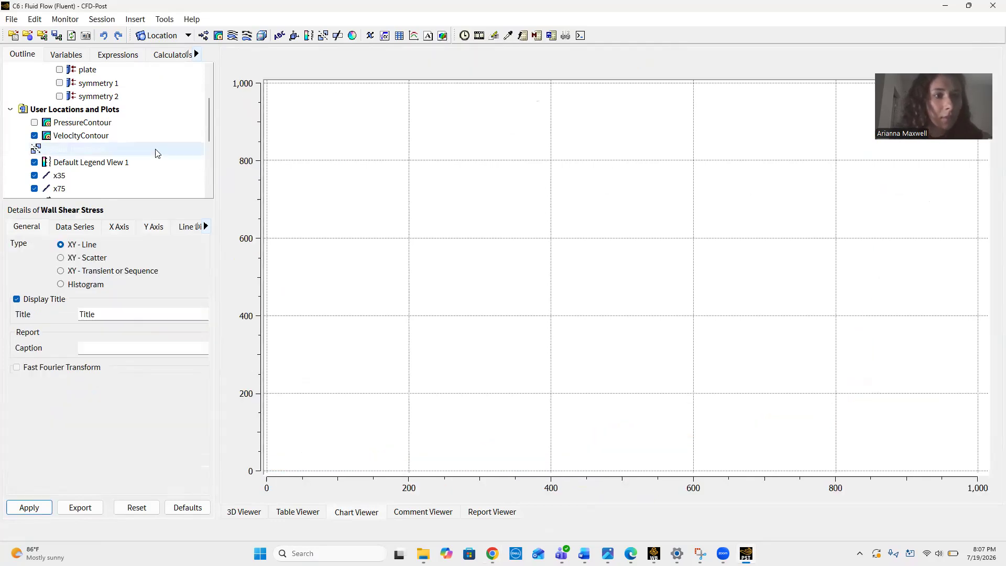
# Set the new chart's display title to "Wall Shear Stress" and apply it without a data series location
pyautogui.click(121, 309)
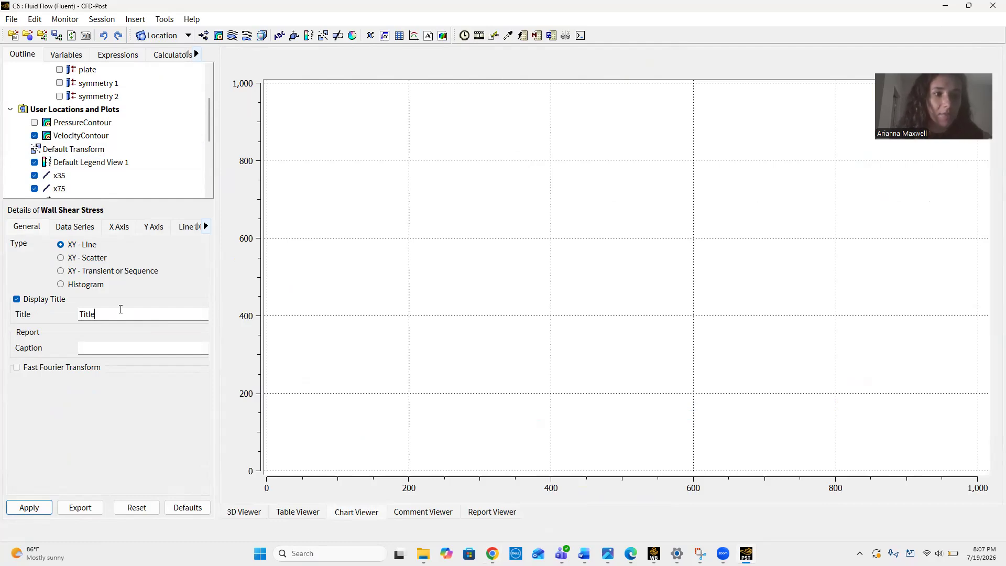
pyautogui.hotkey('ctrl', 'a')
pyautogui.write('Wall Shear Stress')
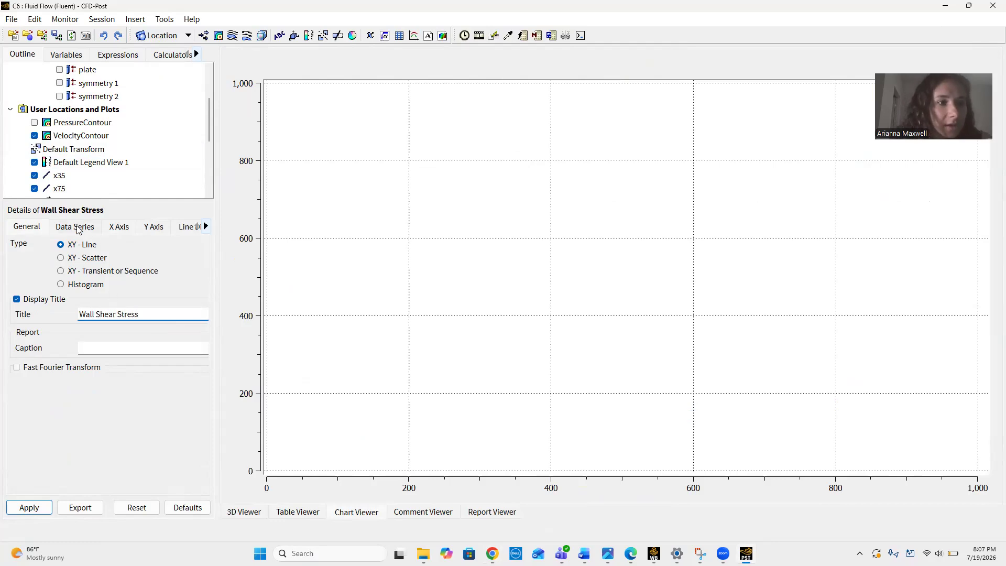
pyautogui.scroll(-3, 141, 155)
pyautogui.scroll(4, 151, 163)
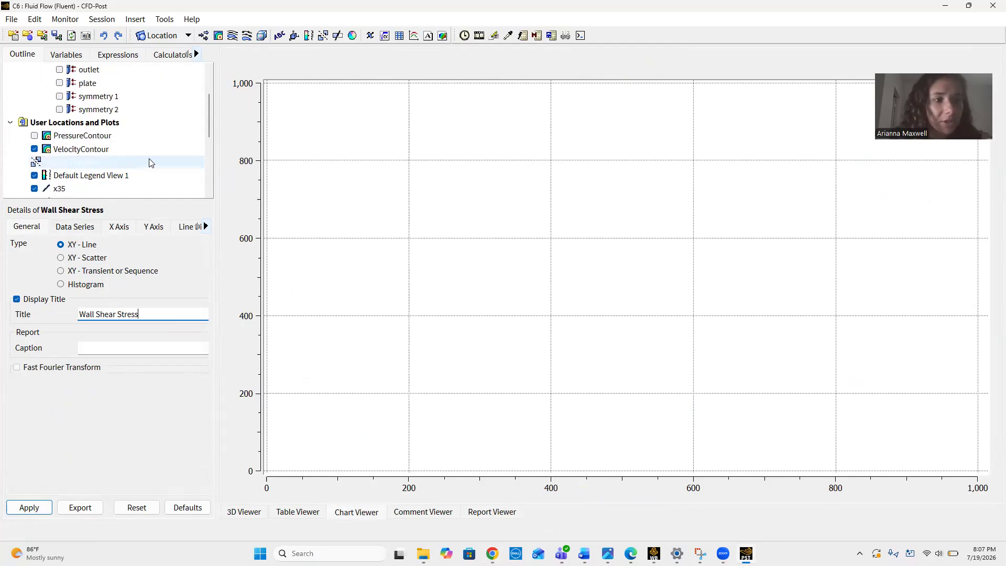
pyautogui.click(49, 508)
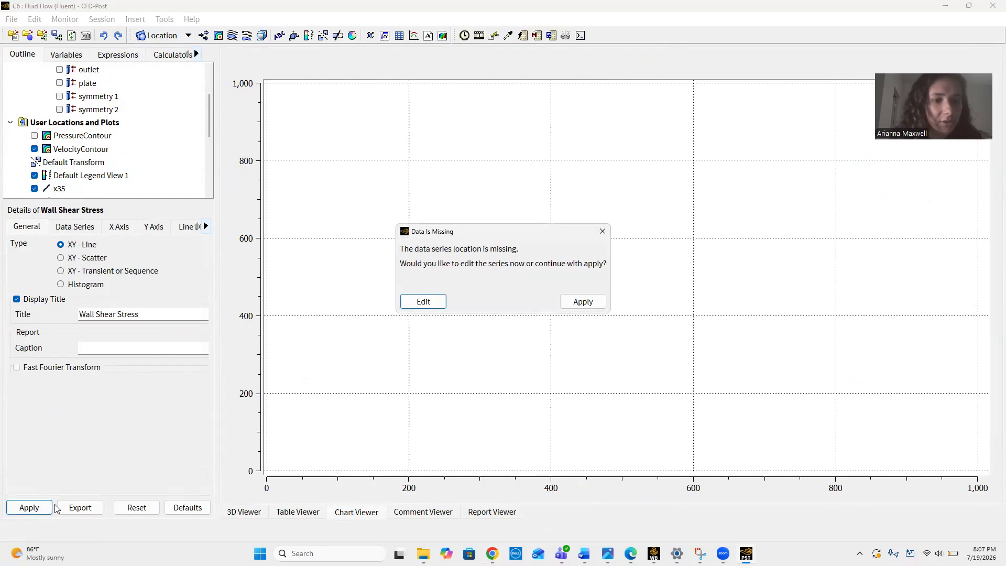
pyautogui.click(583, 303)
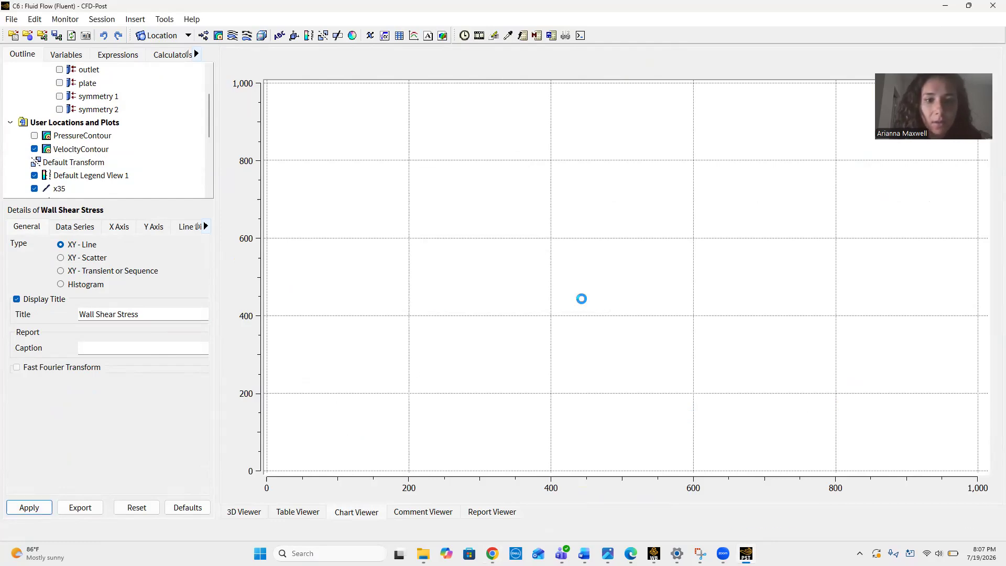
# Insert a line named Plate from (0, 0, 0) to (1, 0, 0) with 100 samples, and hide the VelocityContour
pyautogui.click(251, 515)
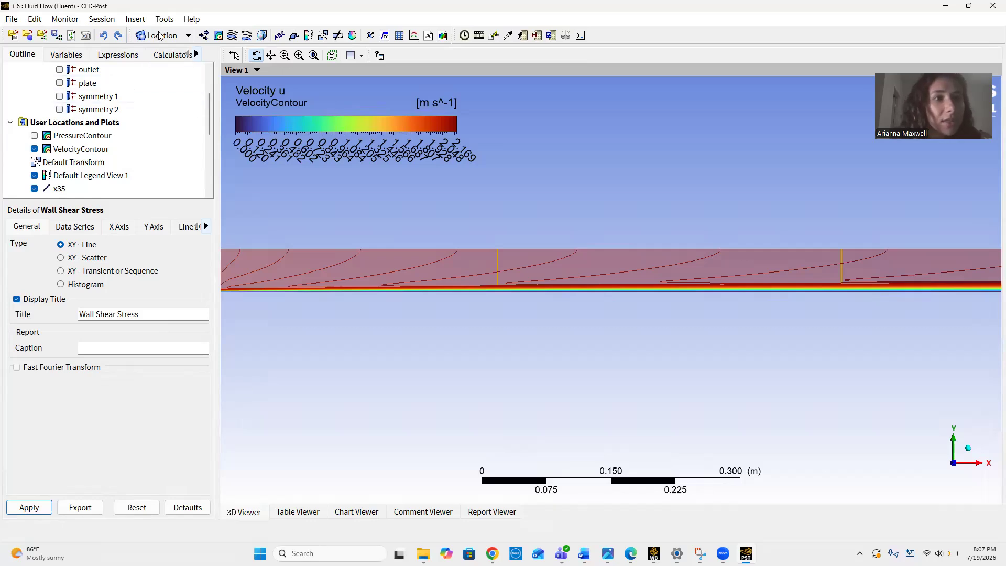
pyautogui.click(187, 35)
pyautogui.click(169, 79)
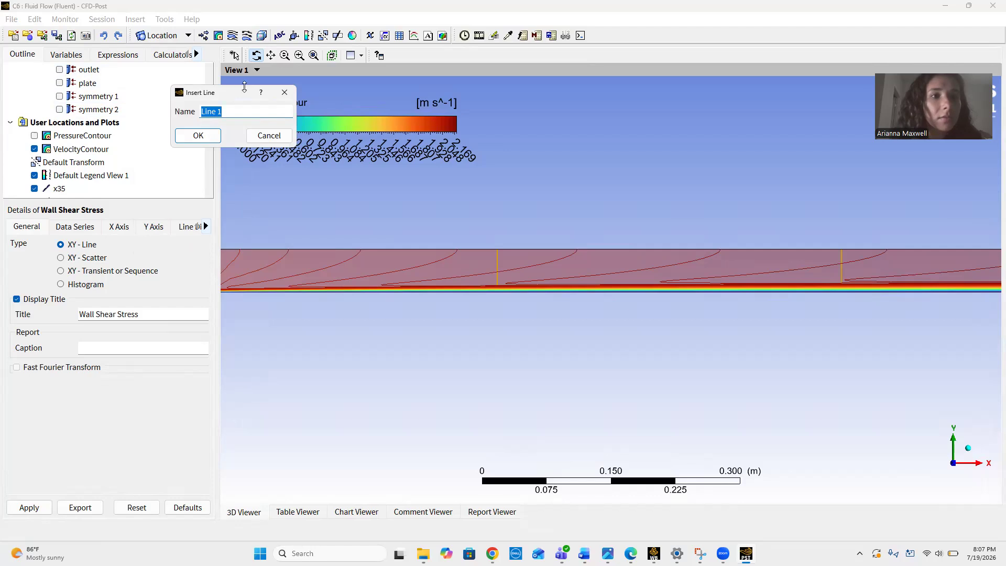
pyautogui.write('Plate')
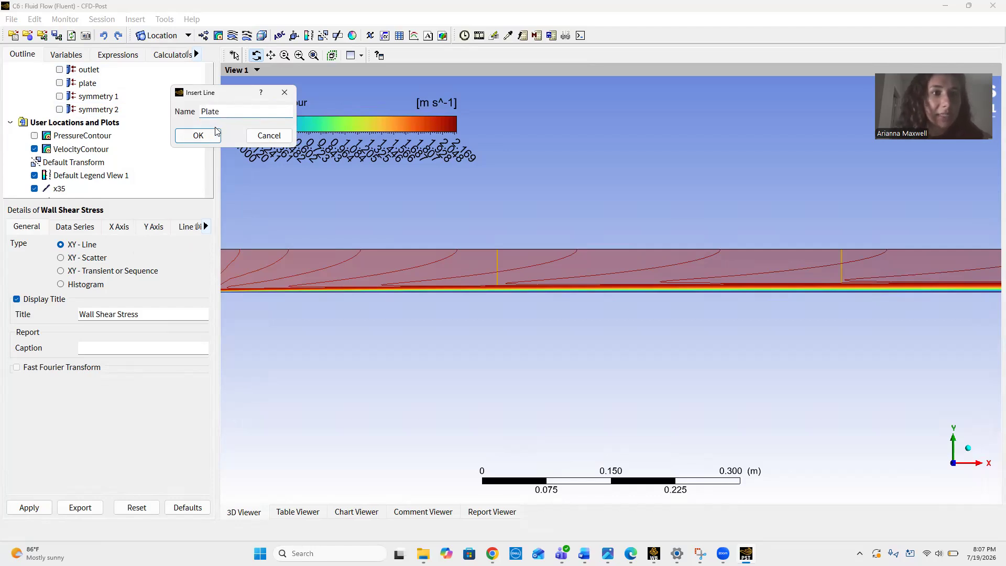
pyautogui.click(199, 136)
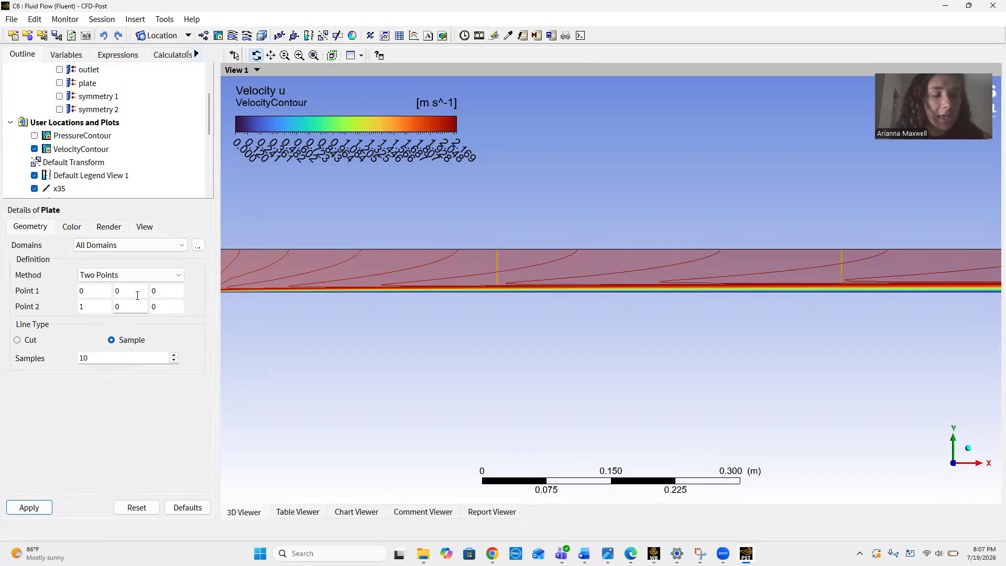
pyautogui.click(117, 357)
pyautogui.write('0')
pyautogui.click(29, 507)
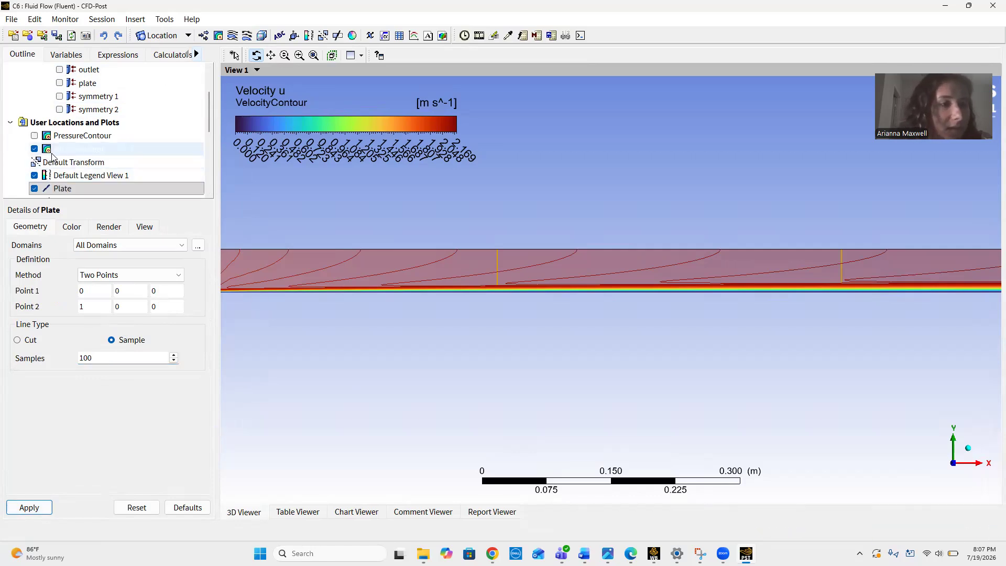
pyautogui.click(35, 149)
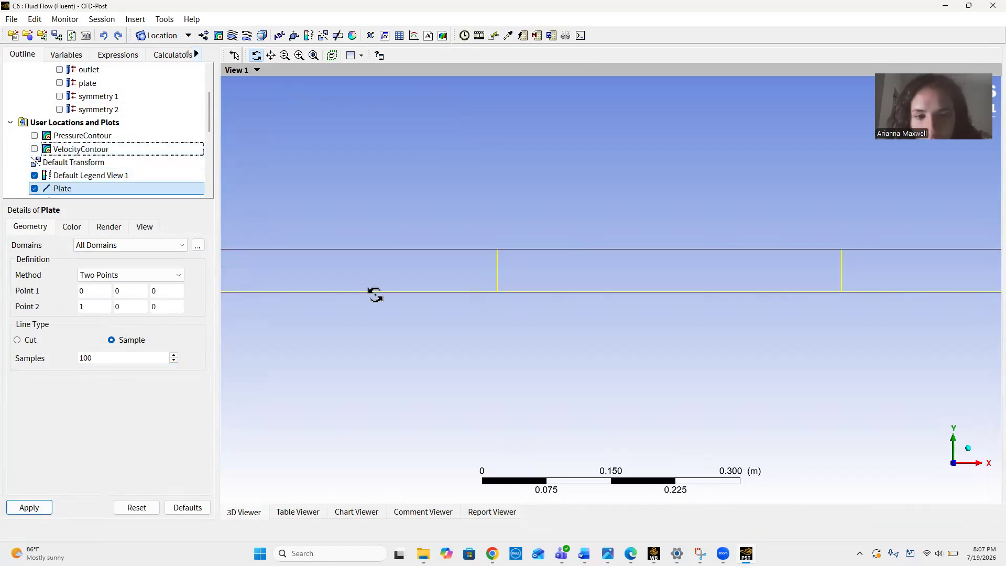
pyautogui.scroll(-3, 519, 307)
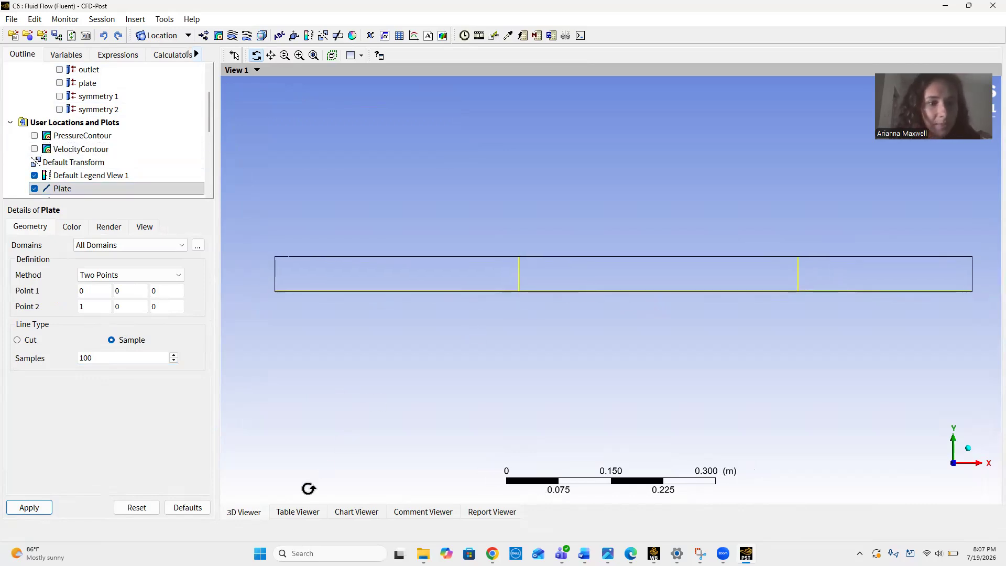
# Set the Wall Shear Stress chart's data series location to the Plate line and rename the series "Wall Shear Stress"
pyautogui.scroll(-5, 151, 103)
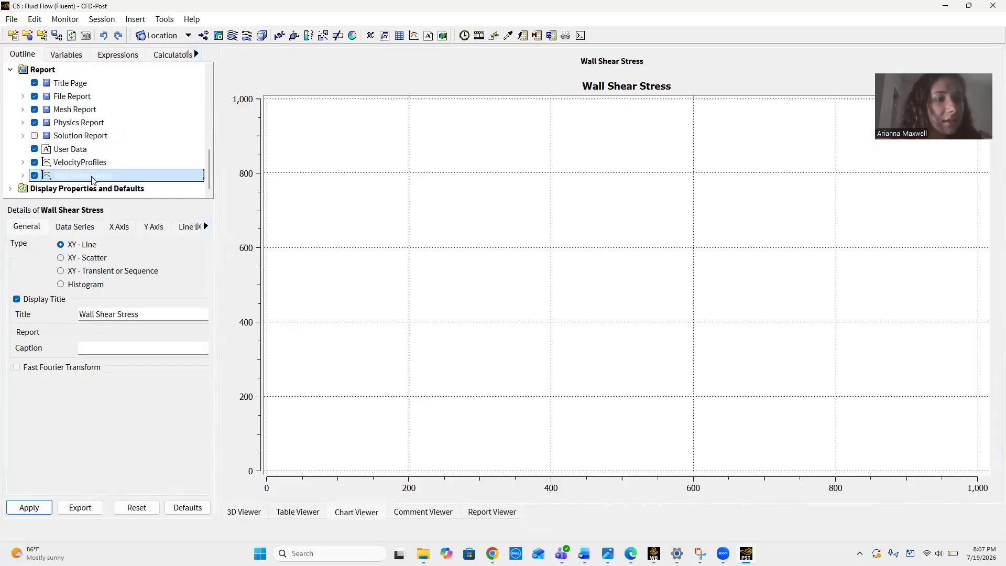
pyautogui.click(78, 227)
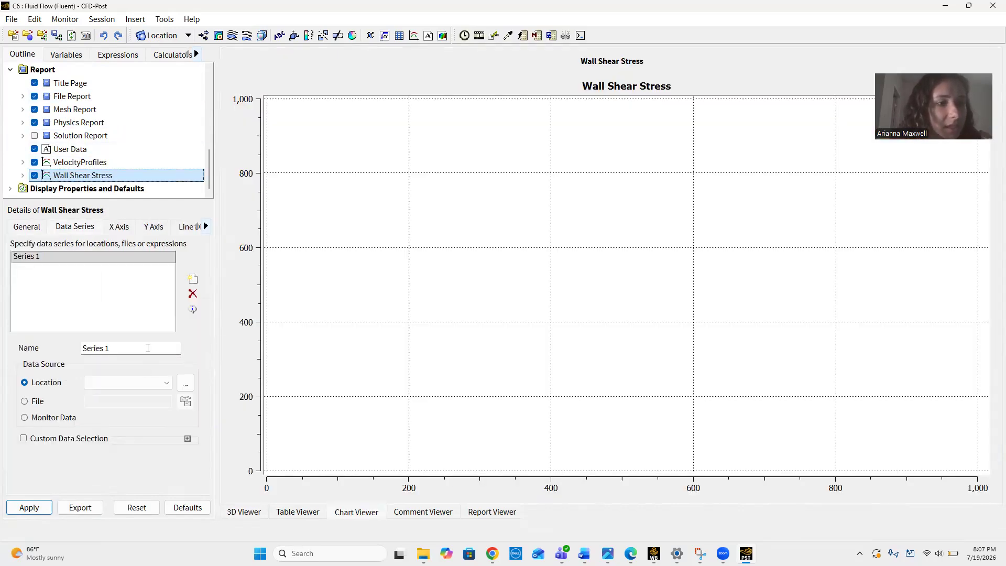
pyautogui.click(166, 383)
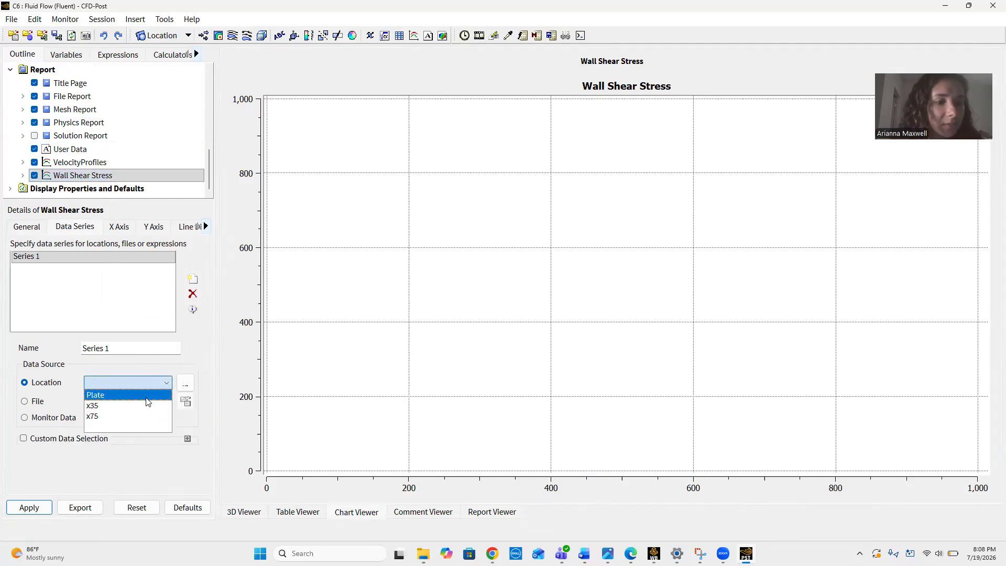
pyautogui.click(147, 397)
pyautogui.click(123, 353)
pyautogui.press('BackSpace')
pyautogui.press('BackSpace')
pyautogui.press('BackSpace')
pyautogui.press('BackSpace')
pyautogui.press('BackSpace')
pyautogui.press('BackSpace')
pyautogui.press('BackSpace')
pyautogui.press('BackSpace')
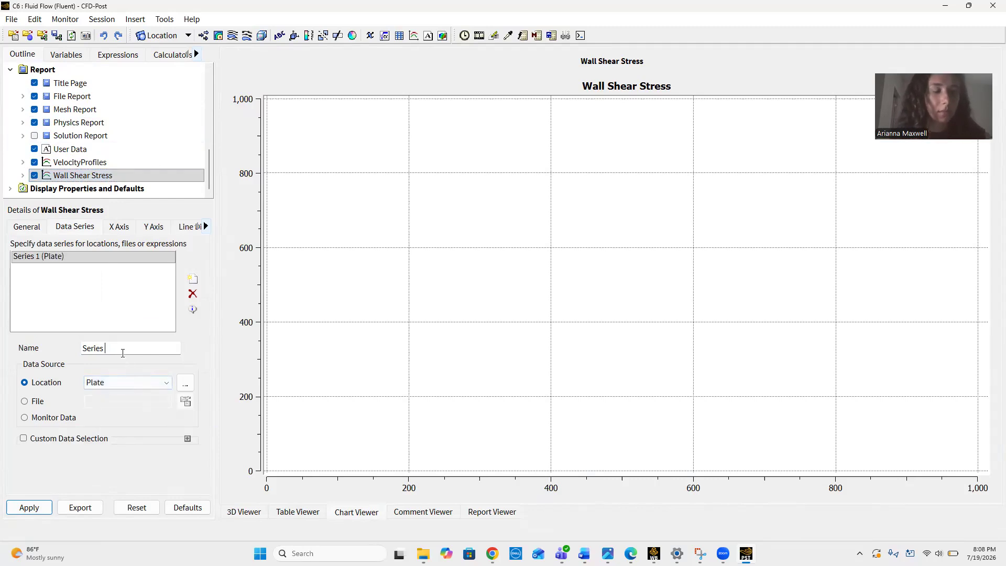
pyautogui.write('Wall Shear Stress')
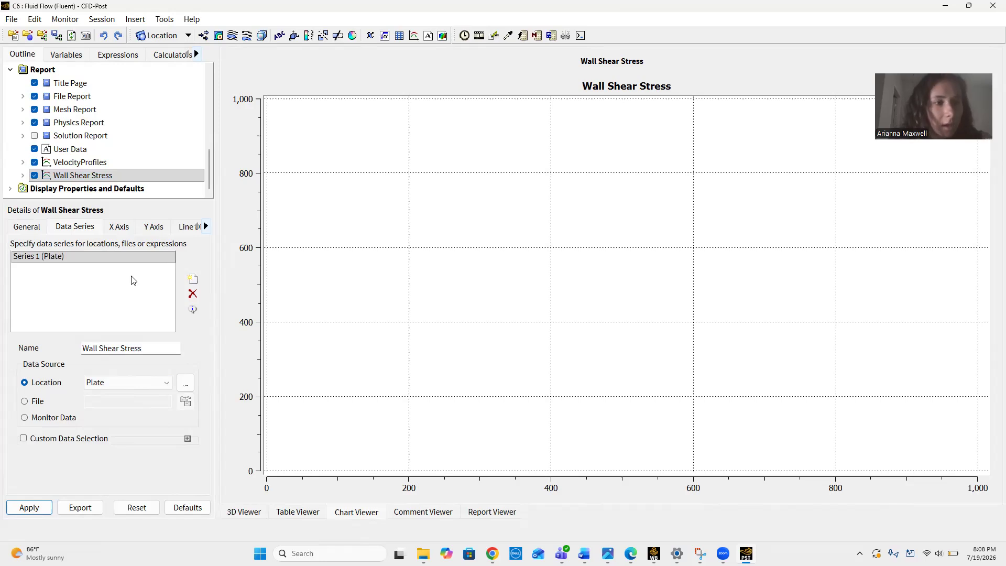
# Plot X on the X axis against Wall Shear on the Y axis and apply the Wall Shear Stress chart
pyautogui.click(123, 227)
pyautogui.click(150, 259)
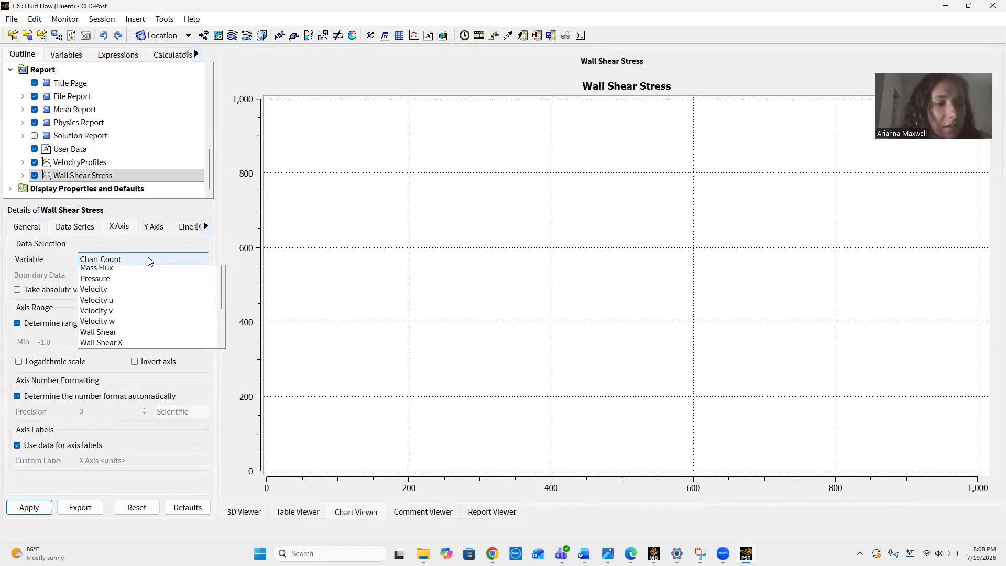
pyautogui.scroll(-3, 135, 321)
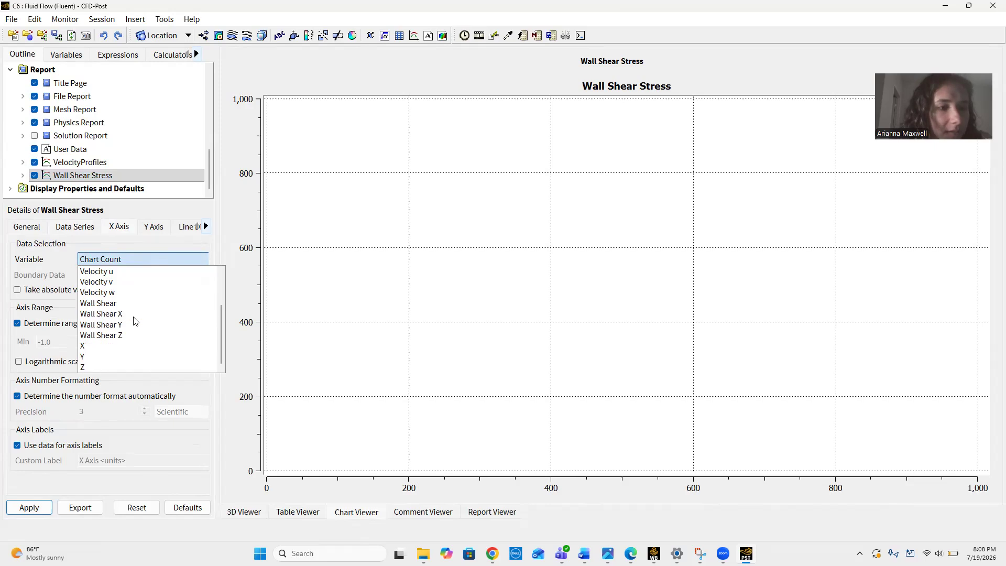
pyautogui.click(115, 345)
pyautogui.click(154, 228)
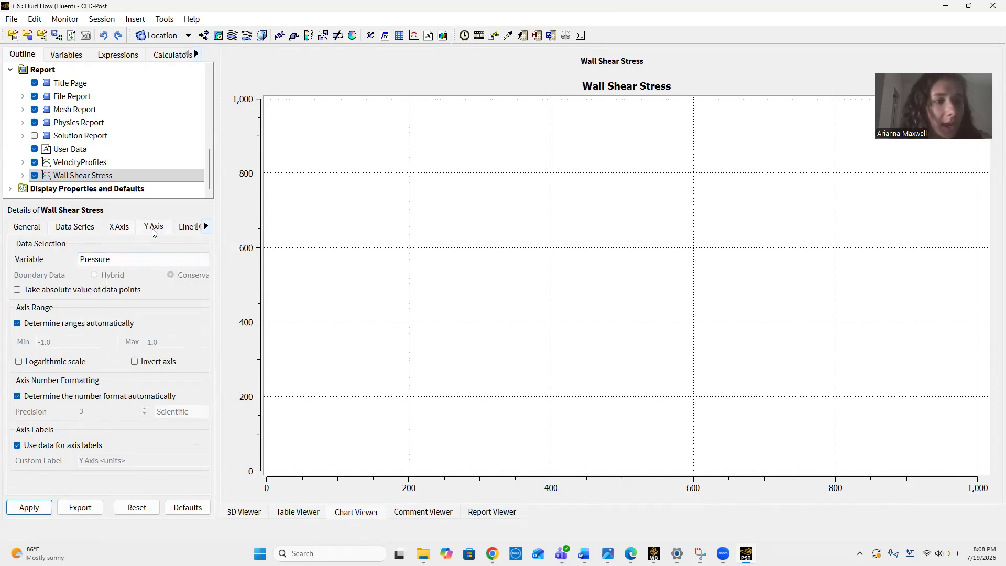
pyautogui.click(144, 259)
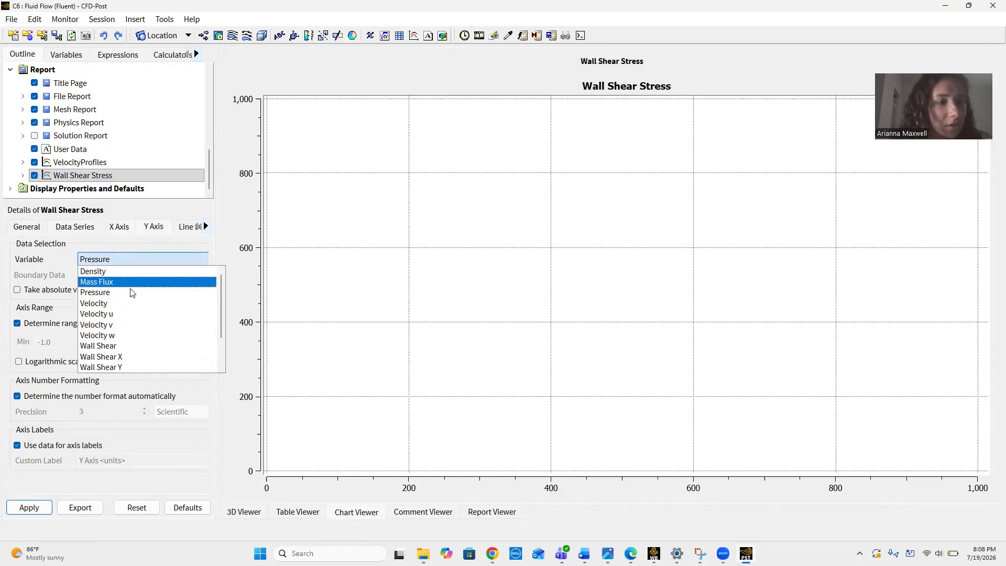
pyautogui.click(127, 345)
pyautogui.click(47, 508)
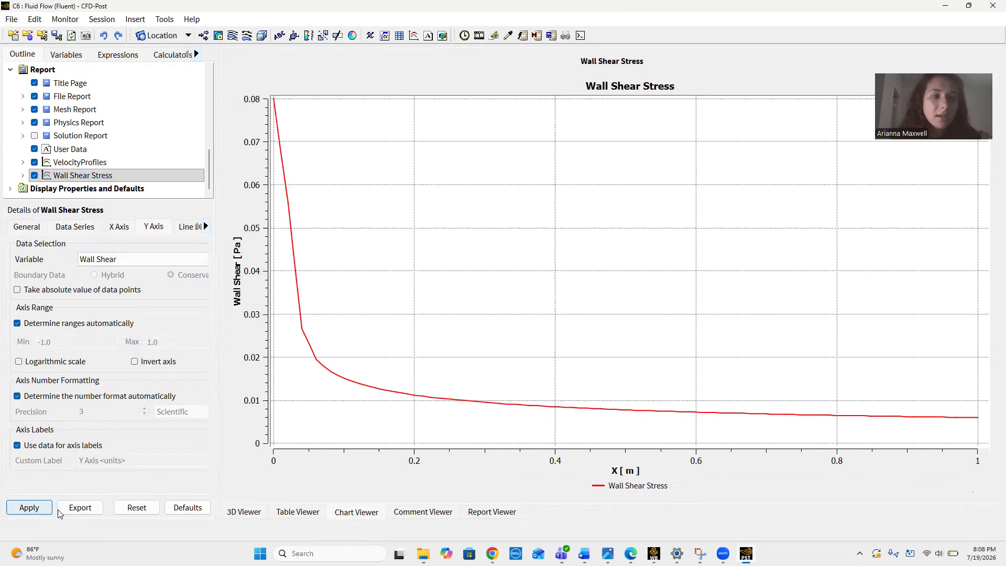
pyautogui.click(138, 260)
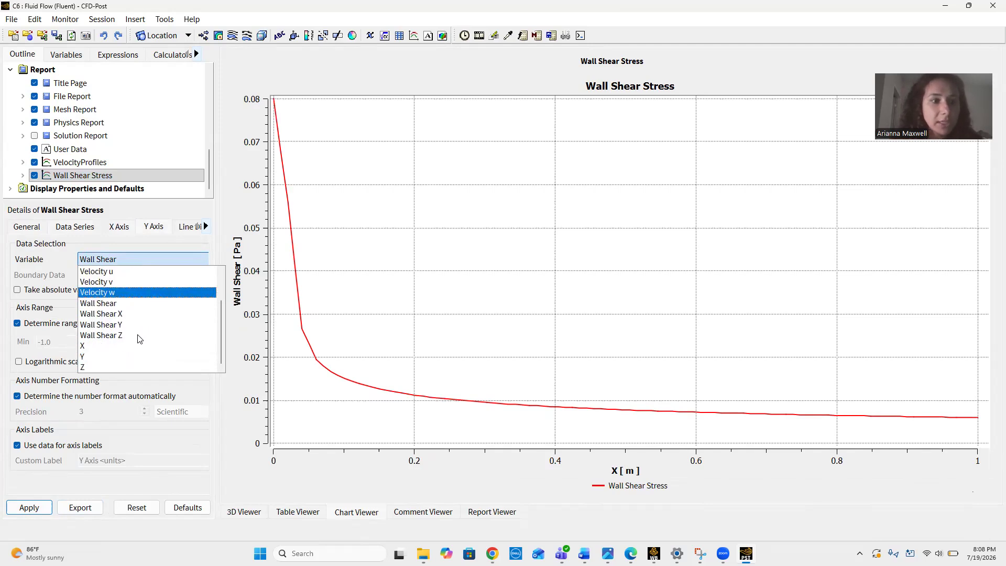
pyautogui.scroll(-2, 157, 311)
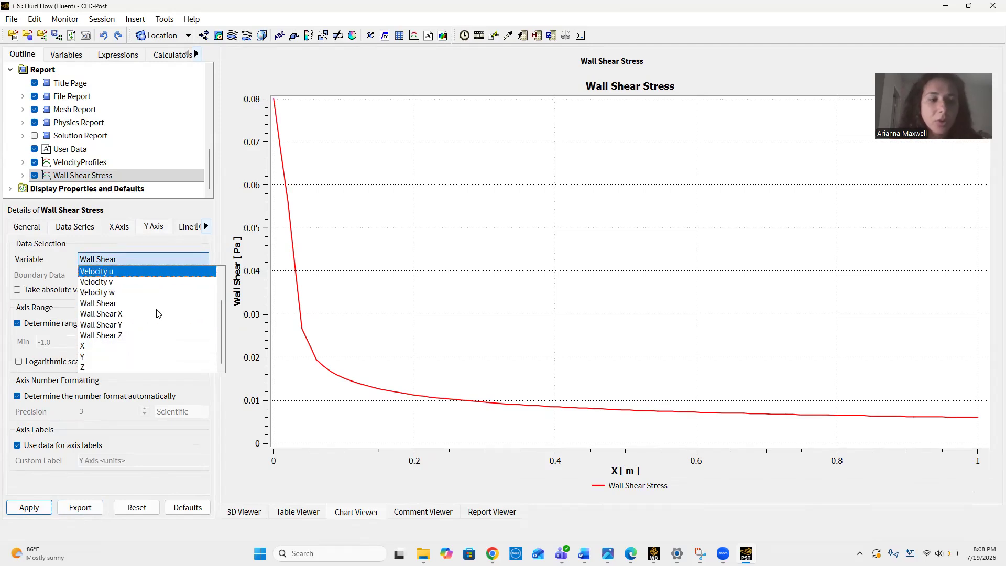
pyautogui.click(229, 199)
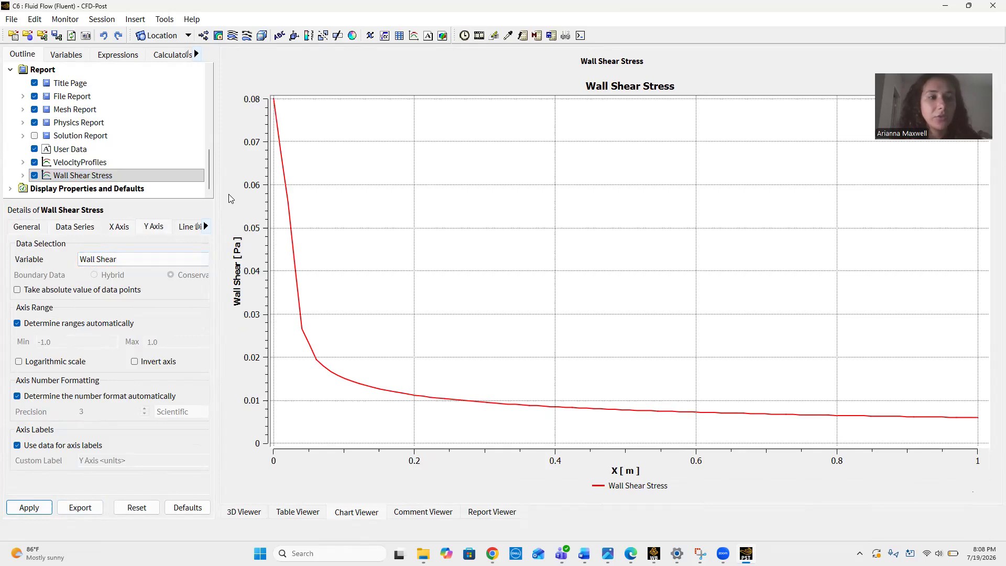
# Create a new expression named SkinFrictionCoeff
pyautogui.click(120, 56)
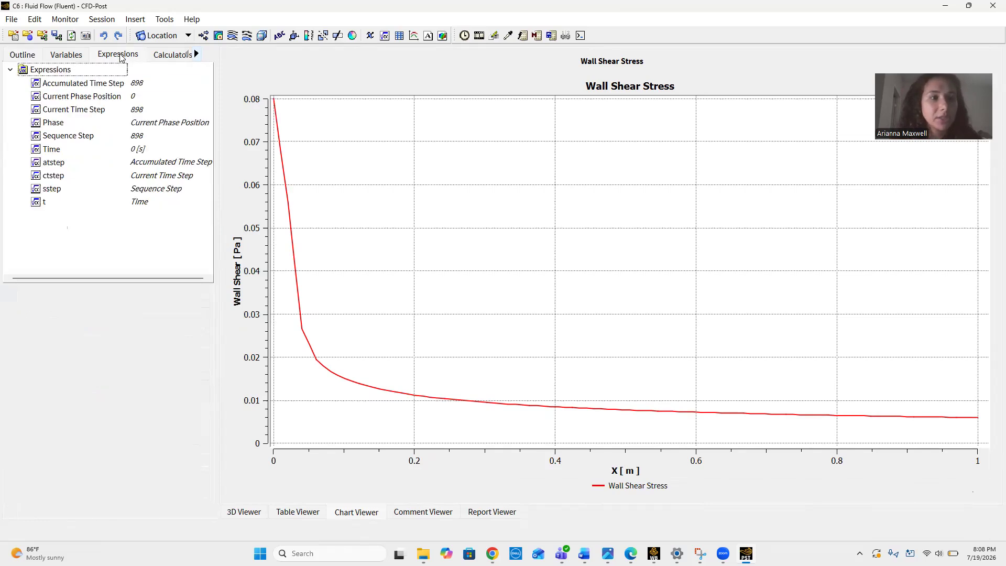
pyautogui.rightClick(65, 71)
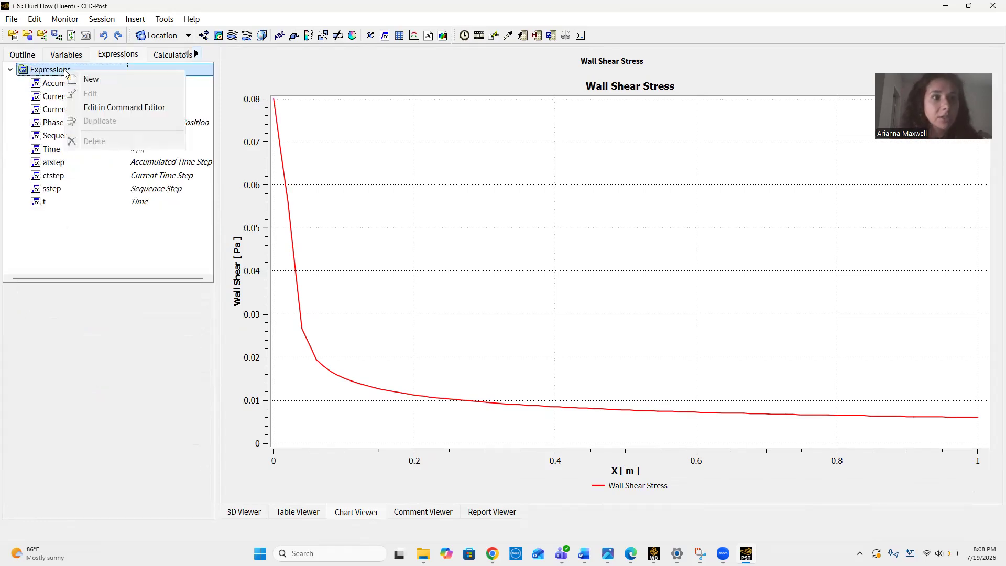
pyautogui.click(78, 79)
pyautogui.write('SkinFrictionCoeff')
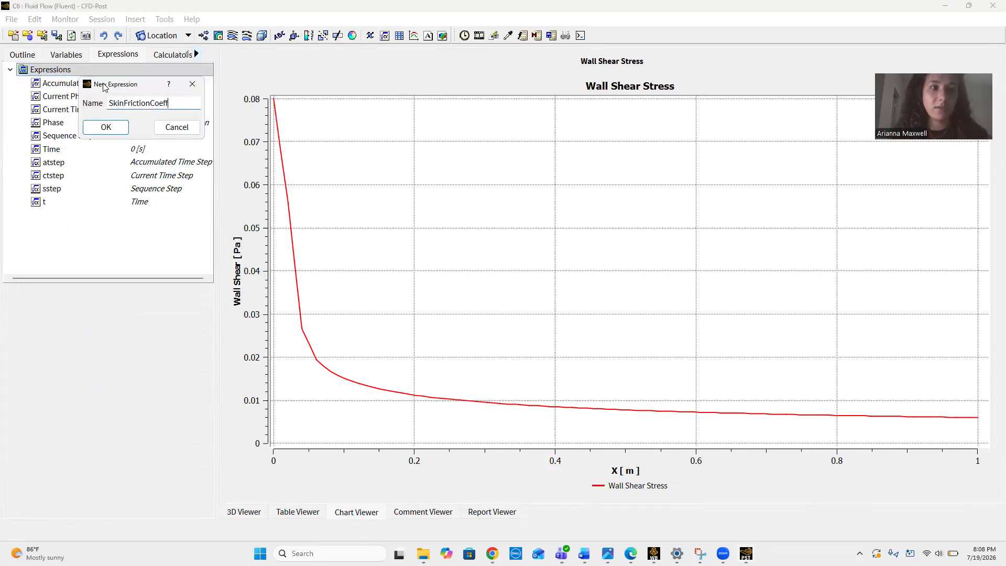
pyautogui.click(118, 128)
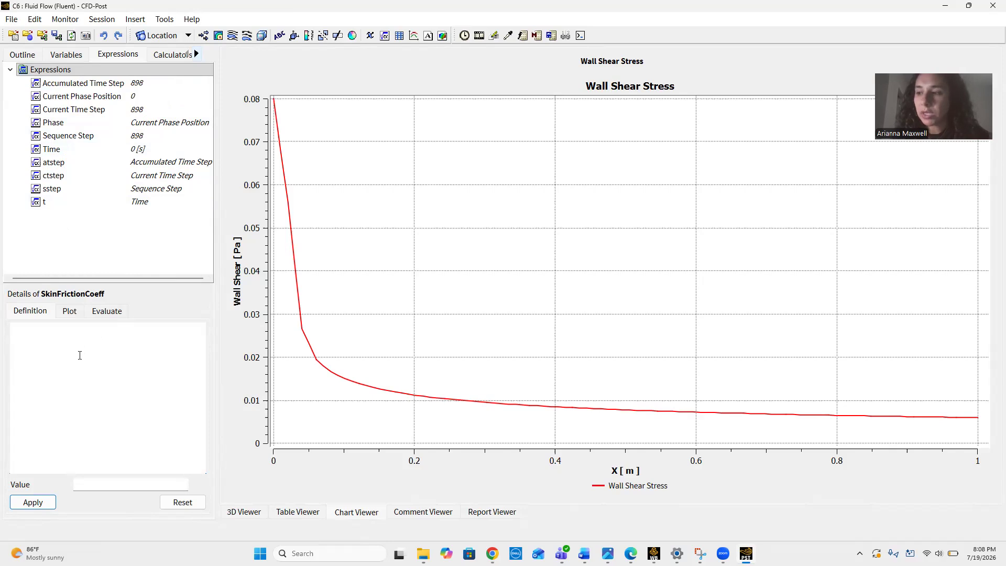
# Begin the SkinFrictionCoeff definition as Wall Shear / (0.5 * 1.2 [kg/m^3])
pyautogui.write('W')
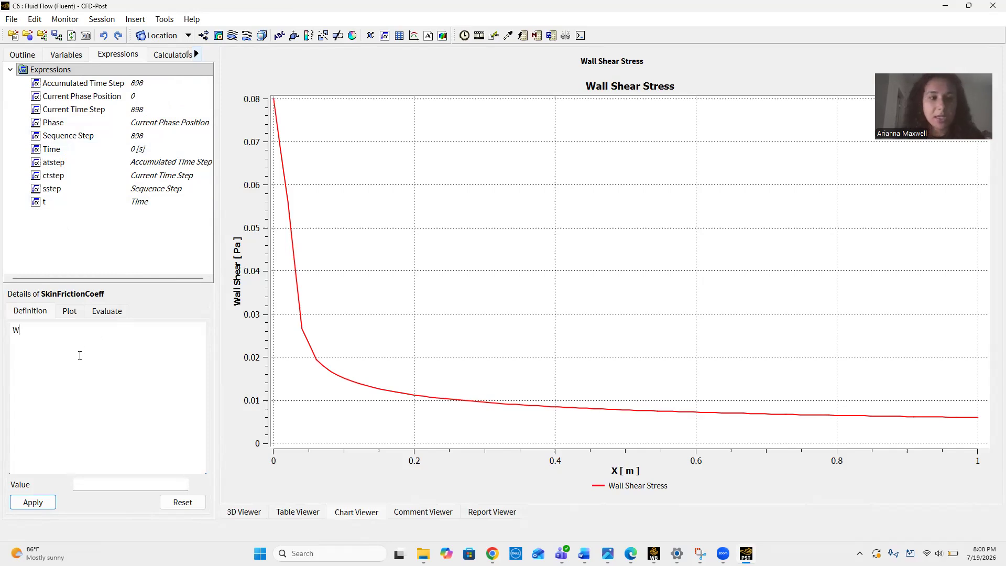
pyautogui.write('all Shear')
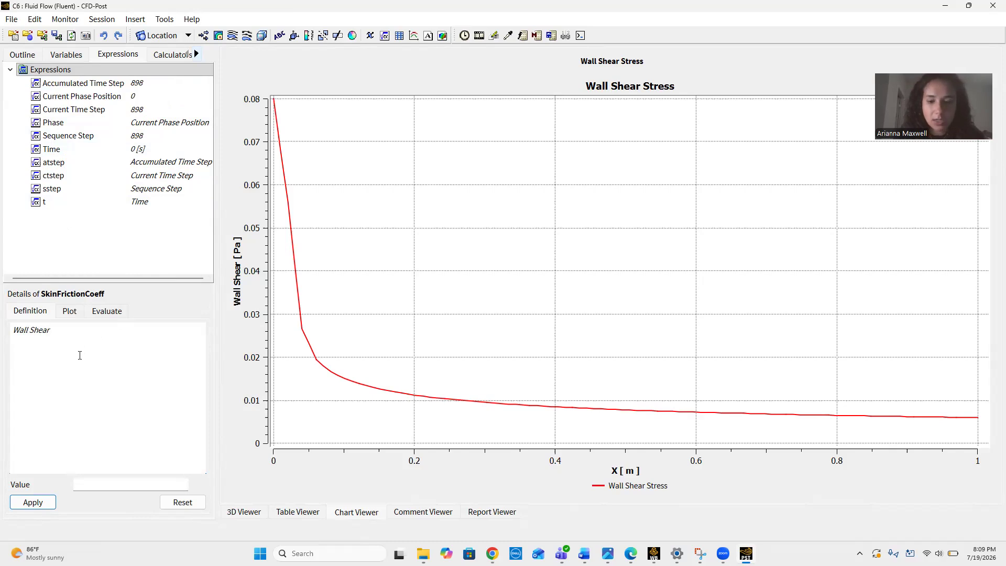
pyautogui.write(' / ()')
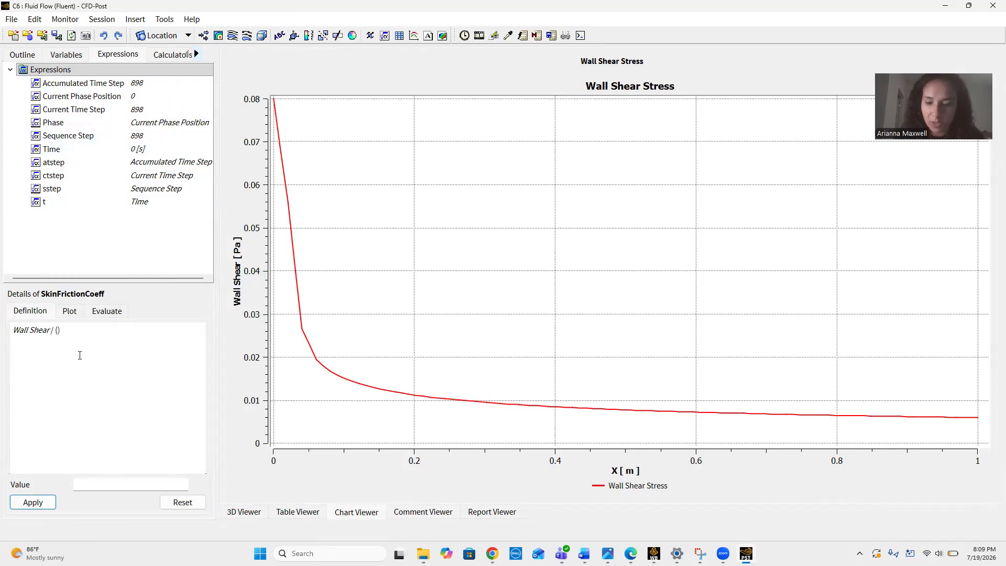
pyautogui.write('0.5')
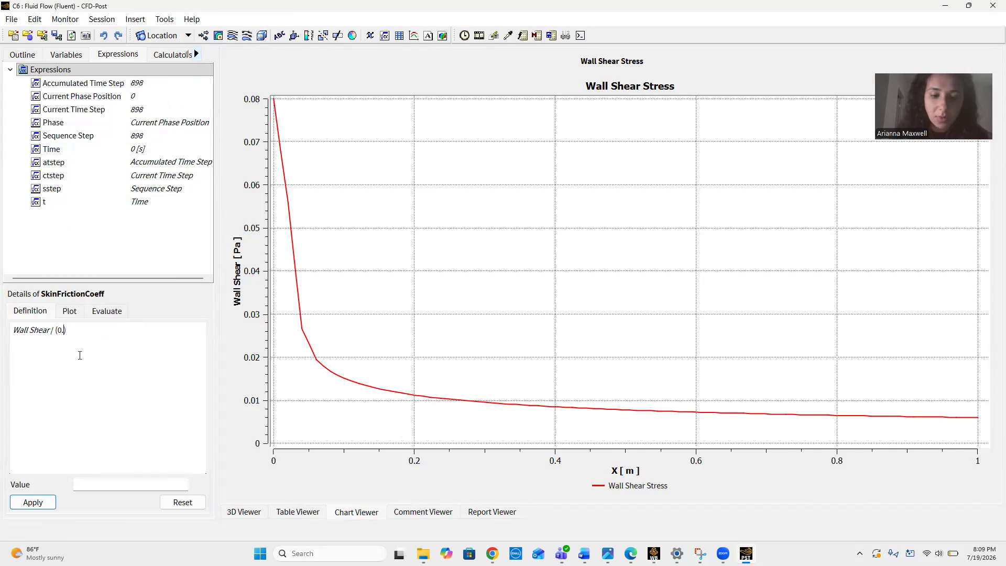
pyautogui.write(' * ')
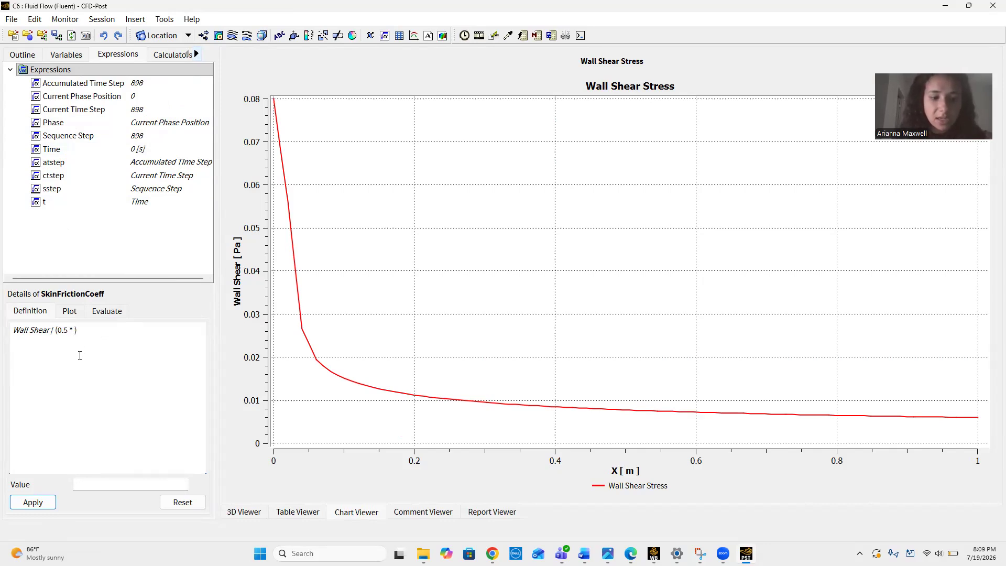
pyautogui.write('1.2')
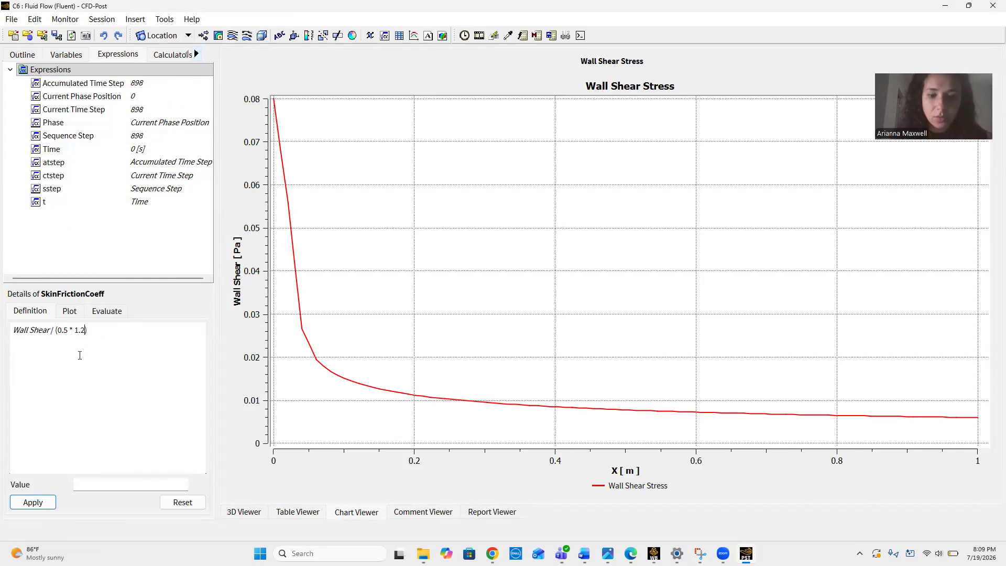
pyautogui.write(' [')
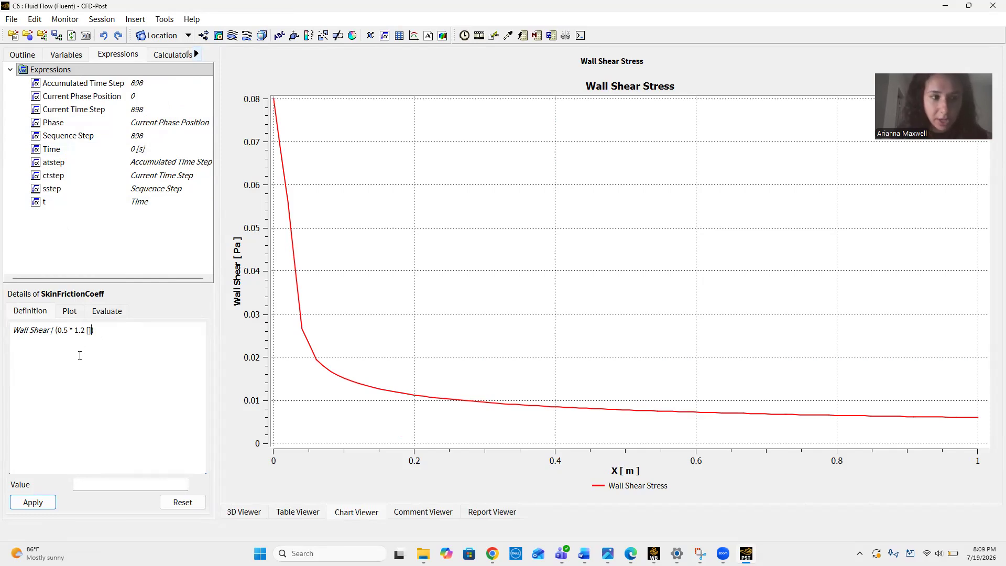
pyautogui.write('kg')
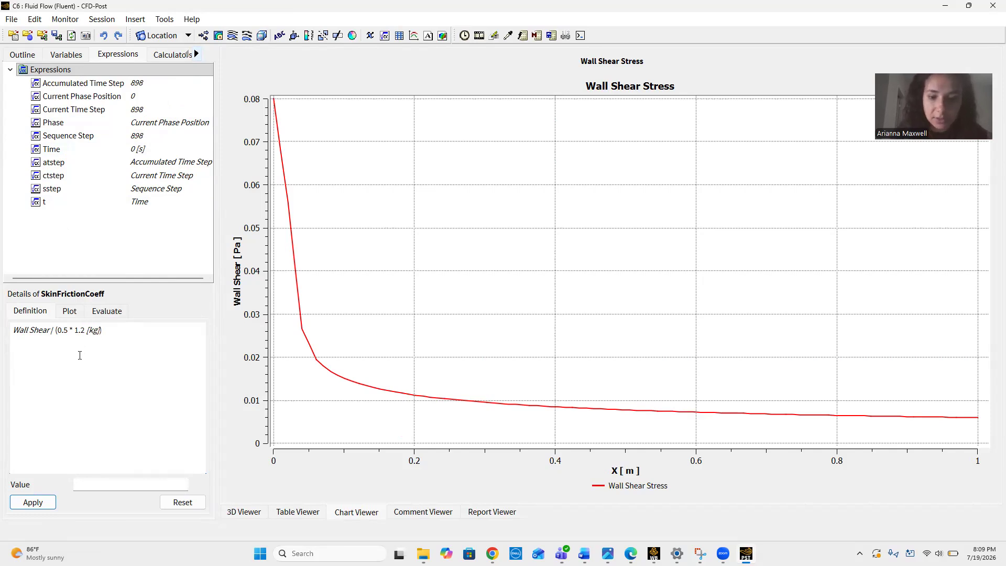
pyautogui.write('/m^3')
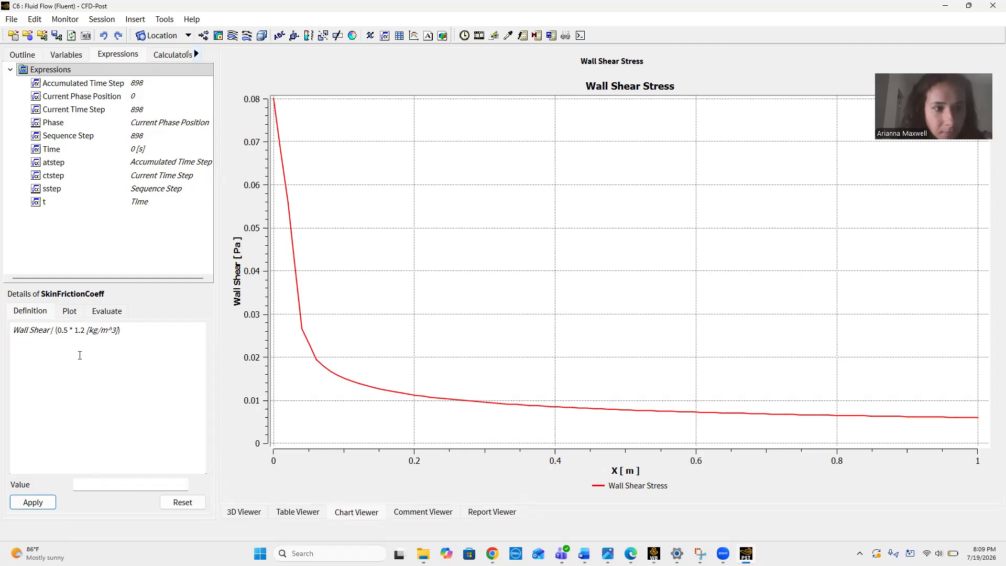
# Extend the denominator of the SkinFrictionCoeff definition with * (2 [m s^-1])^2 and apply the expression
pyautogui.write('* (')
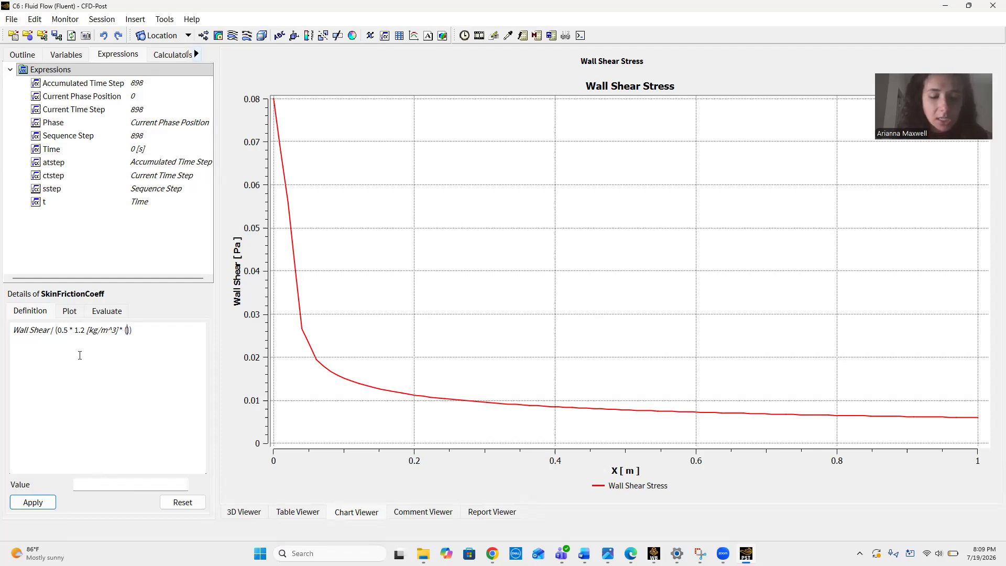
pyautogui.write('2 *')
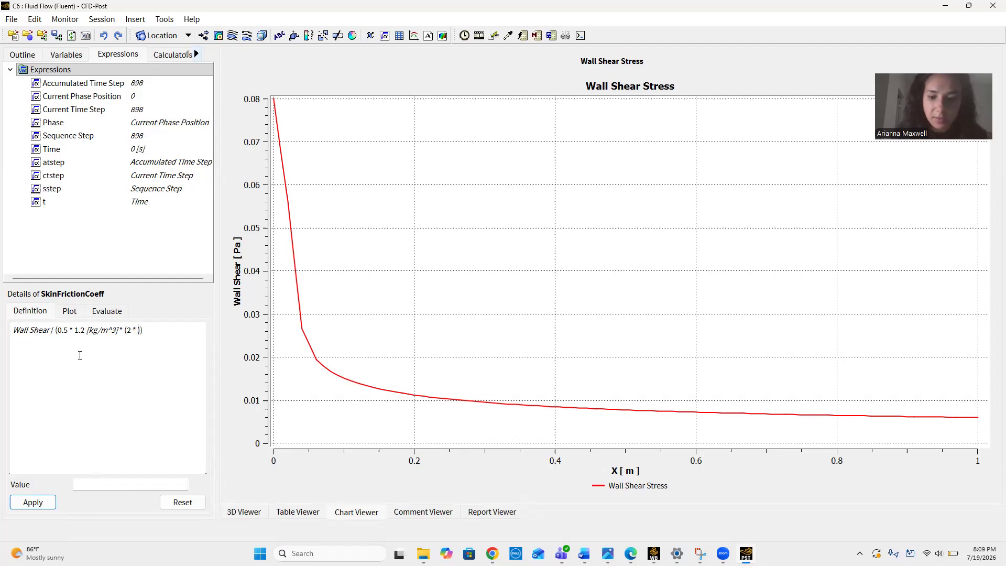
pyautogui.press('BackSpace')
pyautogui.press('BackSpace')
pyautogui.write('[]')
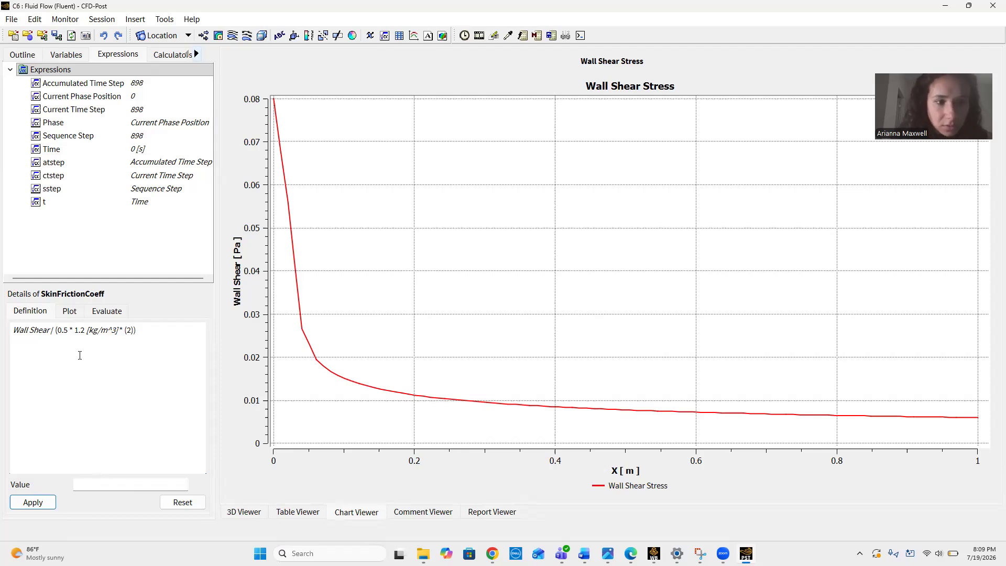
pyautogui.write('m')
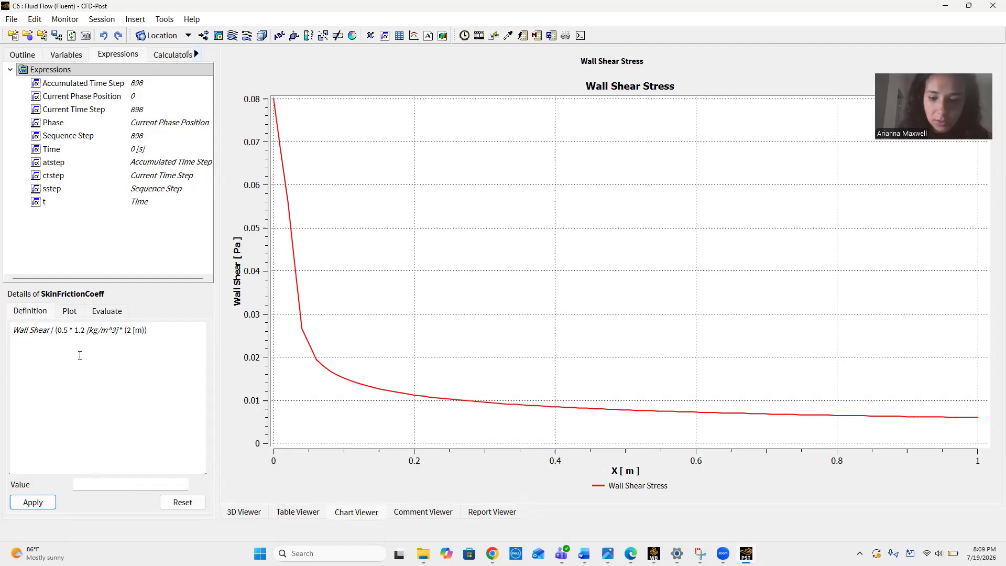
pyautogui.write(' s^')
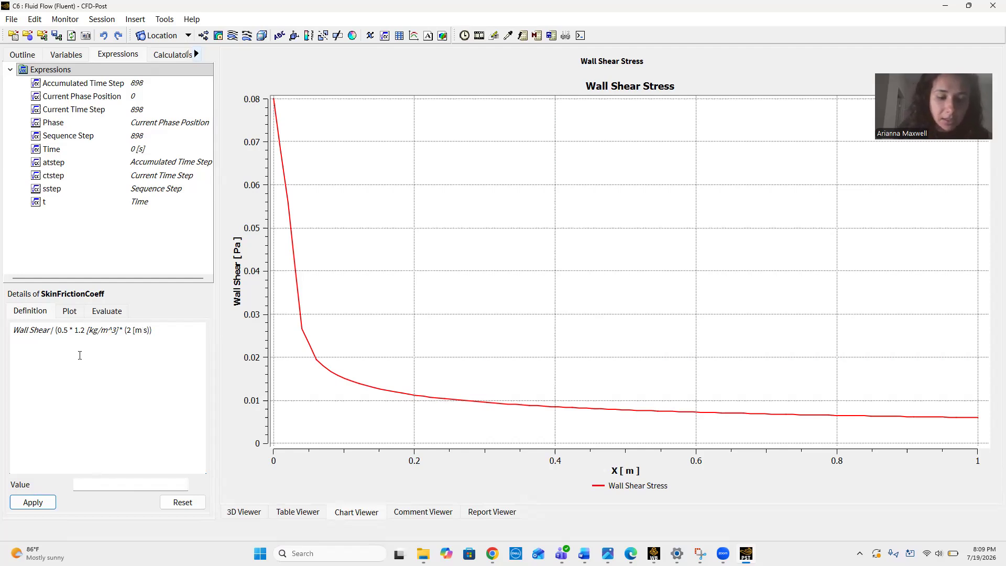
pyautogui.write('2')
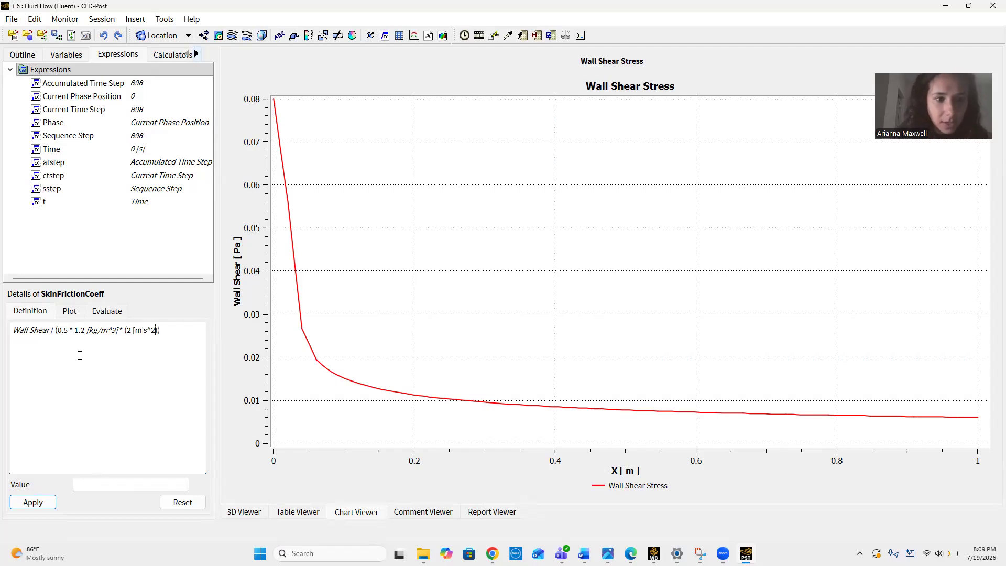
pyautogui.press('BackSpace')
pyautogui.press('BackSpace')
pyautogui.write('-1')
pyautogui.press('BackSpace')
pyautogui.press('BackSpace')
pyautogui.write('^-1])')
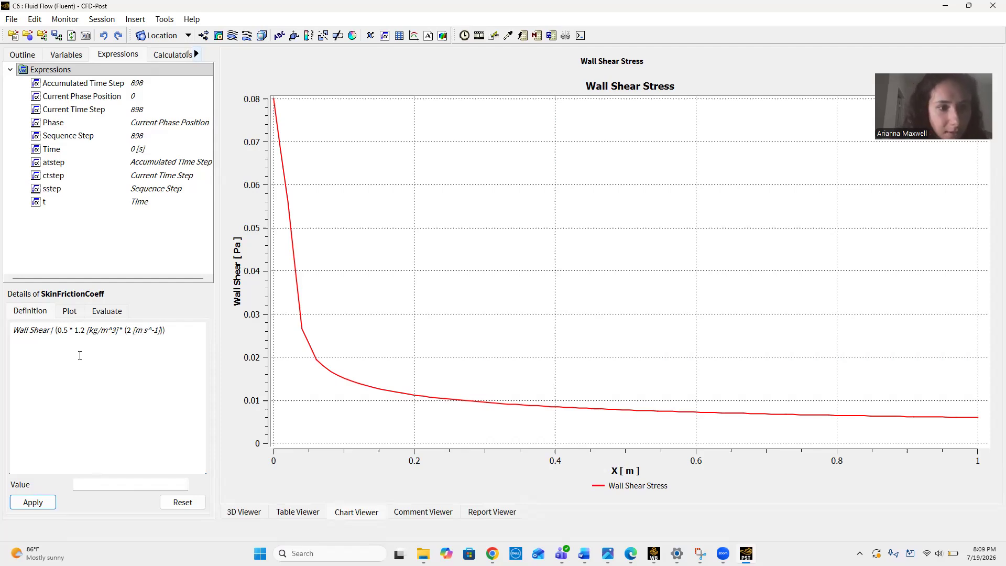
pyautogui.write('^2')
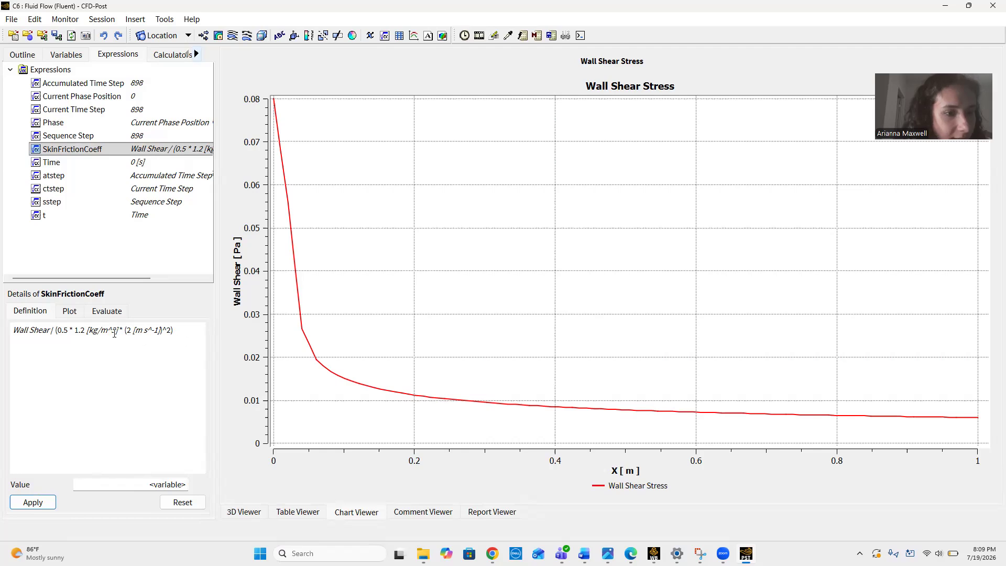
# Rewrite the density unit in the SkinFrictionCoeff definition as [kg m^-3] and apply the expression
pyautogui.press('BackSpace')
pyautogui.press('BackSpace')
pyautogui.press('BackSpace')
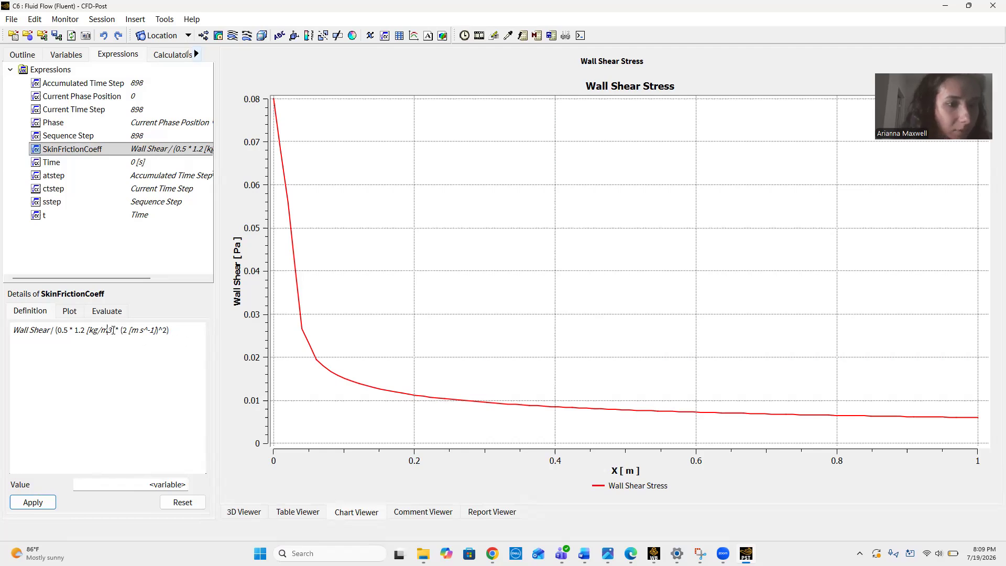
pyautogui.write('m')
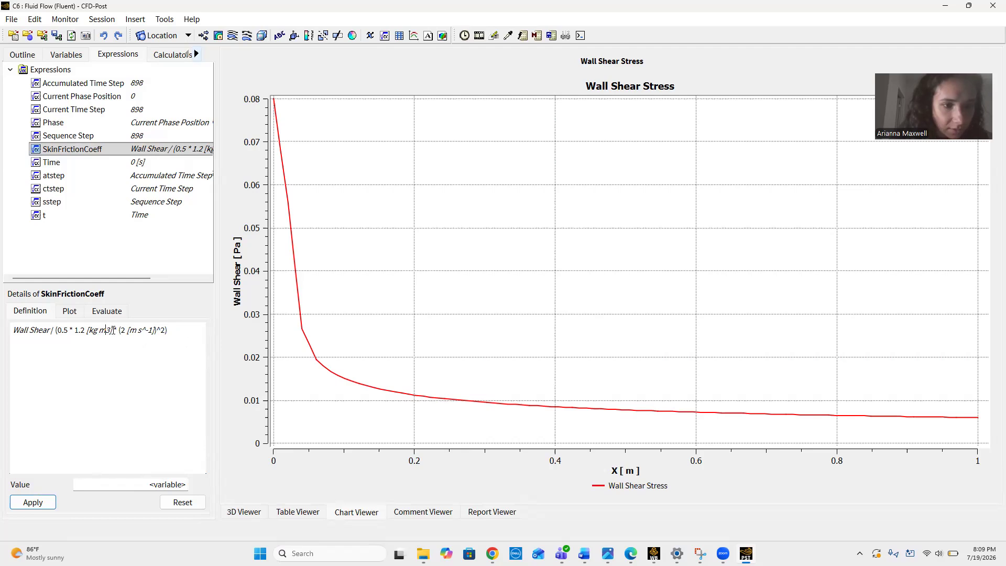
pyautogui.write('^-')
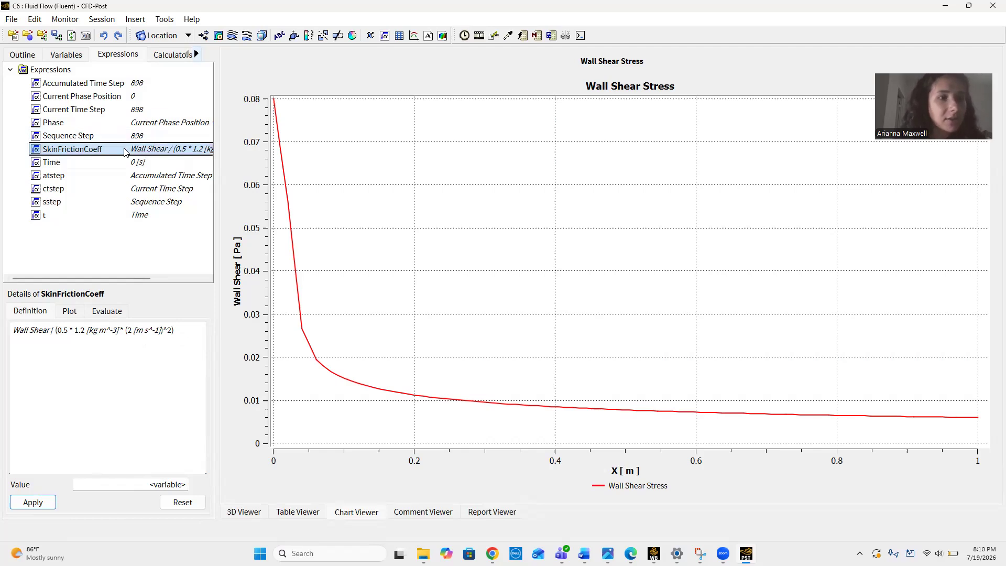
# Create a new variable named Cf
pyautogui.click(65, 55)
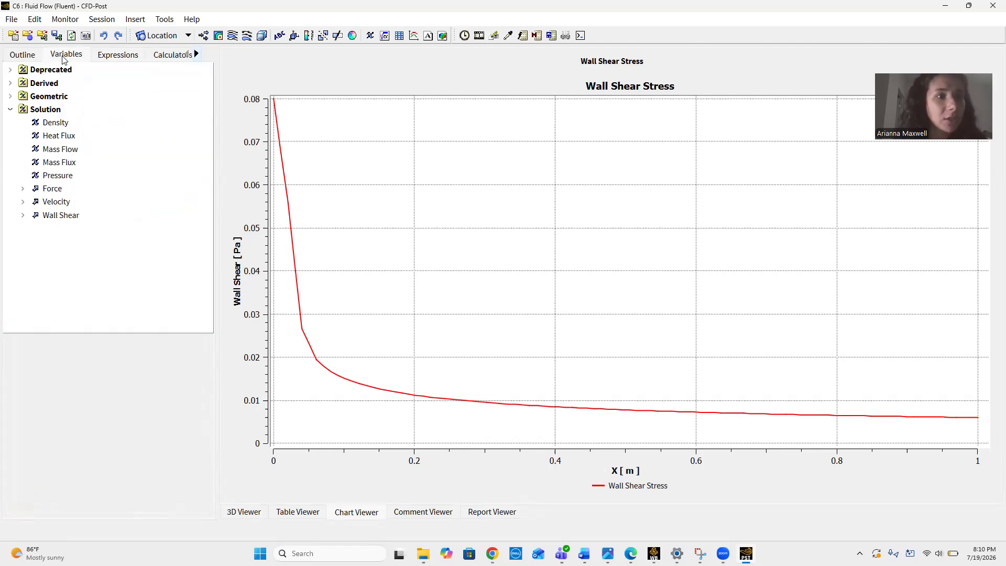
pyautogui.rightClick(34, 113)
pyautogui.click(55, 126)
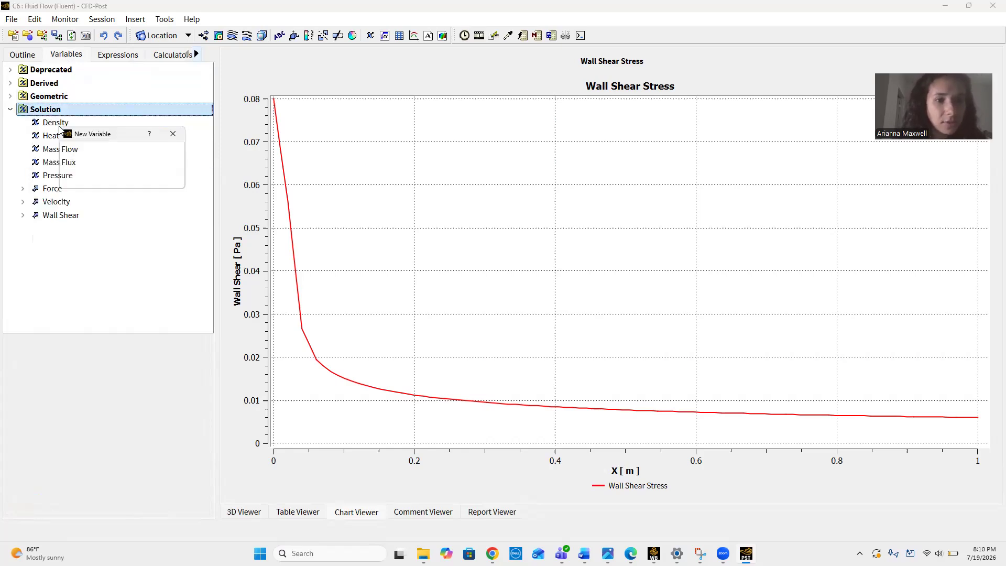
pyautogui.write('Cf')
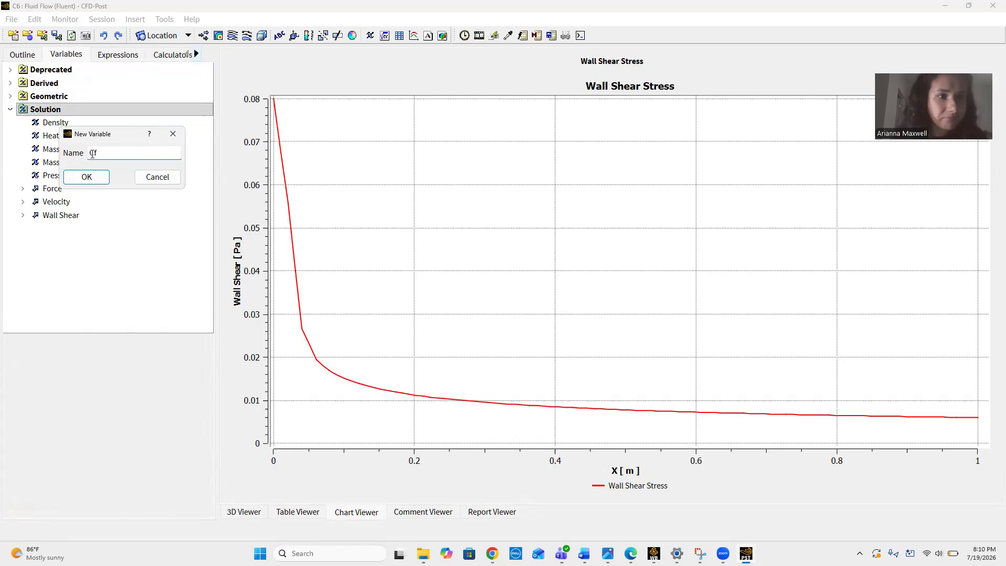
pyautogui.click(87, 176)
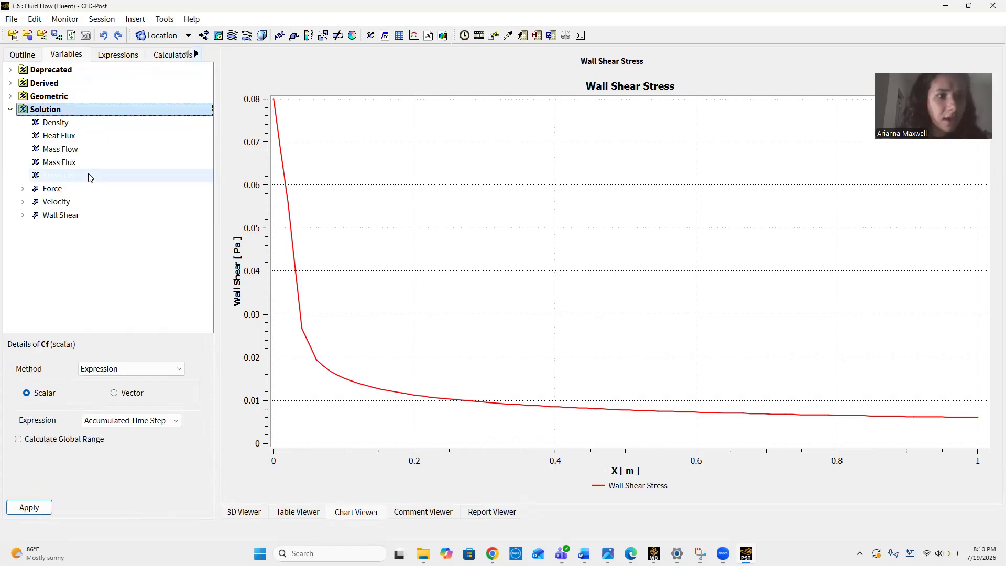
# Define Cf as a scalar using the Expression method with the SkinFrictionCoeff expression, and apply it
pyautogui.click(150, 371)
pyautogui.click(157, 381)
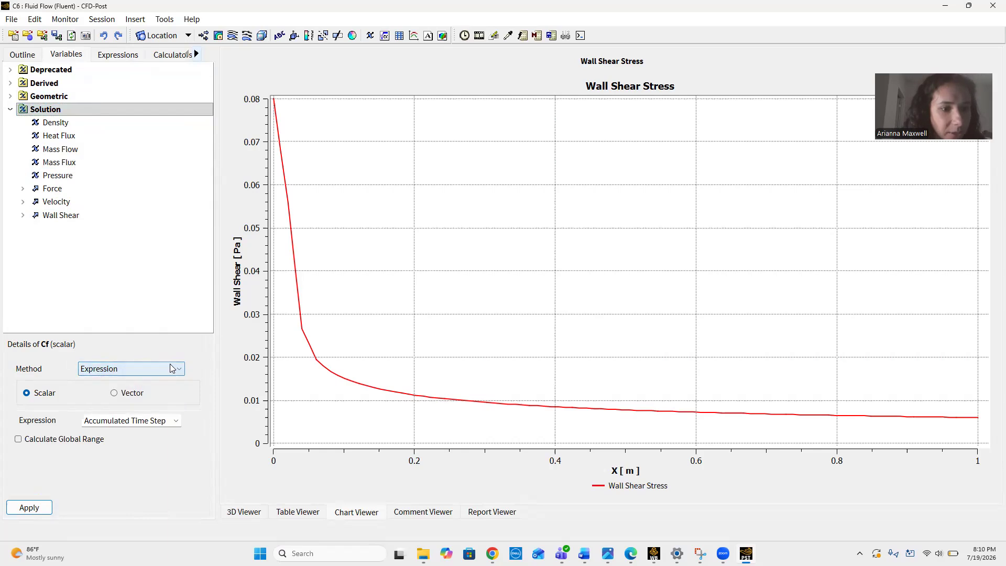
pyautogui.click(175, 423)
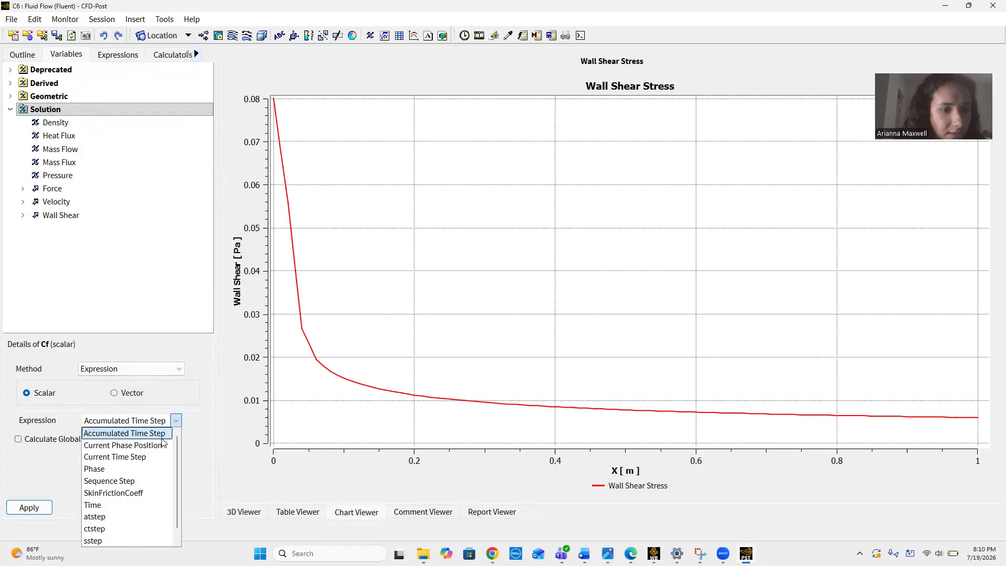
pyautogui.click(131, 494)
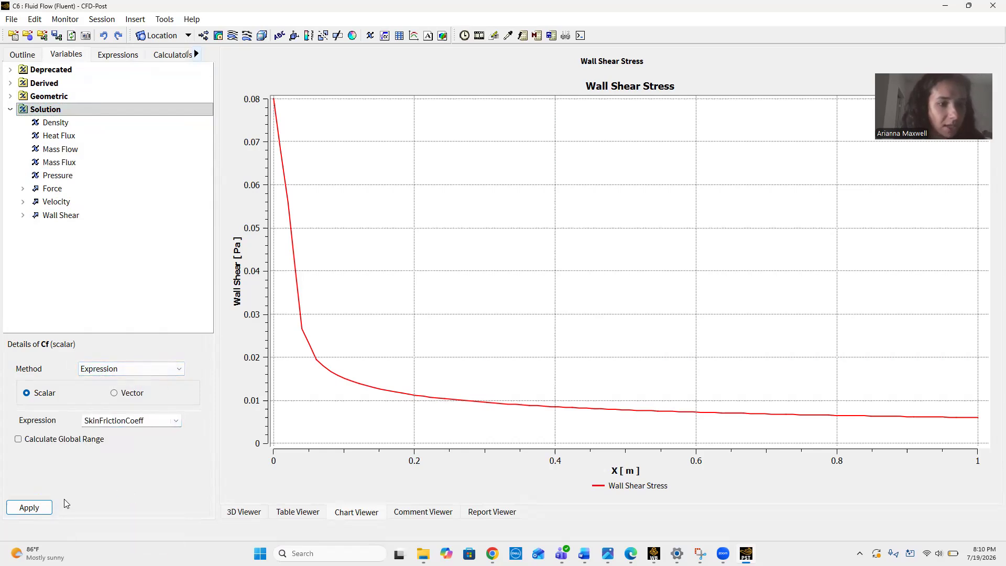
pyautogui.click(51, 505)
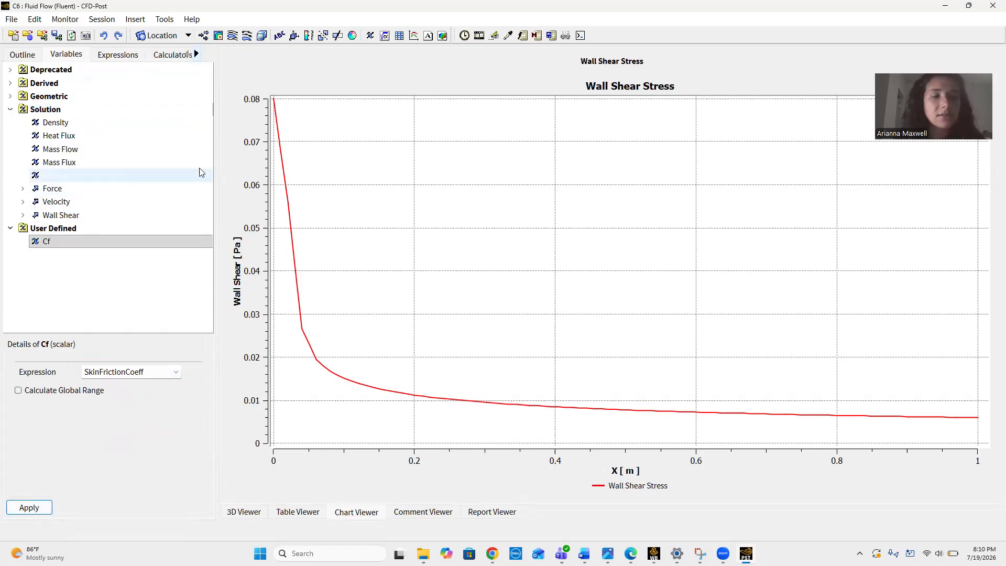
# Insert a new chart named SkinFrictionCoefficient
pyautogui.click(413, 36)
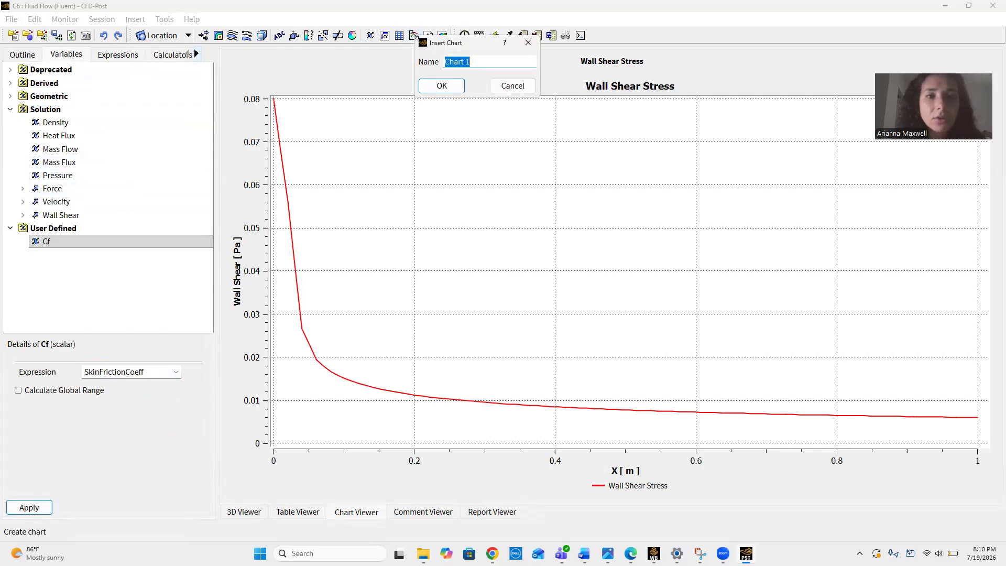
pyautogui.write('Sk')
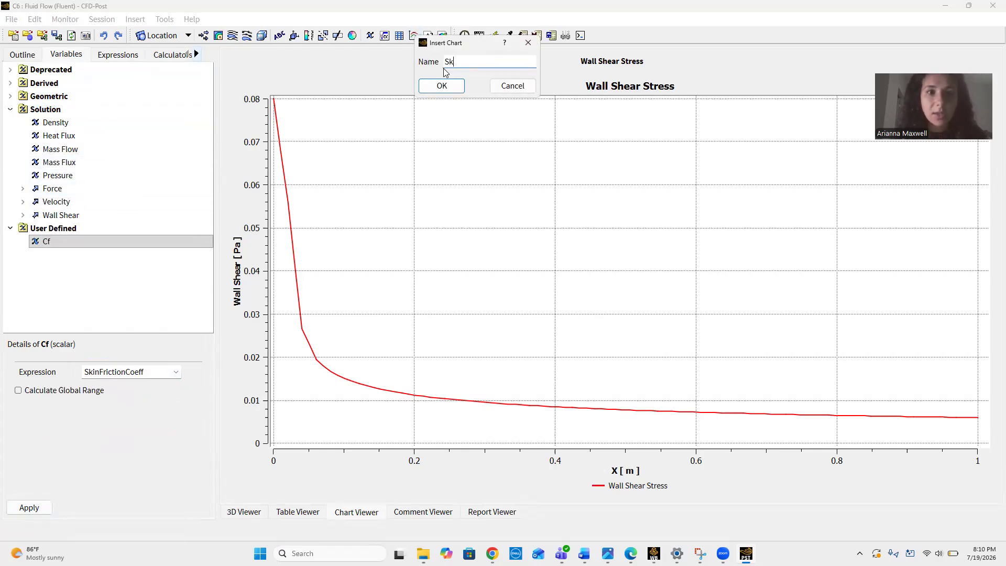
pyautogui.write('inFrictio')
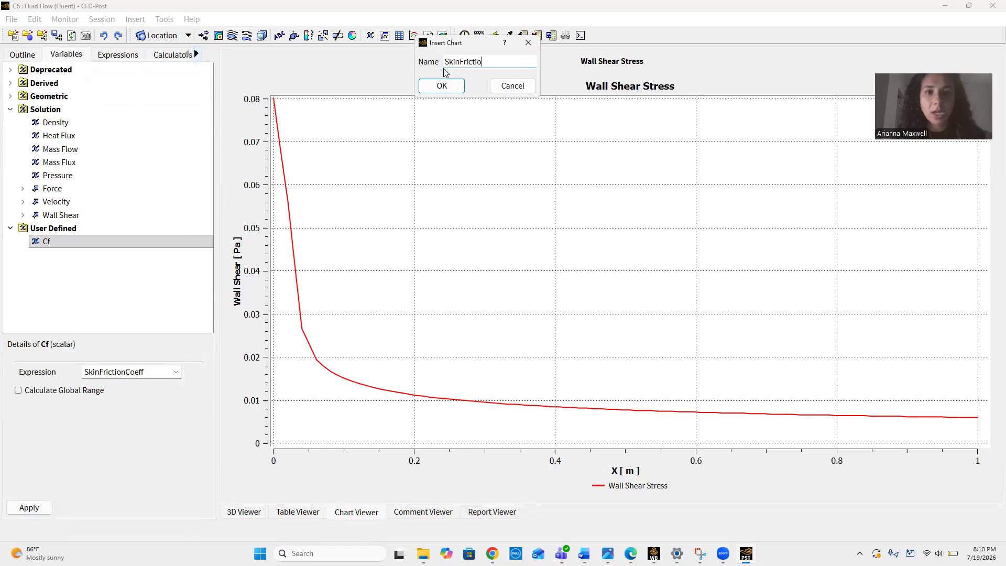
pyautogui.write('nCoefficient')
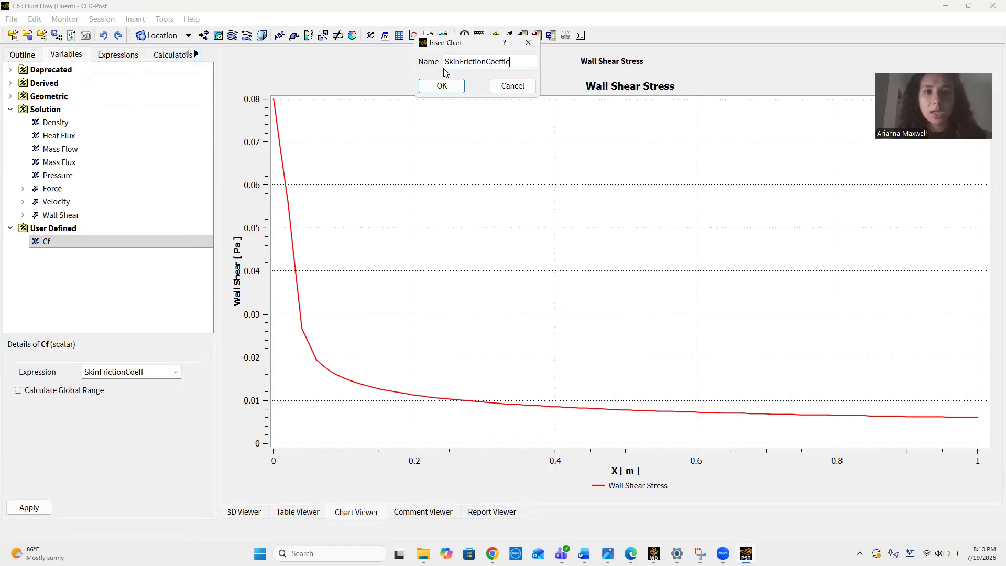
pyautogui.click(448, 87)
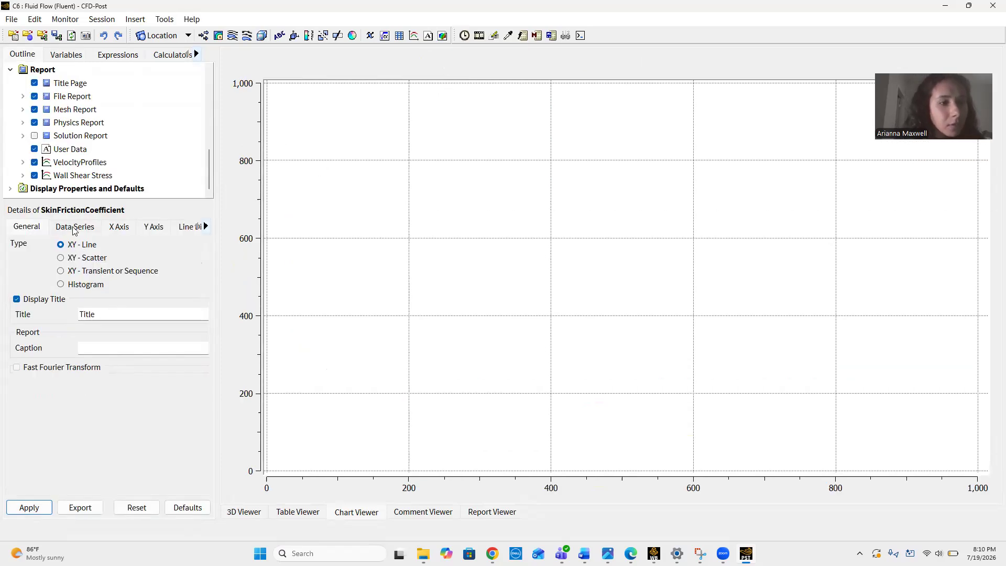
# Set the SkinFrictionCoefficient chart's title to "Skin Friction Coefficient"
pyautogui.click(115, 313)
pyautogui.press('BackSpace')
pyautogui.press('BackSpace')
pyautogui.press('BackSpace')
pyautogui.press('BackSpace')
pyautogui.press('BackSpace')
pyautogui.write('Skin F')
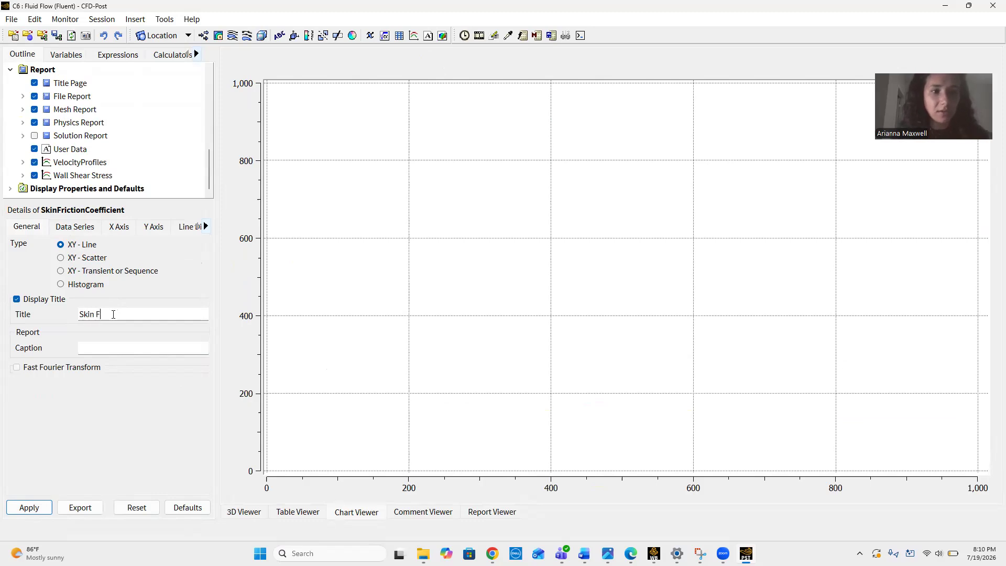
pyautogui.write('riction Coefficient')
# Name the chart's data series "Skin Friction Coefficient" and set its data source location to Plate
pyautogui.click(74, 226)
pyautogui.press('BackSpace')
pyautogui.press('BackSpace')
pyautogui.press('BackSpace')
pyautogui.press('BackSpace')
pyautogui.press('BackSpace')
pyautogui.press('BackSpace')
pyautogui.press('BackSpace')
pyautogui.press('BackSpace')
pyautogui.write('Skin')
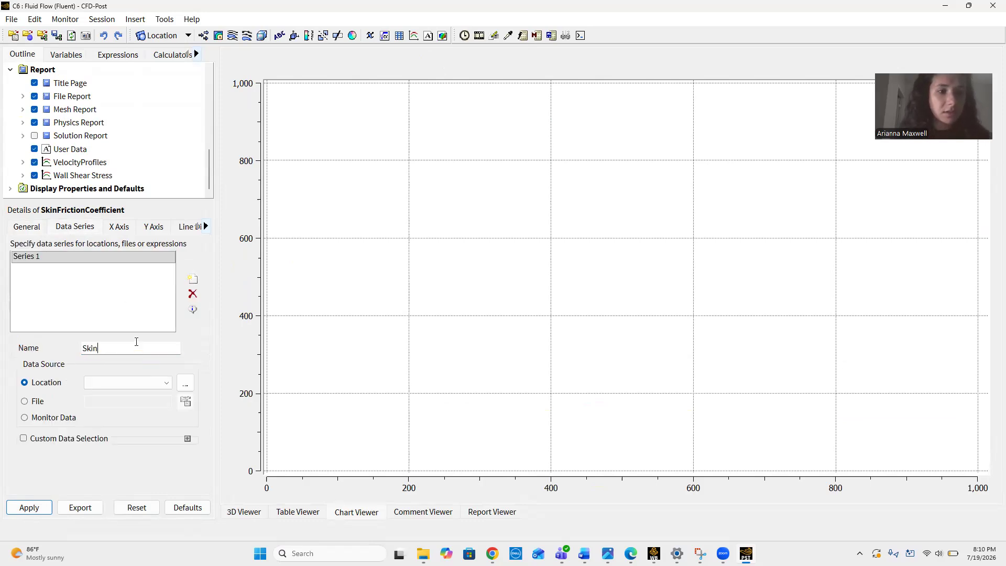
pyautogui.write(' Friction Co')
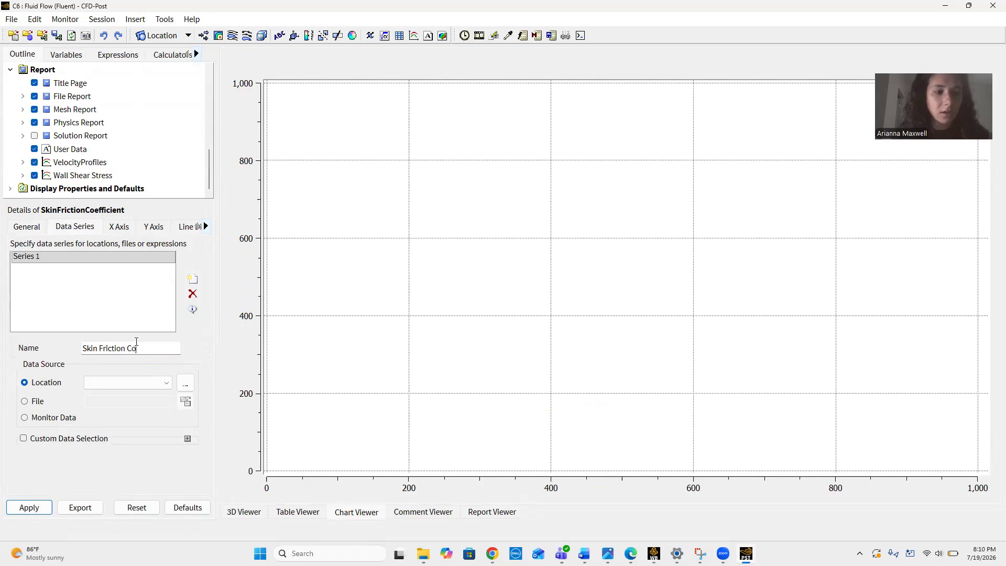
pyautogui.write('efficient')
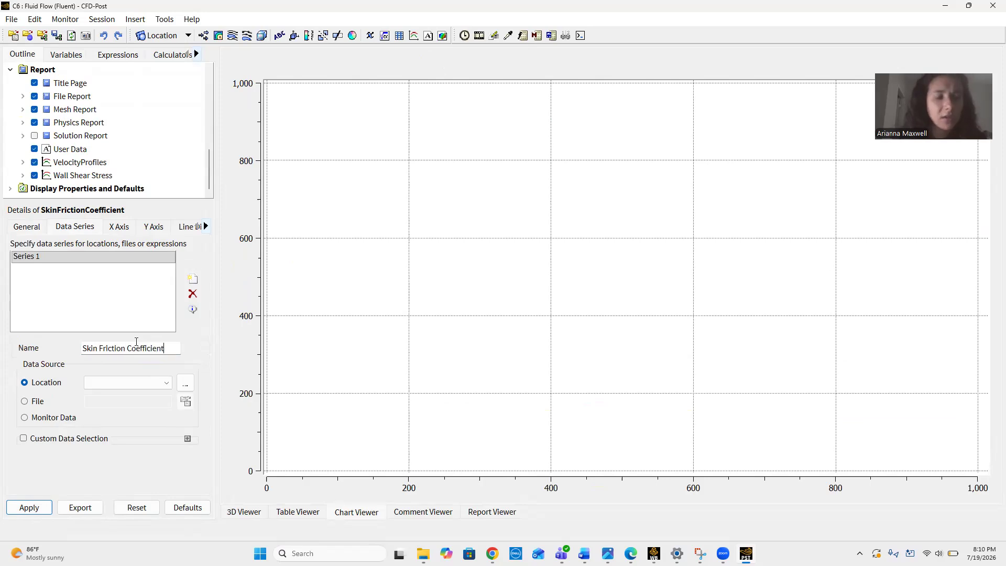
pyautogui.click(161, 384)
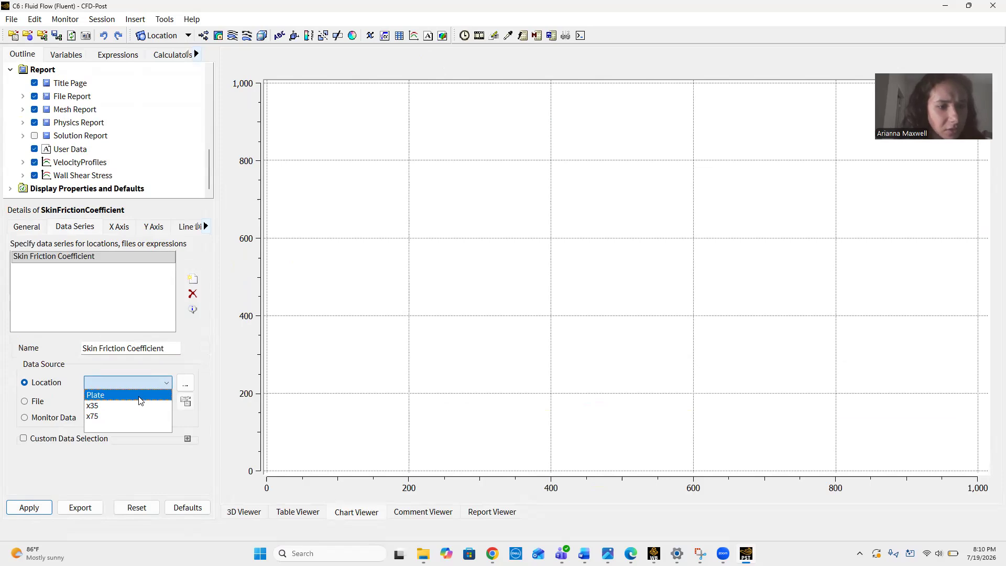
pyautogui.click(139, 396)
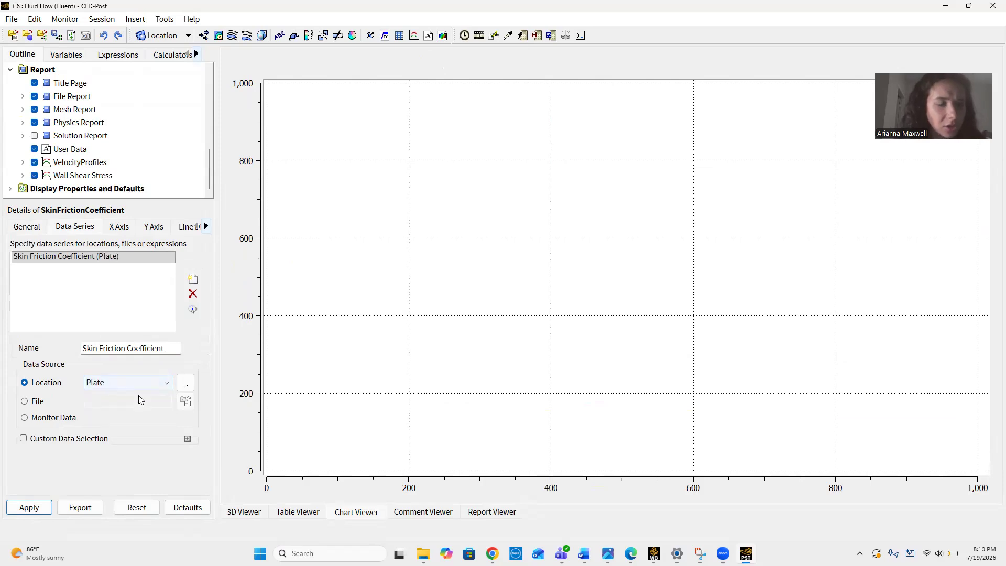
# Set the X axis variable of the SkinFrictionCoefficient chart to X
pyautogui.click(119, 226)
pyautogui.click(149, 261)
pyautogui.scroll(-2, 150, 314)
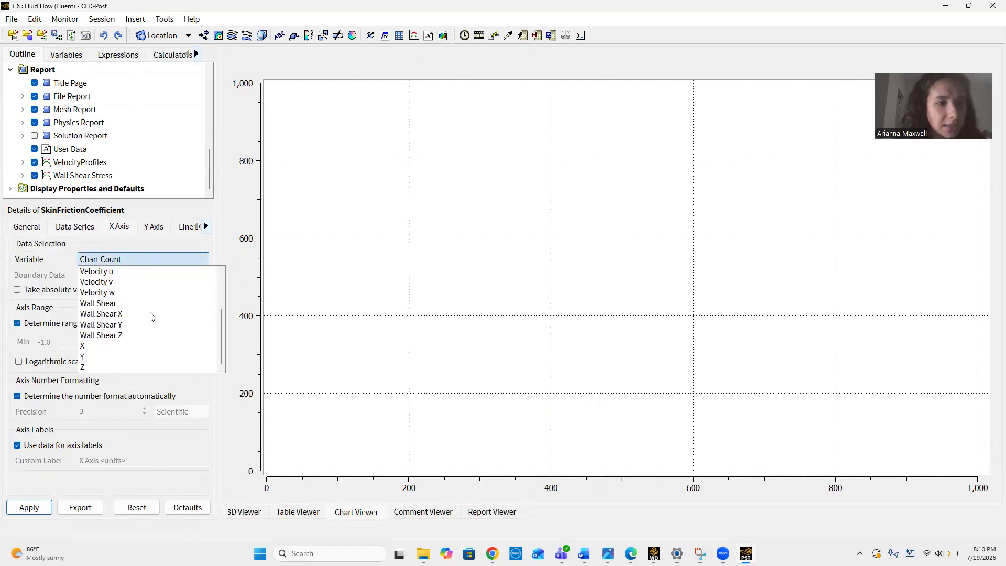
pyautogui.click(104, 344)
# Set the Y axis variable of the SkinFrictionCoefficient chart to Cf and apply the chart settings
pyautogui.click(152, 227)
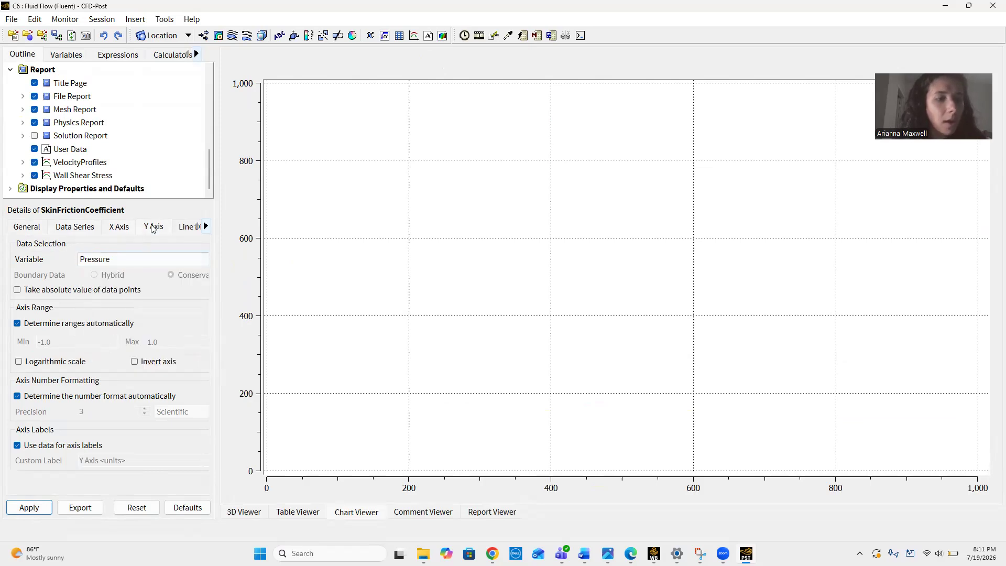
pyautogui.click(140, 265)
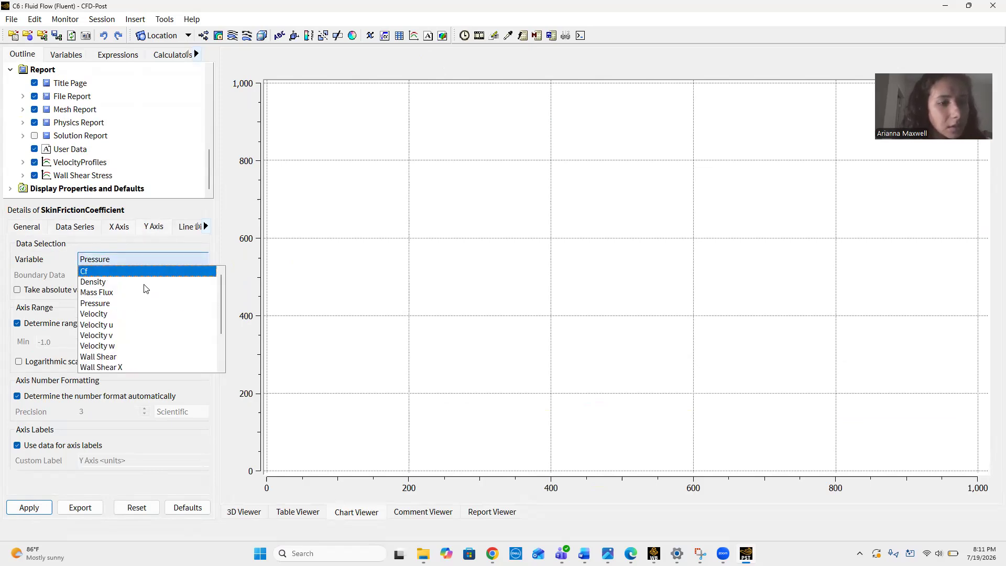
pyautogui.scroll(-2, 139, 329)
pyautogui.scroll(2, 126, 304)
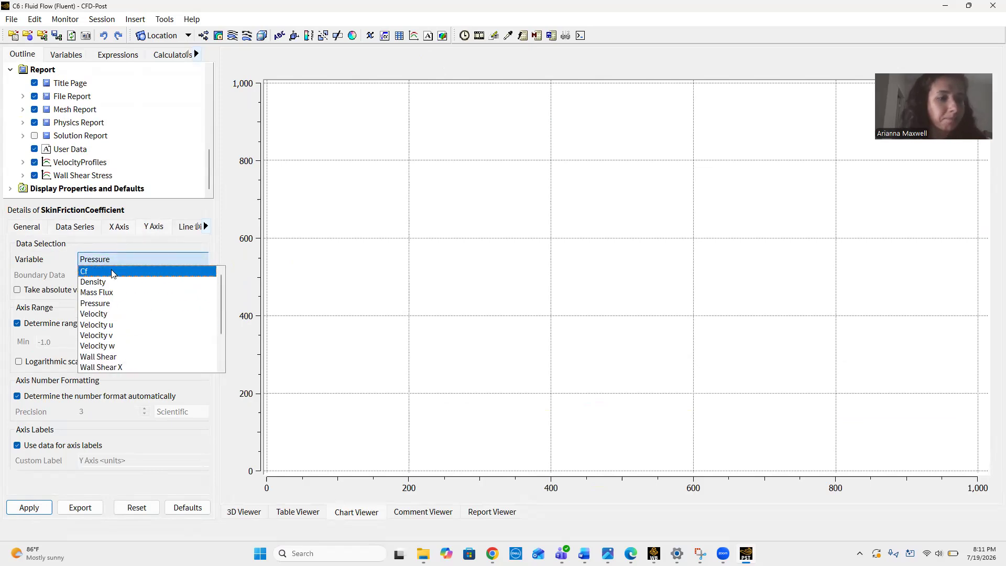
pyautogui.click(118, 272)
pyautogui.click(54, 503)
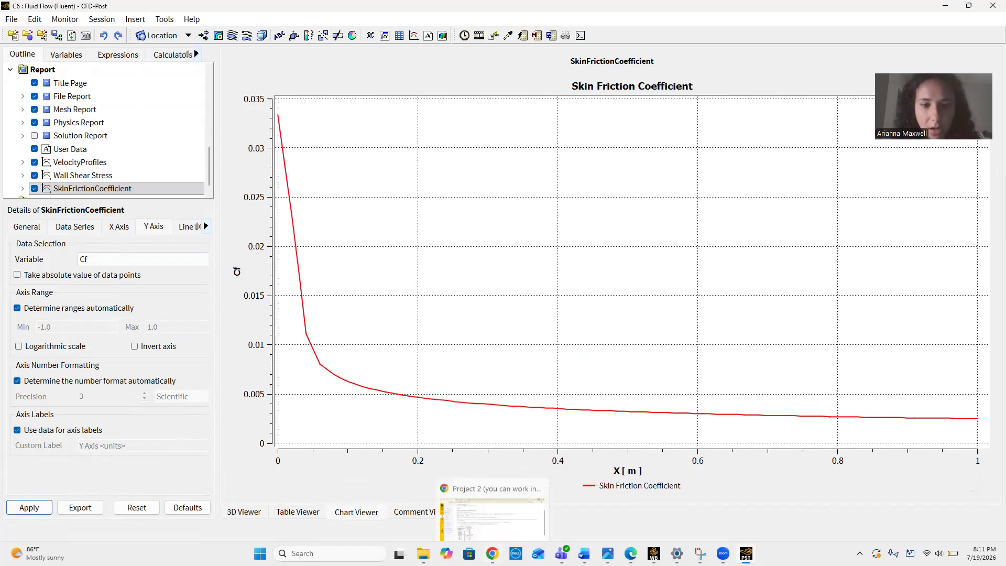
# Review the Project 2 assignment requirements in Chrome and return to the chart in CFD-Post
pyautogui.click(492, 554)
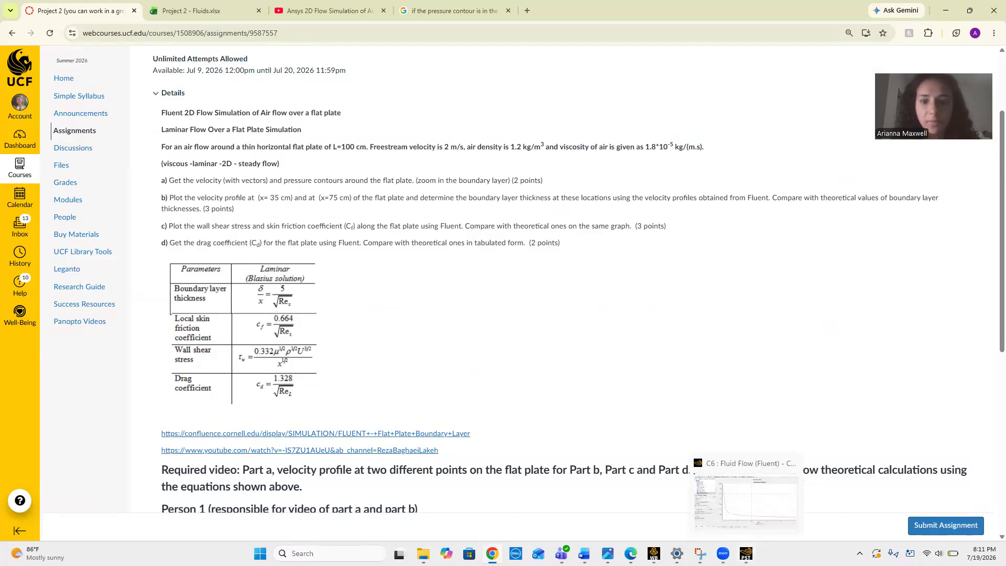
pyautogui.click(746, 554)
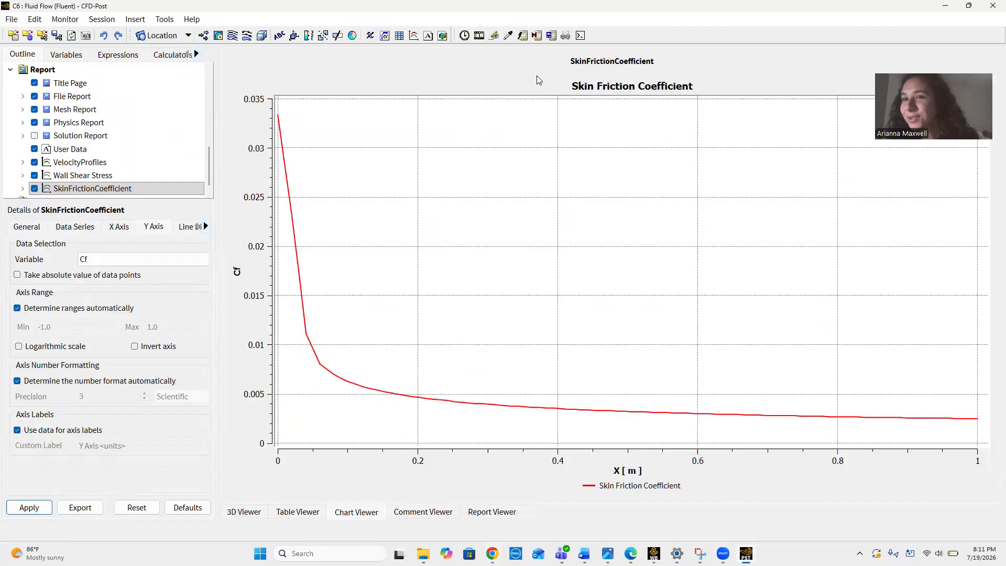